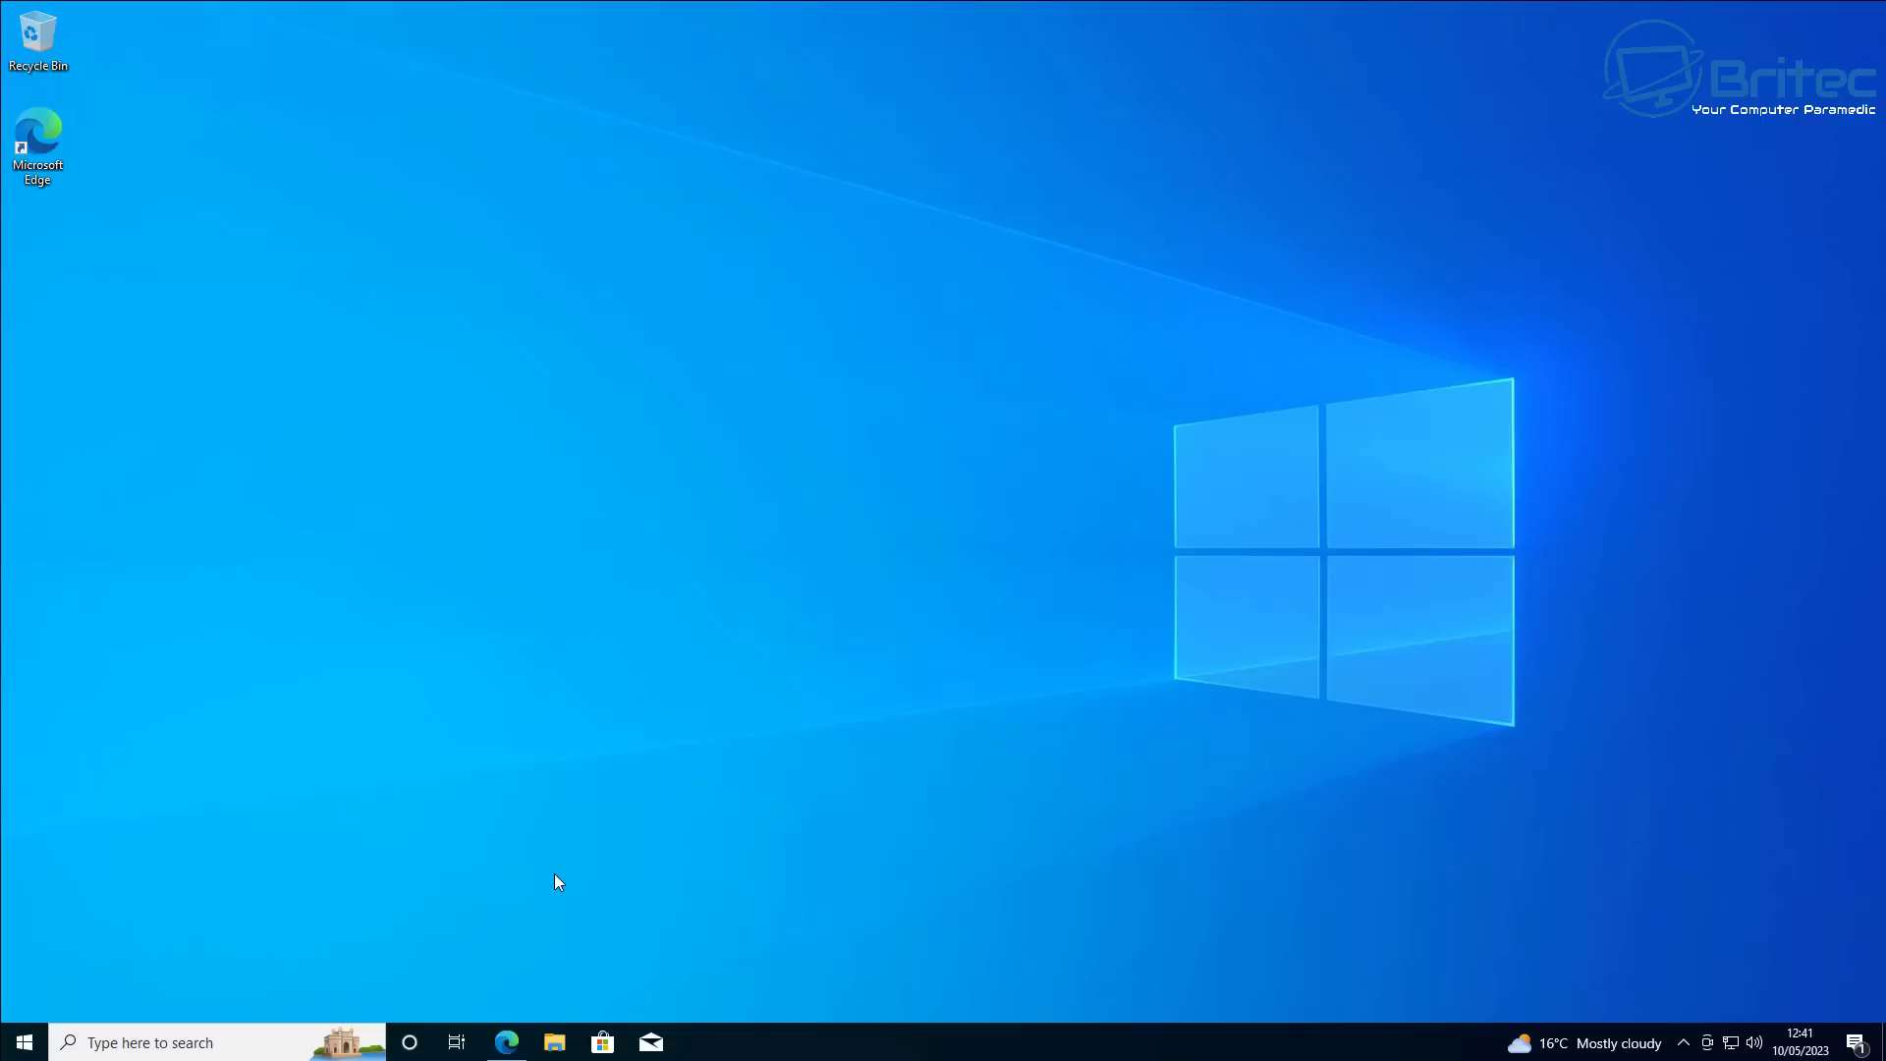
# Launch the Local Group Policy Editor via 'gpedit', resize its window and panes, then close it
pyautogui.click(175, 1041)
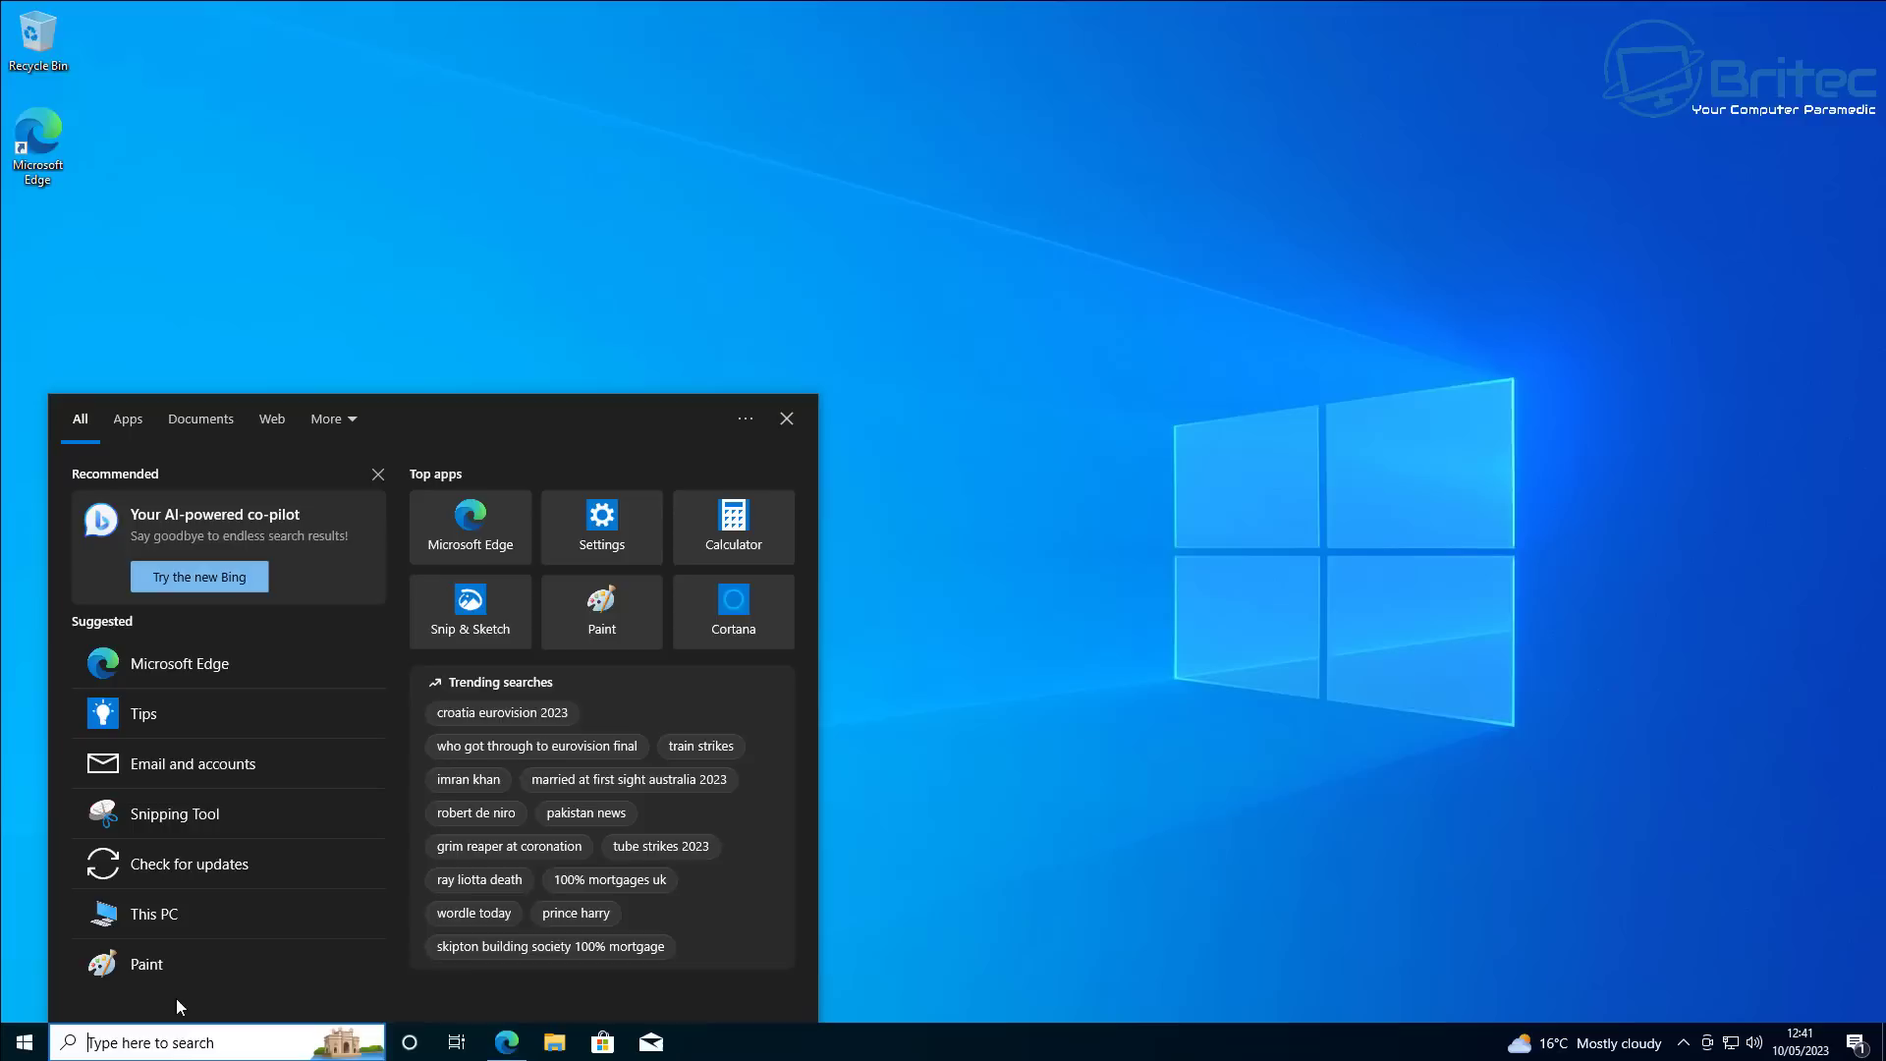
pyautogui.write('gpedit')
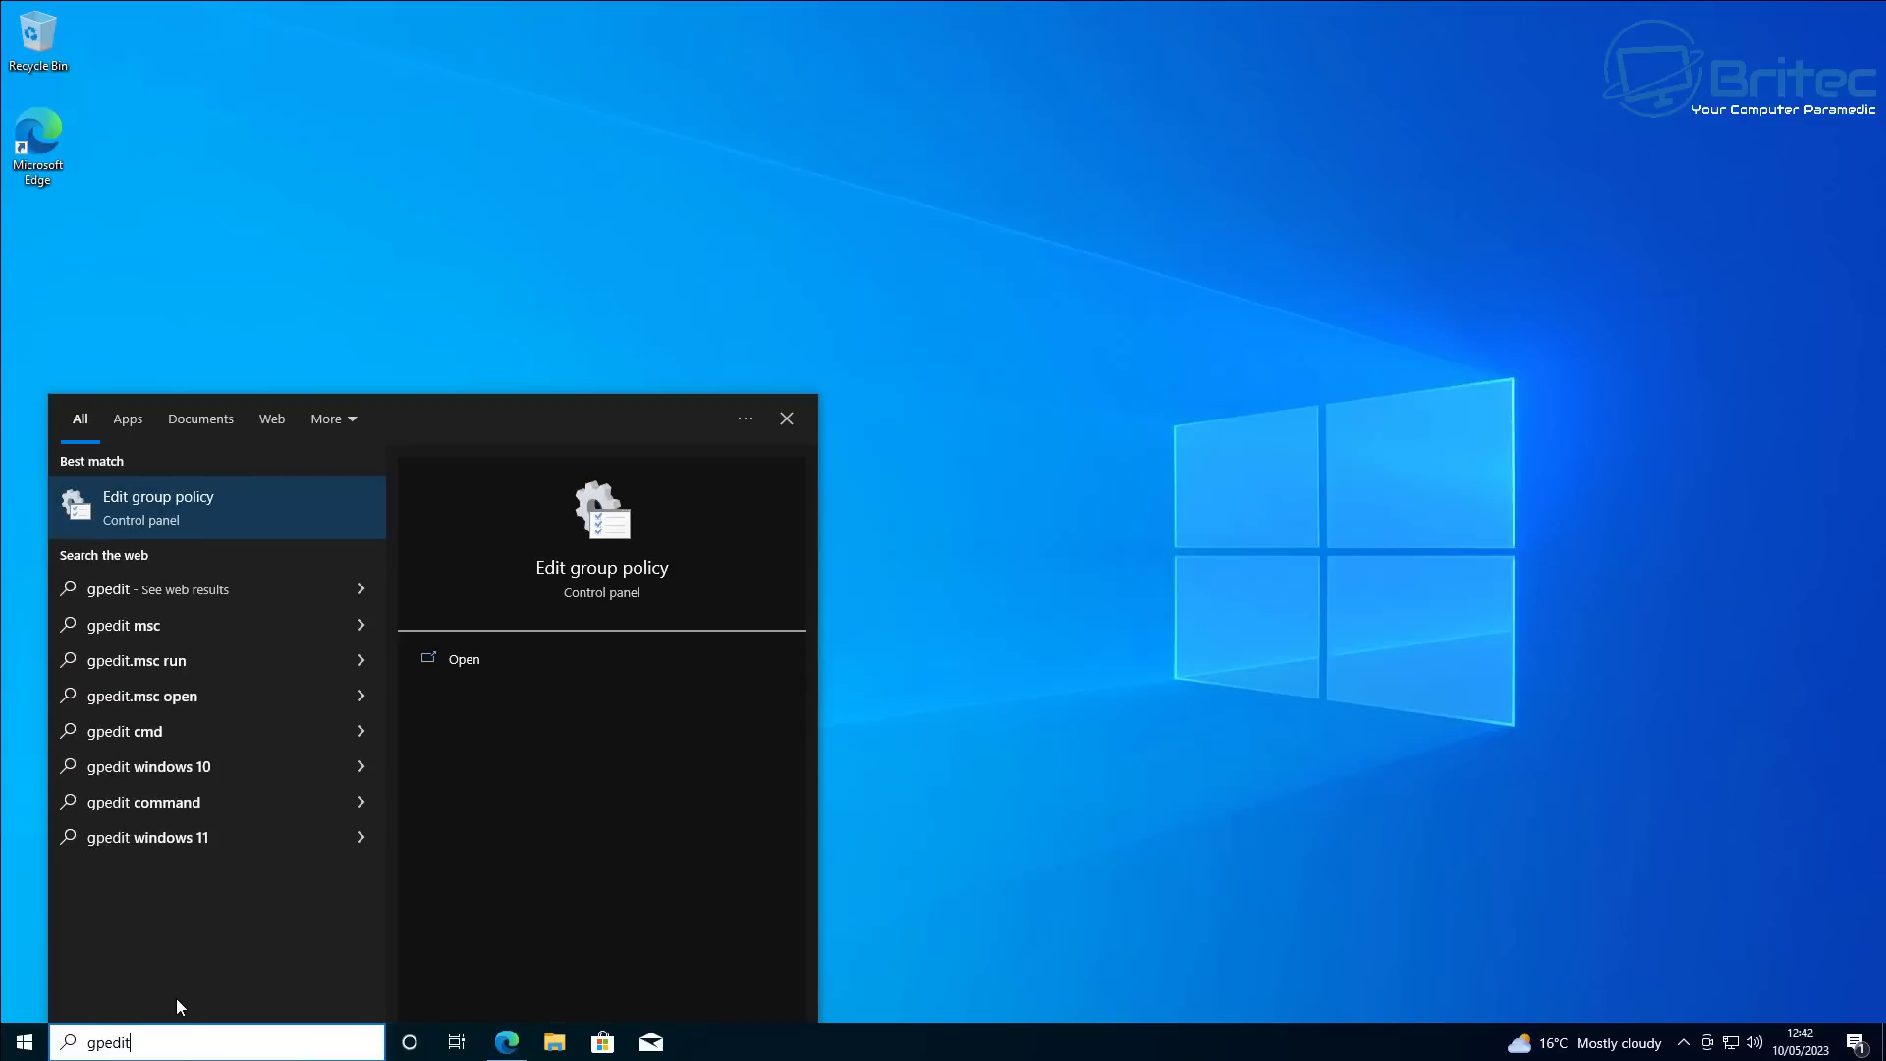
pyautogui.click(162, 521)
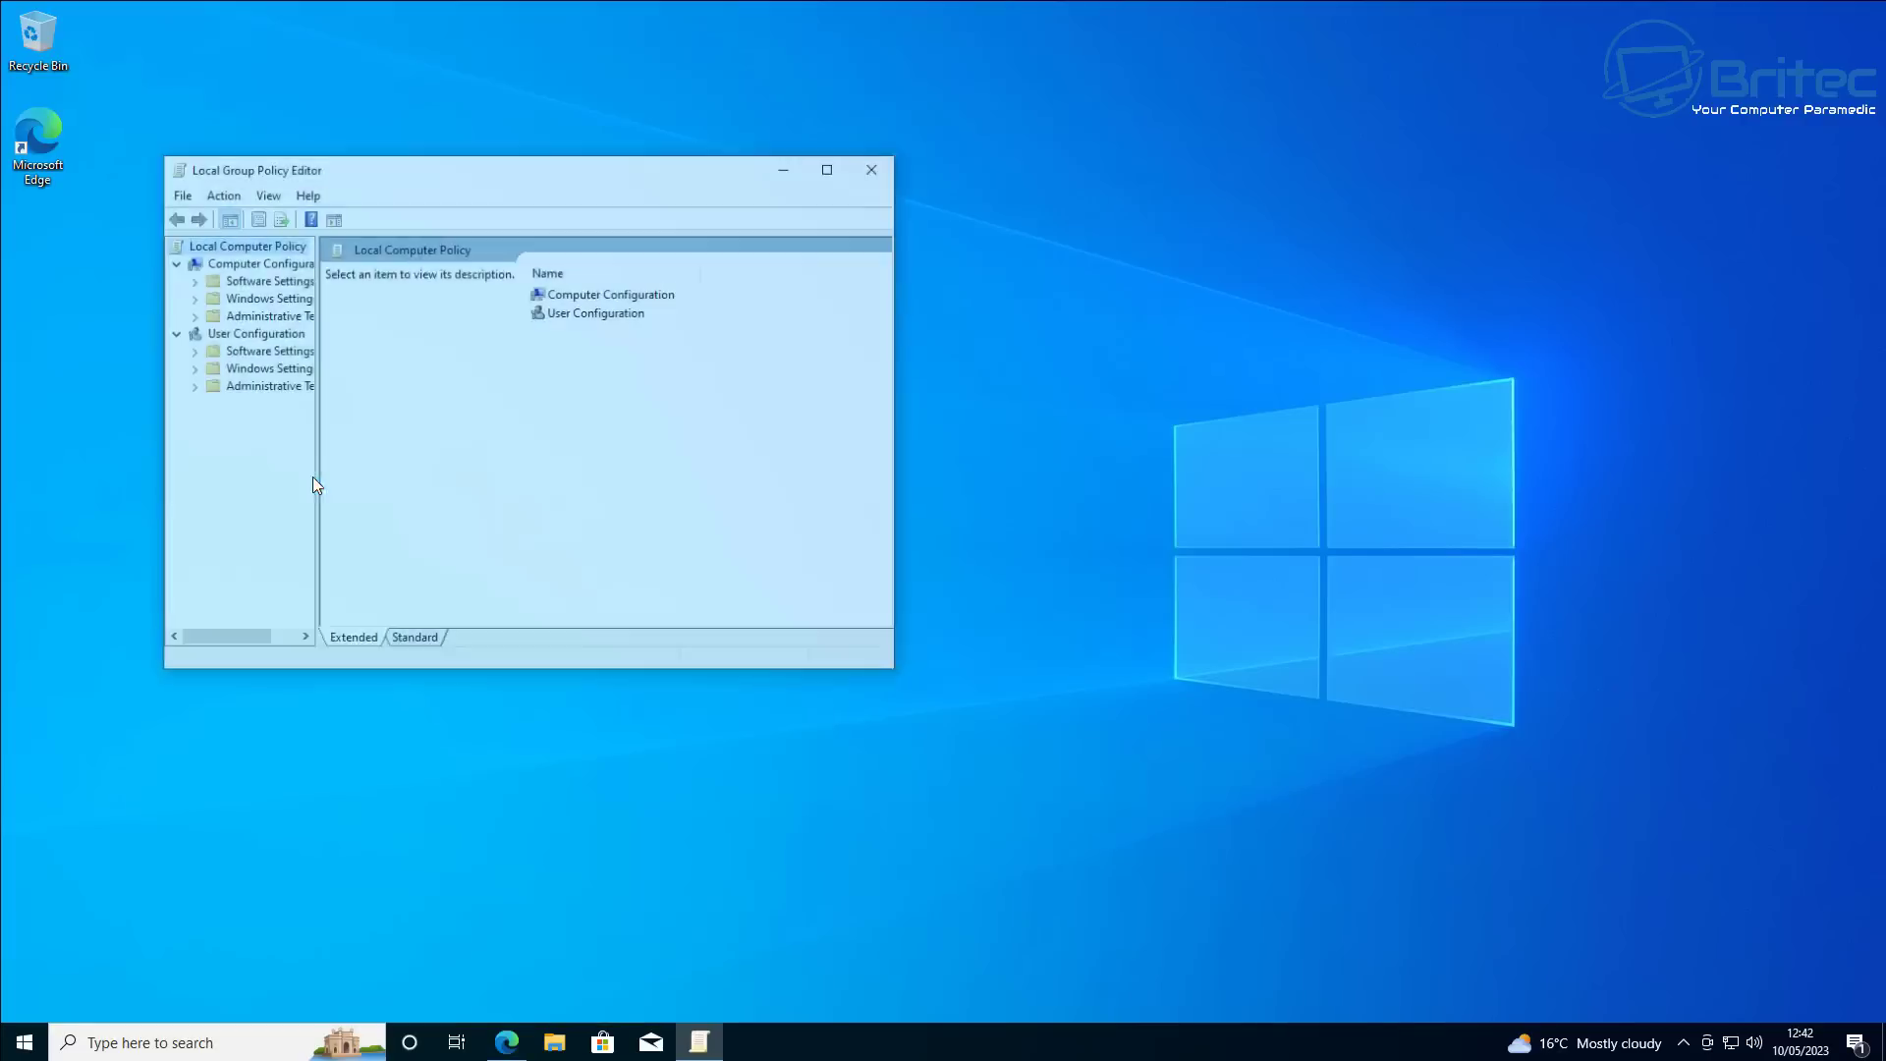
pyautogui.moveTo(466, 167); pyautogui.dragTo(576, 139)
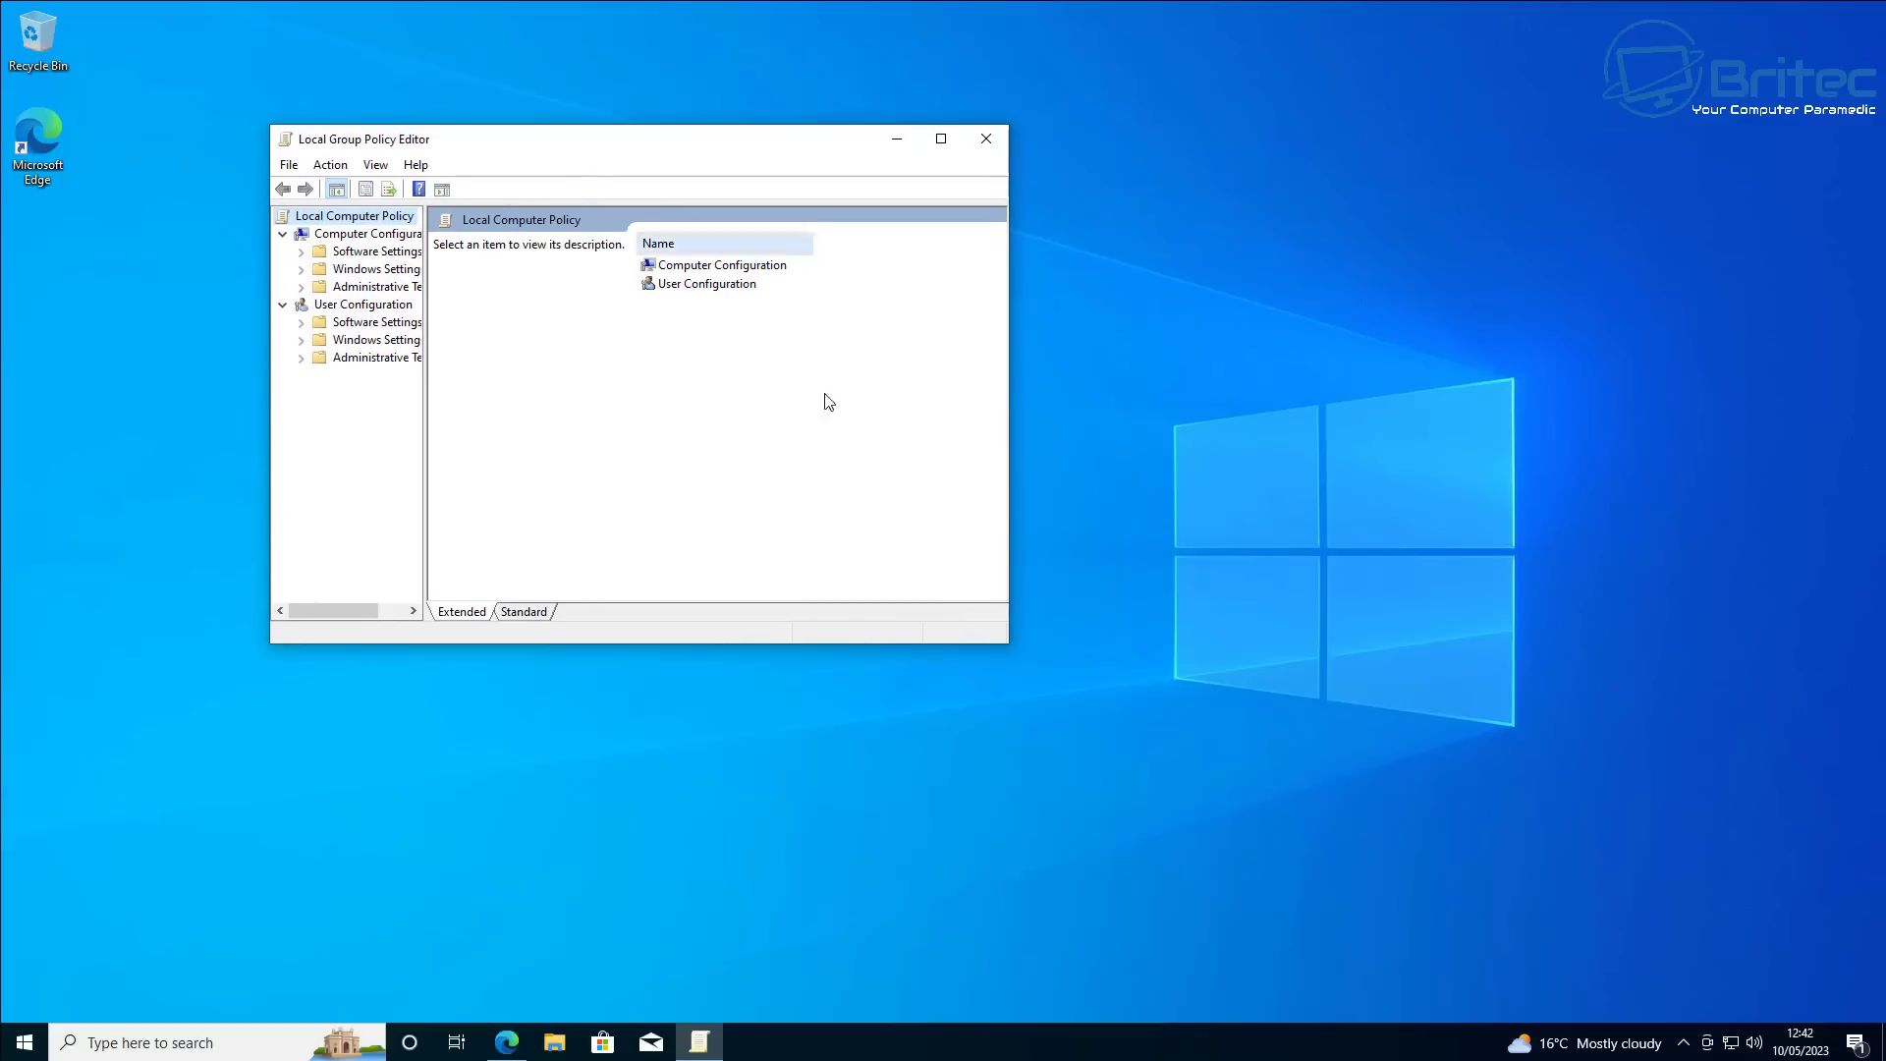
pyautogui.moveTo(1003, 645); pyautogui.dragTo(1503, 934)
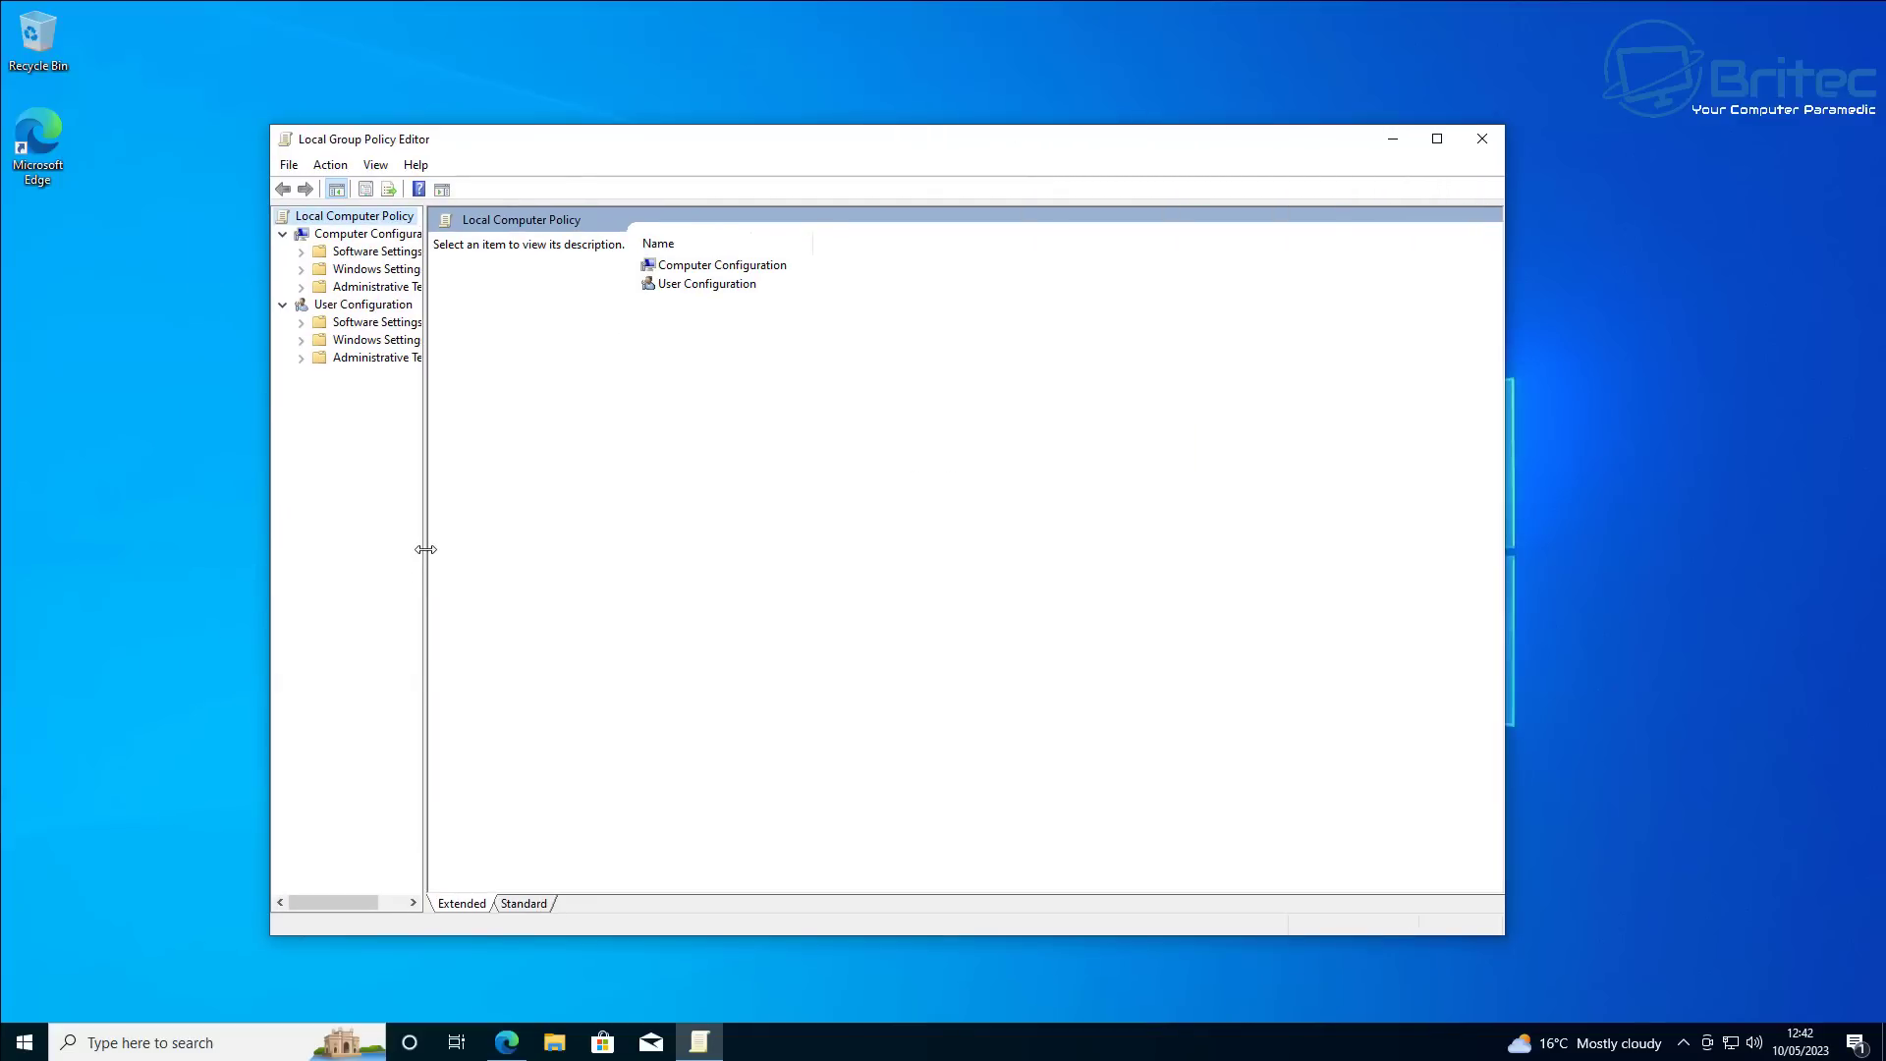
pyautogui.moveTo(426, 549); pyautogui.dragTo(622, 549)
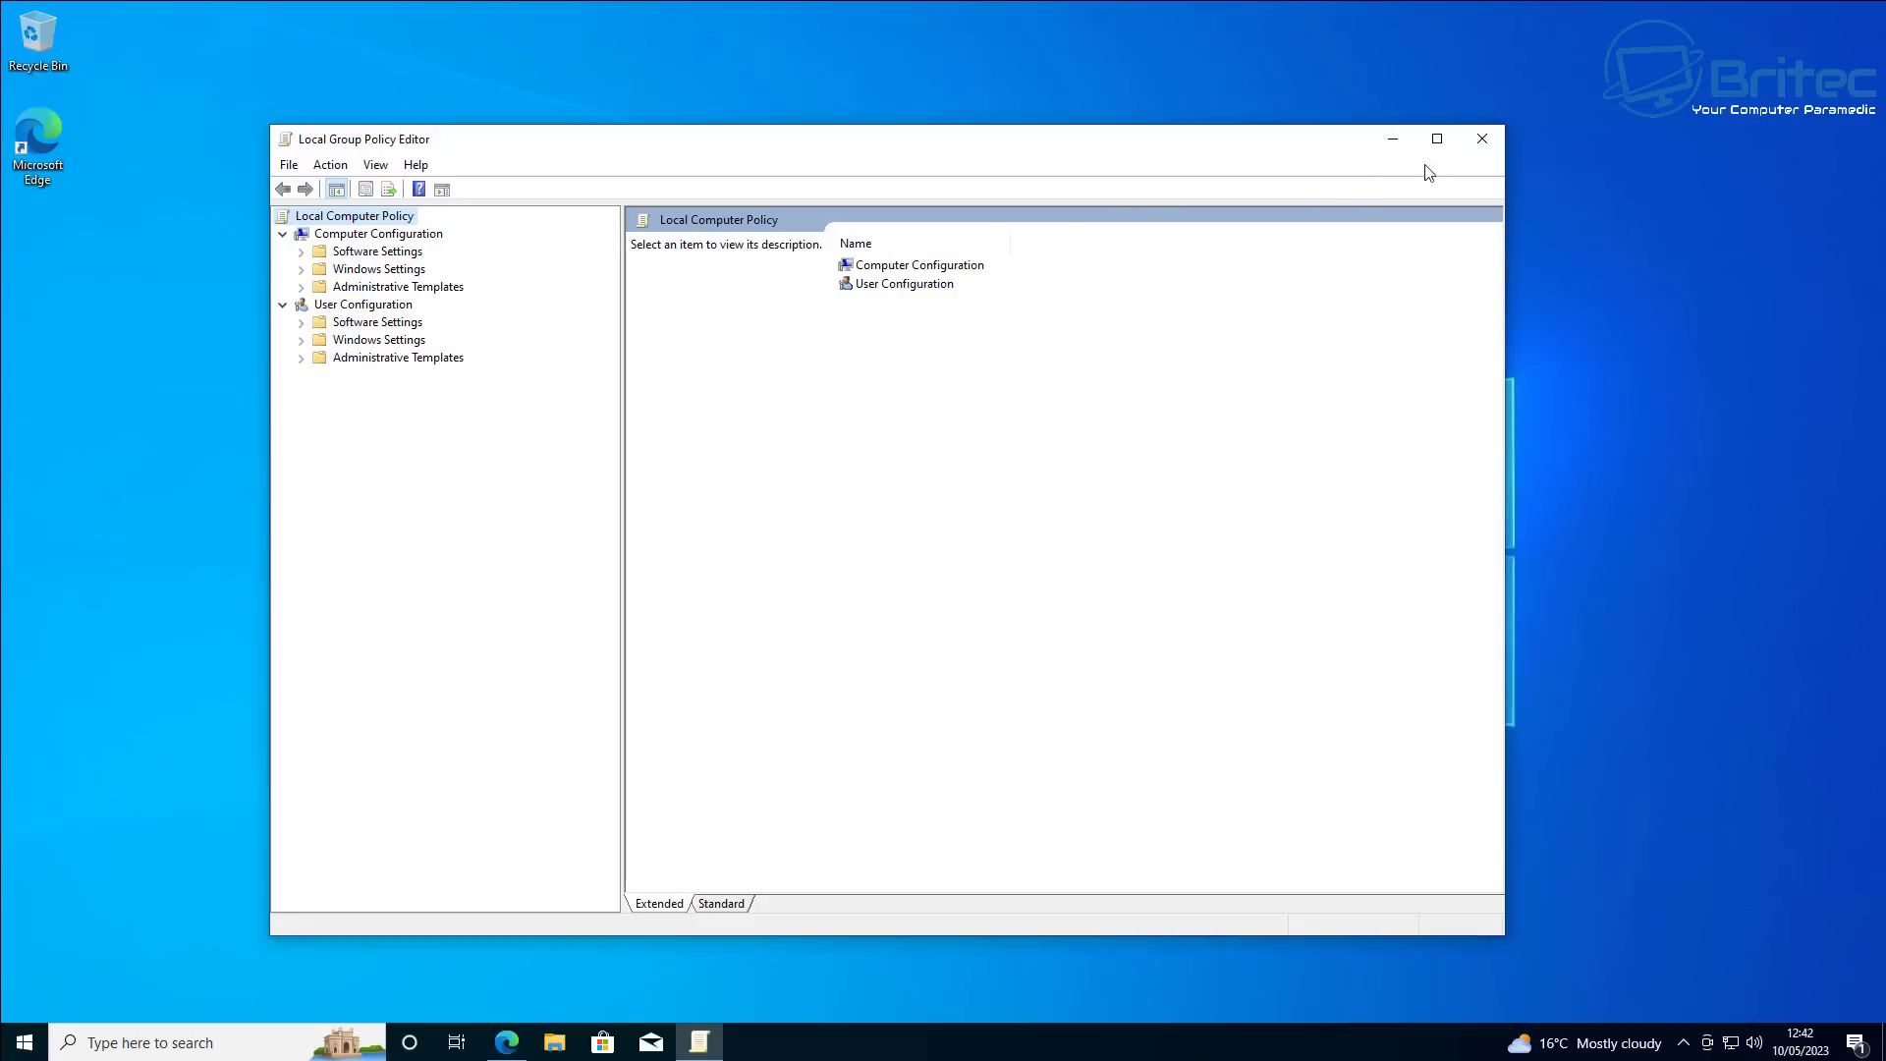
pyautogui.click(1470, 149)
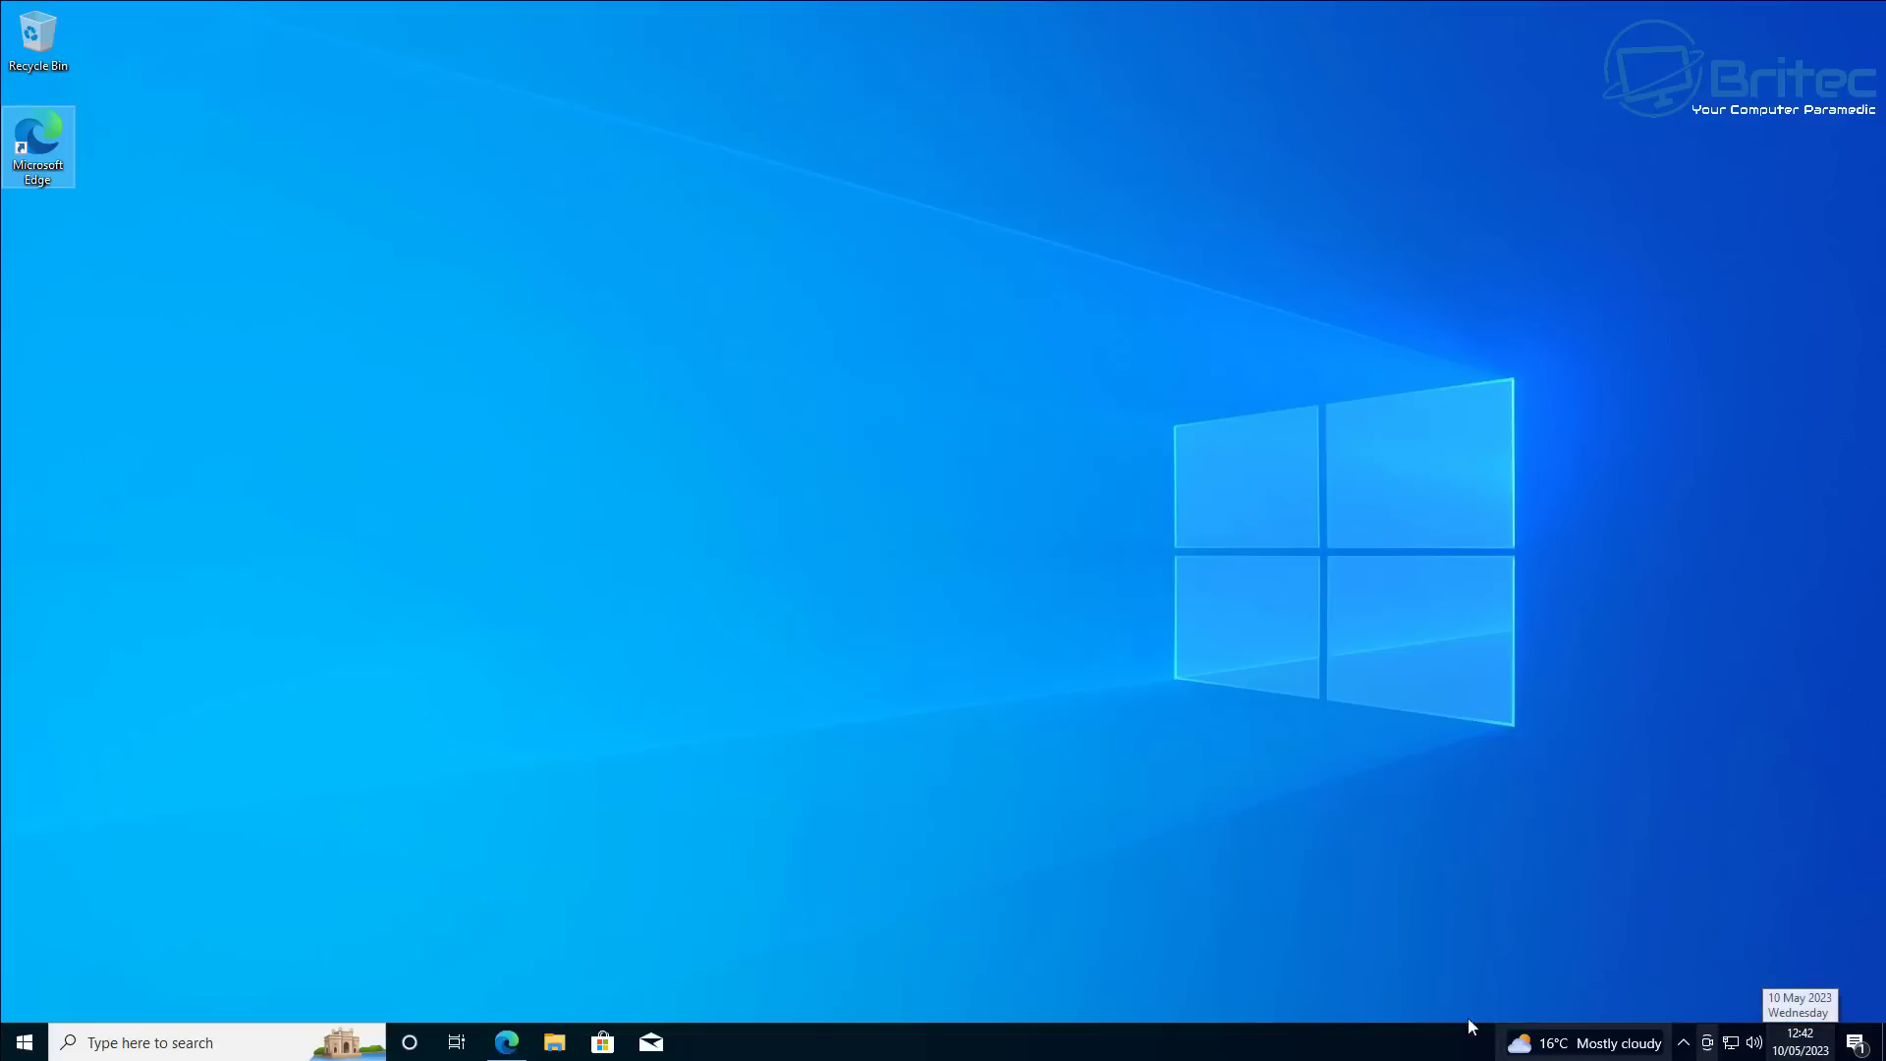
# Open the AskAdmin v2.0 article on sordum.org in Edge and dismiss the full-page ad
pyautogui.click(505, 1043)
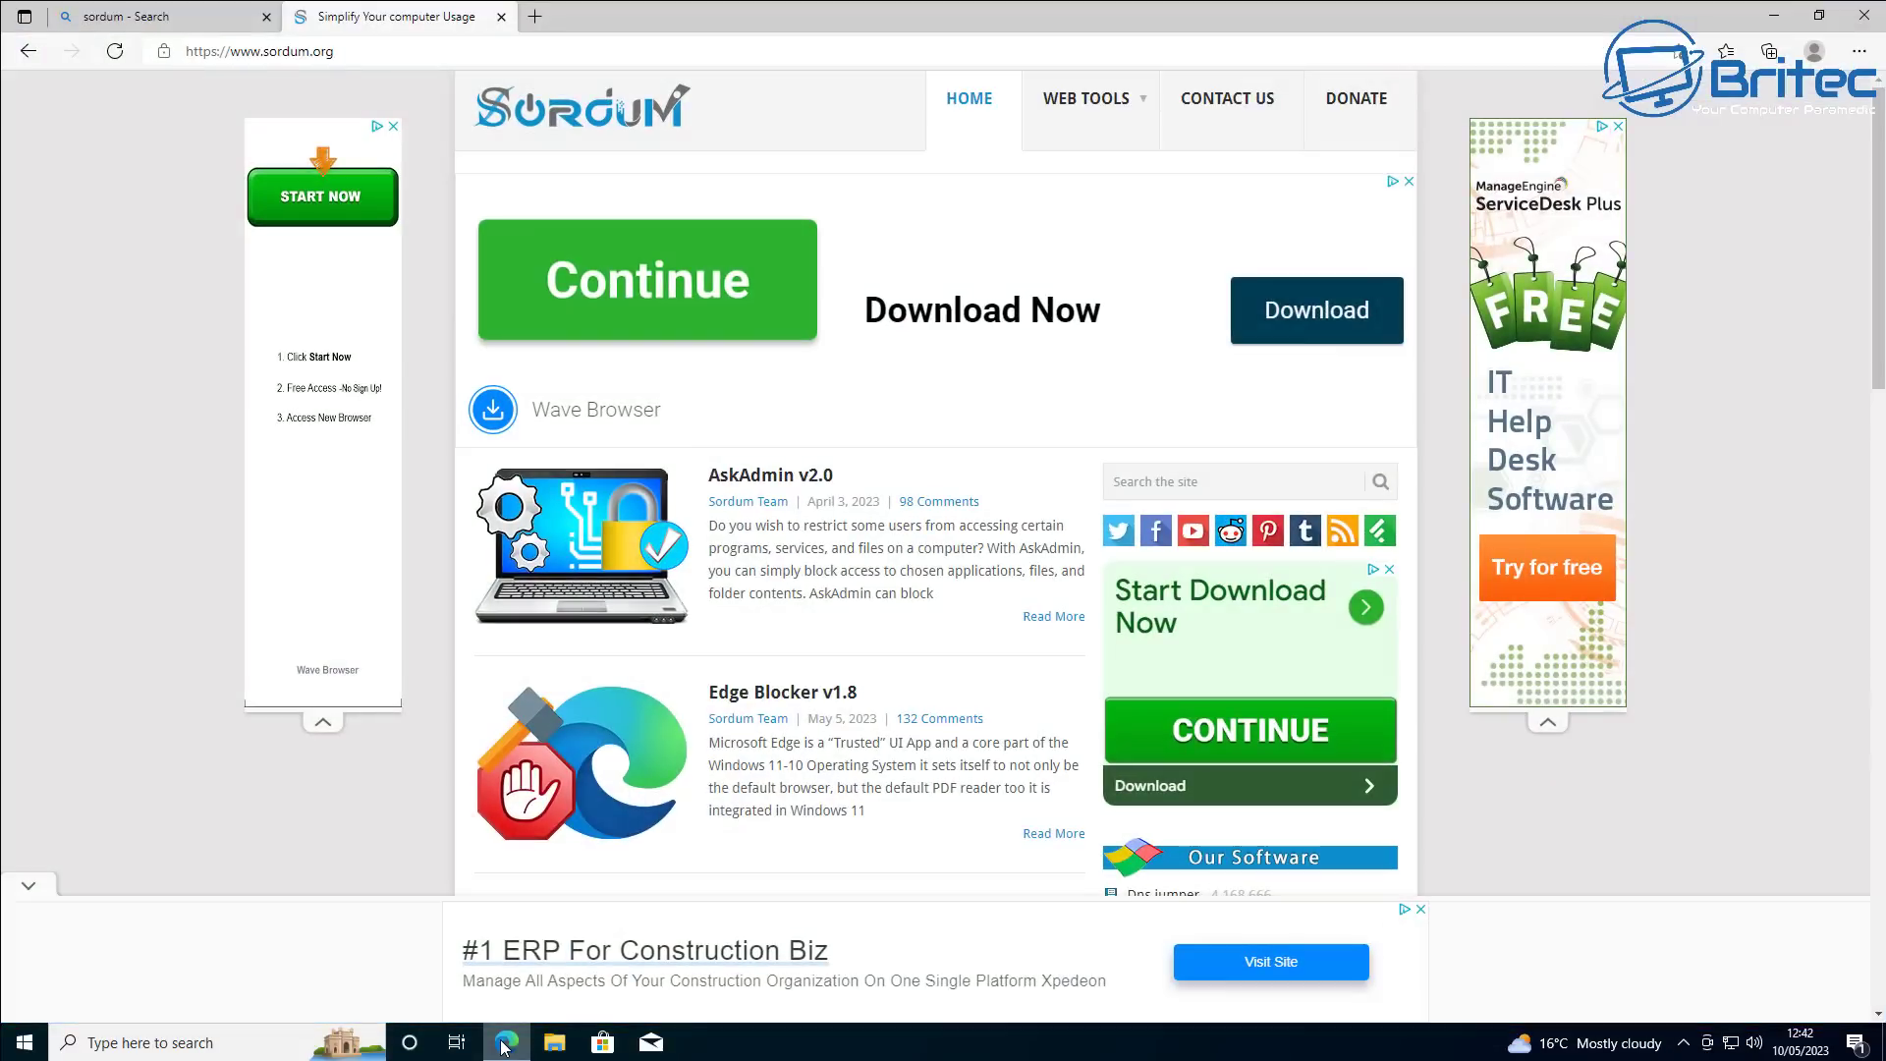
pyautogui.click(746, 477)
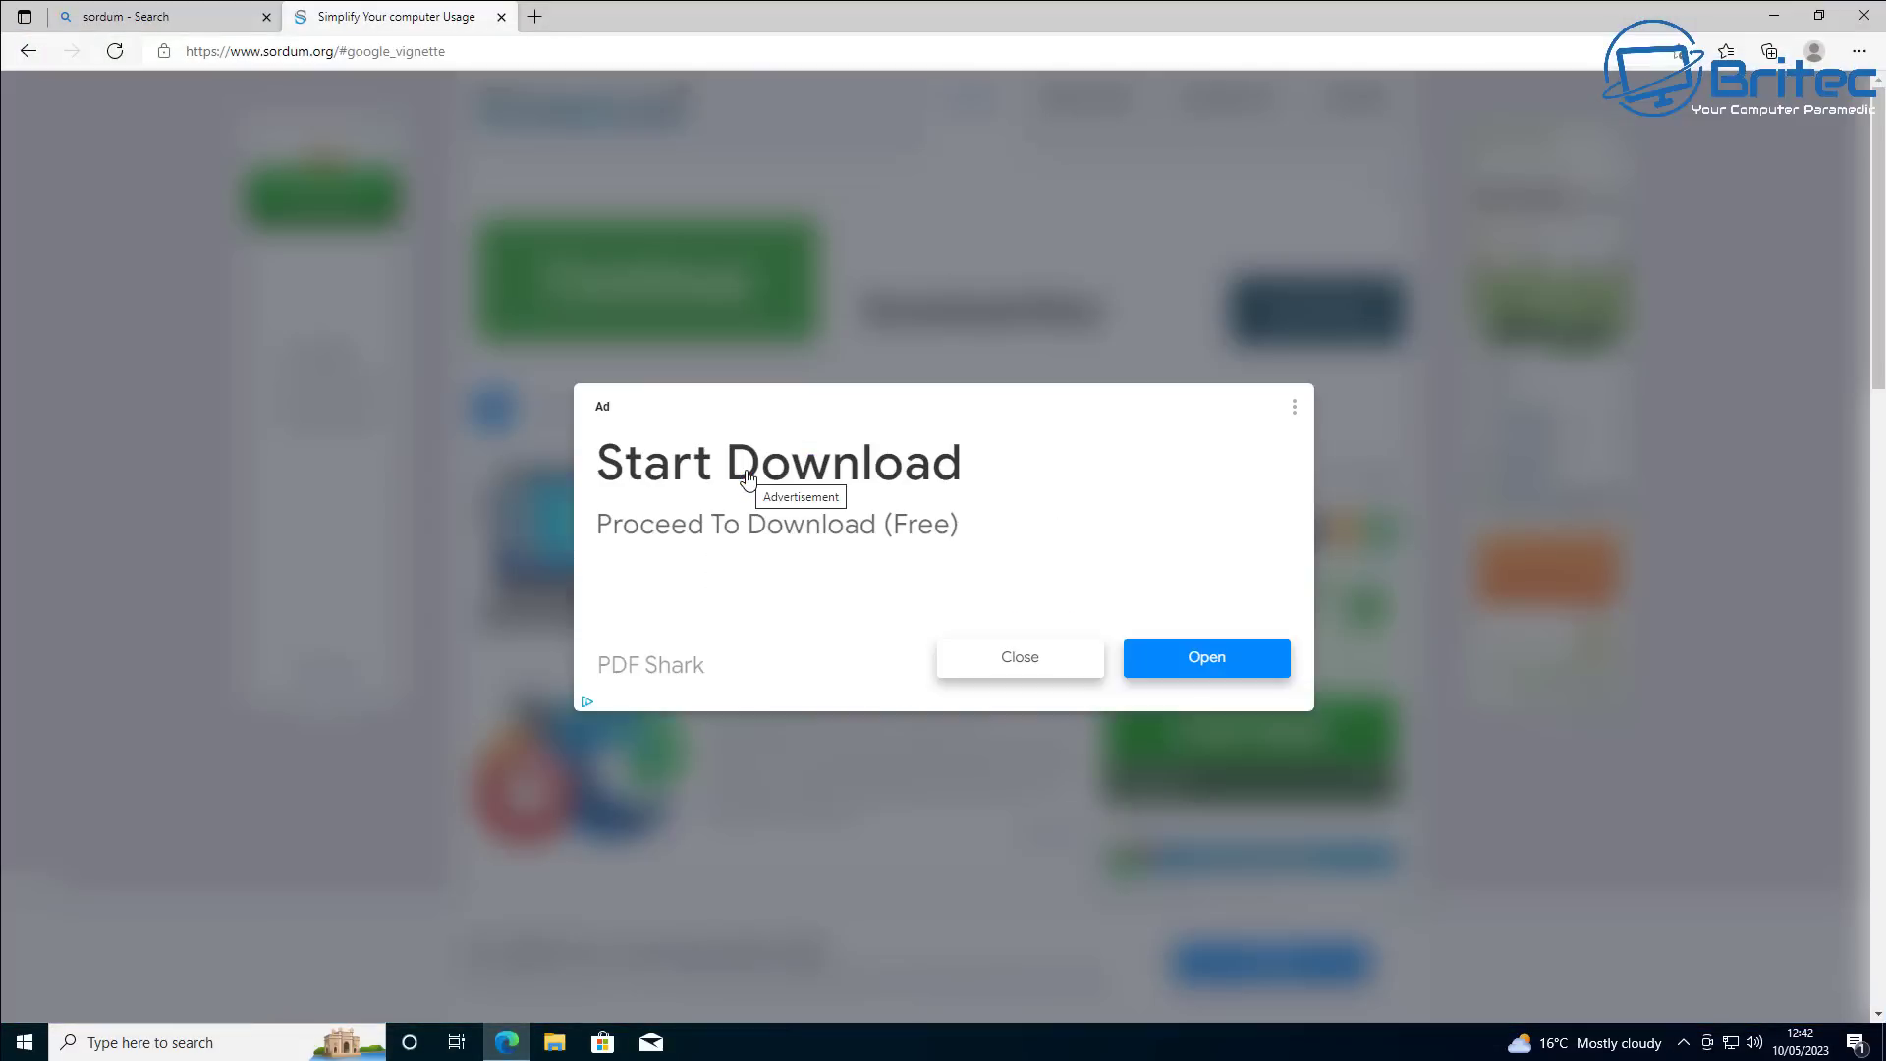
pyautogui.click(1028, 658)
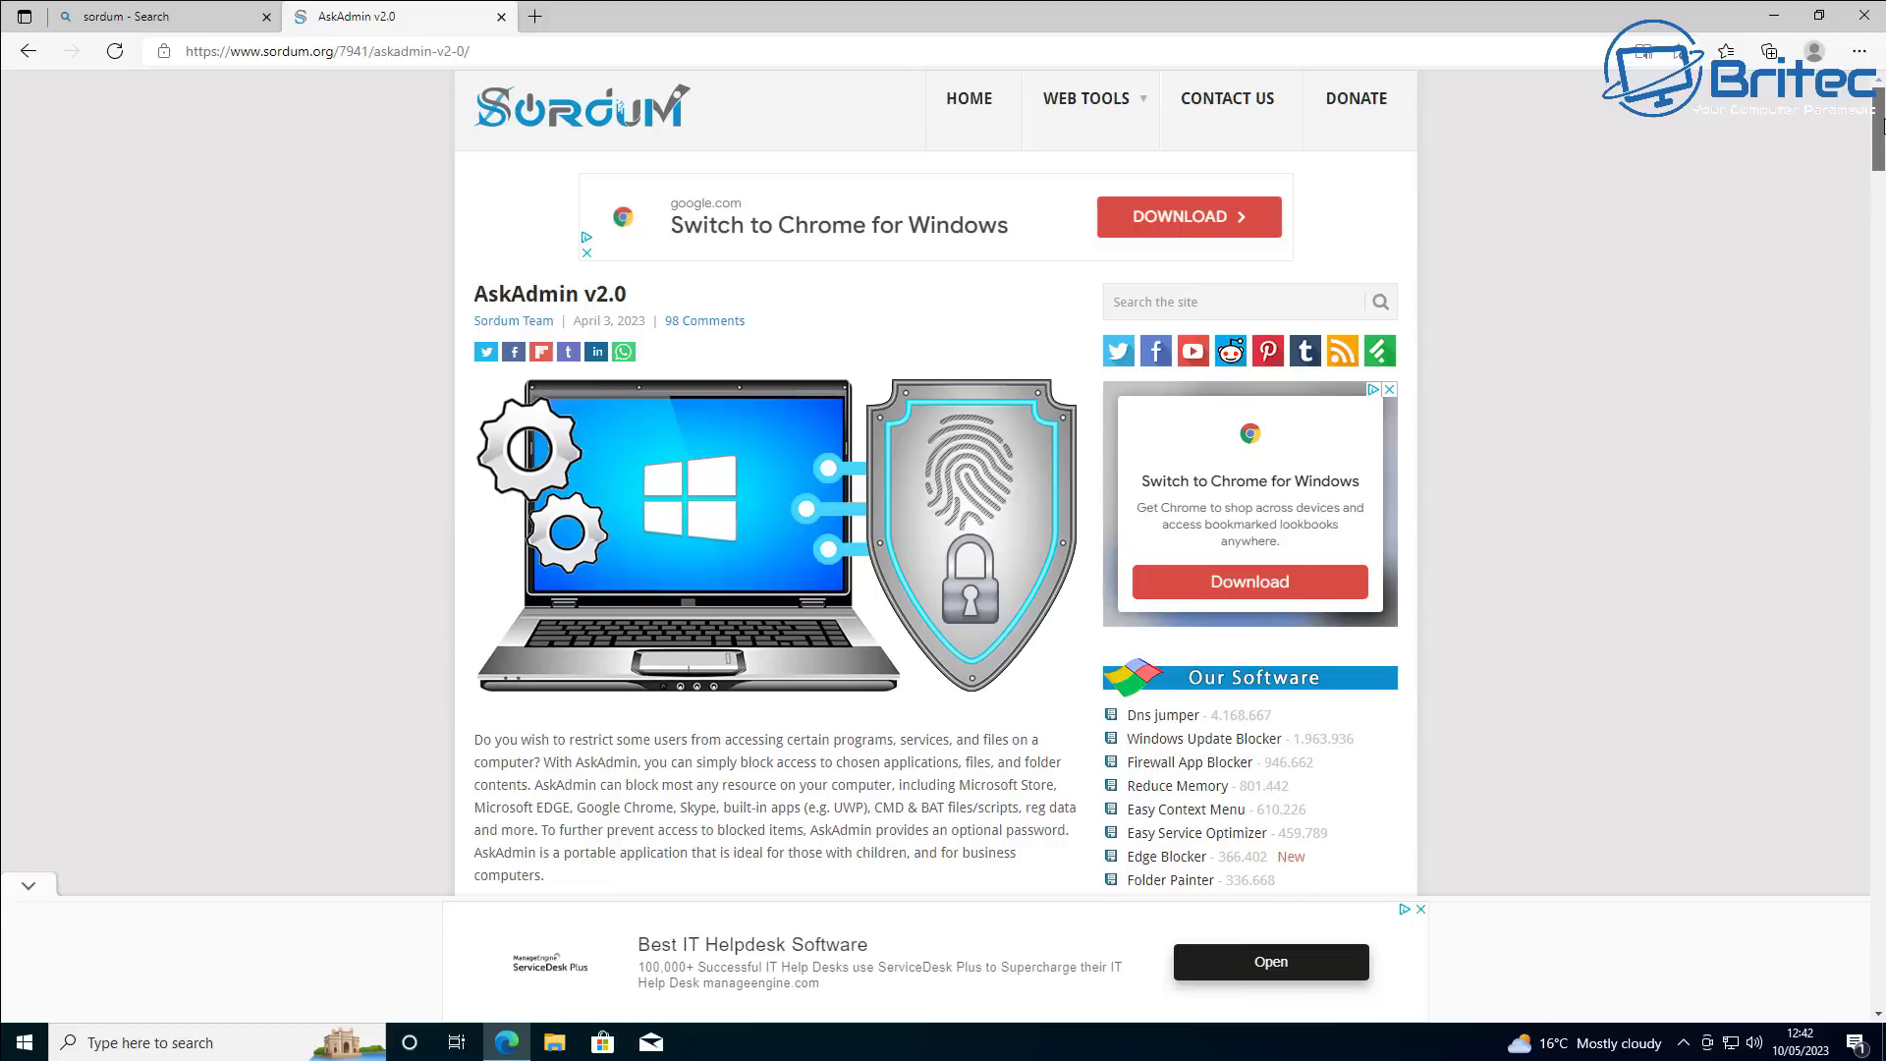
# Download AskAdmin.zip from the article and show it in the Downloads folder
pyautogui.scroll(-4, 1745, 233)
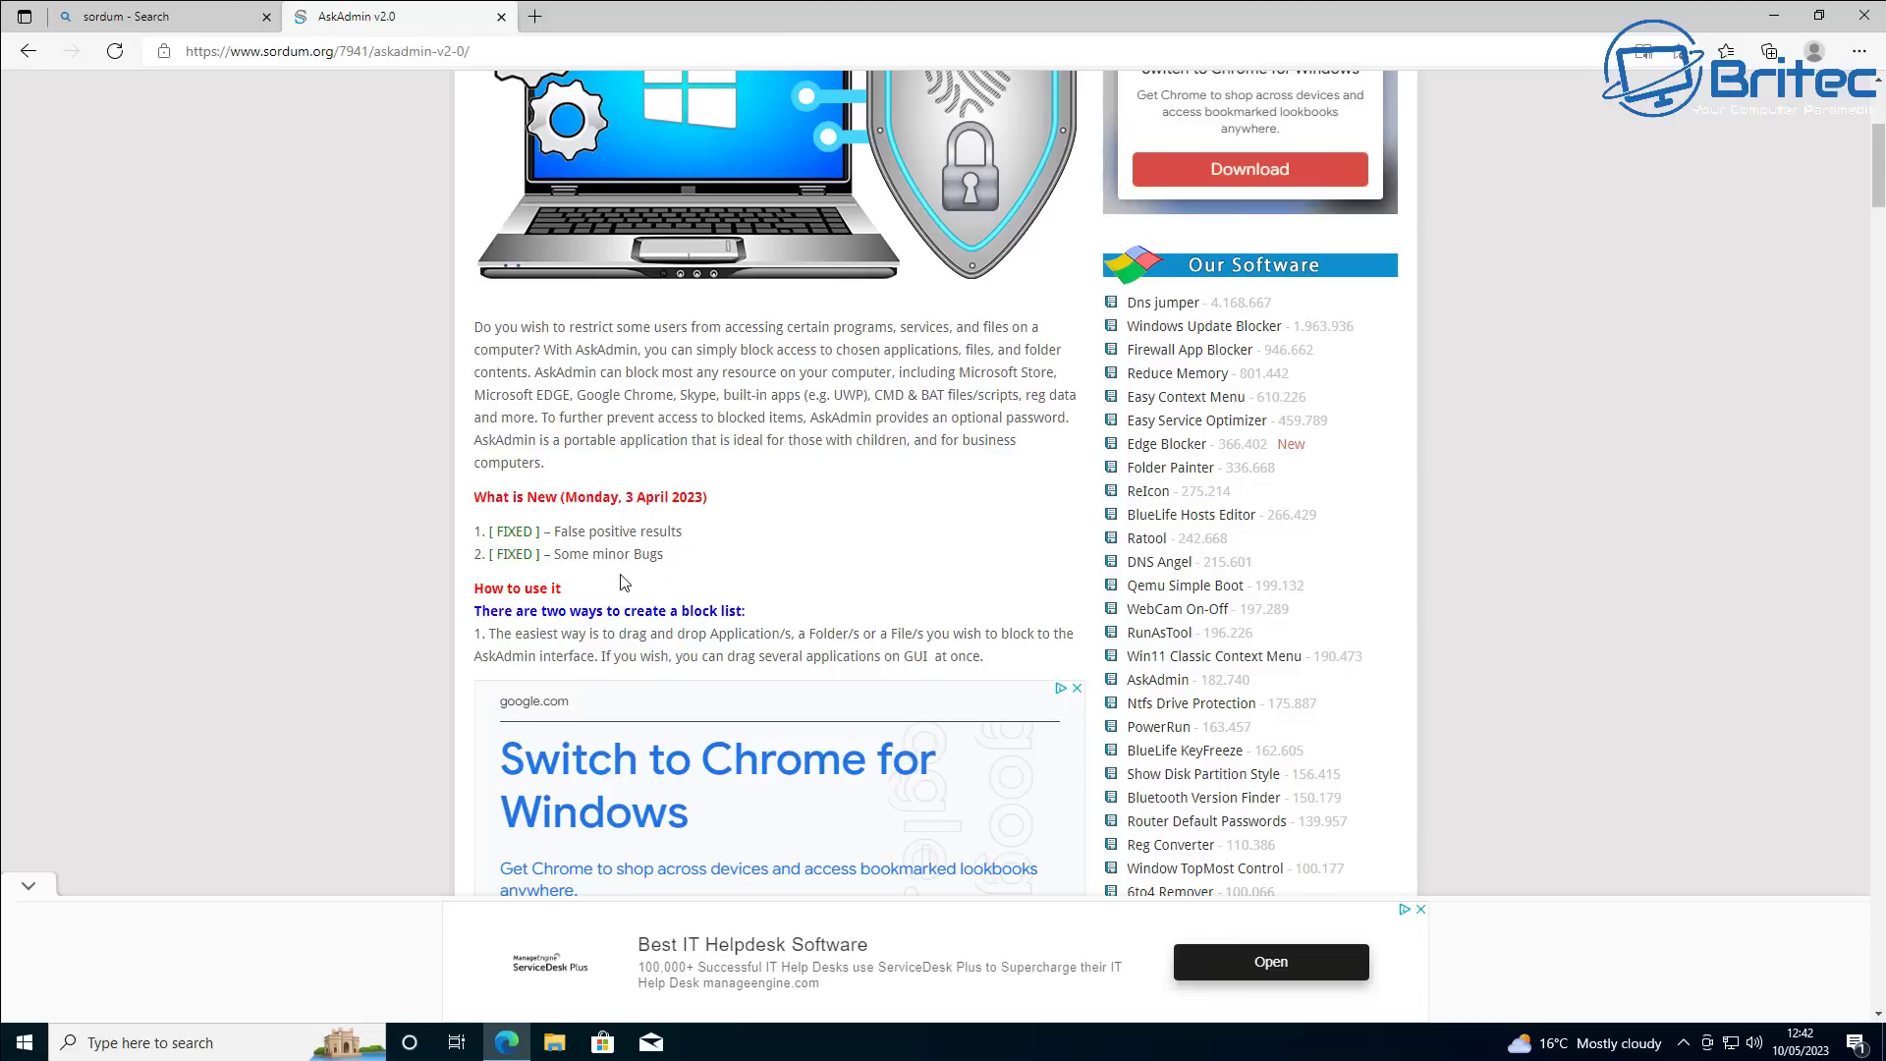
pyautogui.scroll(-3, 800, 552)
pyautogui.scroll(-10, 800, 552)
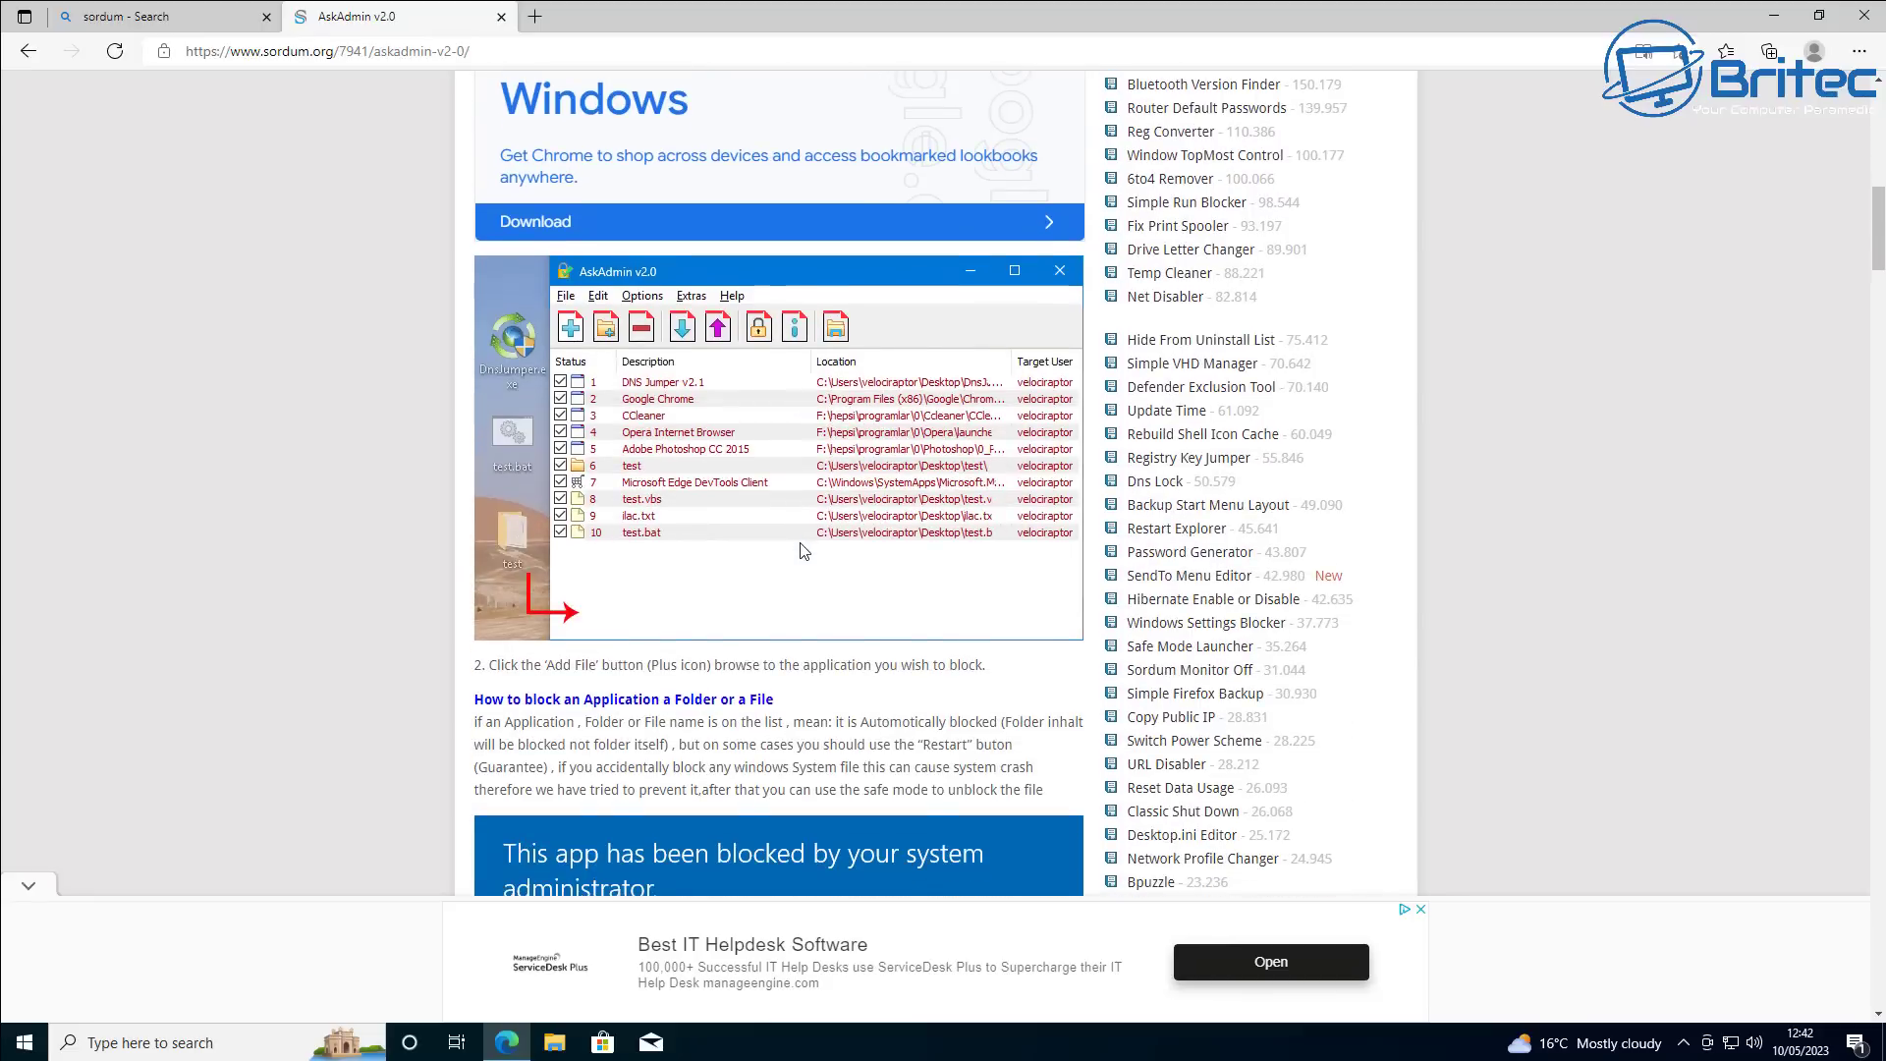
pyautogui.scroll(-10, 800, 550)
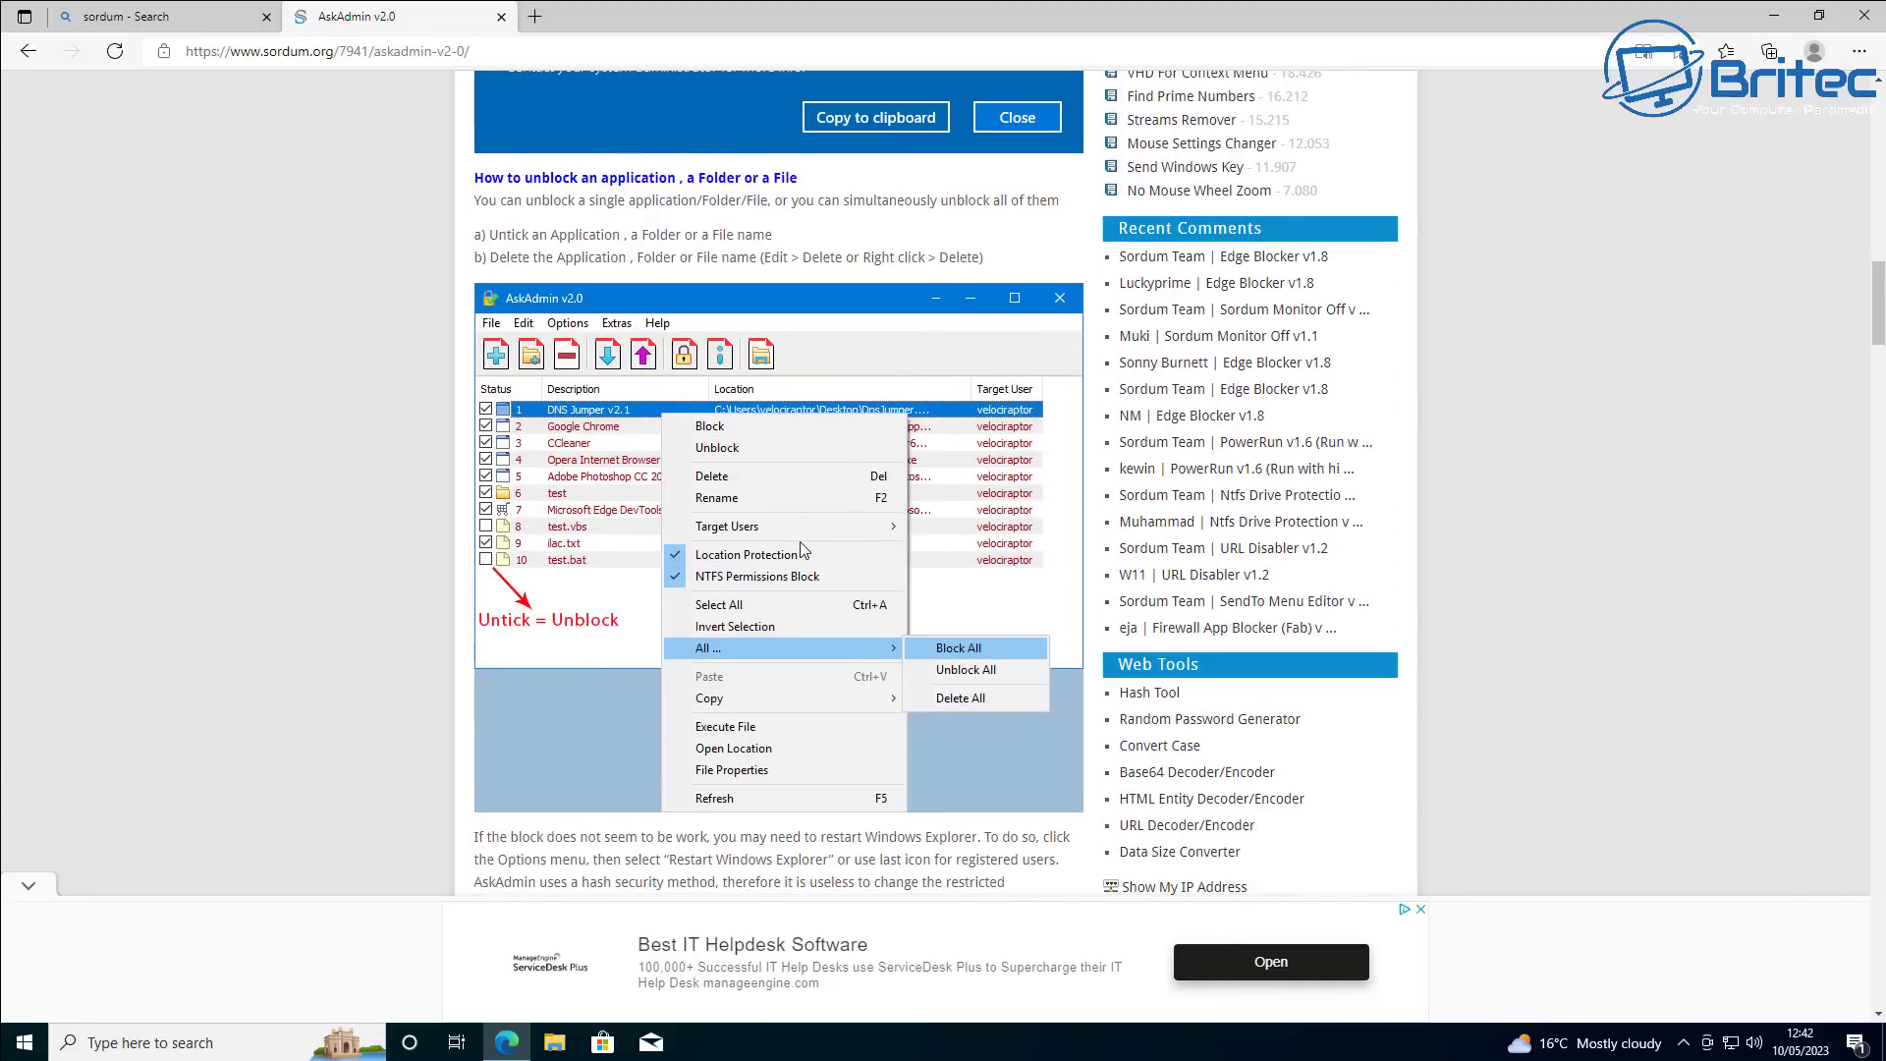
pyautogui.scroll(-10, 801, 548)
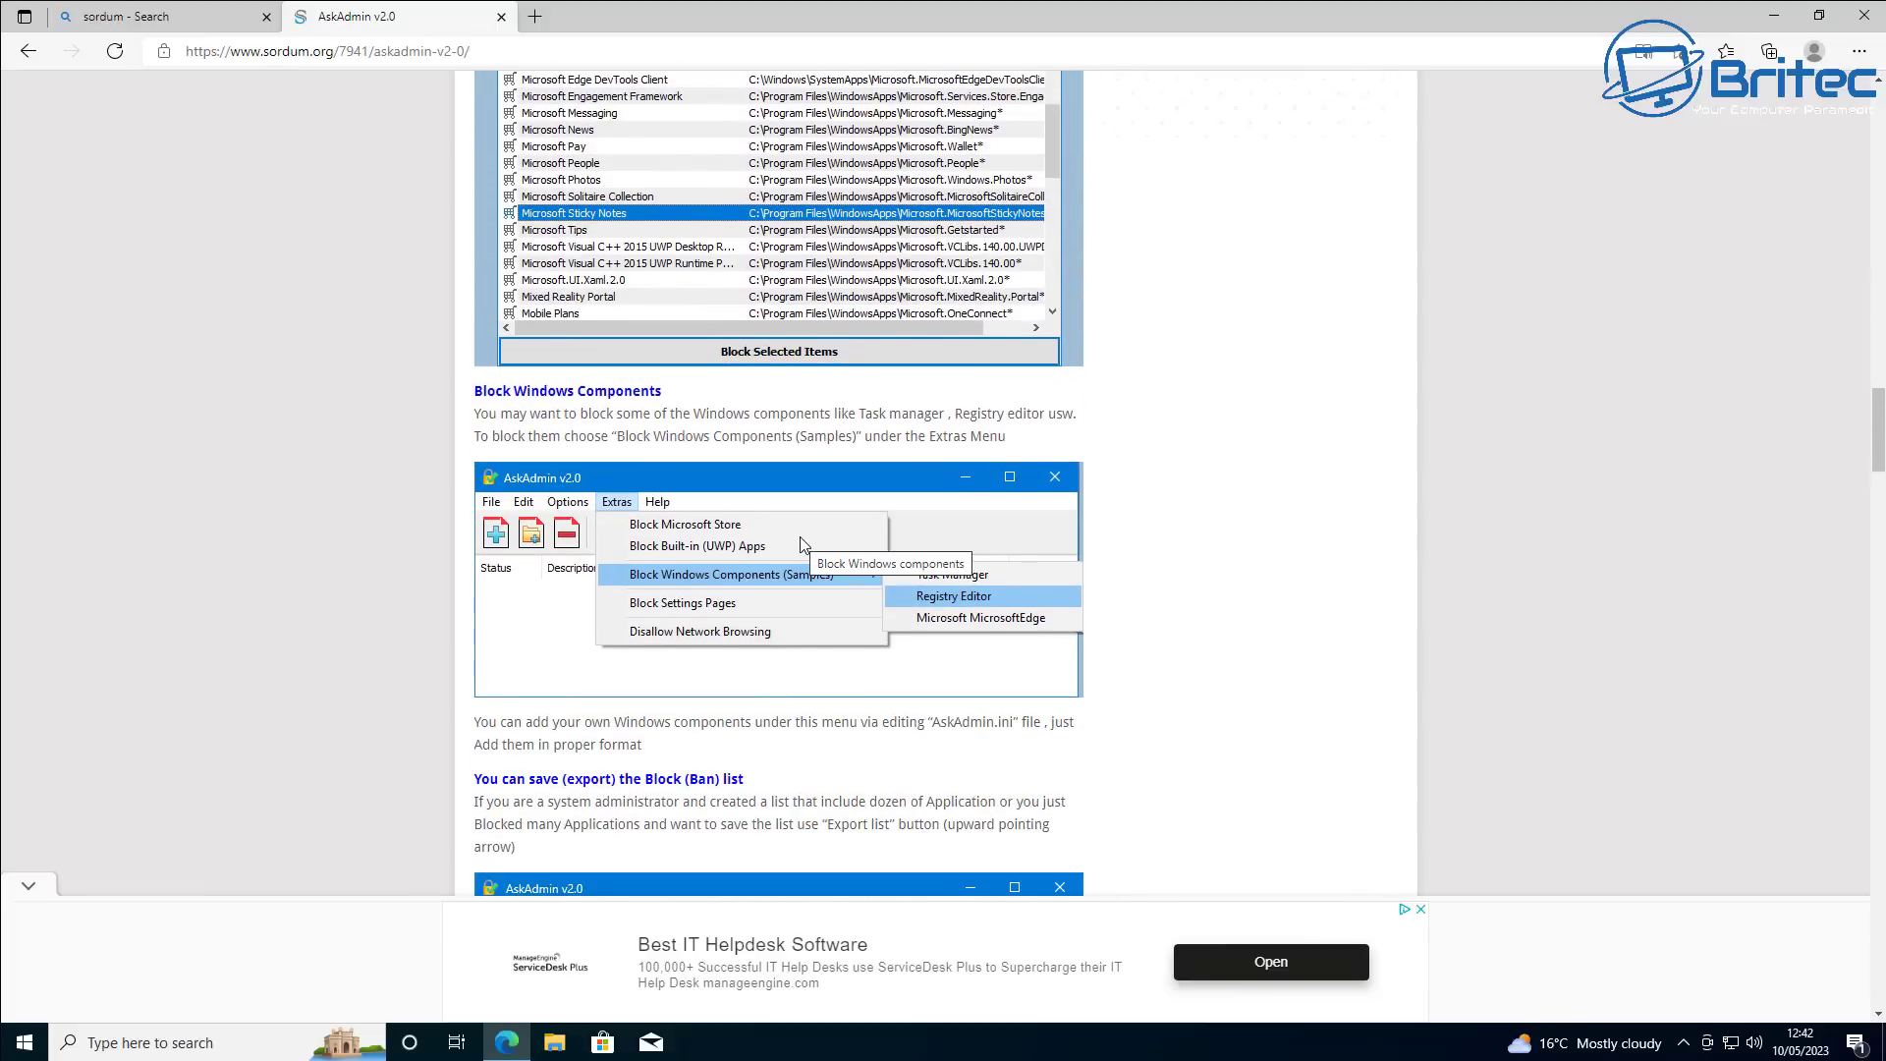
pyautogui.scroll(-3, 800, 538)
pyautogui.scroll(-15, 800, 538)
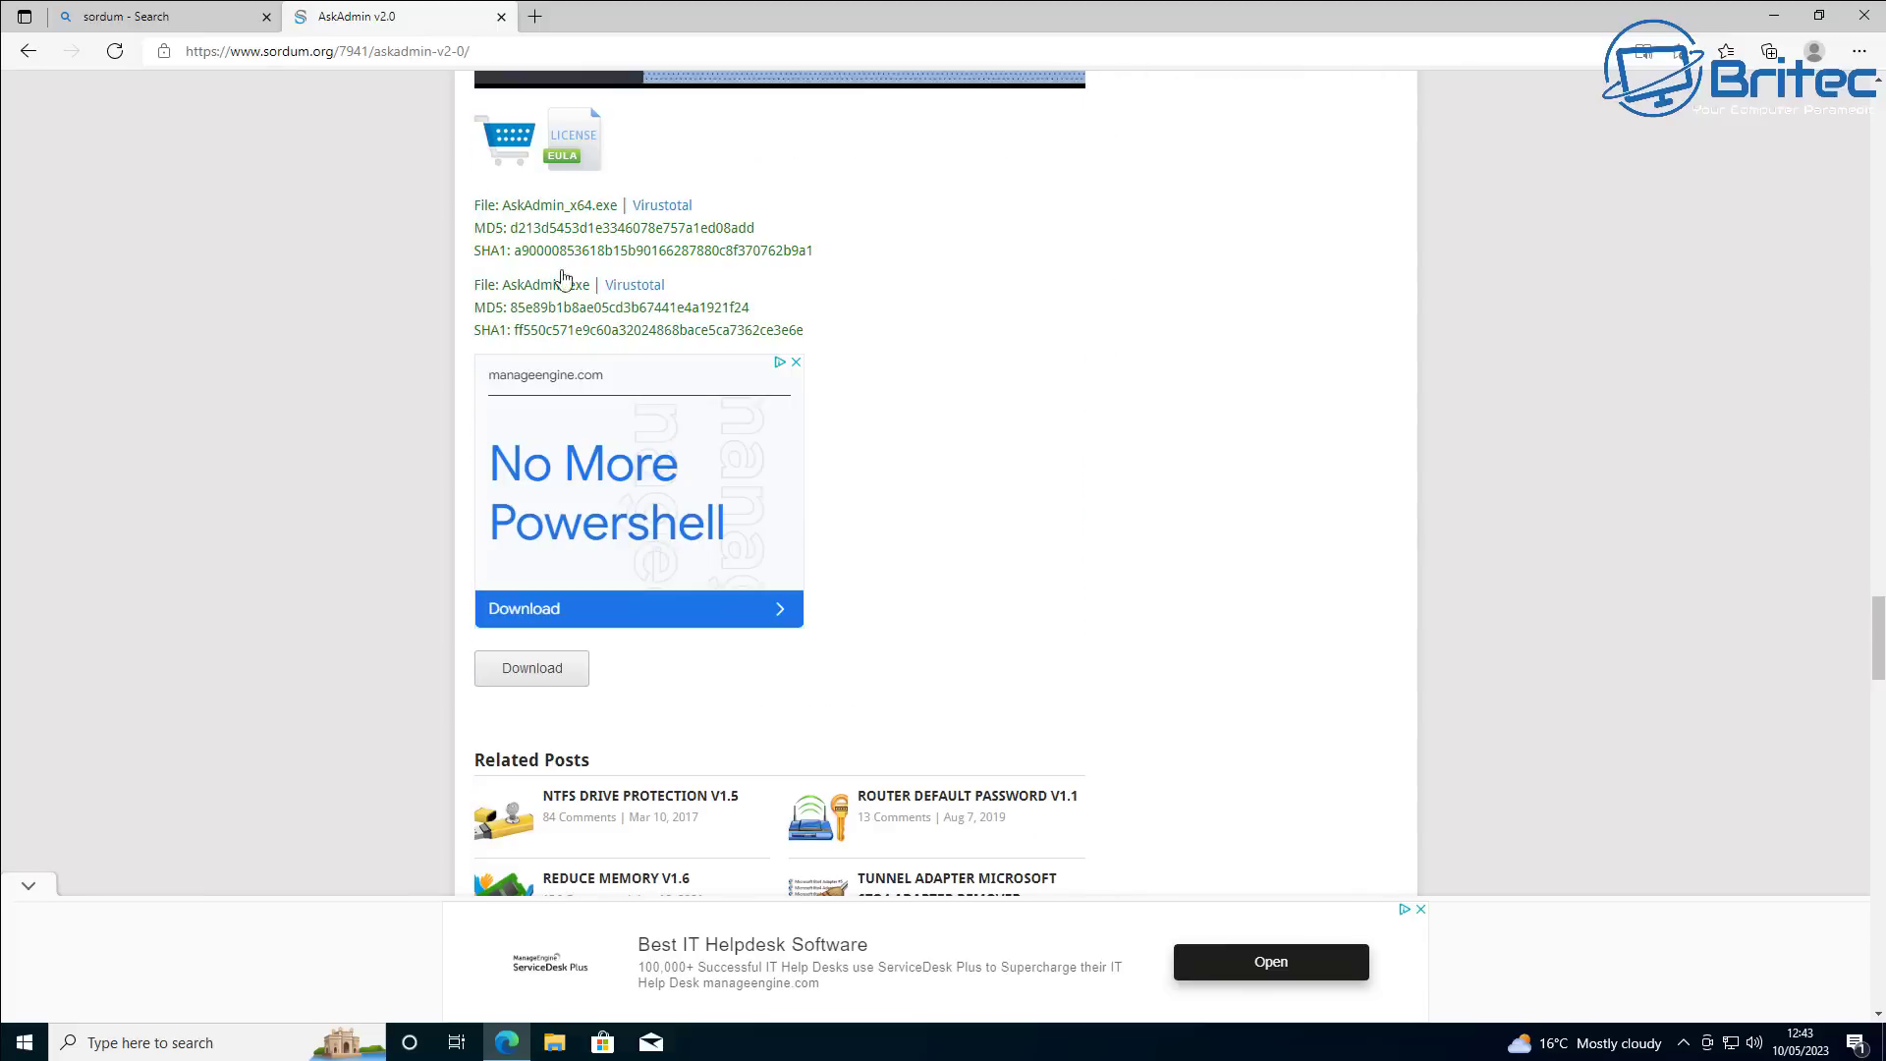
pyautogui.click(551, 678)
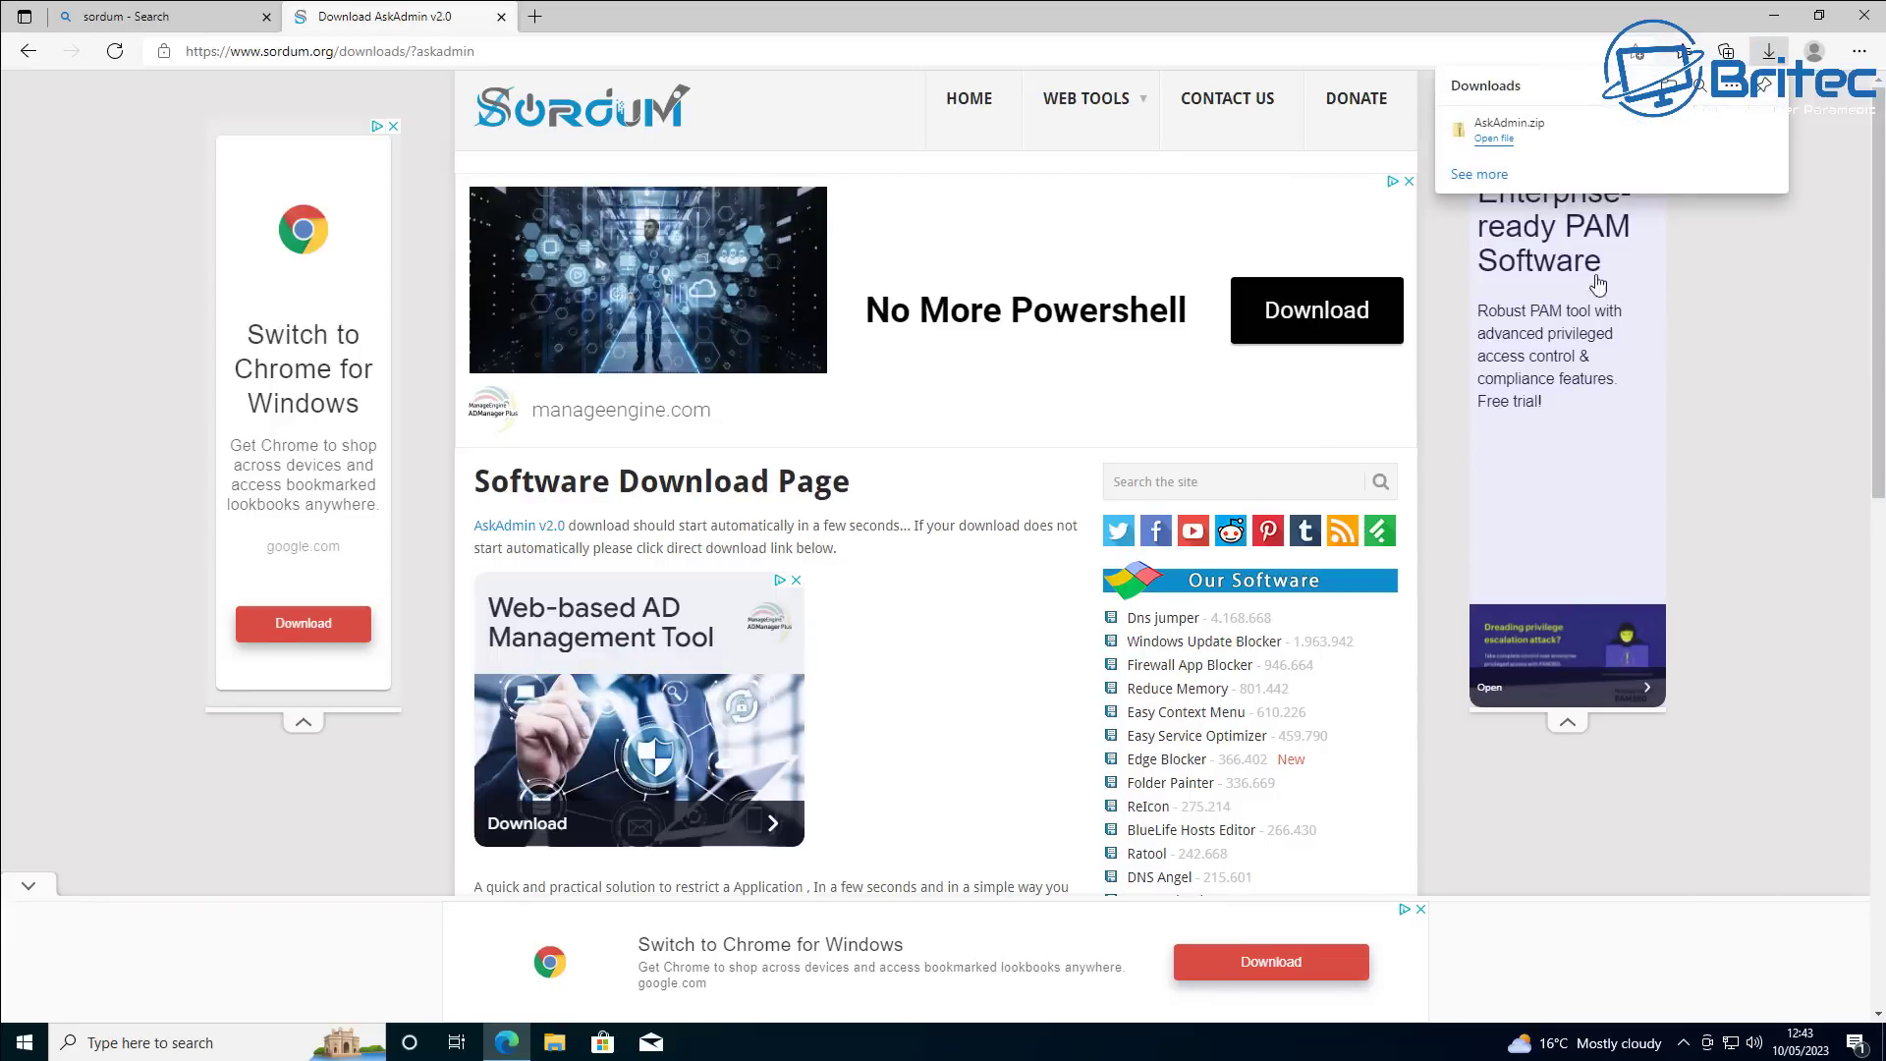
pyautogui.moveTo(1500, 130)
pyautogui.click(1702, 129)
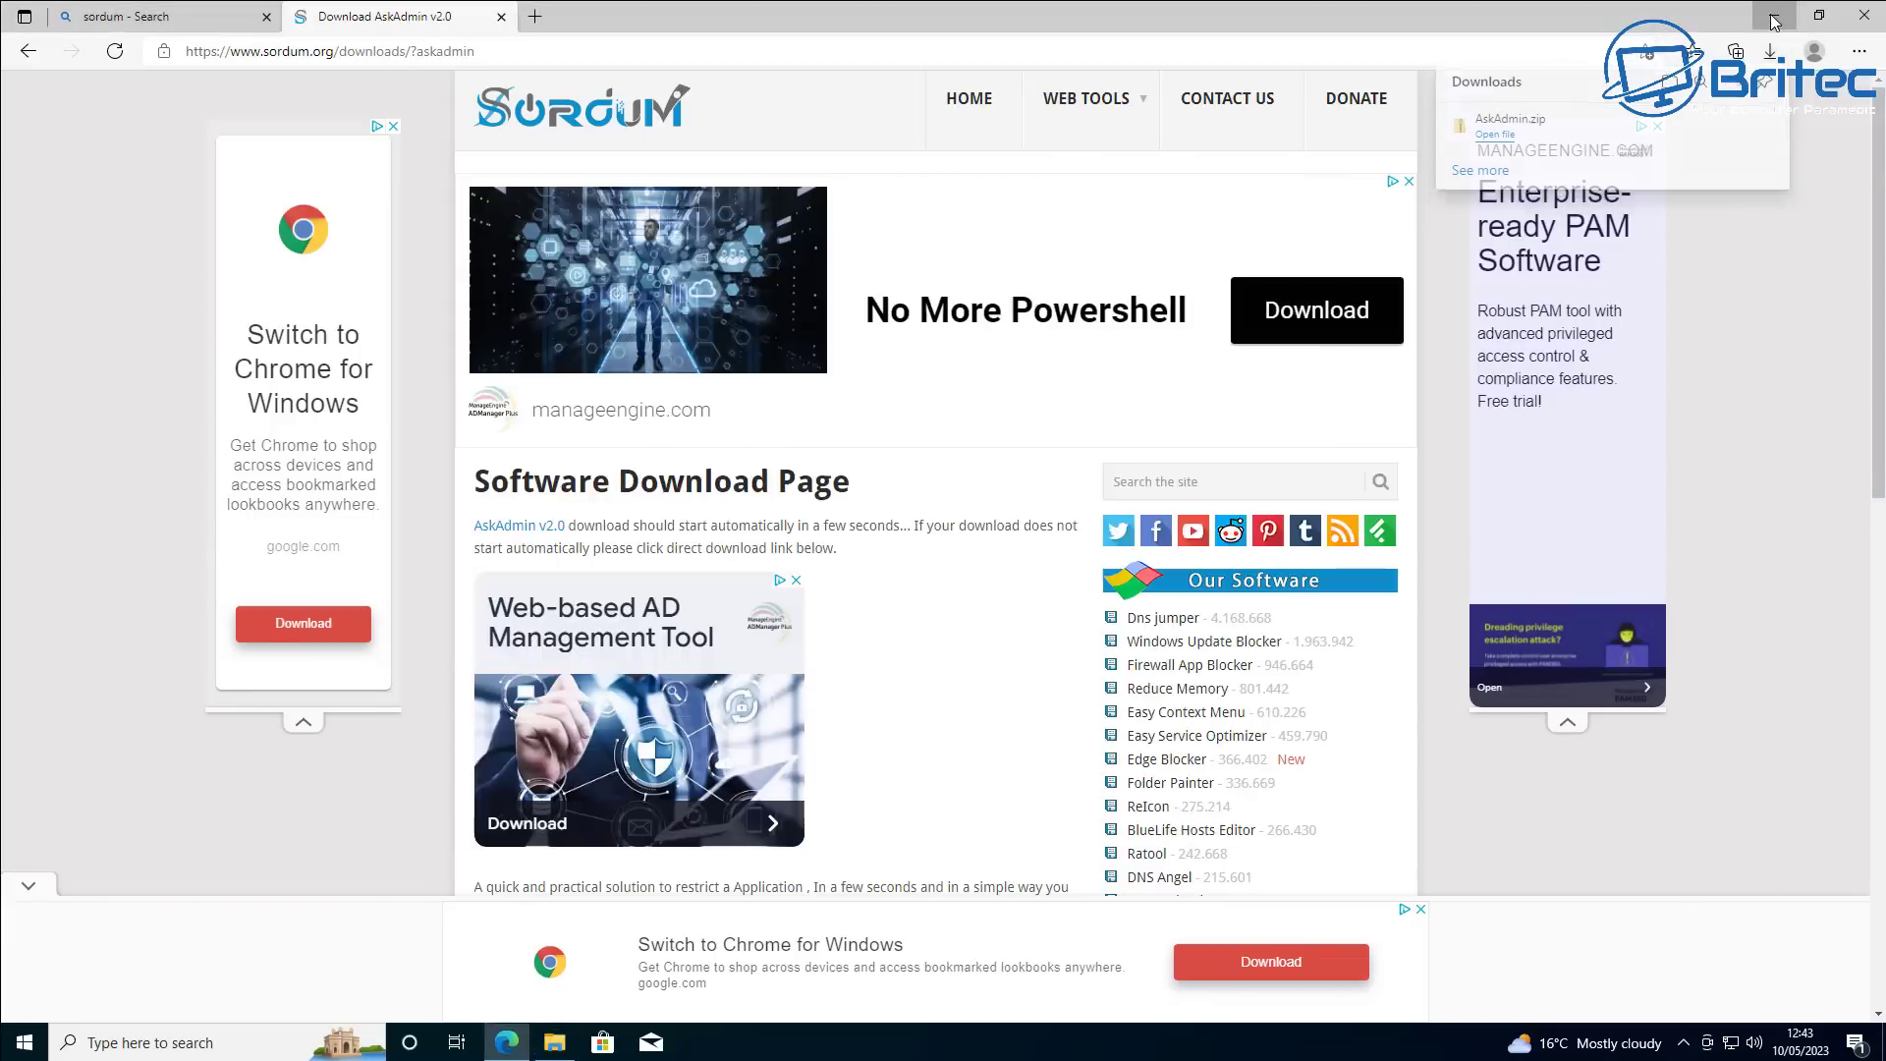
# Extract all files from AskAdmin.zip into Downloads\AskAdmin
pyautogui.click(1773, 22)
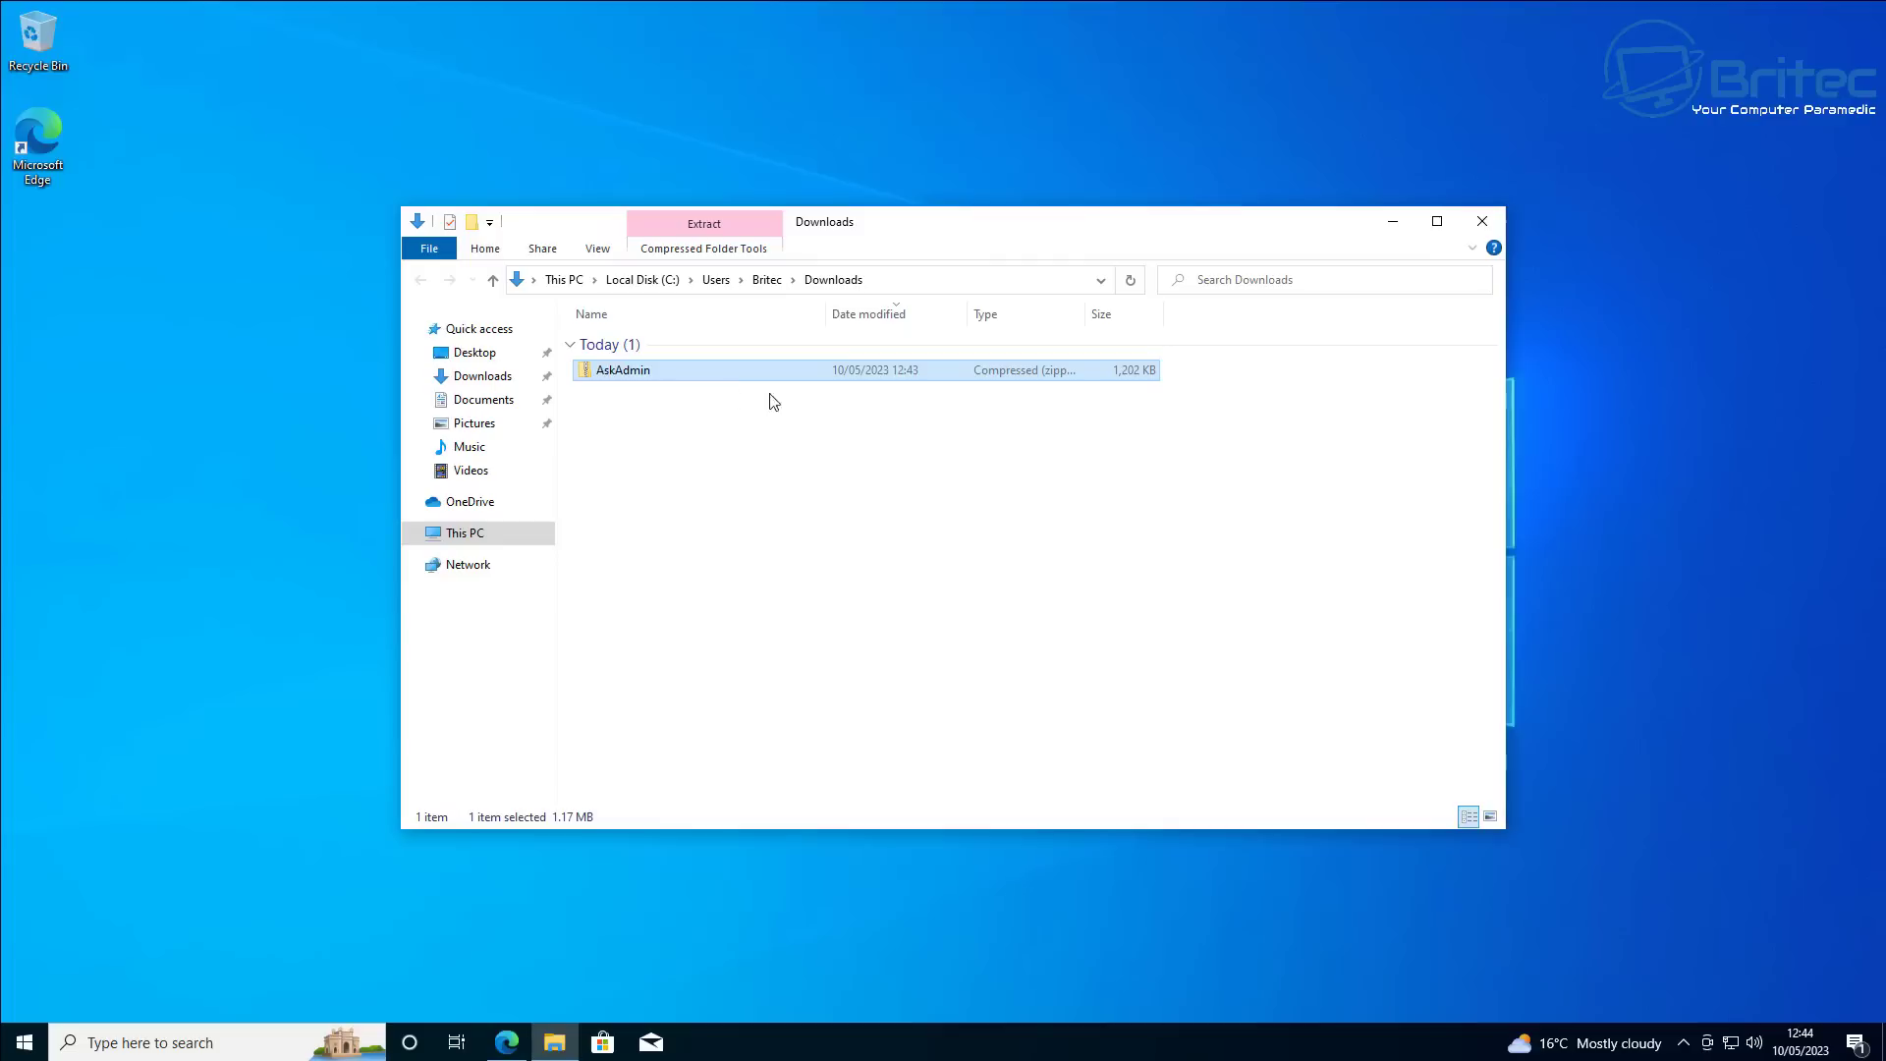
pyautogui.moveTo(648, 379)
pyautogui.mouseDown()
pyautogui.moveTo(702, 363)
pyautogui.moveTo(760, 215)
pyautogui.moveTo(653, 388)
pyautogui.mouseUp()
pyautogui.rightClick(653, 386)
pyautogui.click(764, 445)
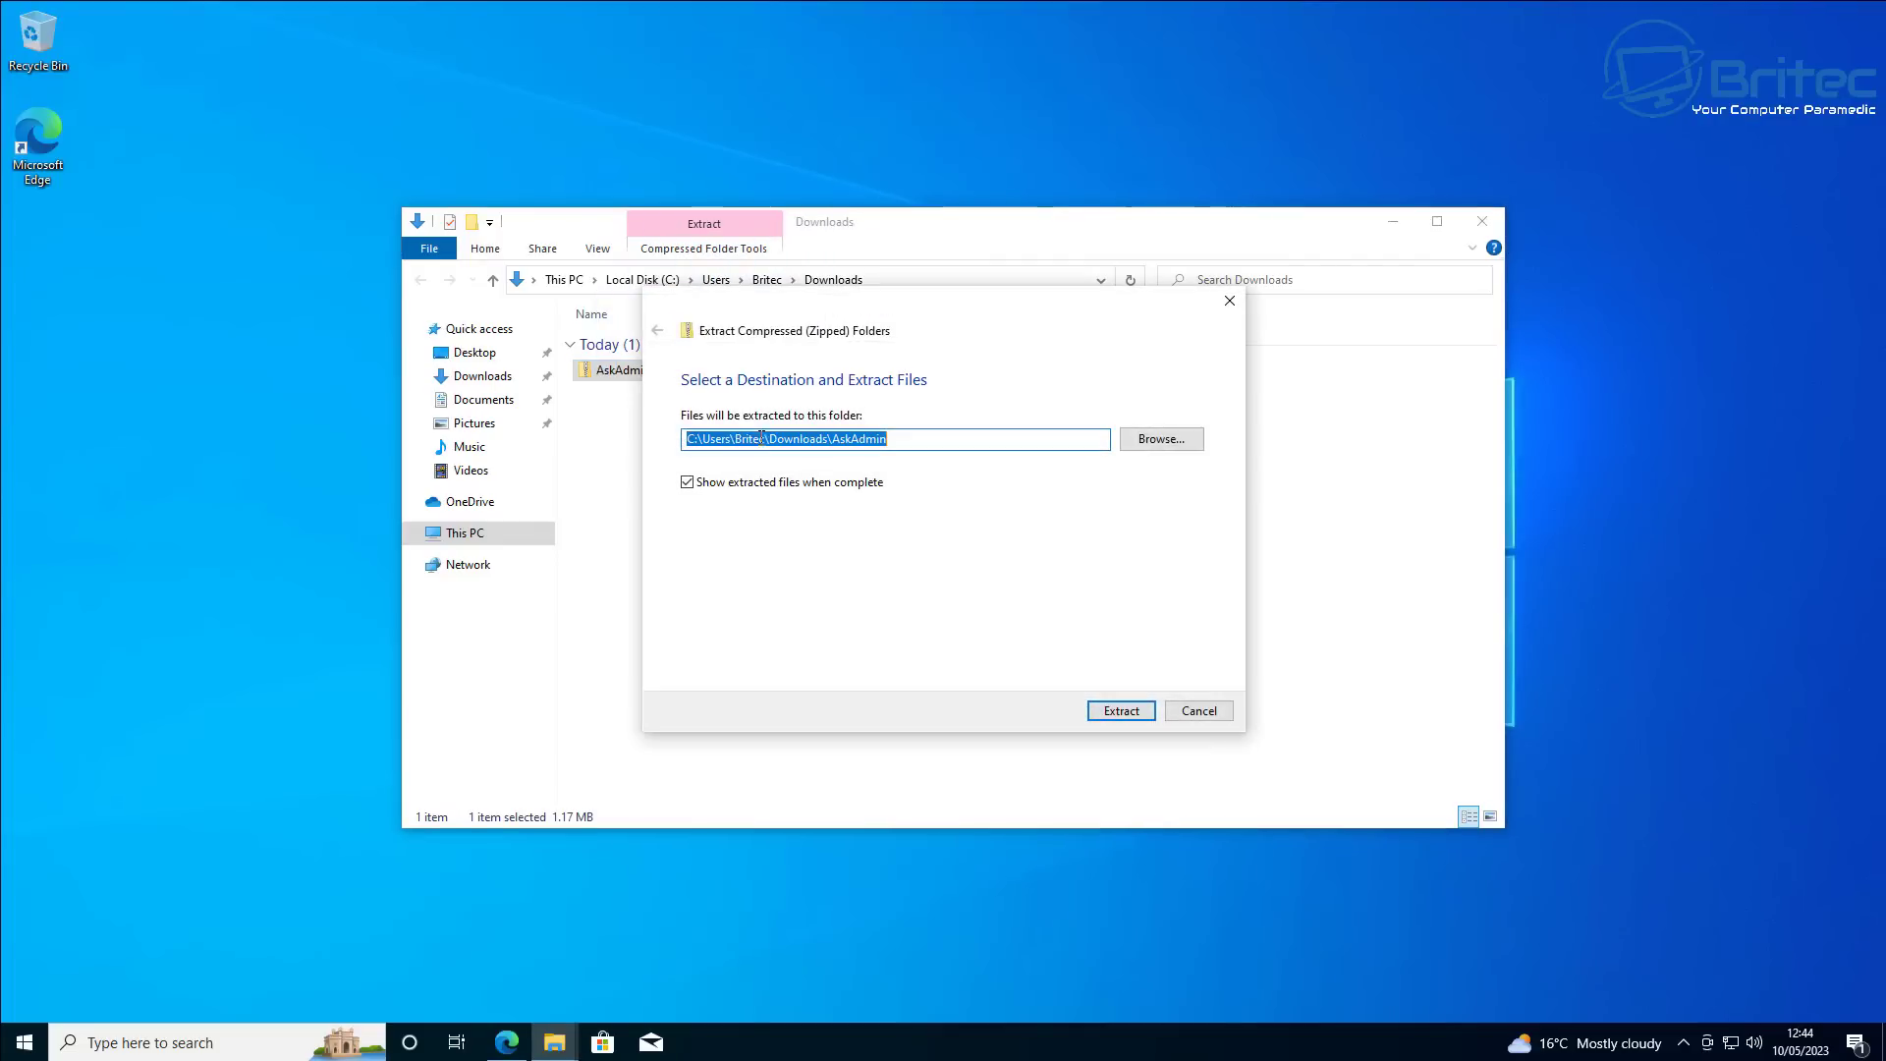
pyautogui.click(1124, 717)
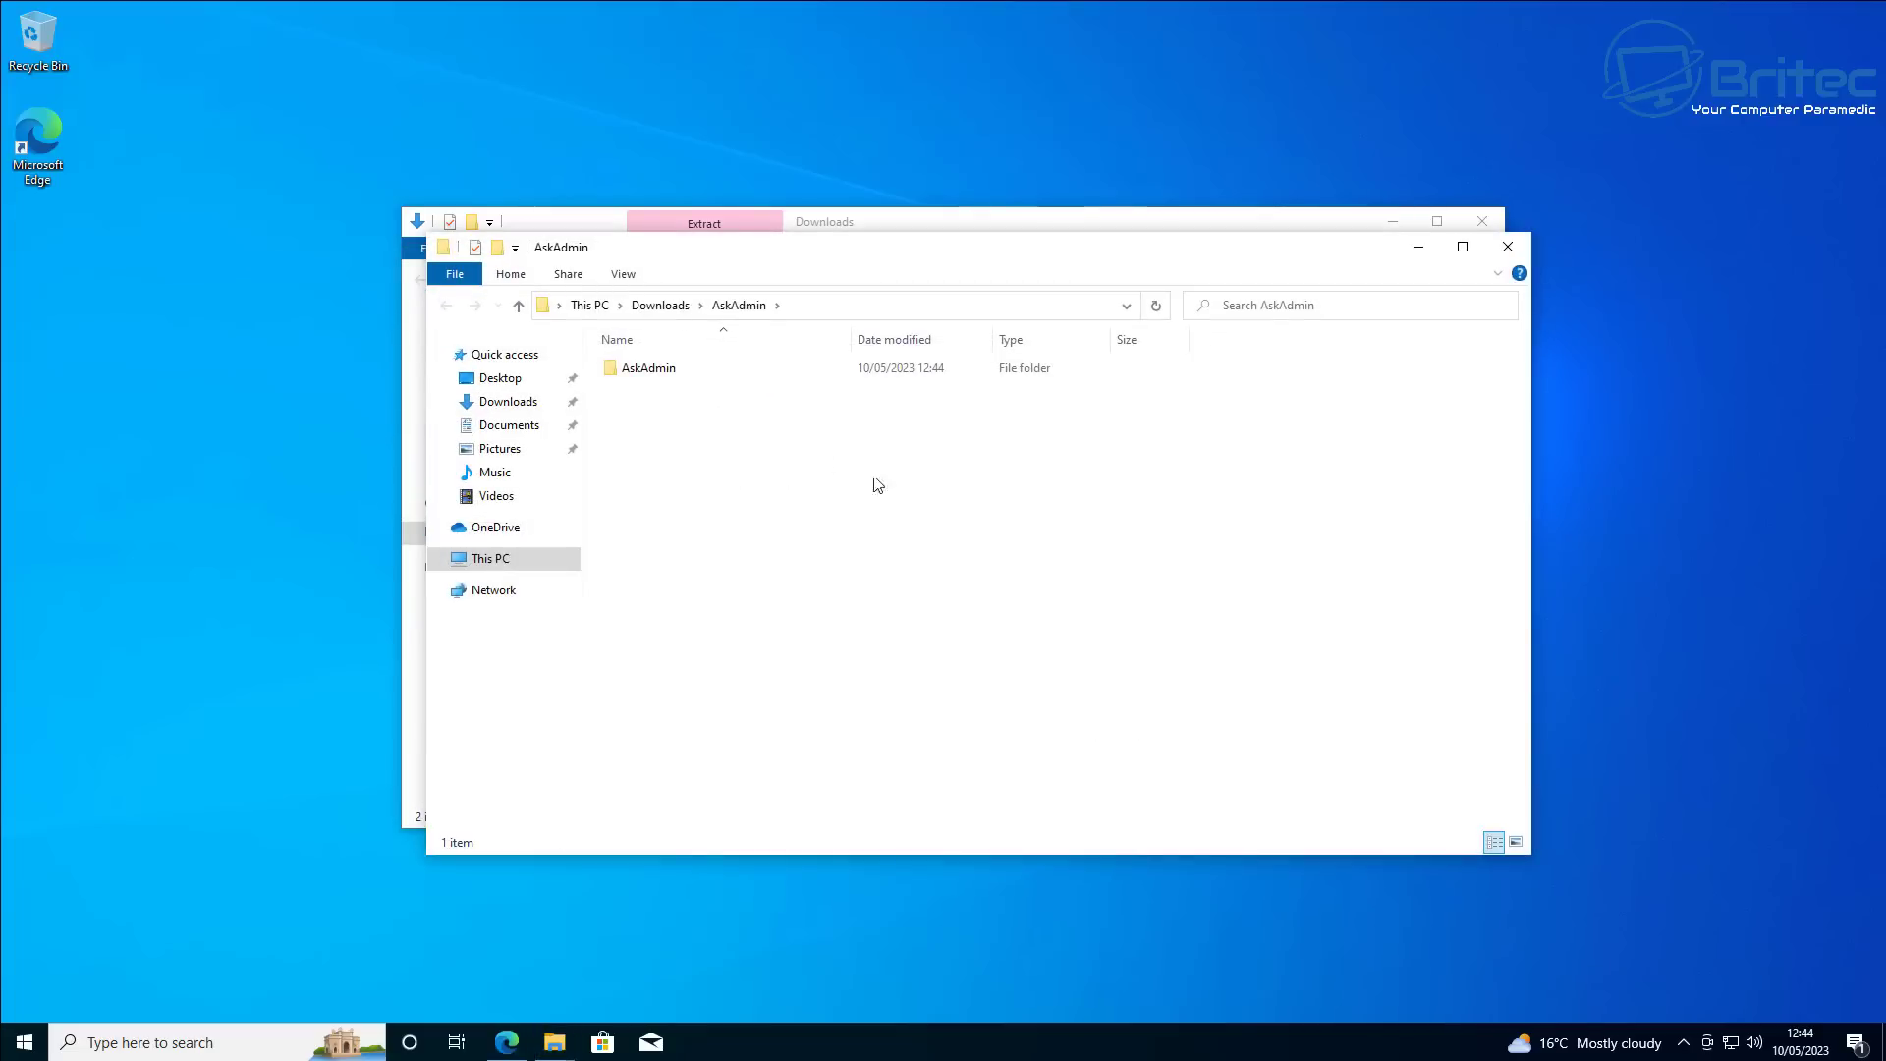
# Move the extracted AskAdmin folder to the middle of the desktop and close both Explorer windows
pyautogui.moveTo(655, 381); pyautogui.dragTo(769, 138)
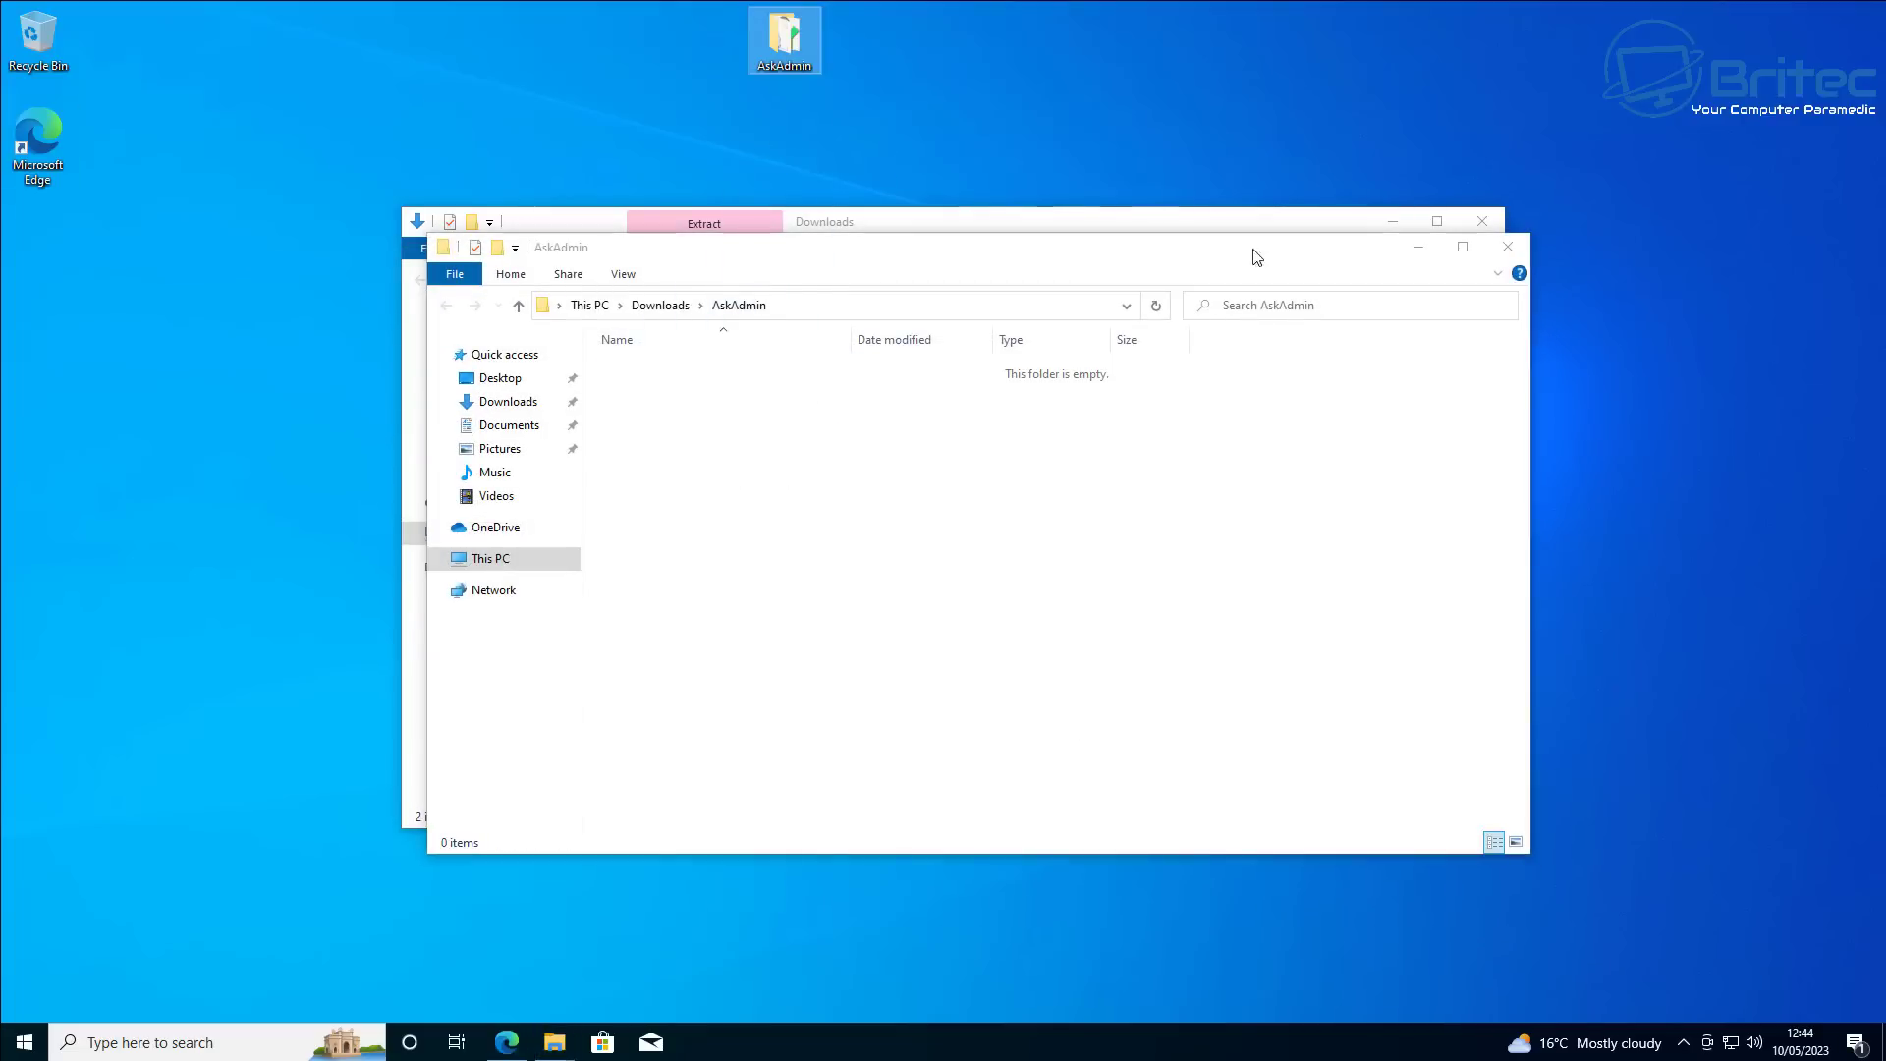
pyautogui.click(1508, 246)
pyautogui.click(1484, 234)
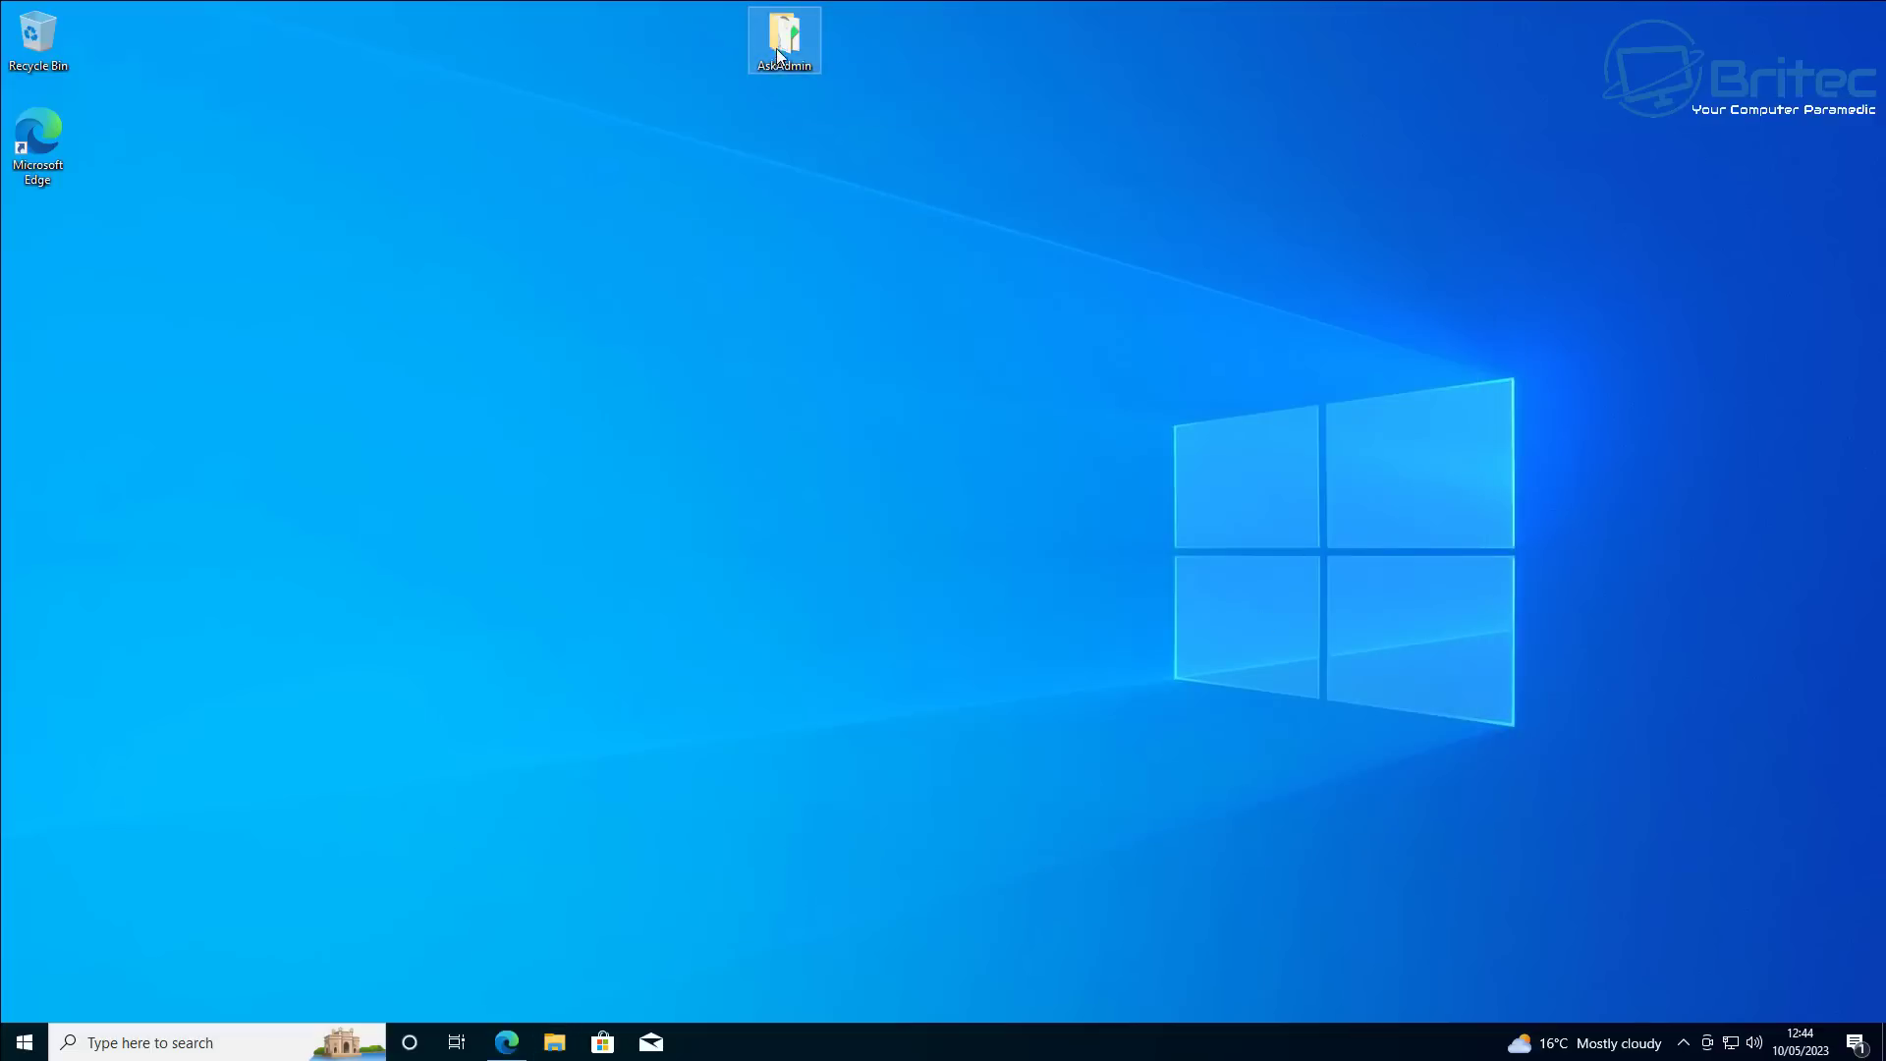
pyautogui.moveTo(777, 51); pyautogui.dragTo(177, 291)
pyautogui.moveTo(43, 267); pyautogui.dragTo(43, 270)
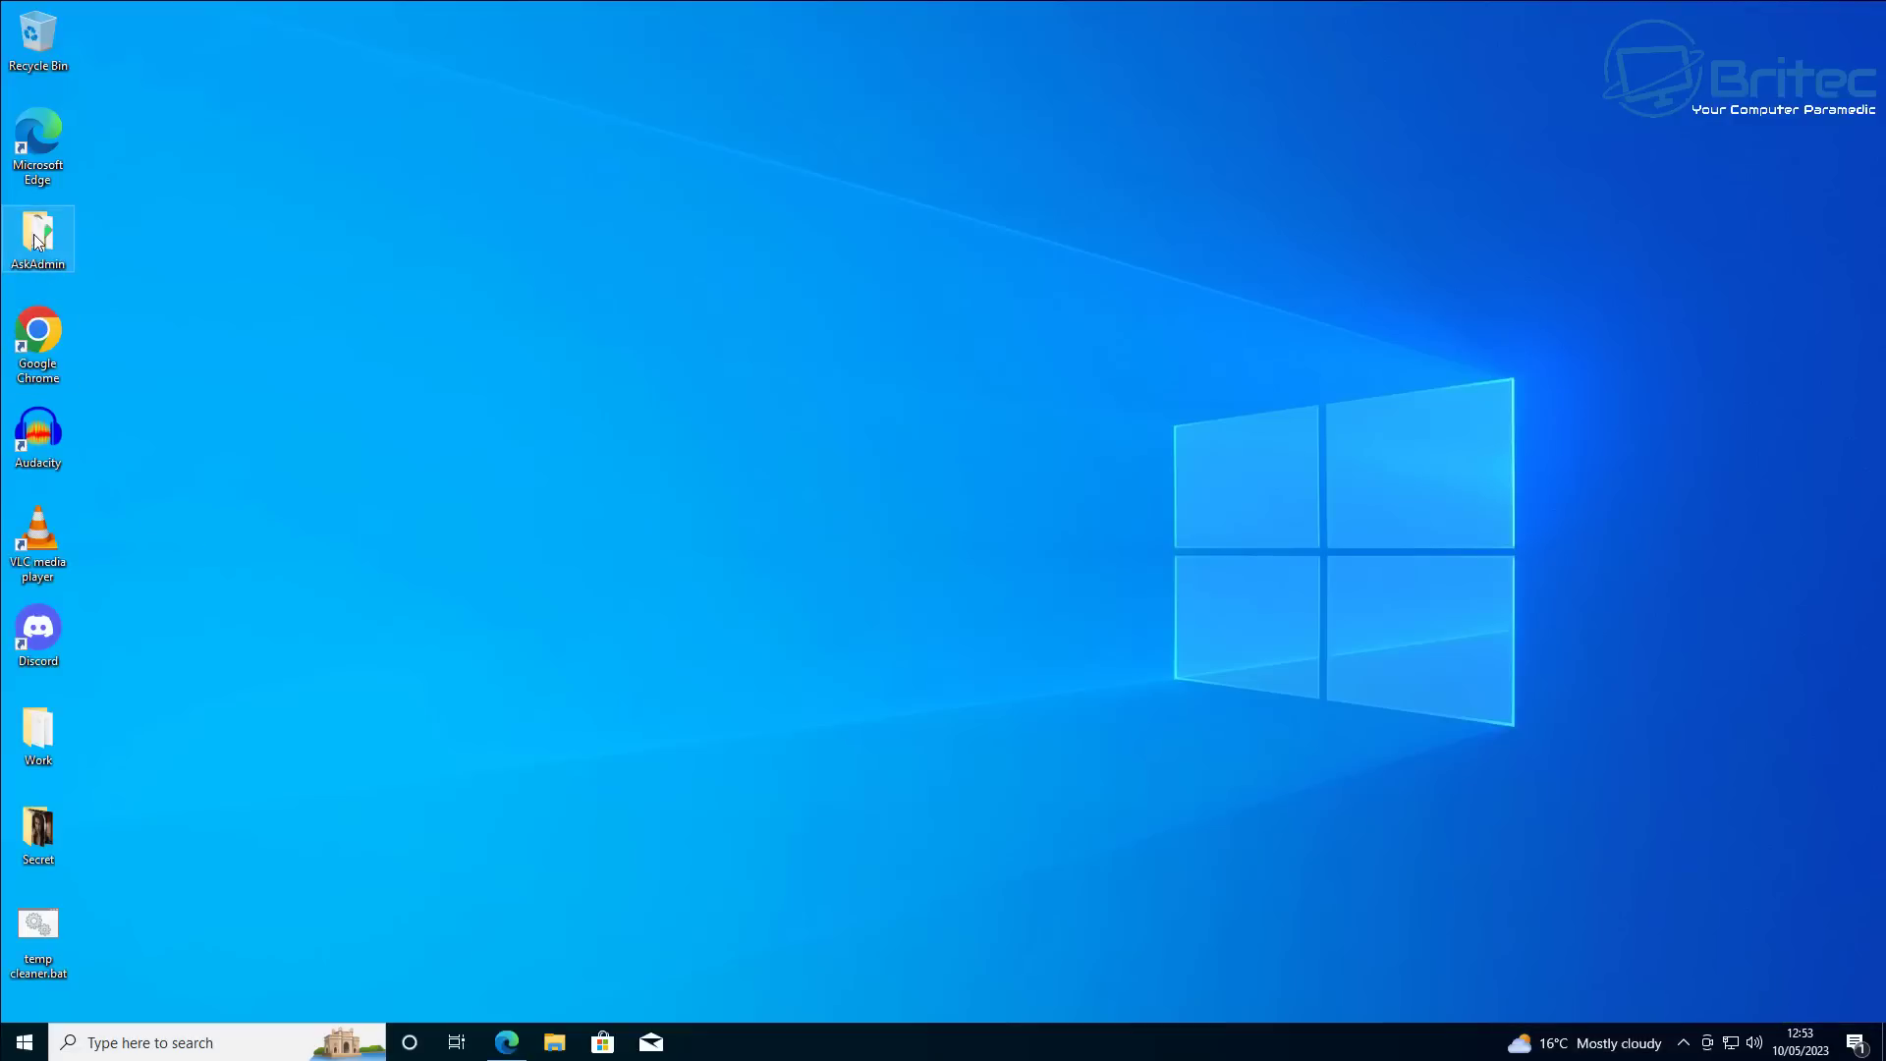
pyautogui.moveTo(35, 237); pyautogui.dragTo(691, 358)
pyautogui.moveTo(771, 405); pyautogui.dragTo(775, 459)
# Run AskAdmin_x64.exe past SmartScreen and UAC, close Explorer, and accept the licence agreement
pyautogui.doubleClick(783, 440)
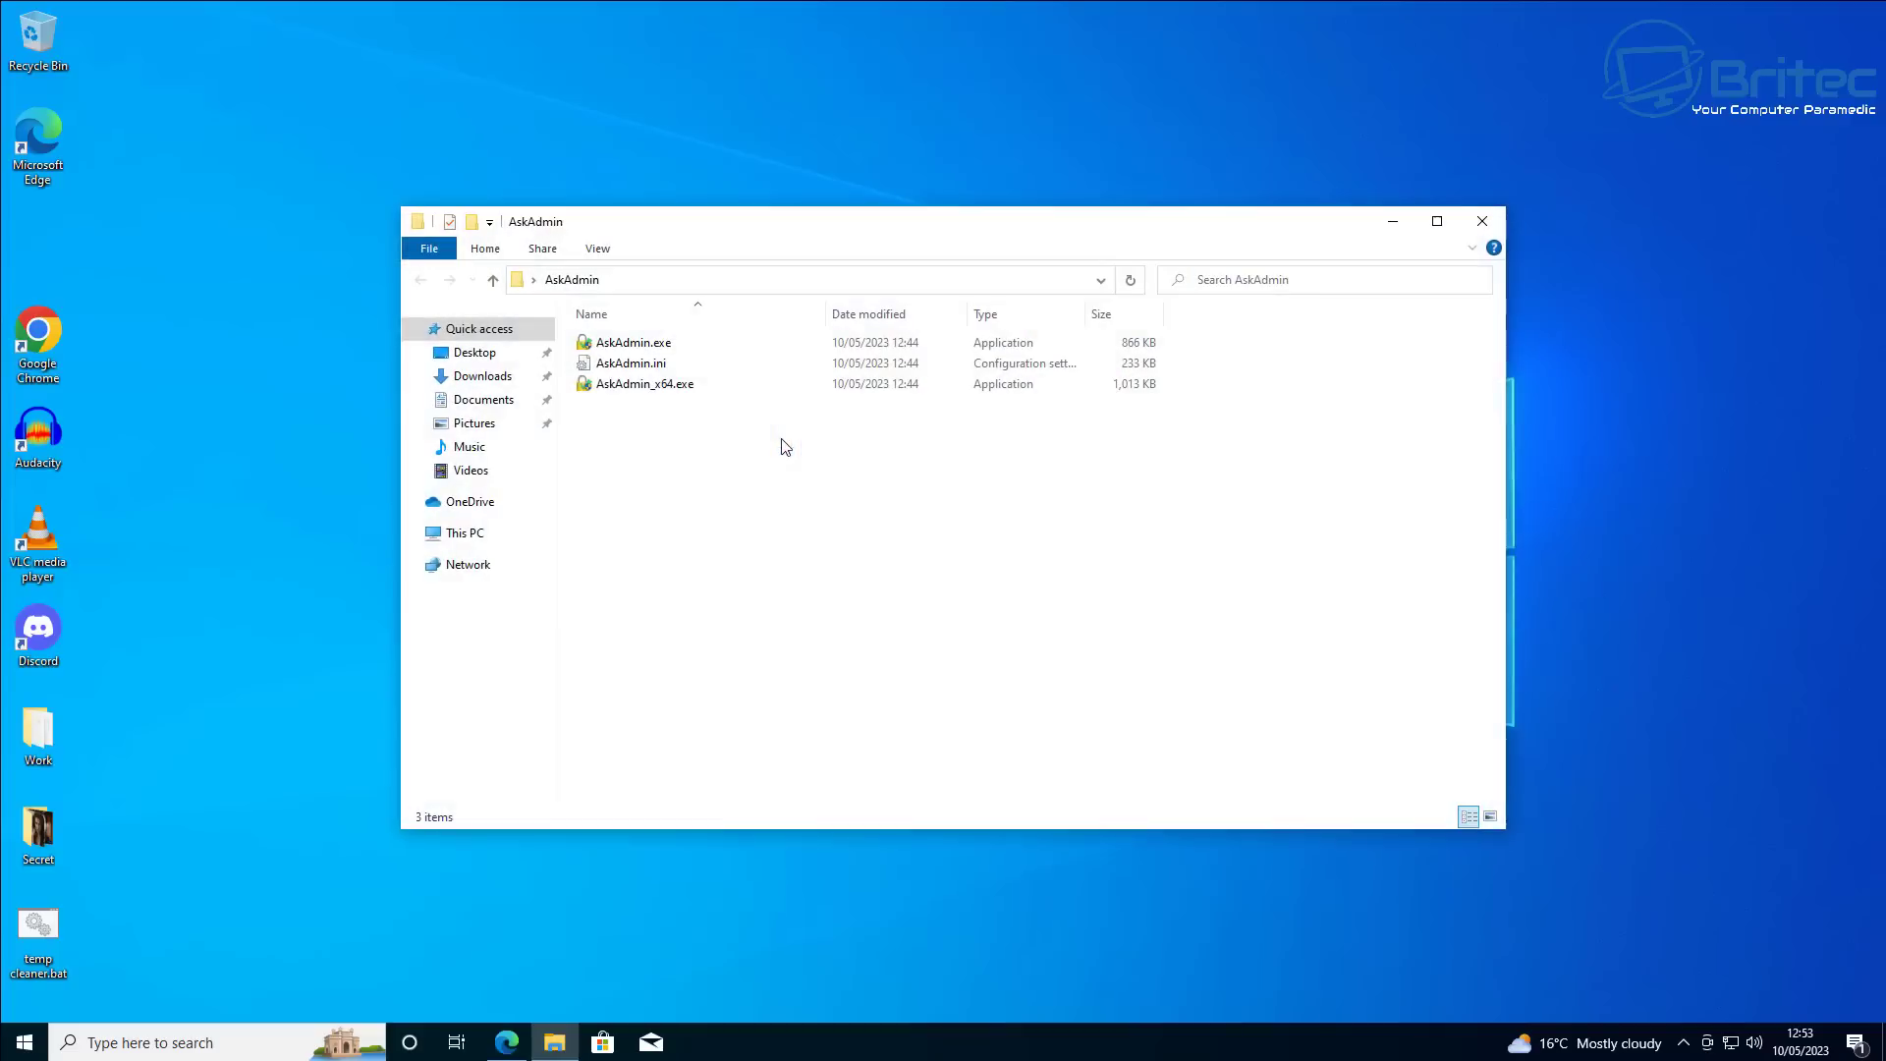
pyautogui.doubleClick(655, 386)
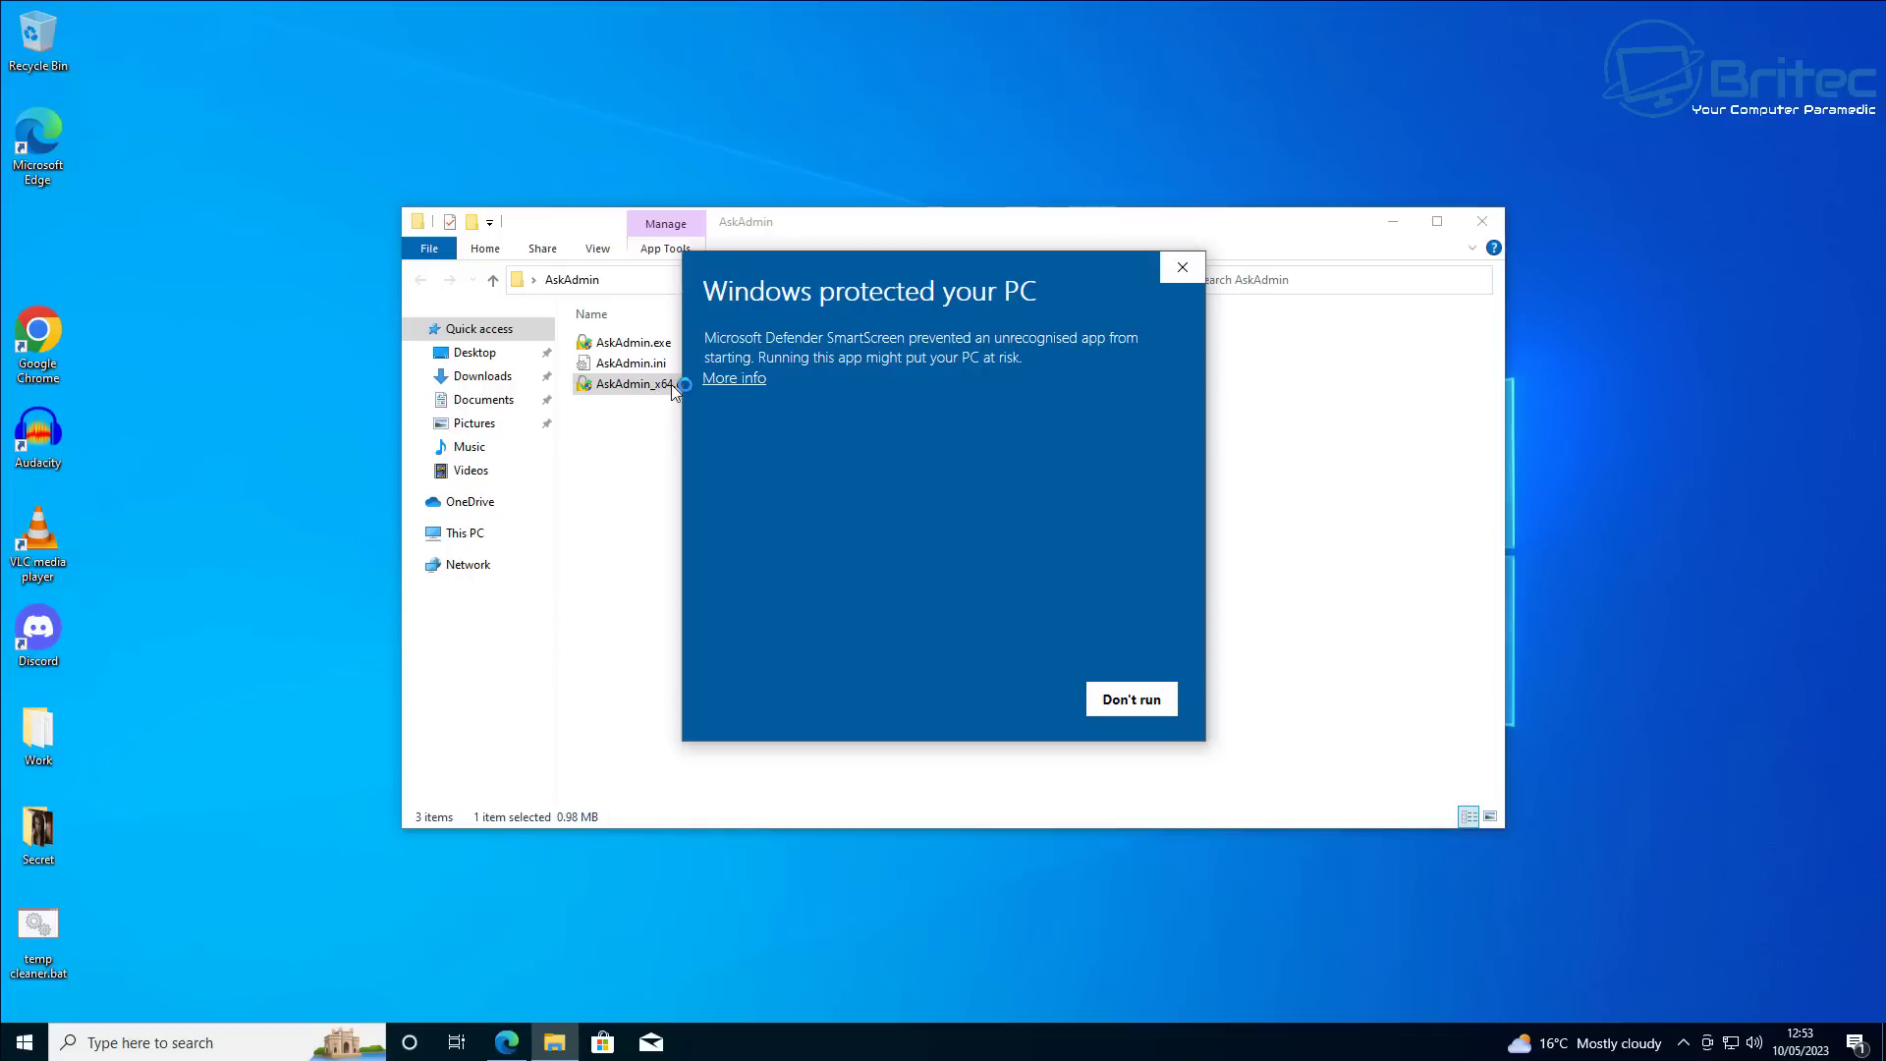
pyautogui.click(732, 379)
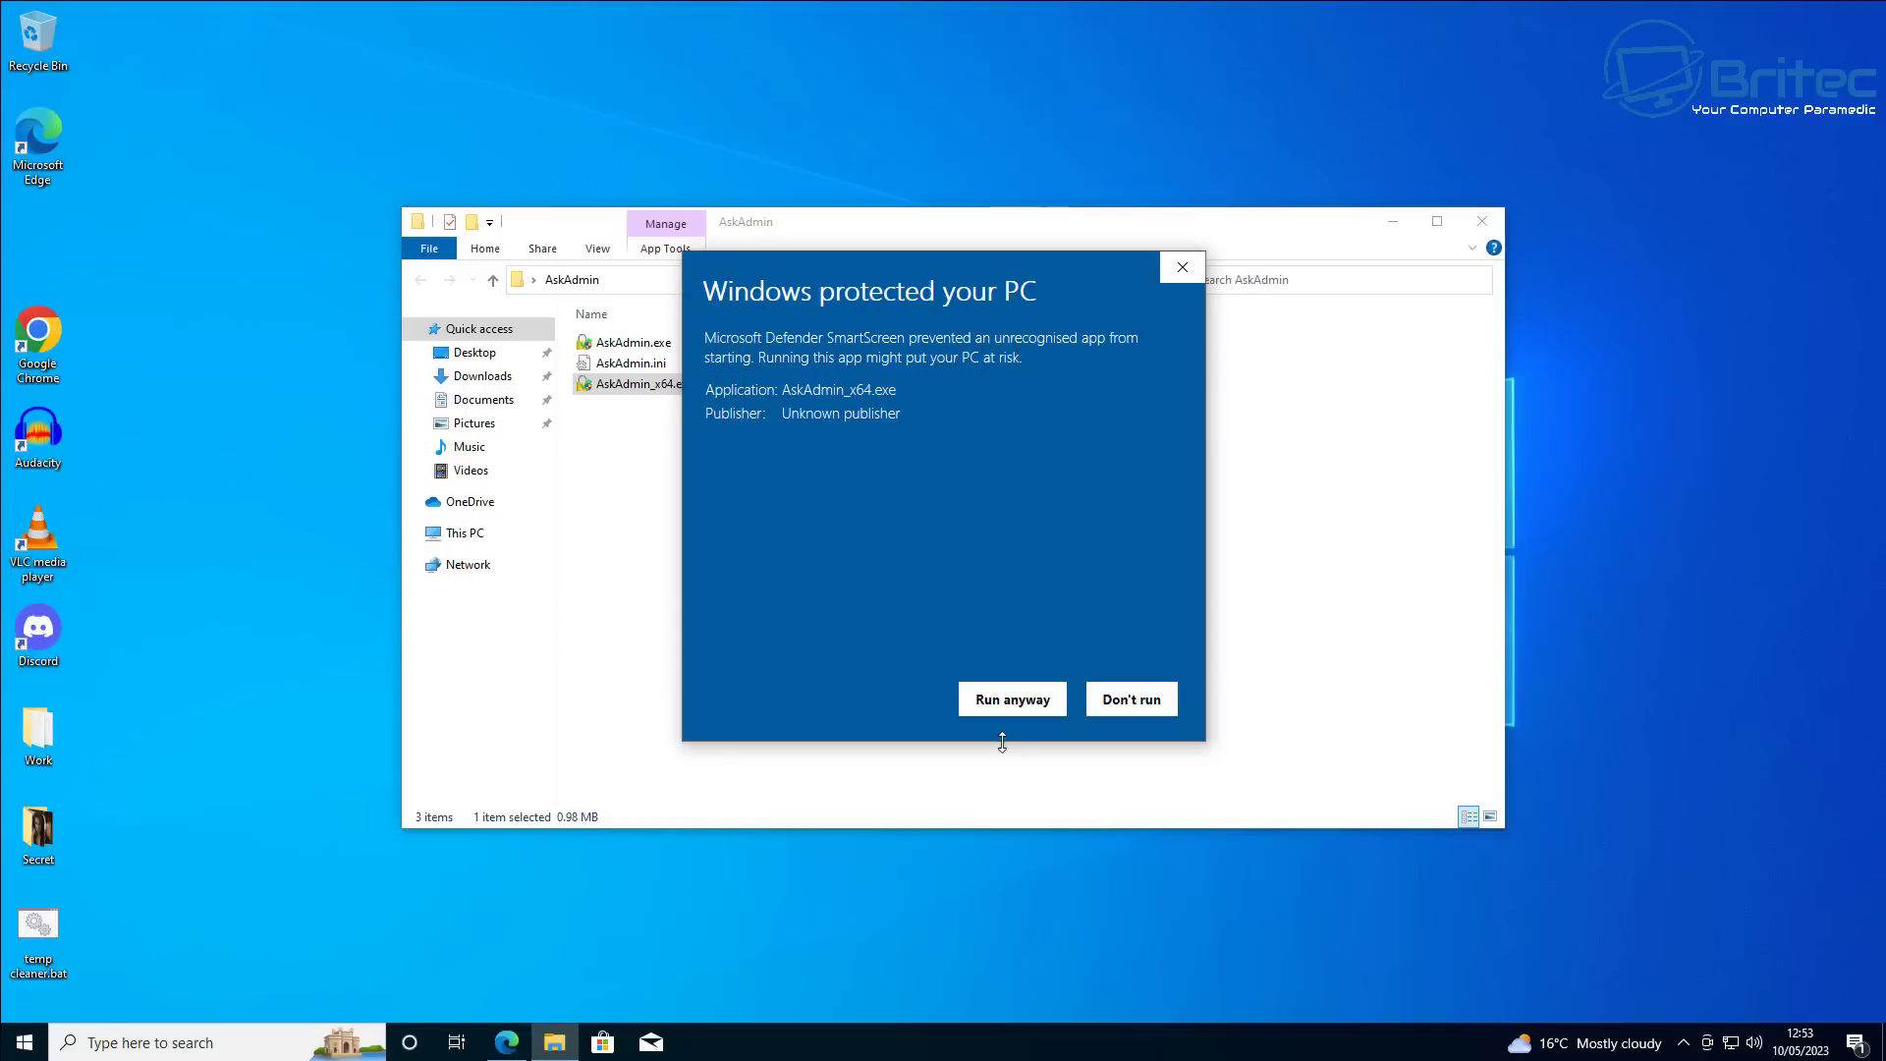
pyautogui.click(1012, 700)
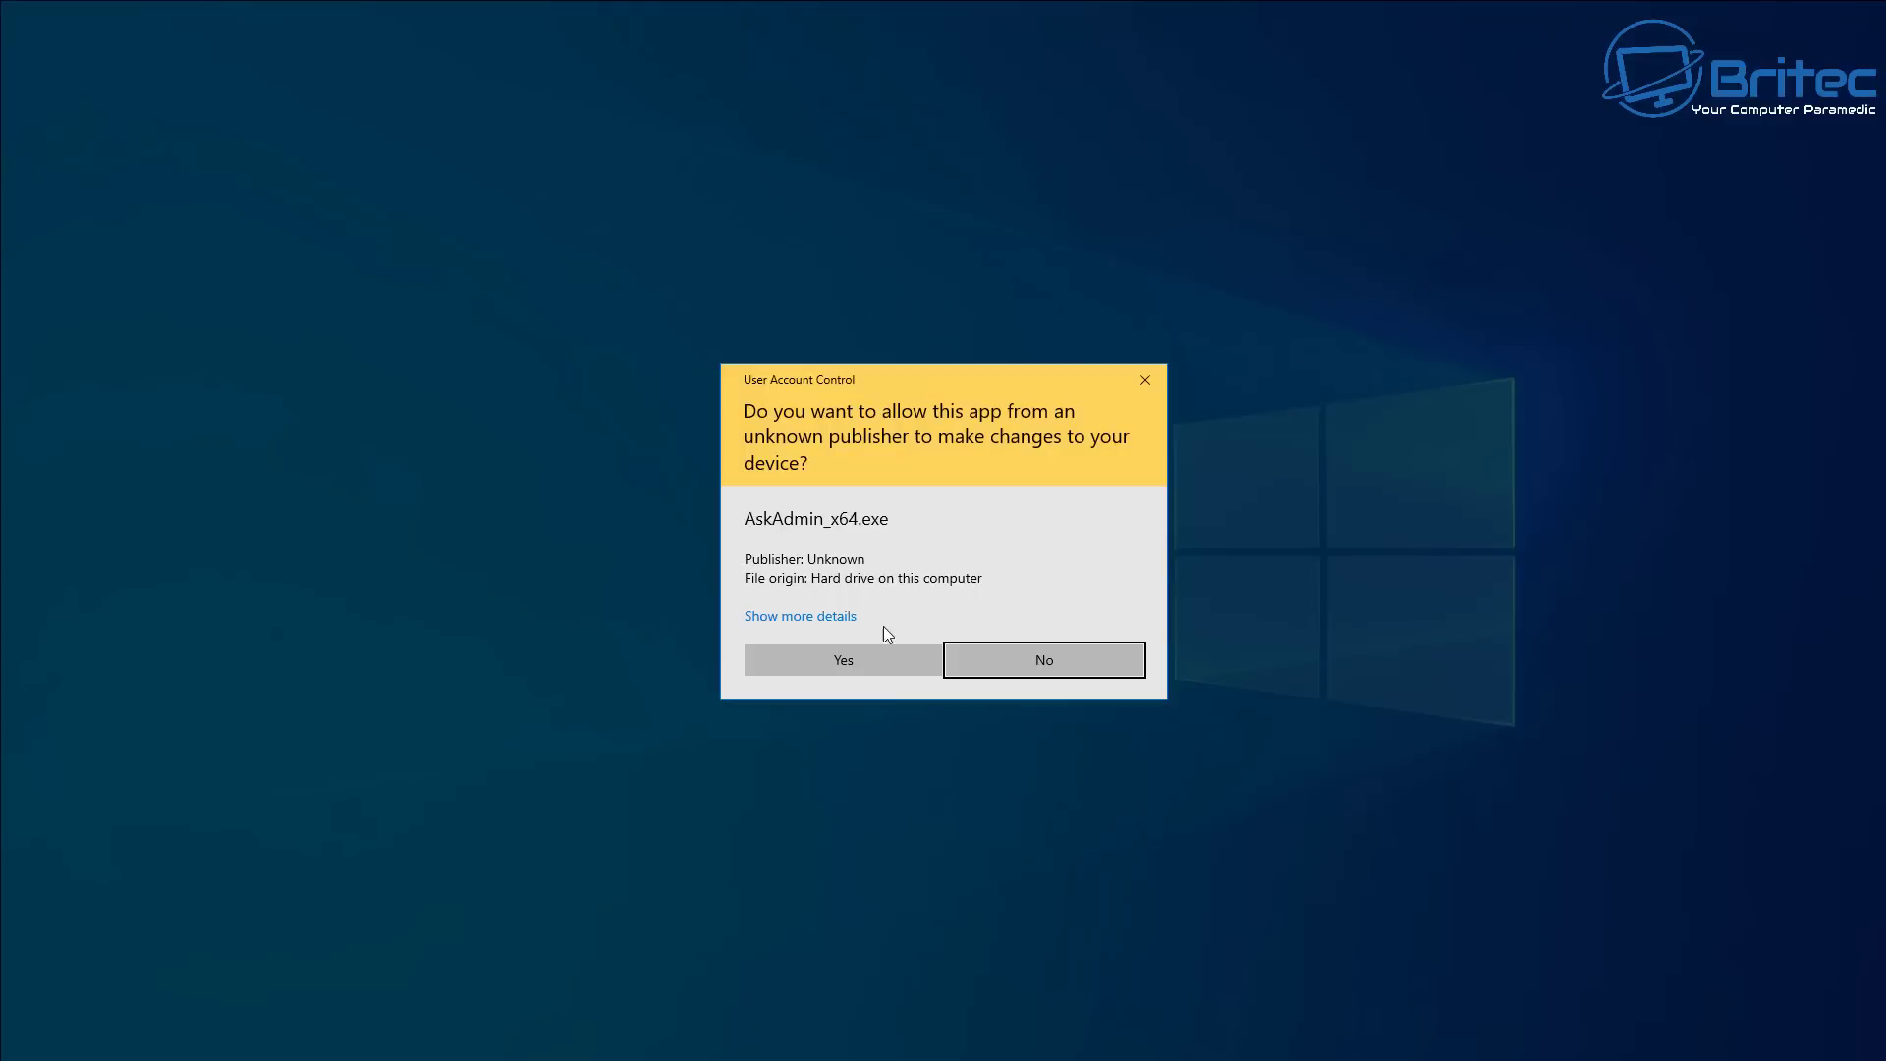
pyautogui.click(869, 650)
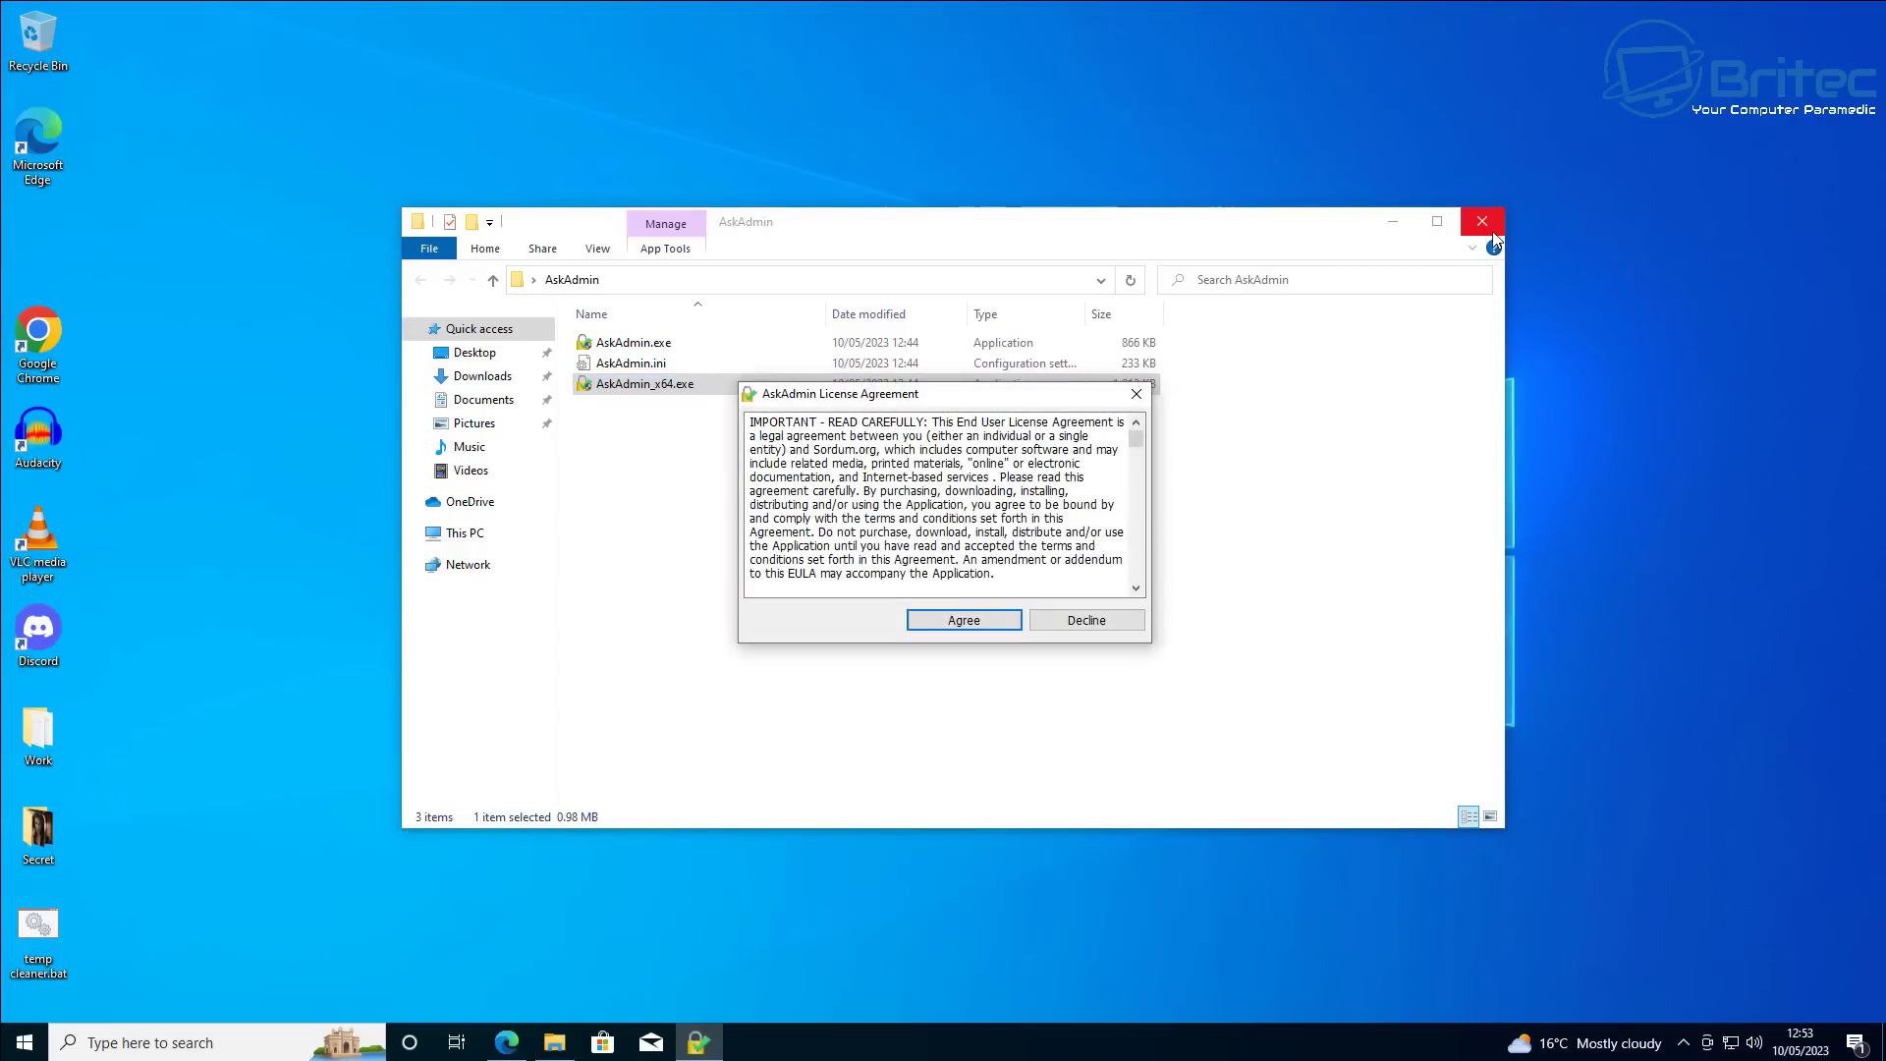
pyautogui.click(1482, 222)
pyautogui.click(962, 619)
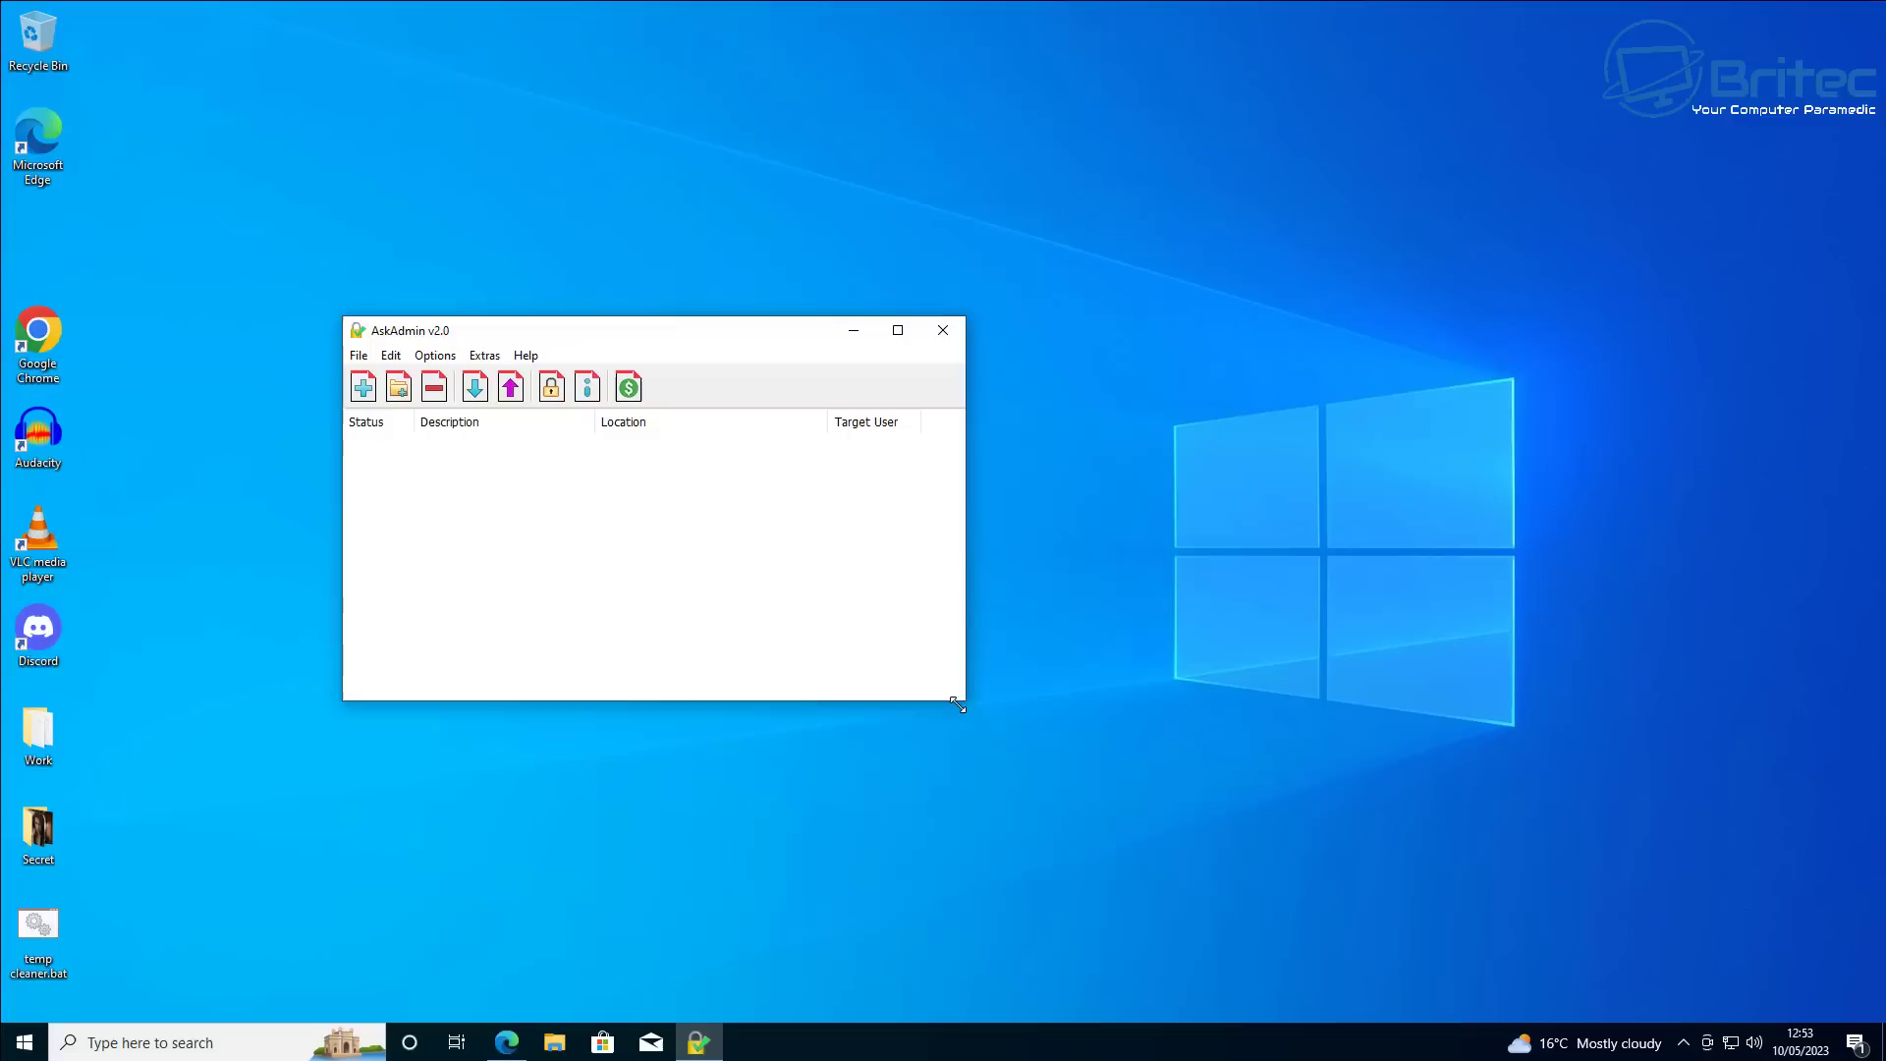
# Enlarge and reposition the AskAdmin window, browse the File and Edit menus, and enable Always On Top
pyautogui.moveTo(958, 705); pyautogui.dragTo(1370, 958)
pyautogui.moveTo(834, 344); pyautogui.dragTo(907, 193)
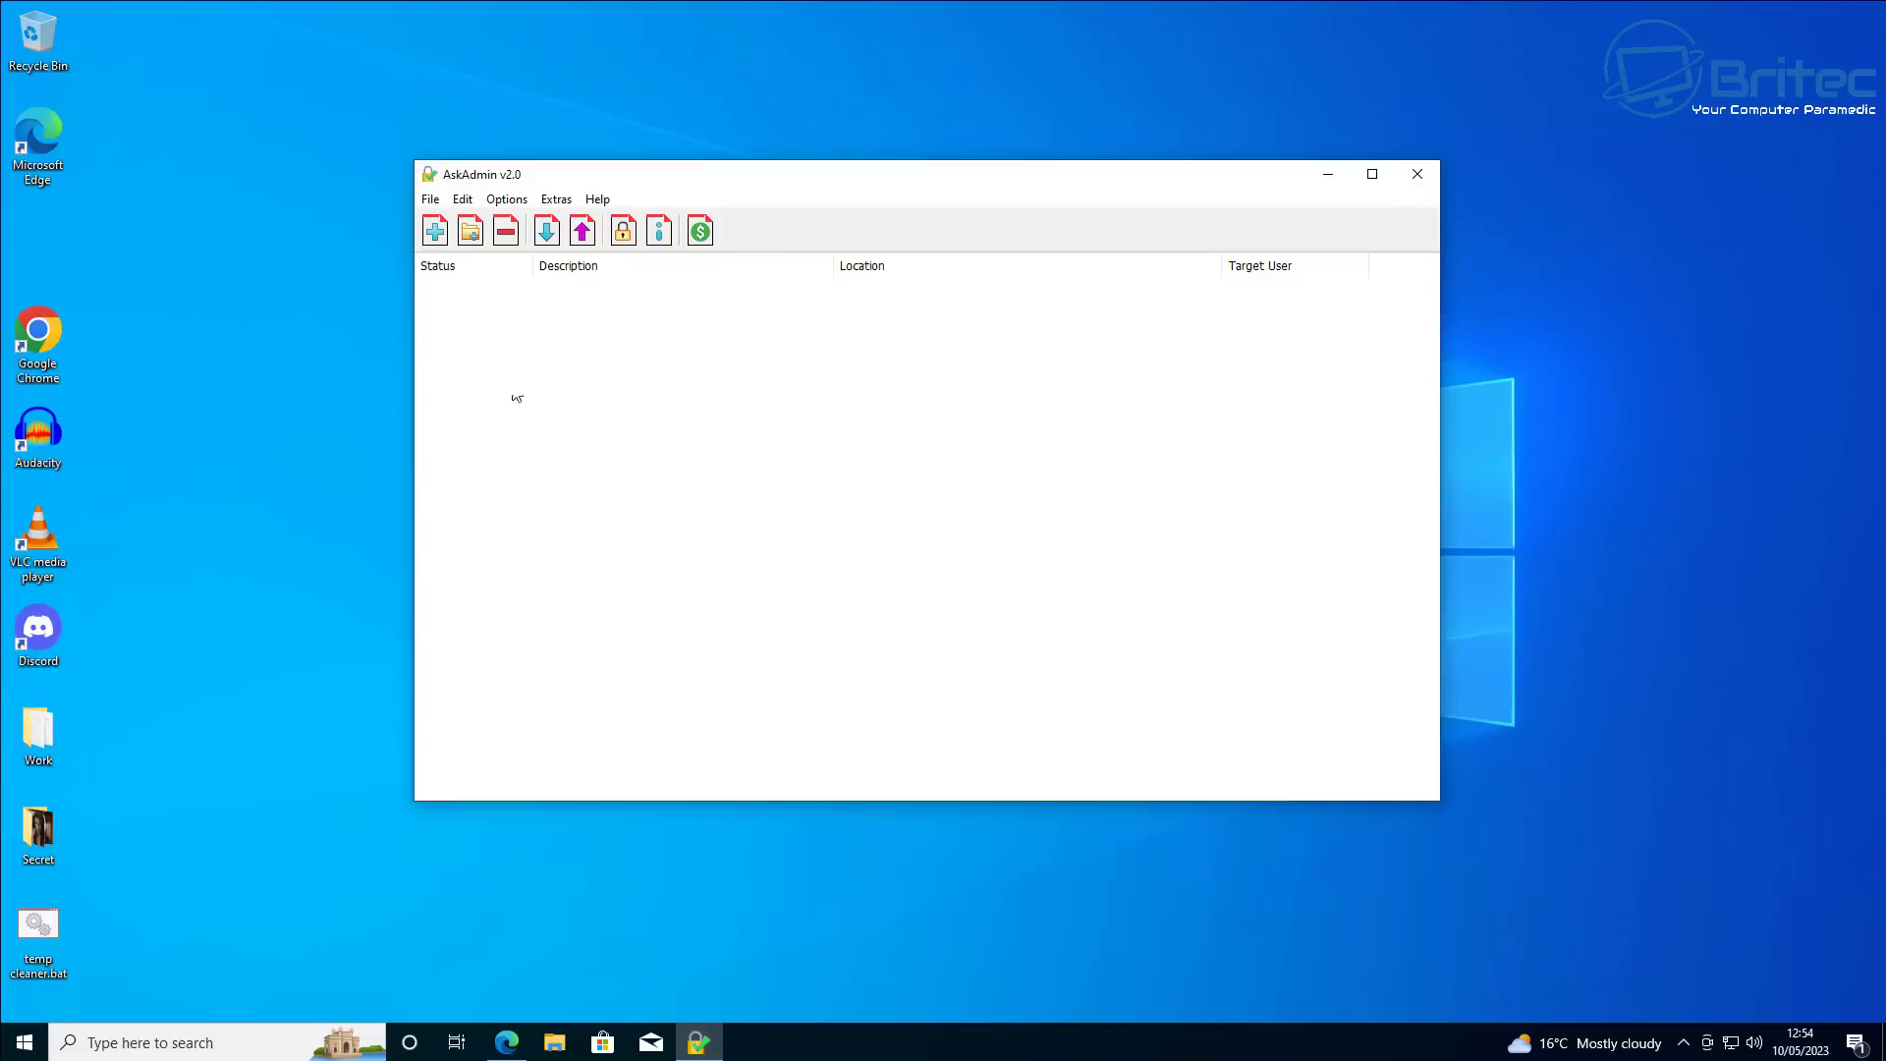
pyautogui.click(433, 199)
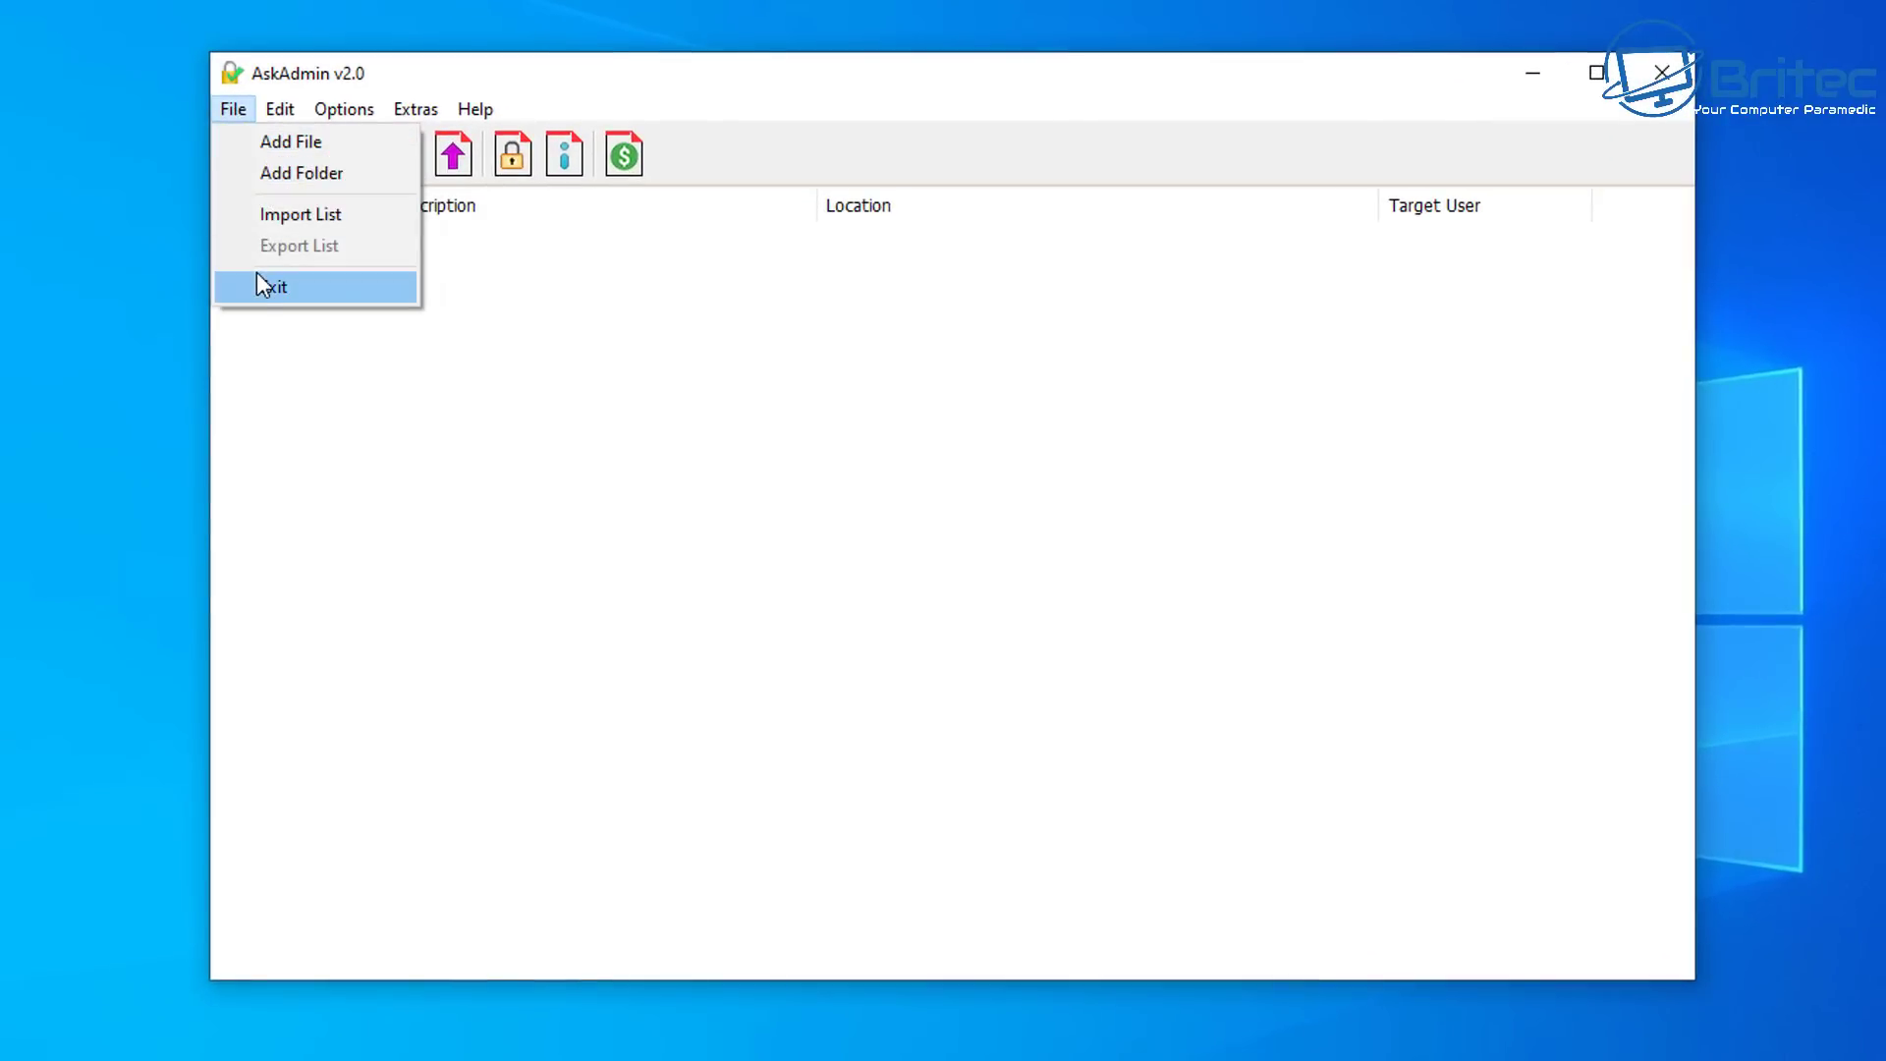
pyautogui.moveTo(297, 113)
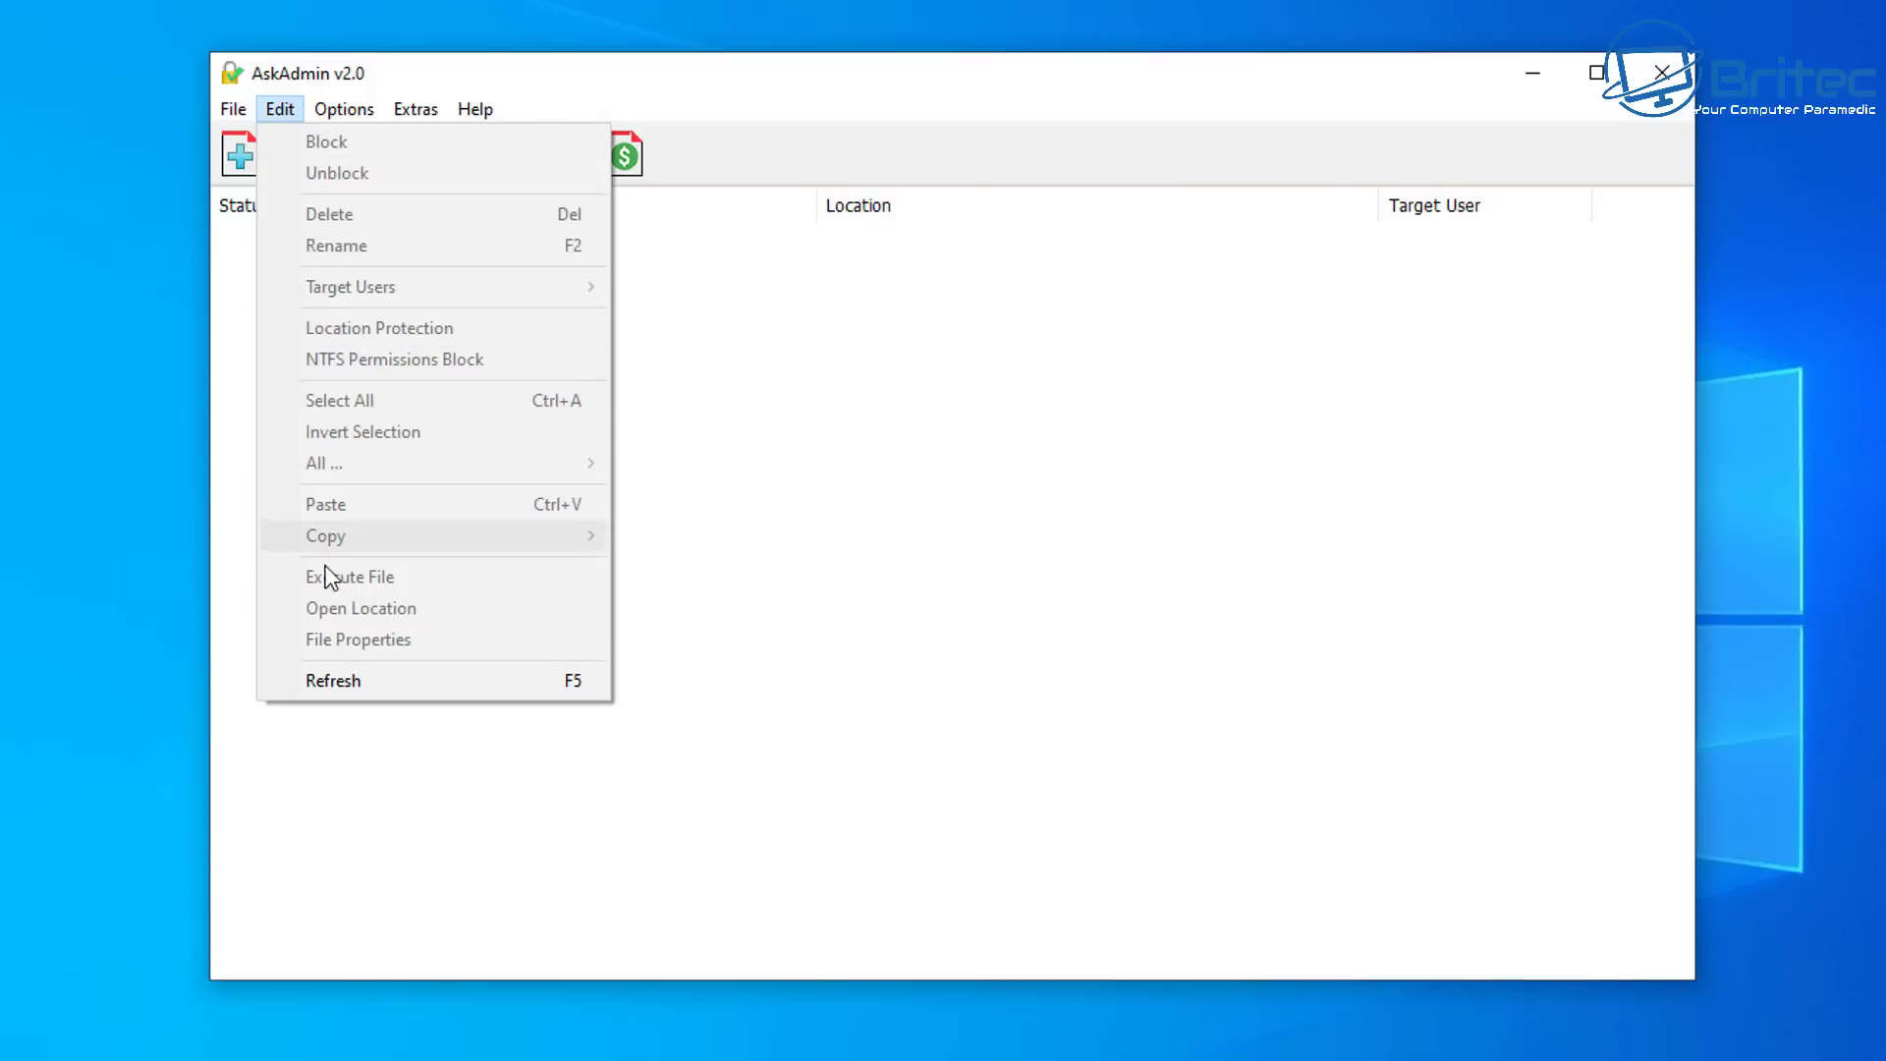
pyautogui.moveTo(365, 114)
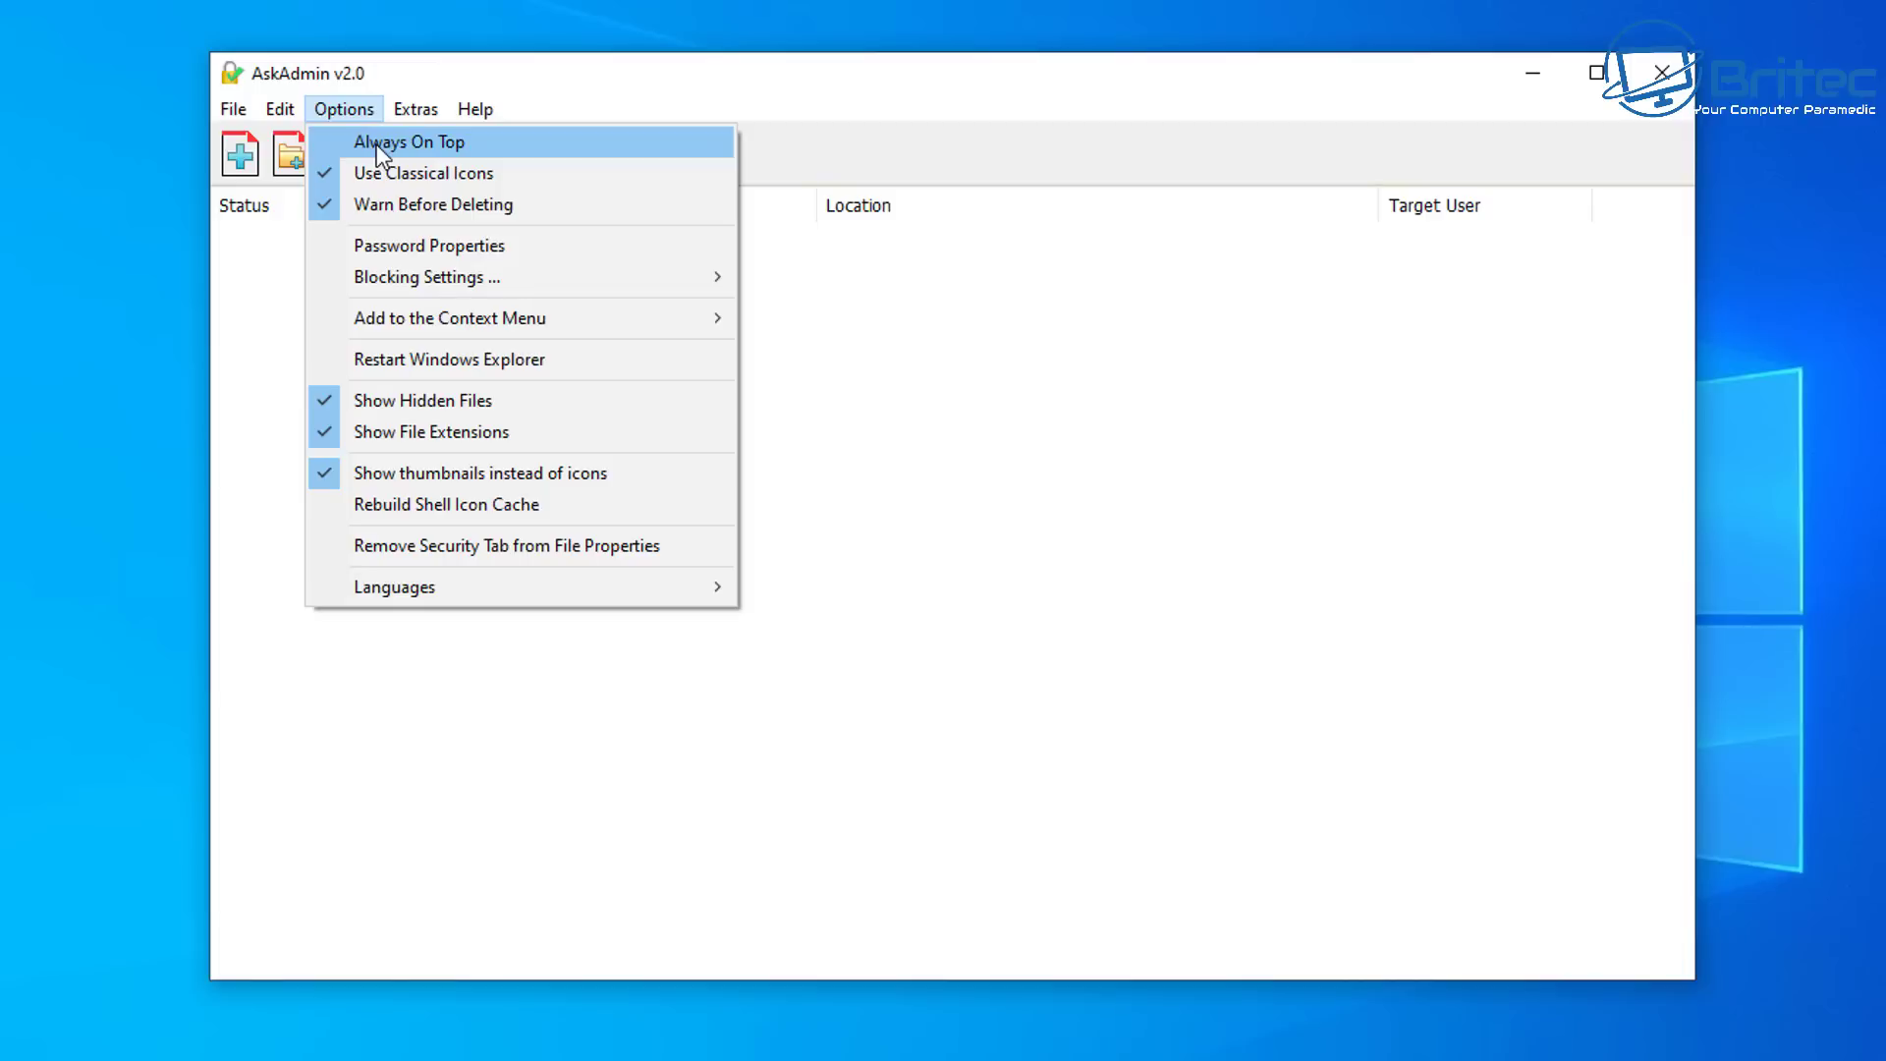
pyautogui.click(379, 148)
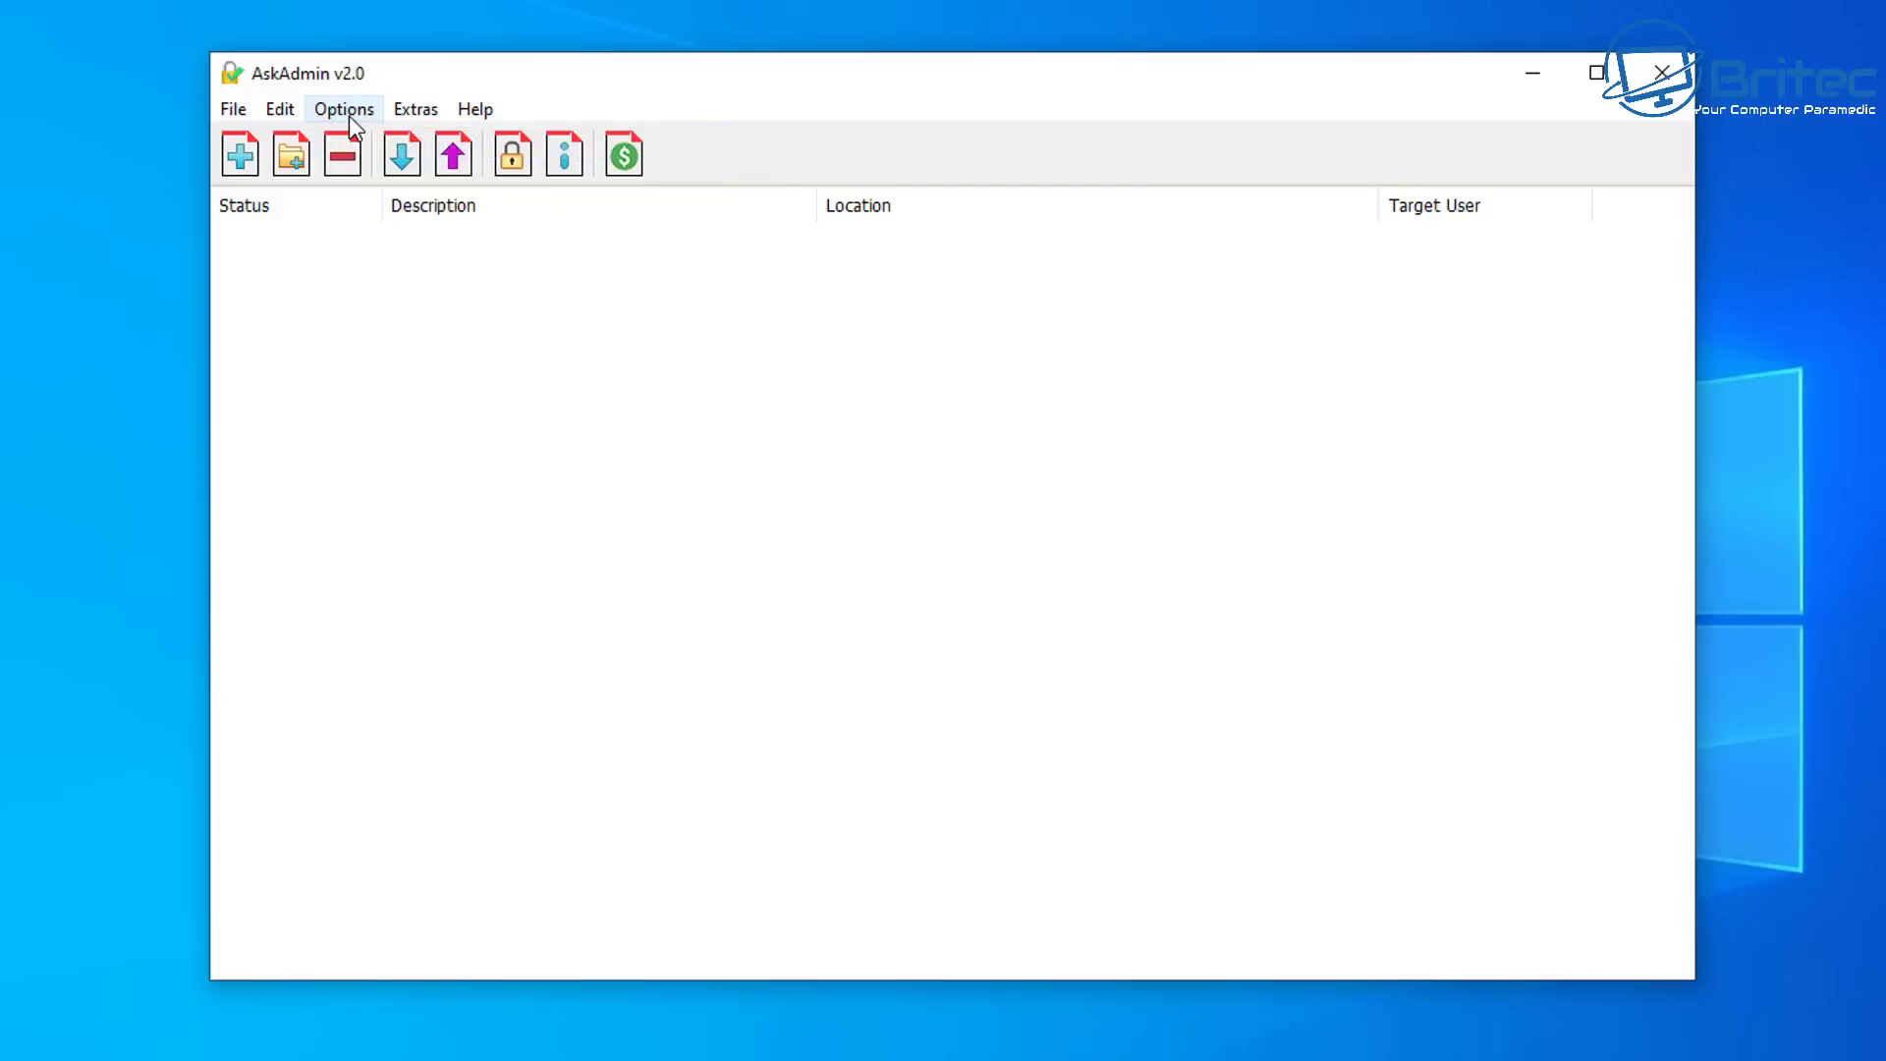
# Look through the Options and Extras menus, then search Windows for 'task'
pyautogui.click(349, 114)
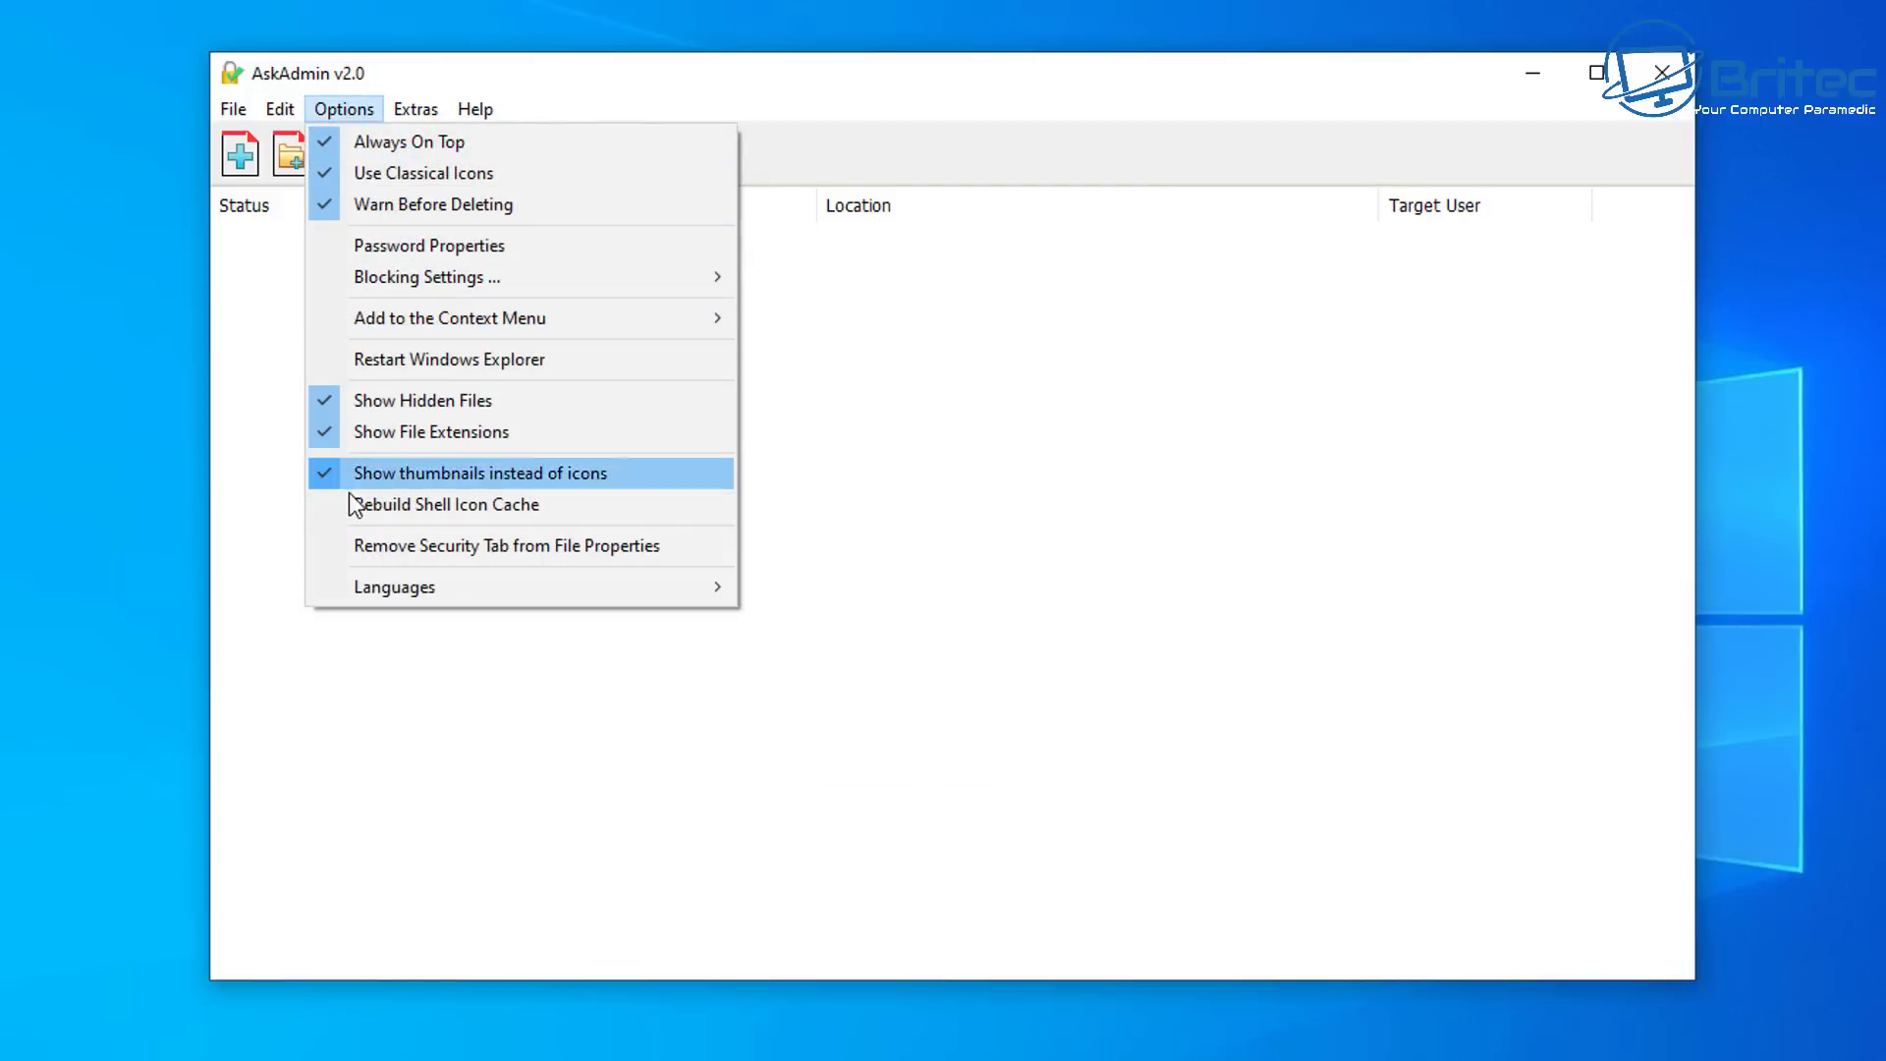
pyautogui.moveTo(441, 100)
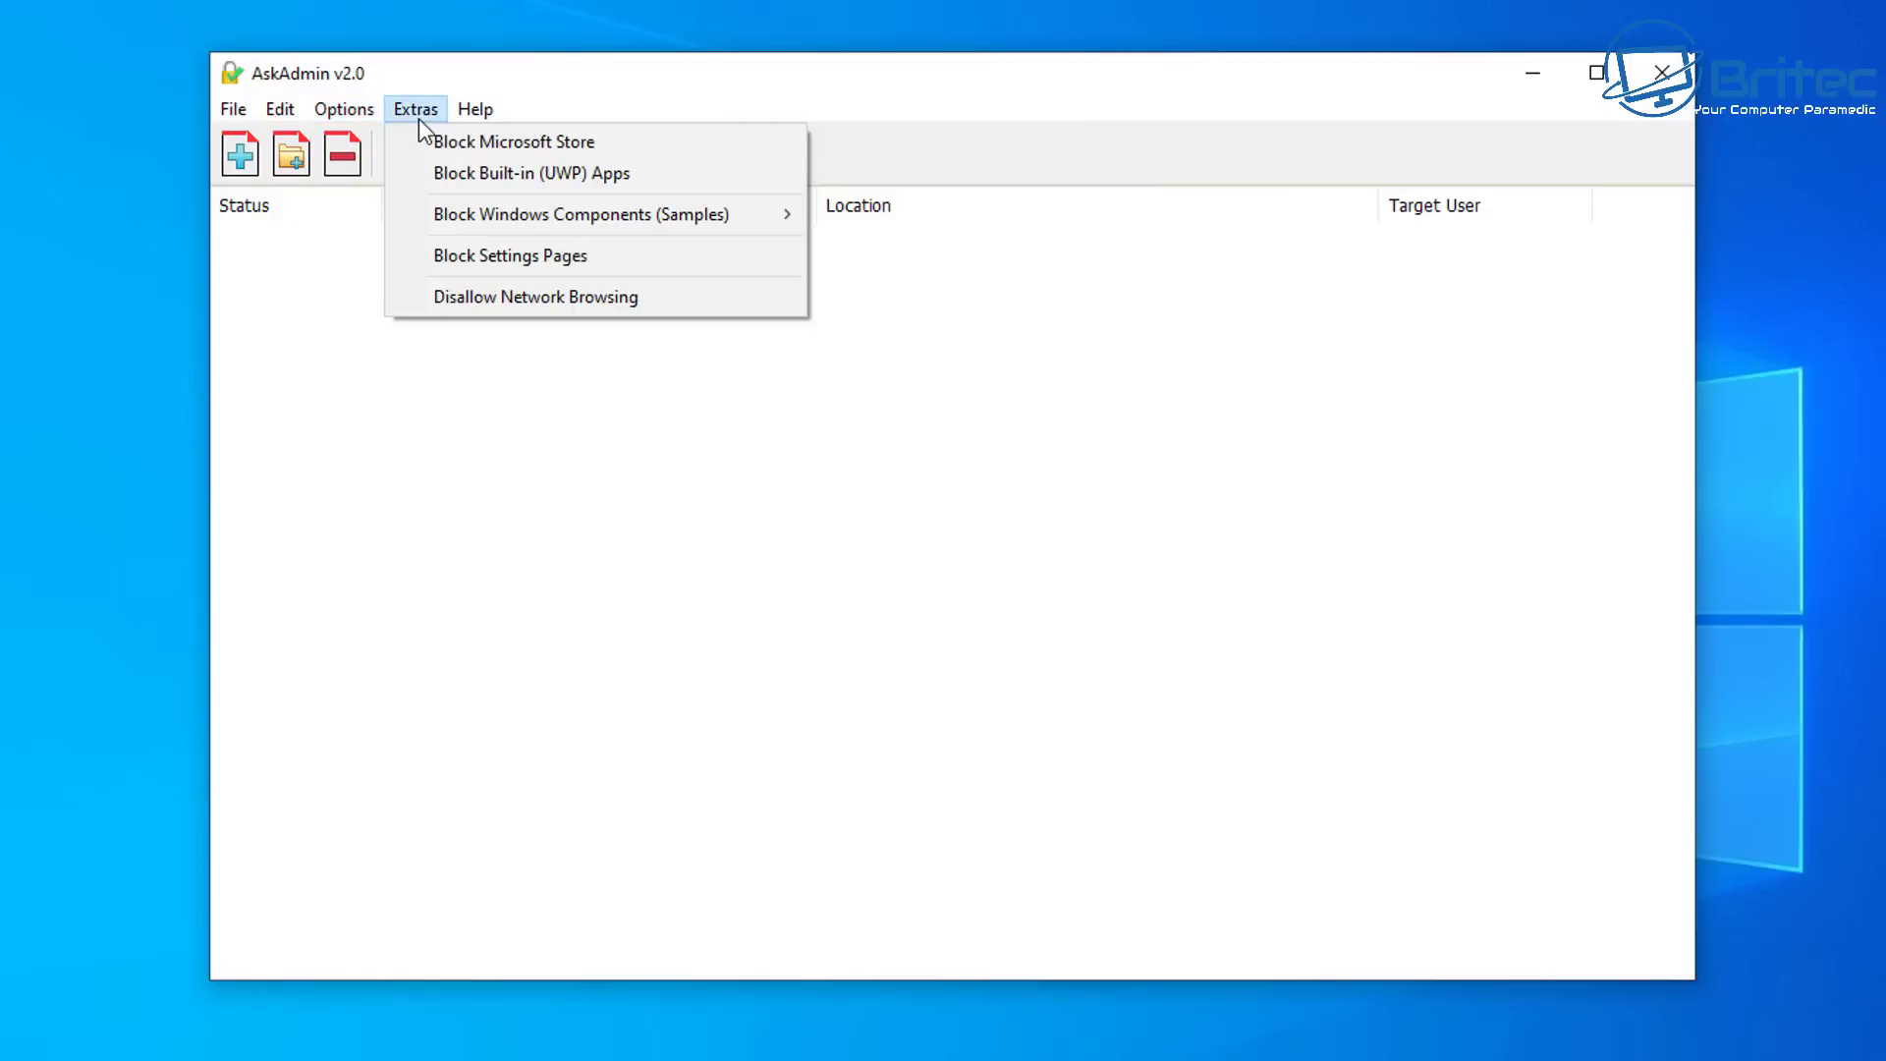
pyautogui.moveTo(436, 227)
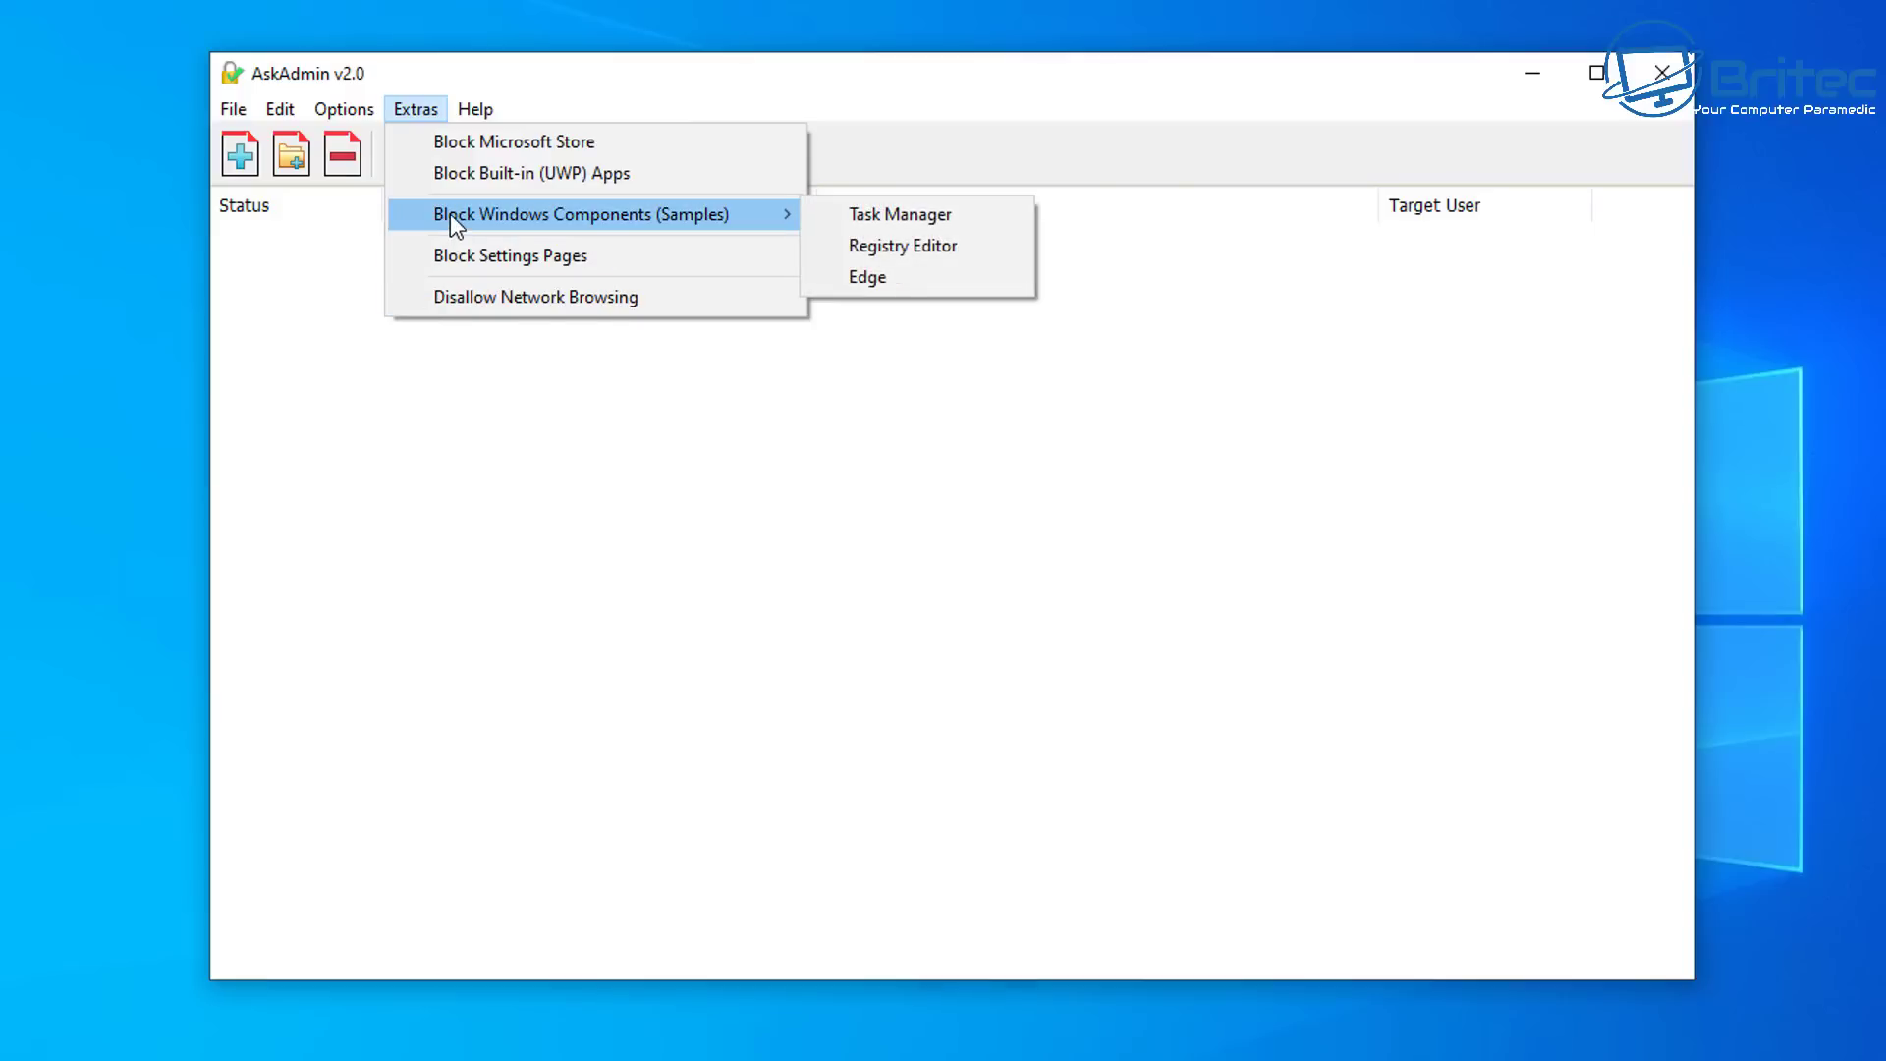
pyautogui.click(387, 652)
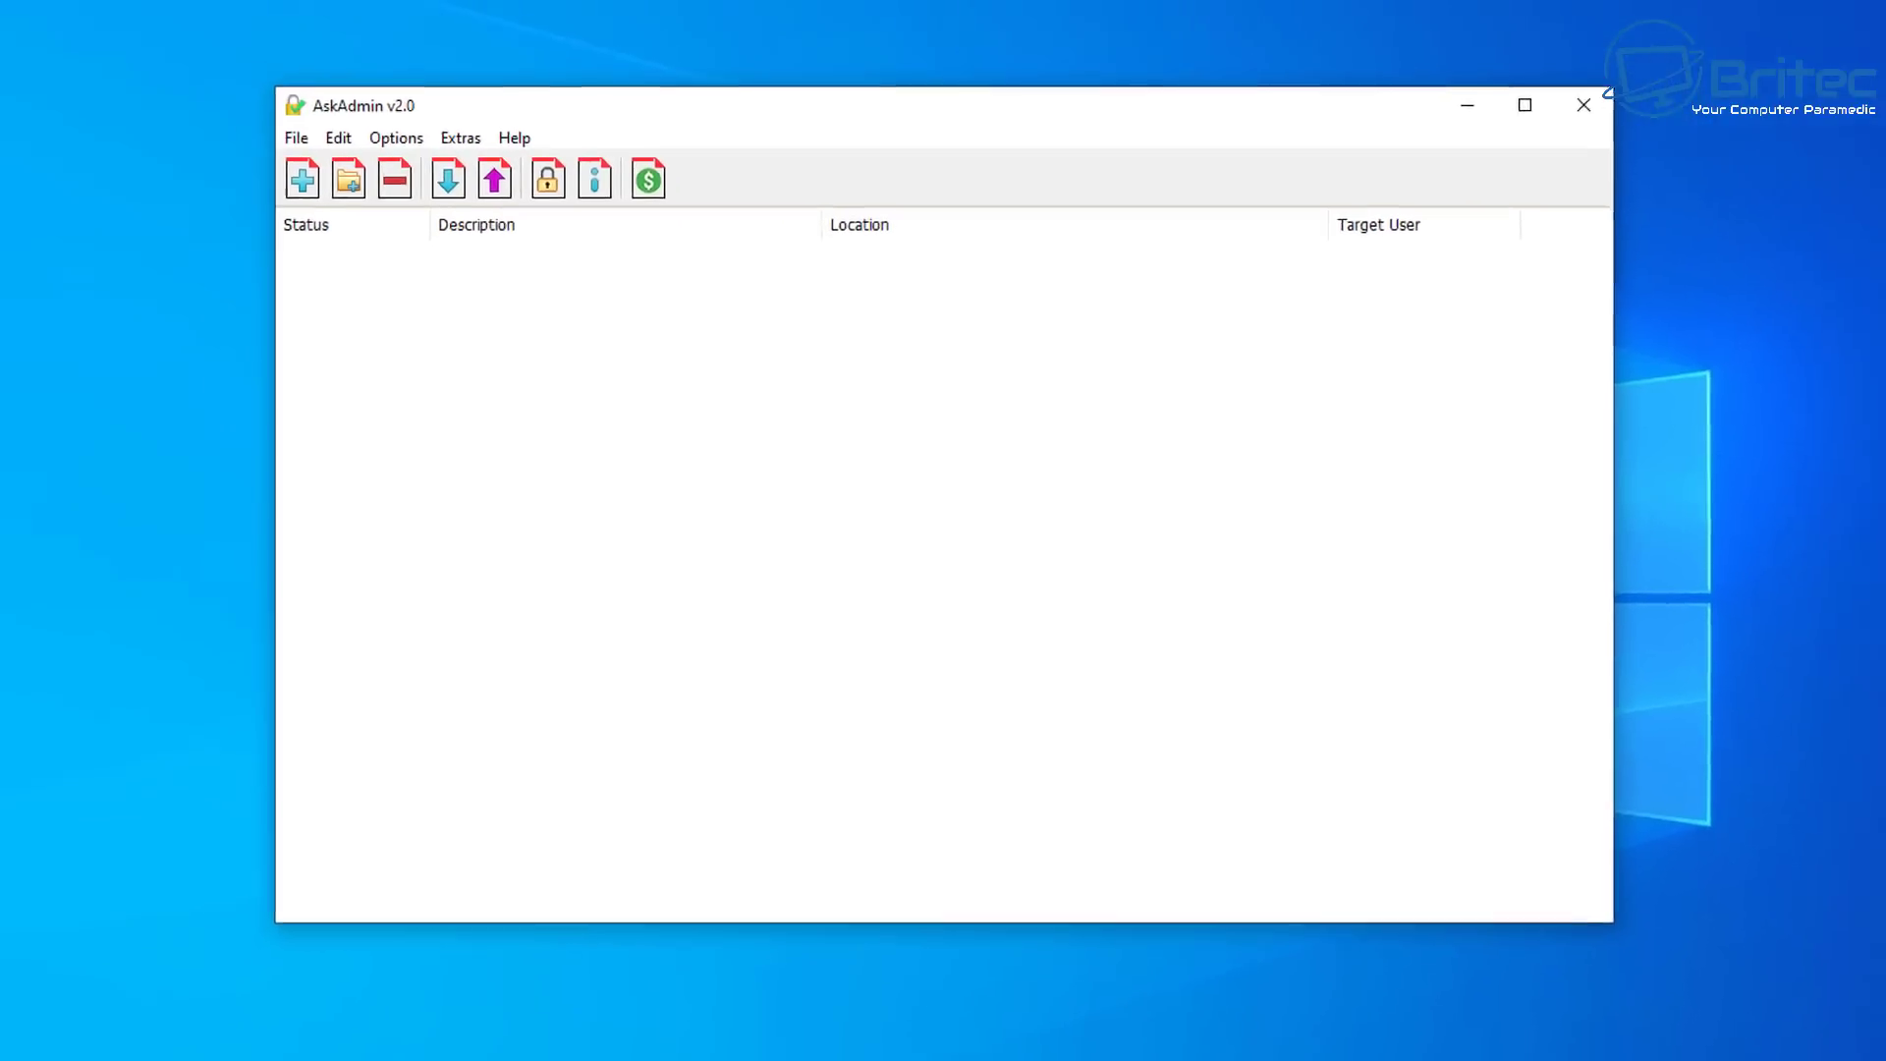
pyautogui.click(252, 1041)
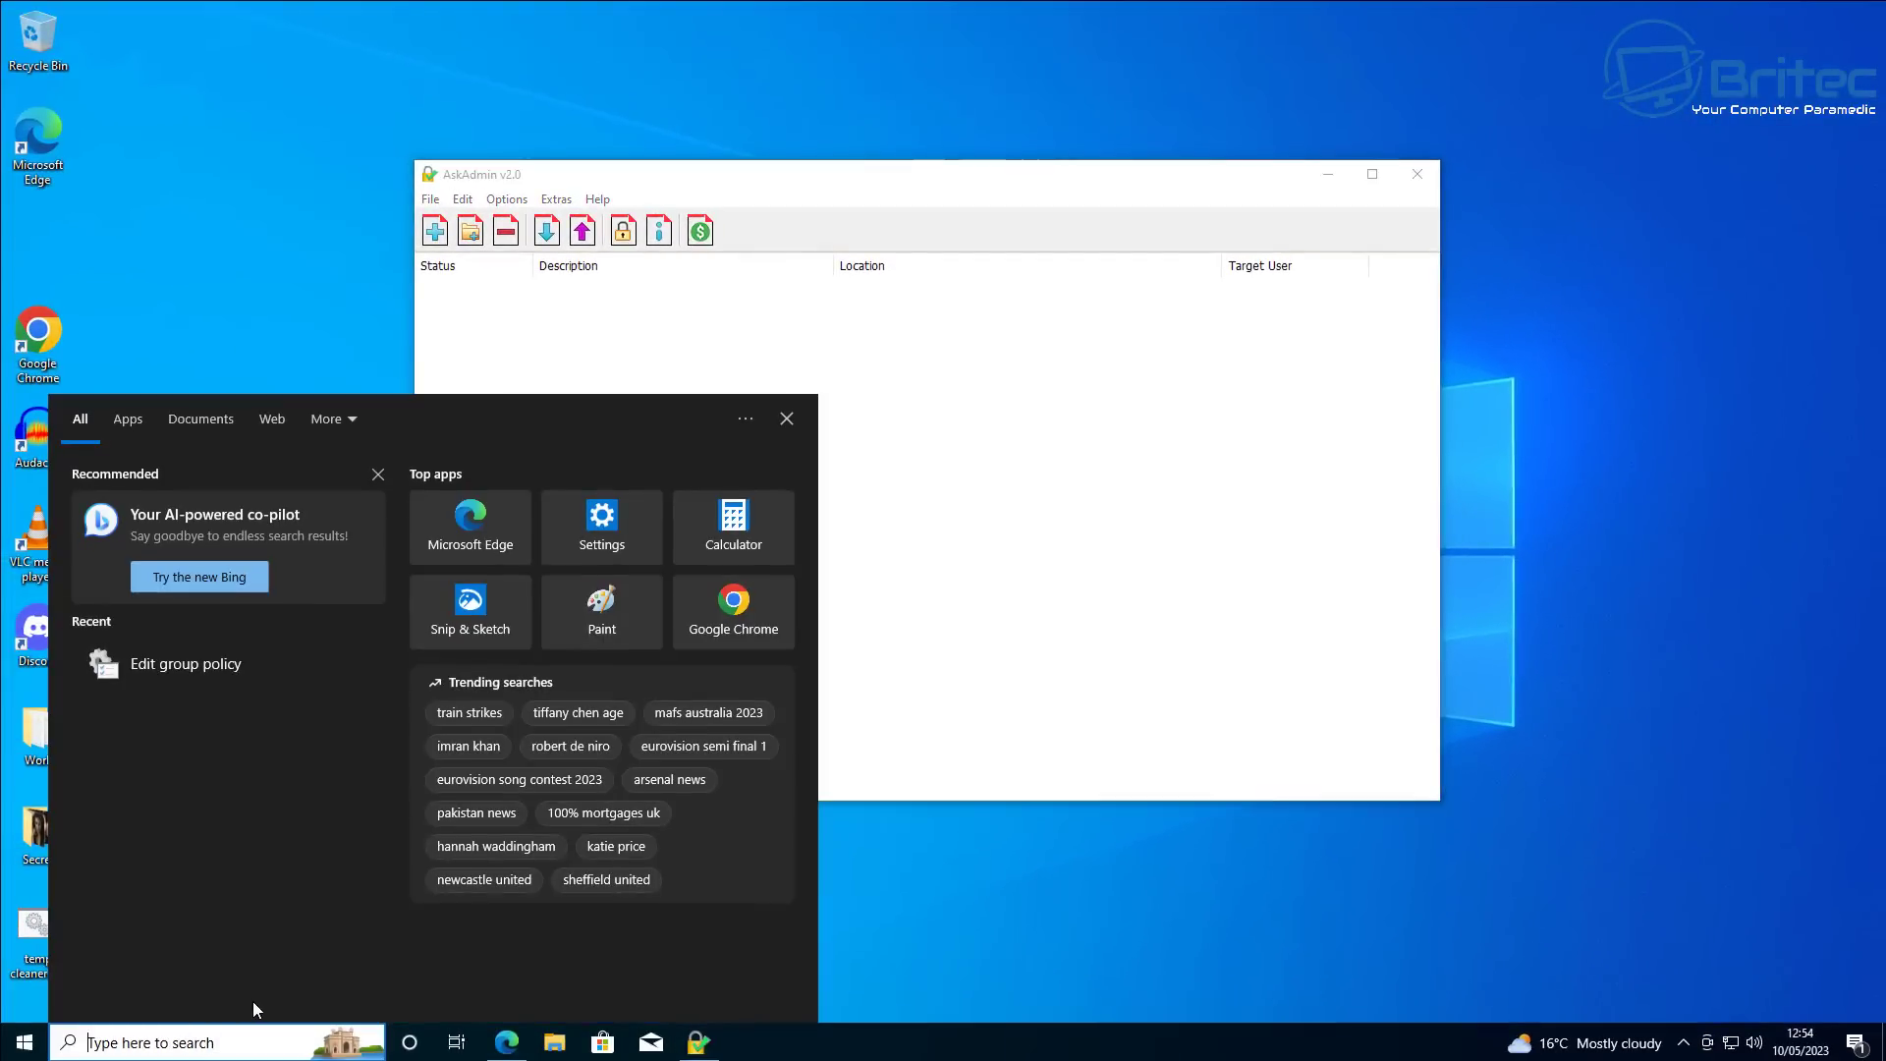
pyautogui.write('task')
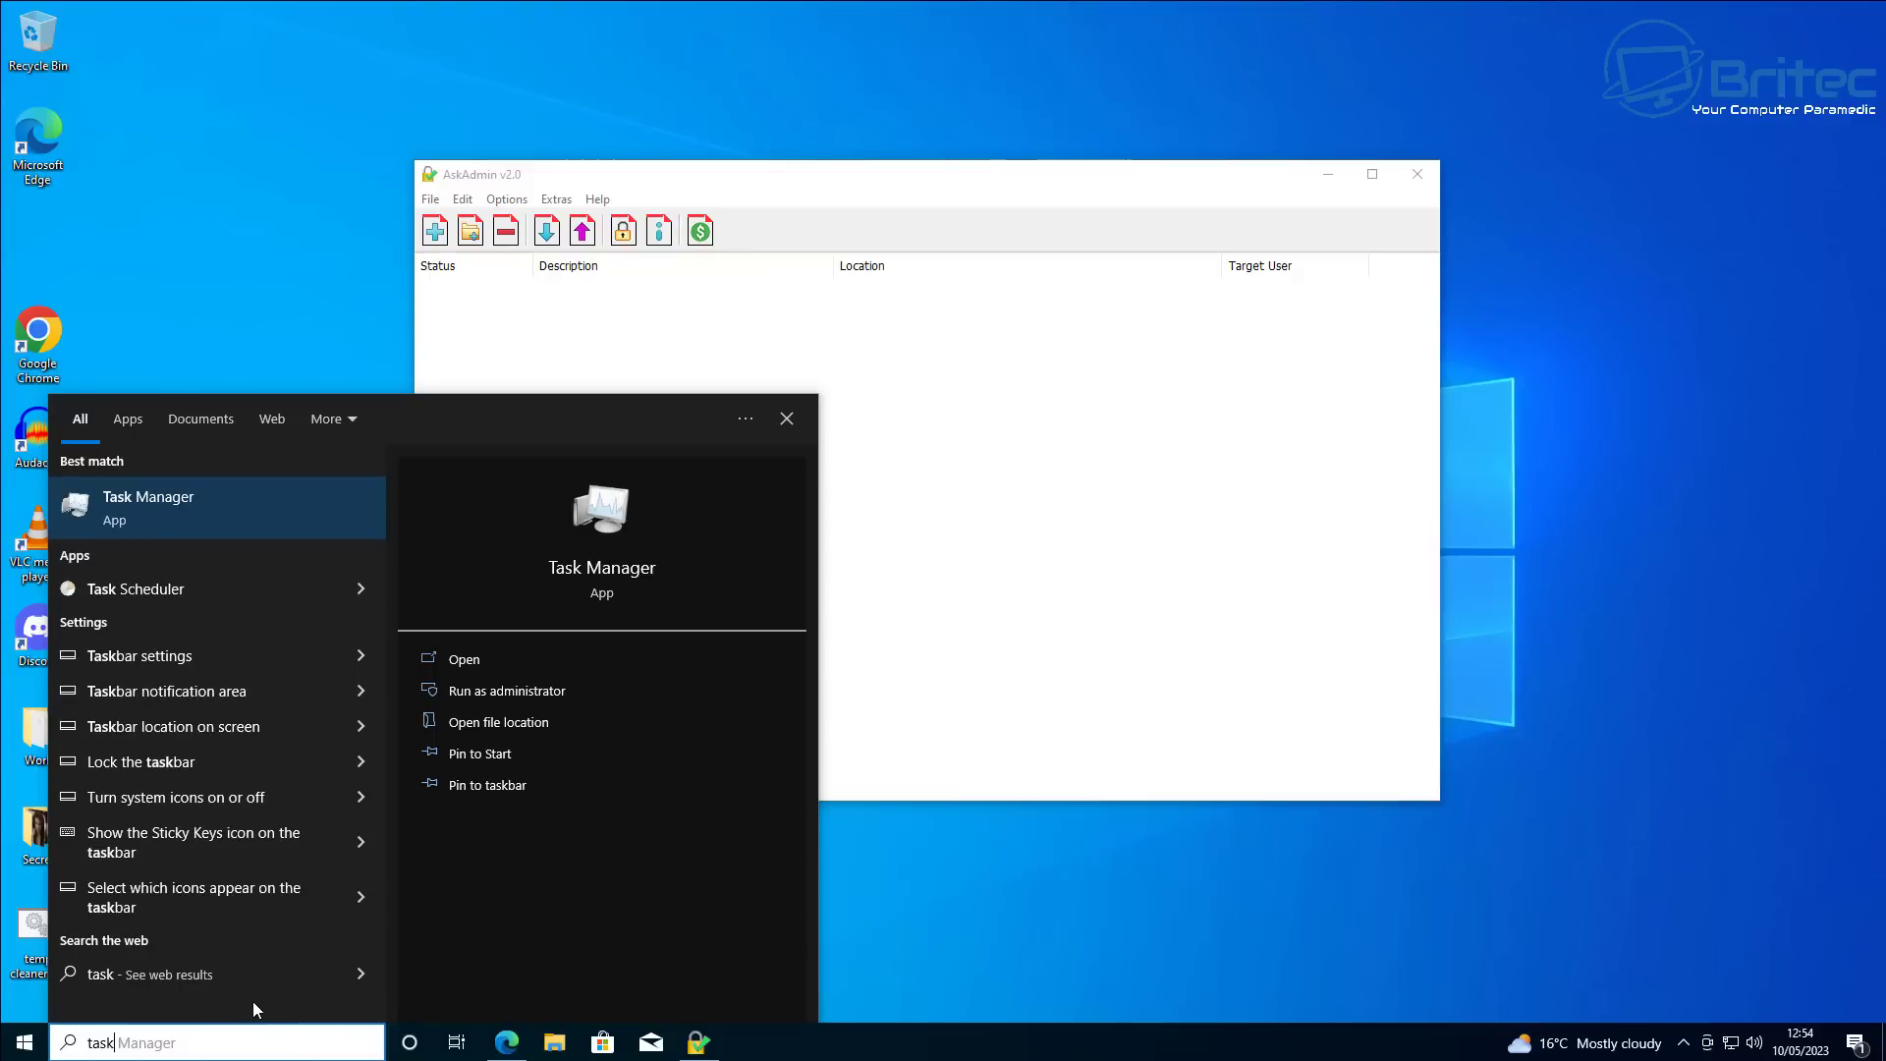
# Launch Task Manager in its More details view, arrange it beside AskAdmin, then close it
pyautogui.click(177, 506)
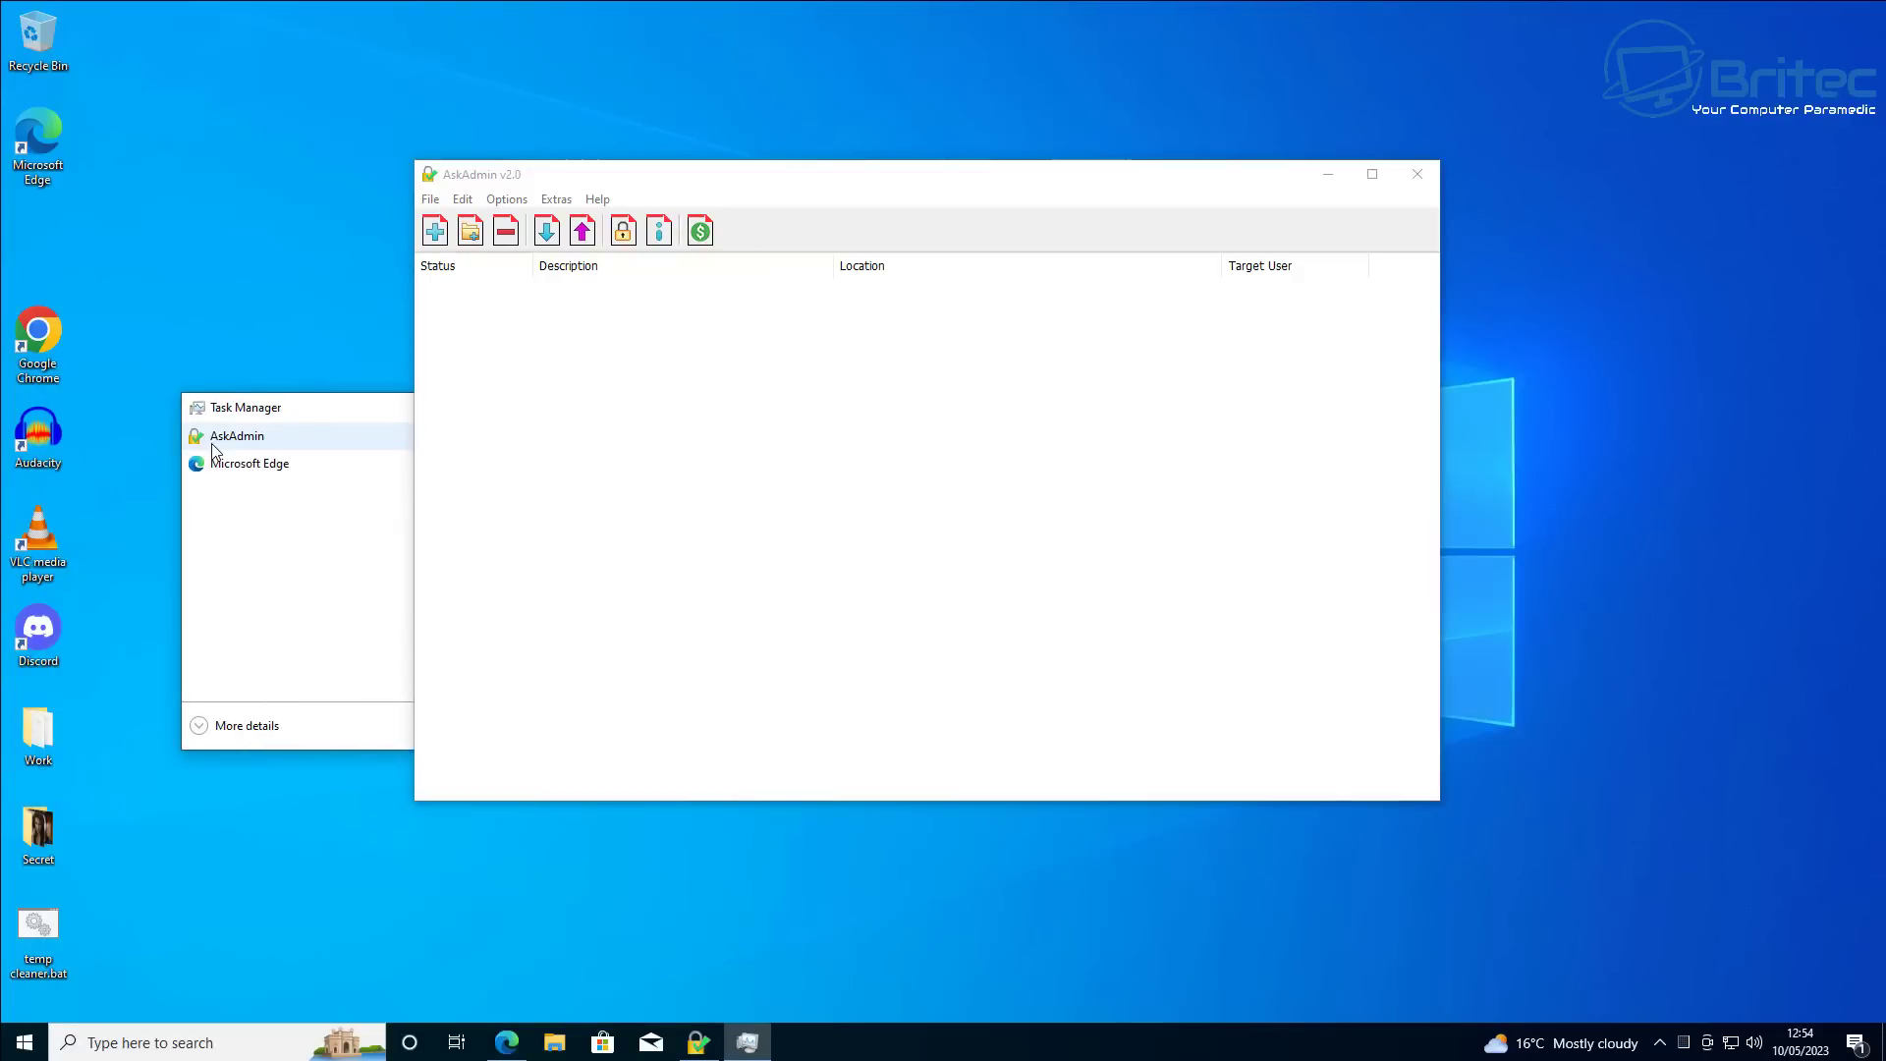
pyautogui.moveTo(258, 411); pyautogui.dragTo(216, 406)
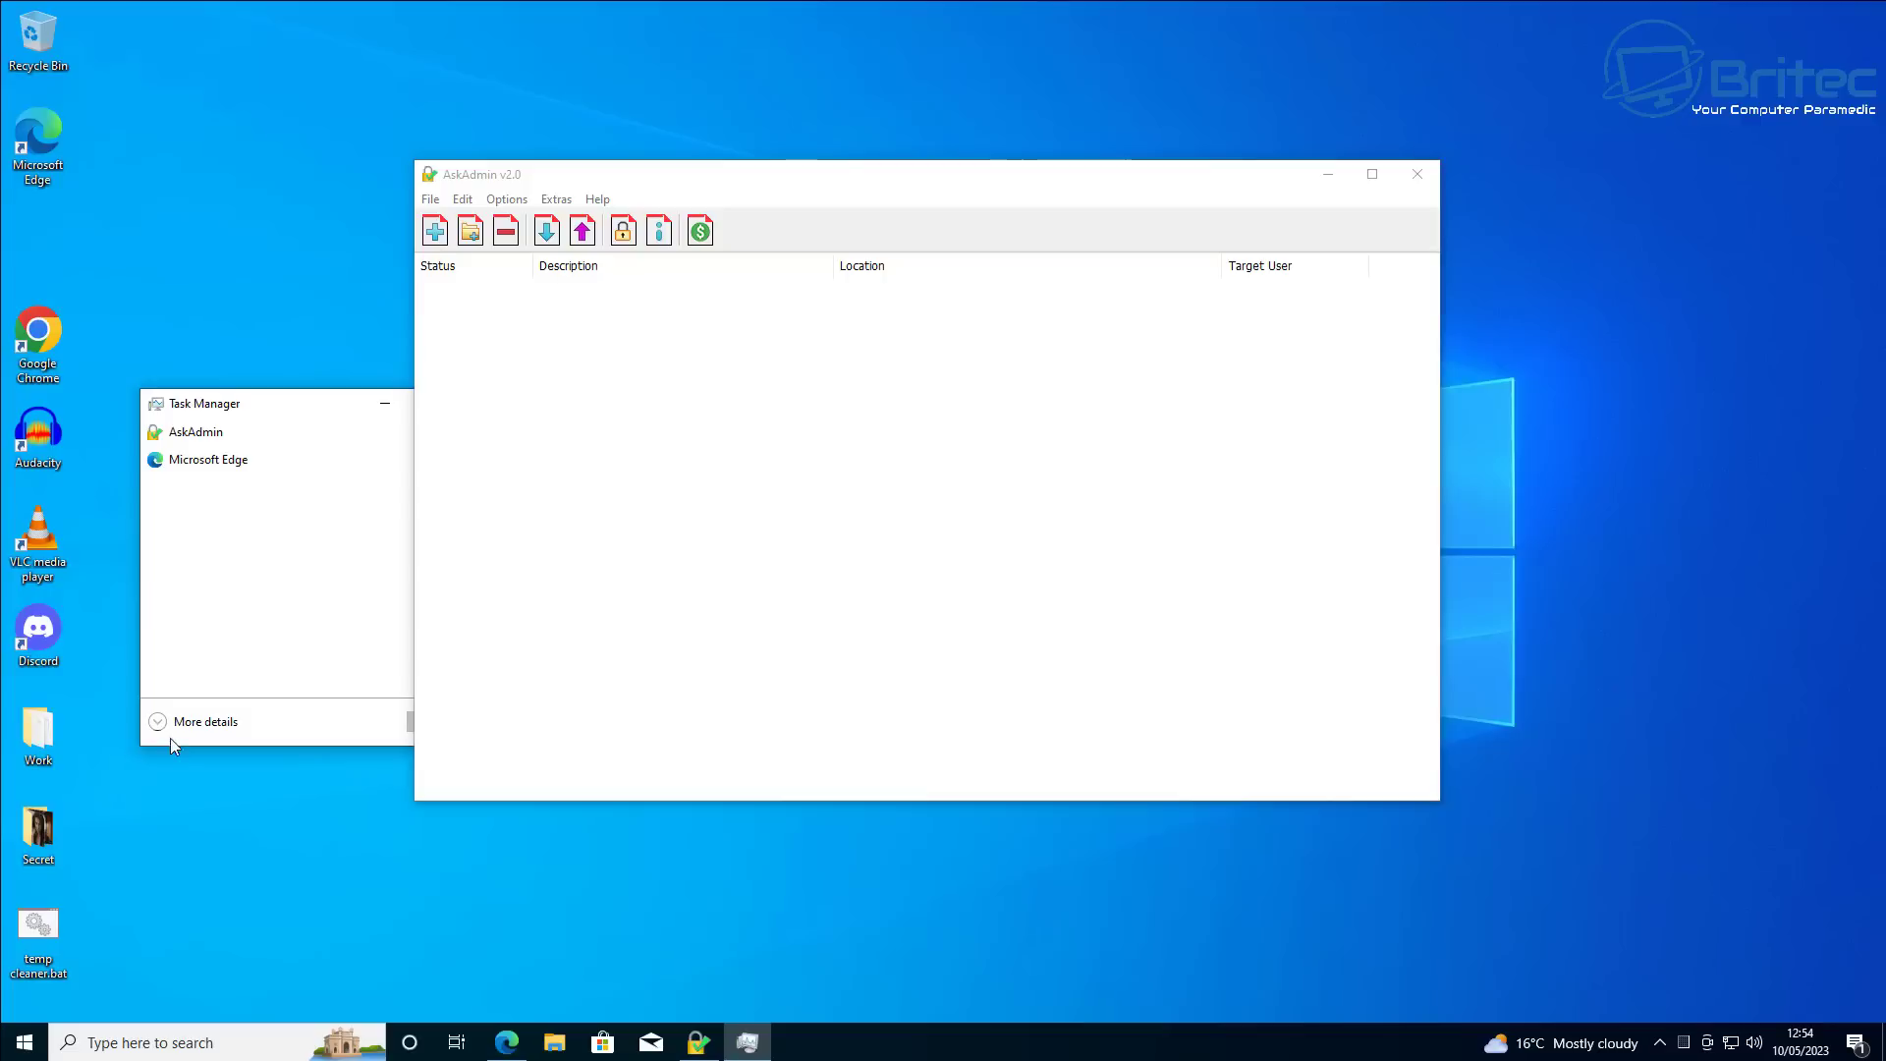
pyautogui.click(160, 727)
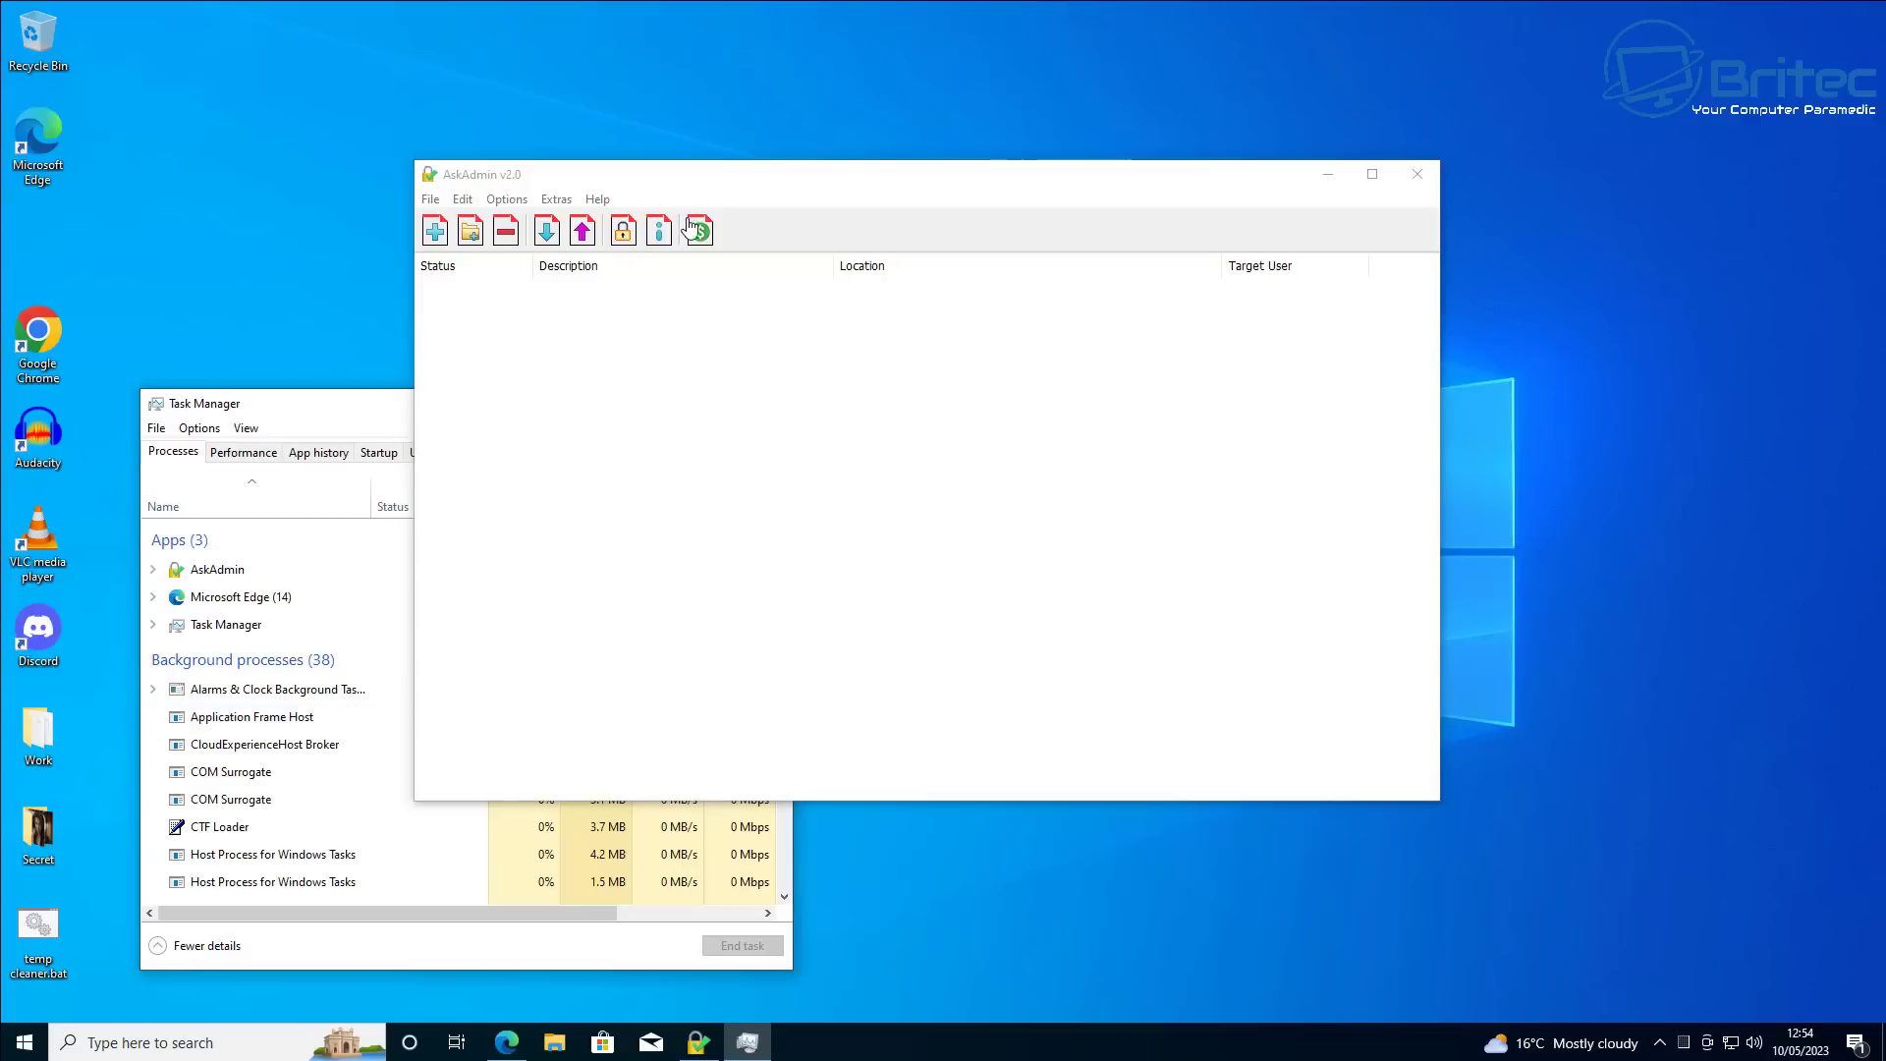
pyautogui.click(711, 187)
pyautogui.moveTo(710, 186); pyautogui.dragTo(1039, 165)
pyautogui.moveTo(617, 403); pyautogui.dragTo(536, 267)
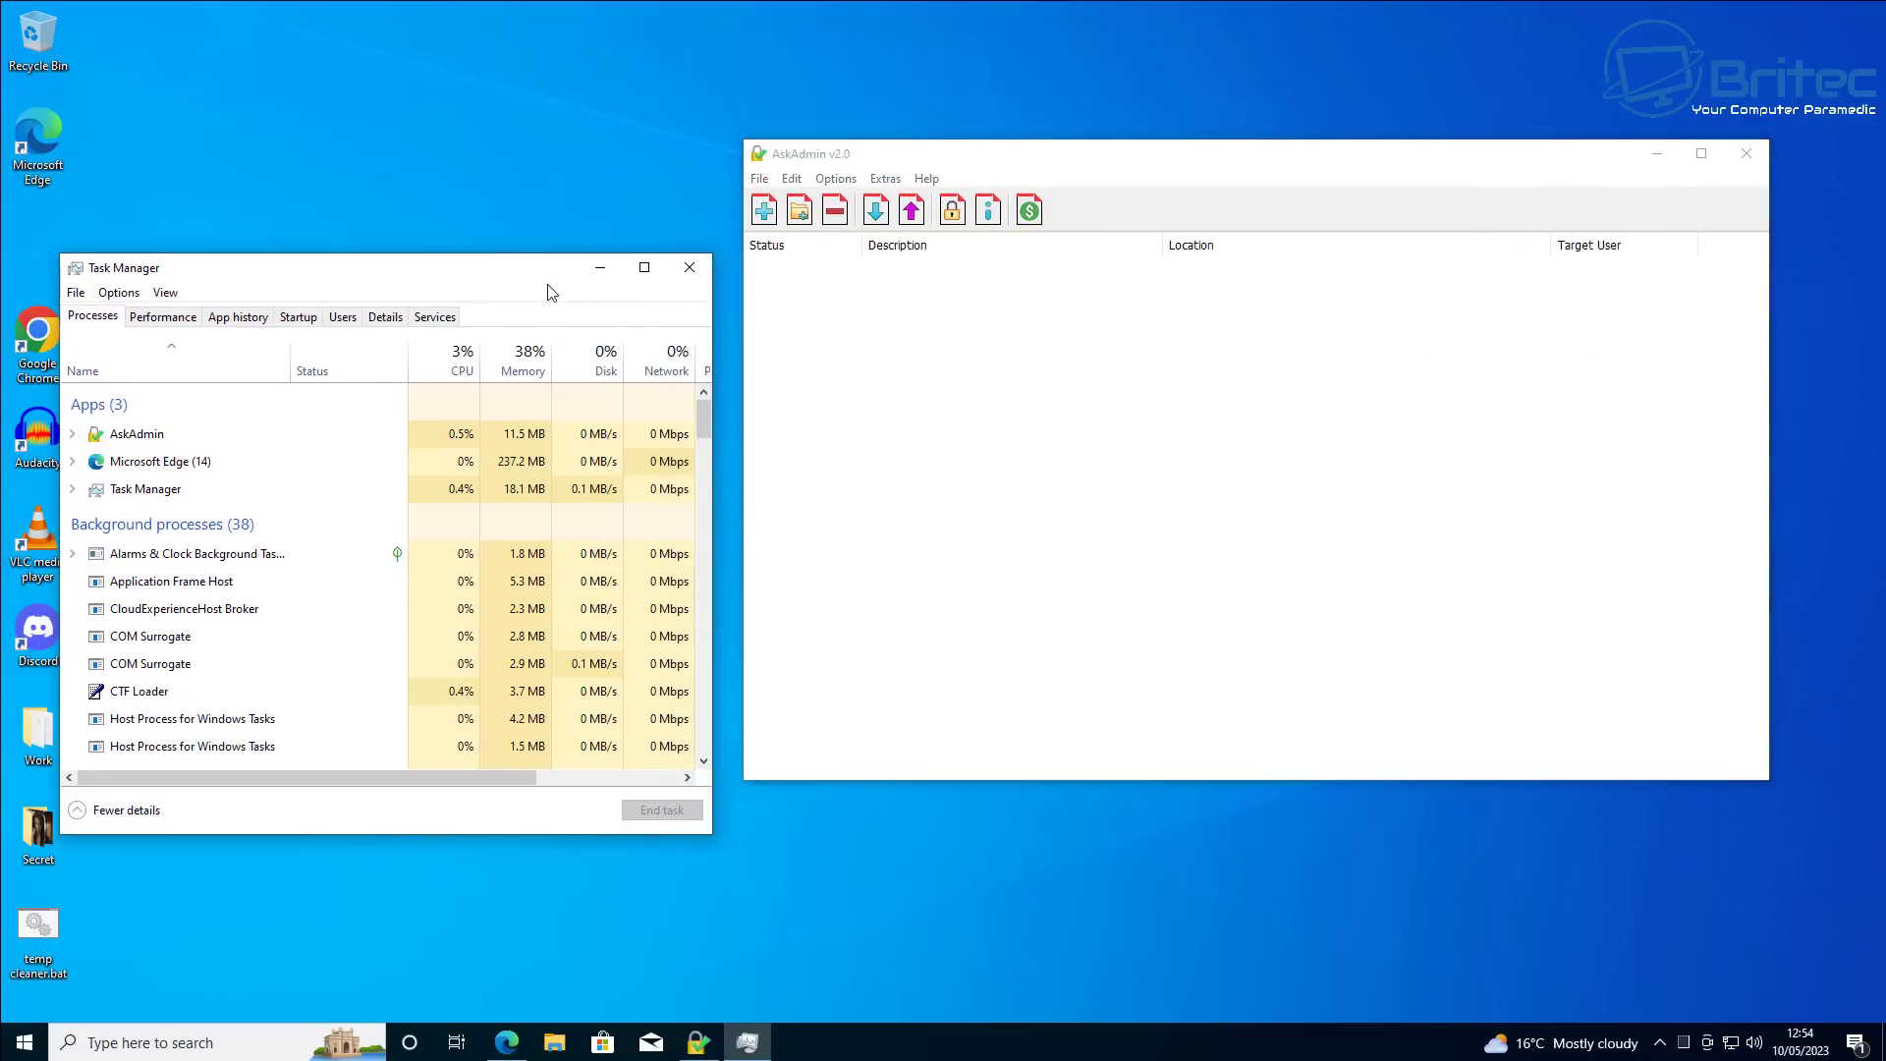
pyautogui.click(748, 351)
pyautogui.moveTo(738, 348); pyautogui.dragTo(853, 354)
pyautogui.moveTo(497, 253); pyautogui.dragTo(598, 196)
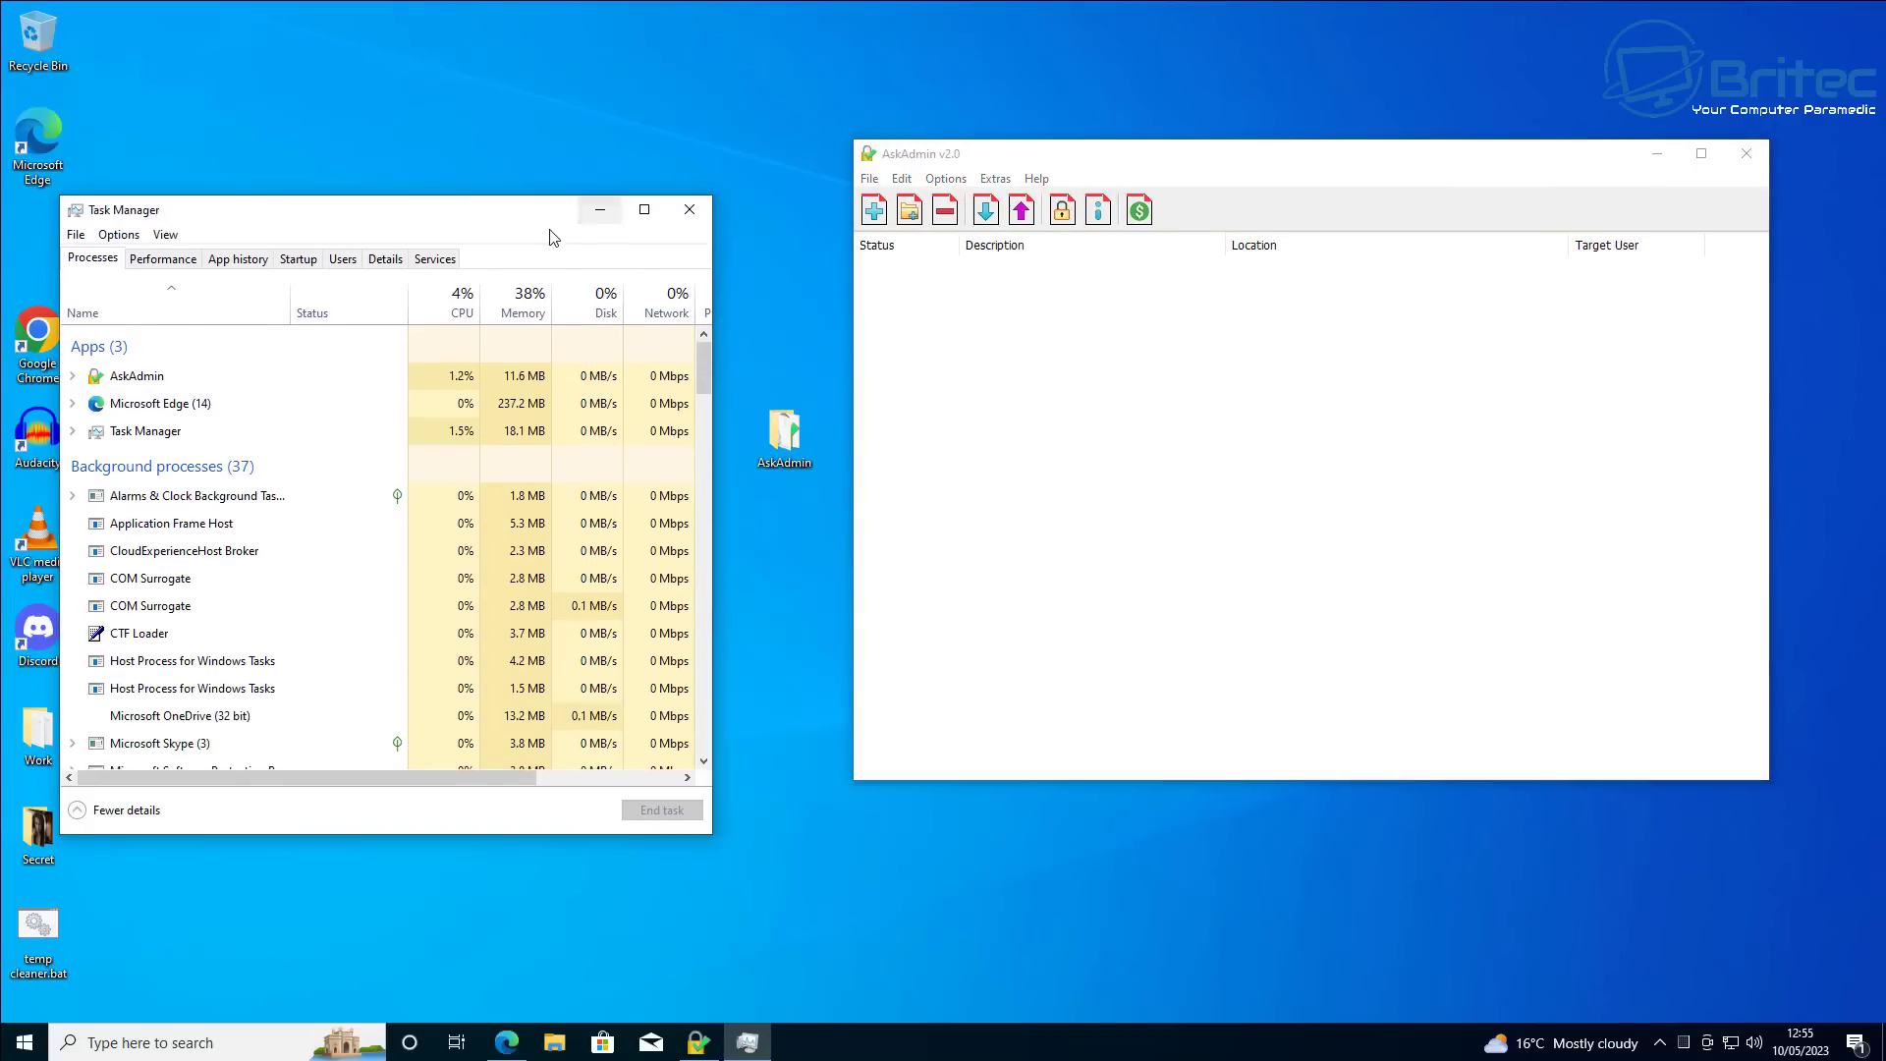
pyautogui.click(685, 216)
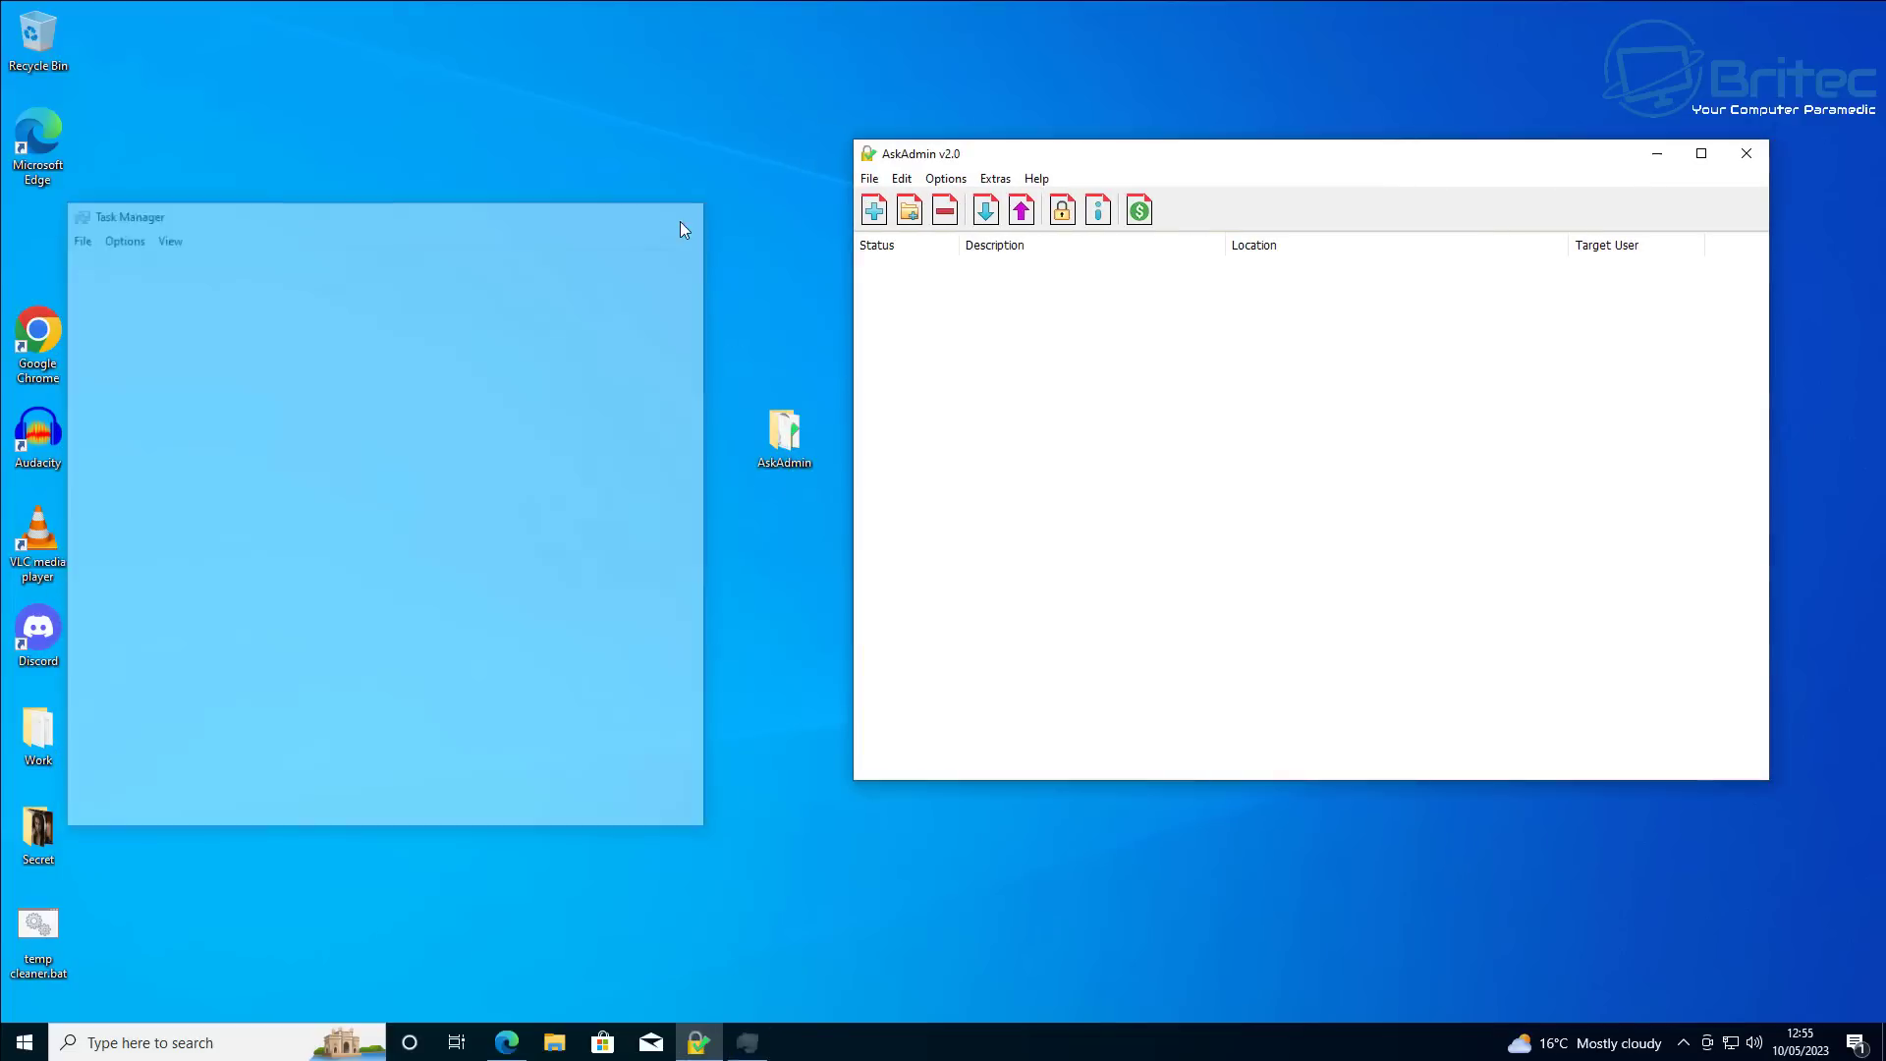
# Show the Extras > Block Windows Components (Samples) submenu with Task Manager, Registry Editor and Edge
pyautogui.click(994, 179)
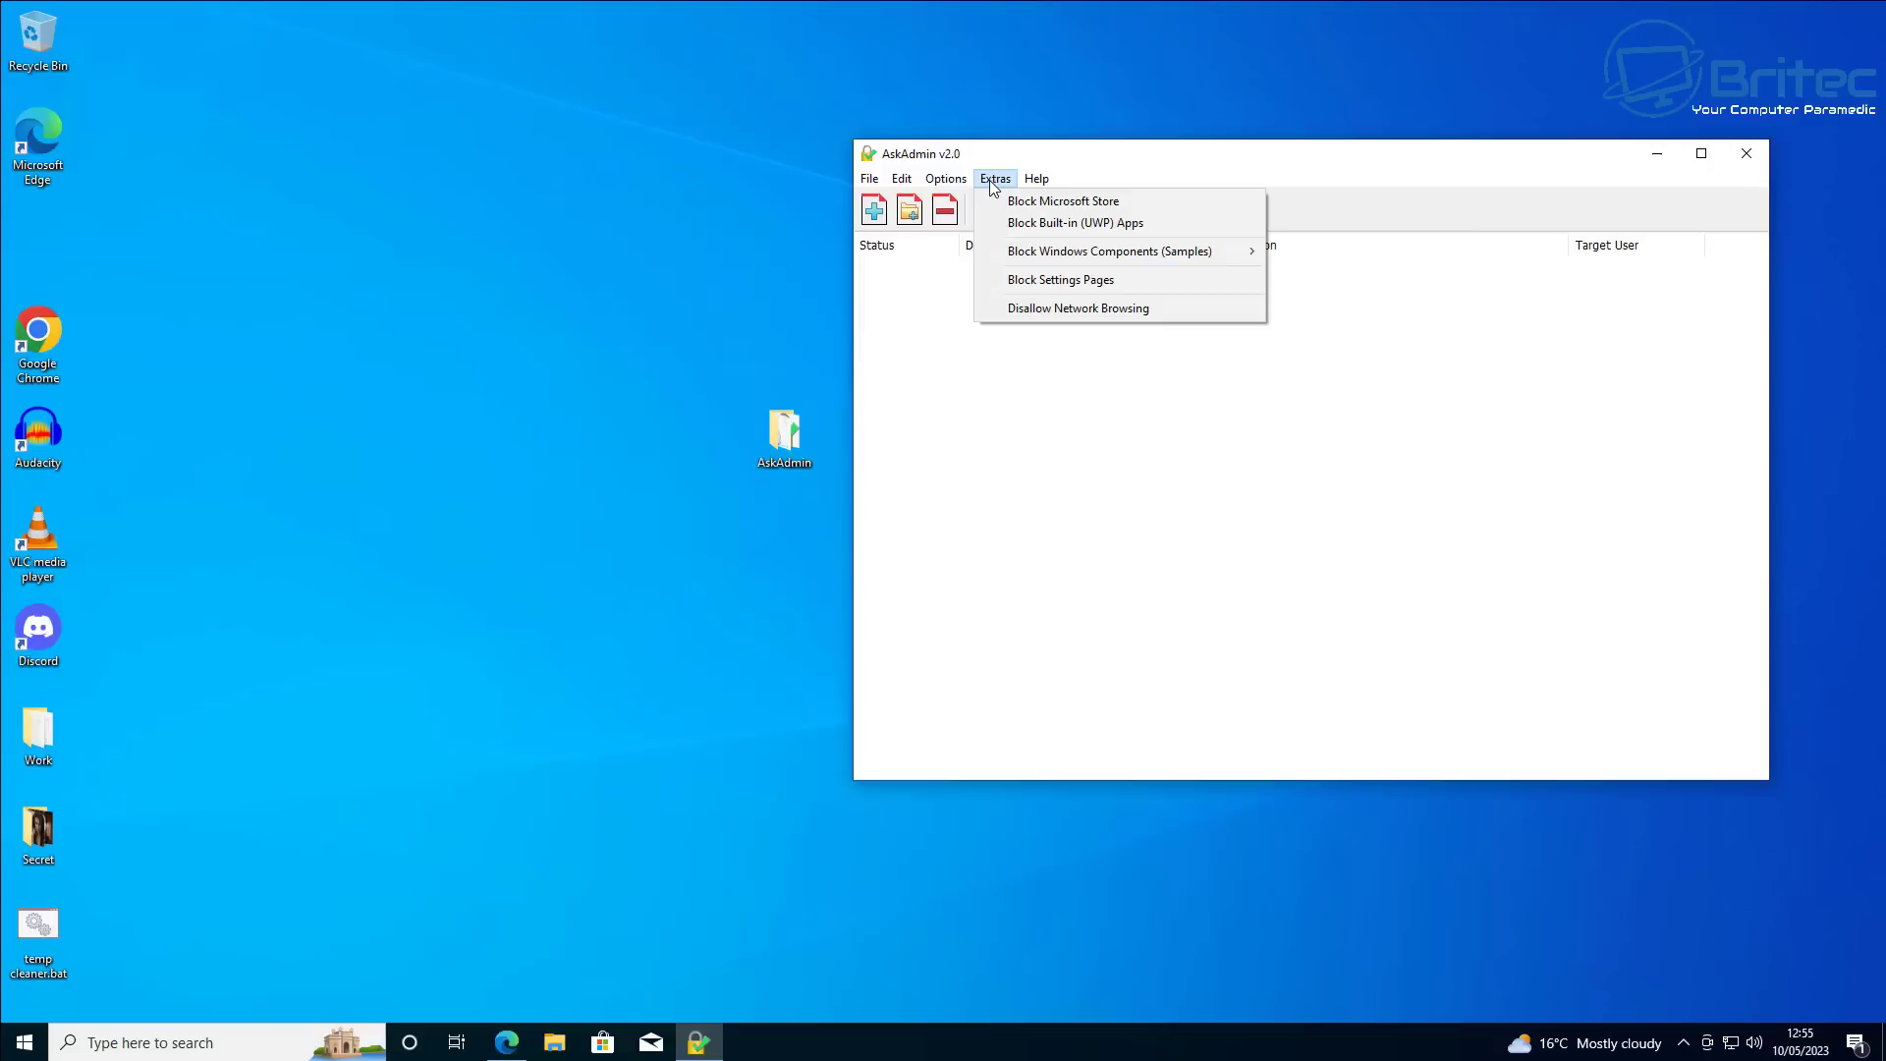
pyautogui.moveTo(955, 184)
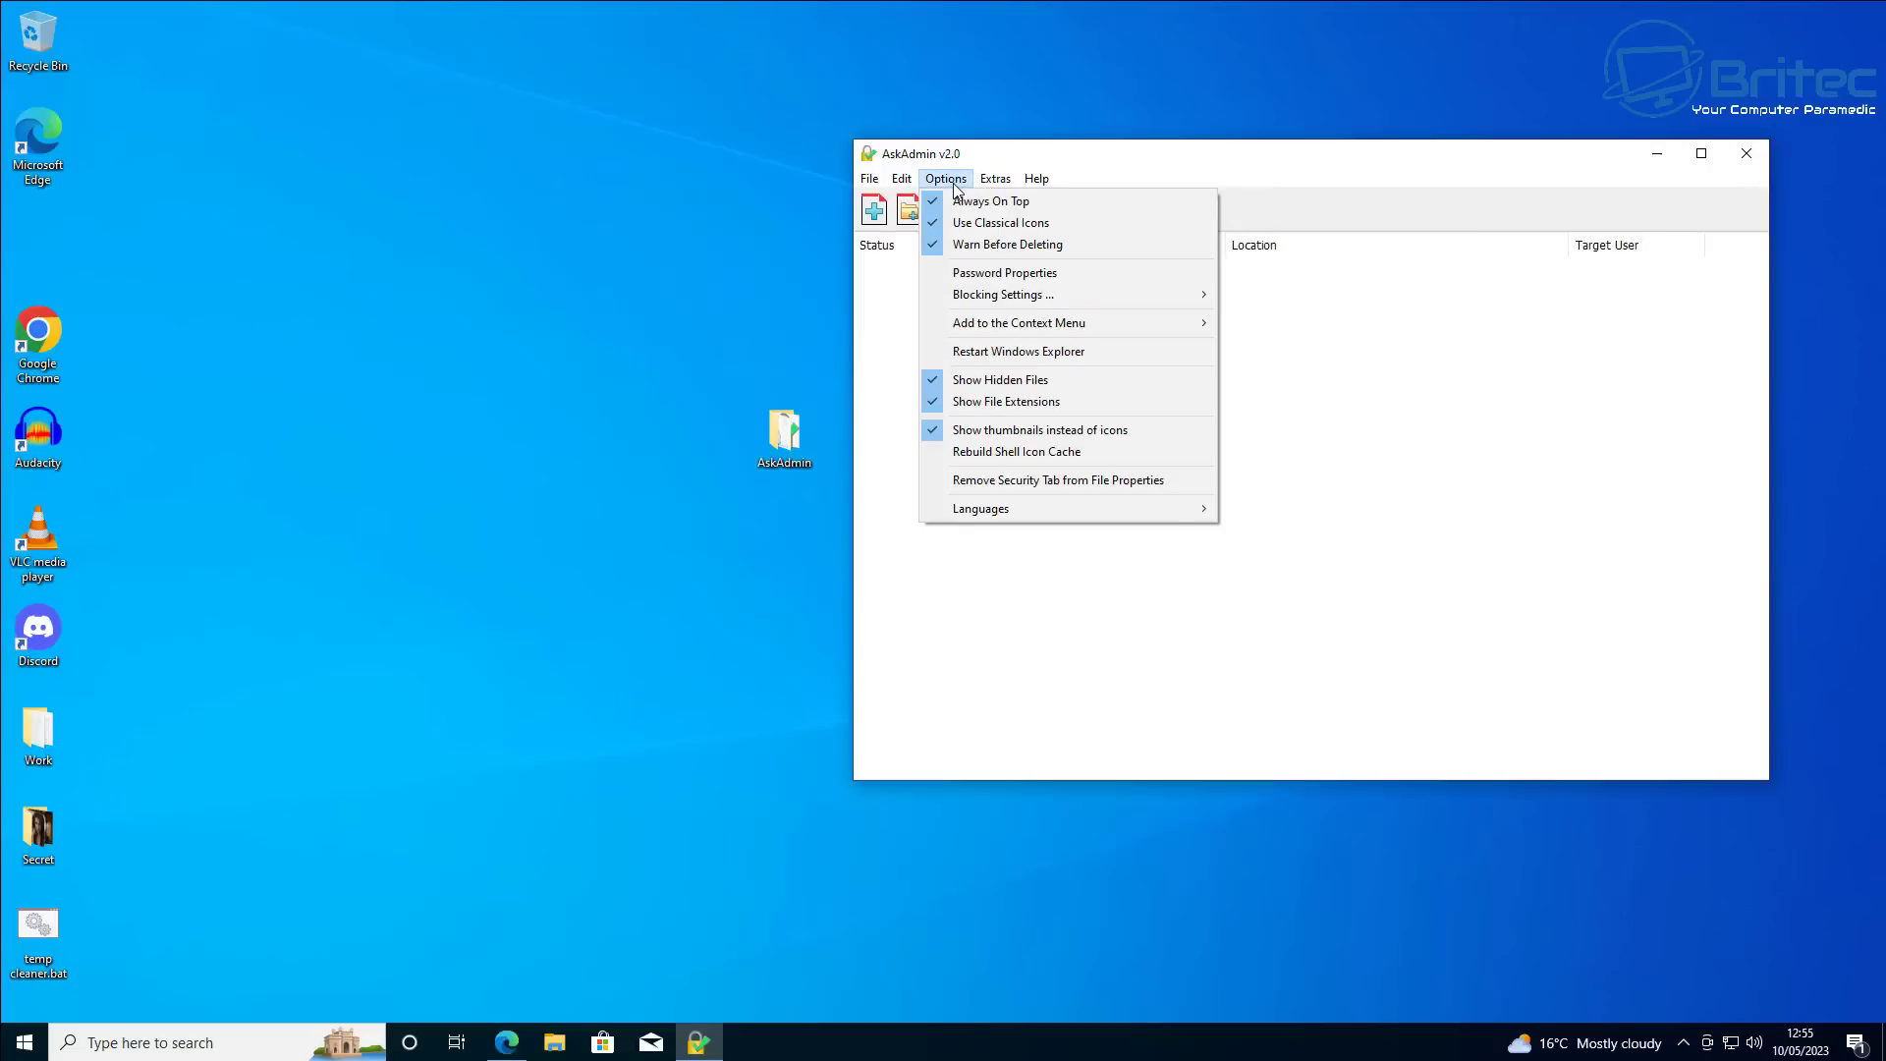
pyautogui.moveTo(970, 332)
pyautogui.moveTo(992, 181)
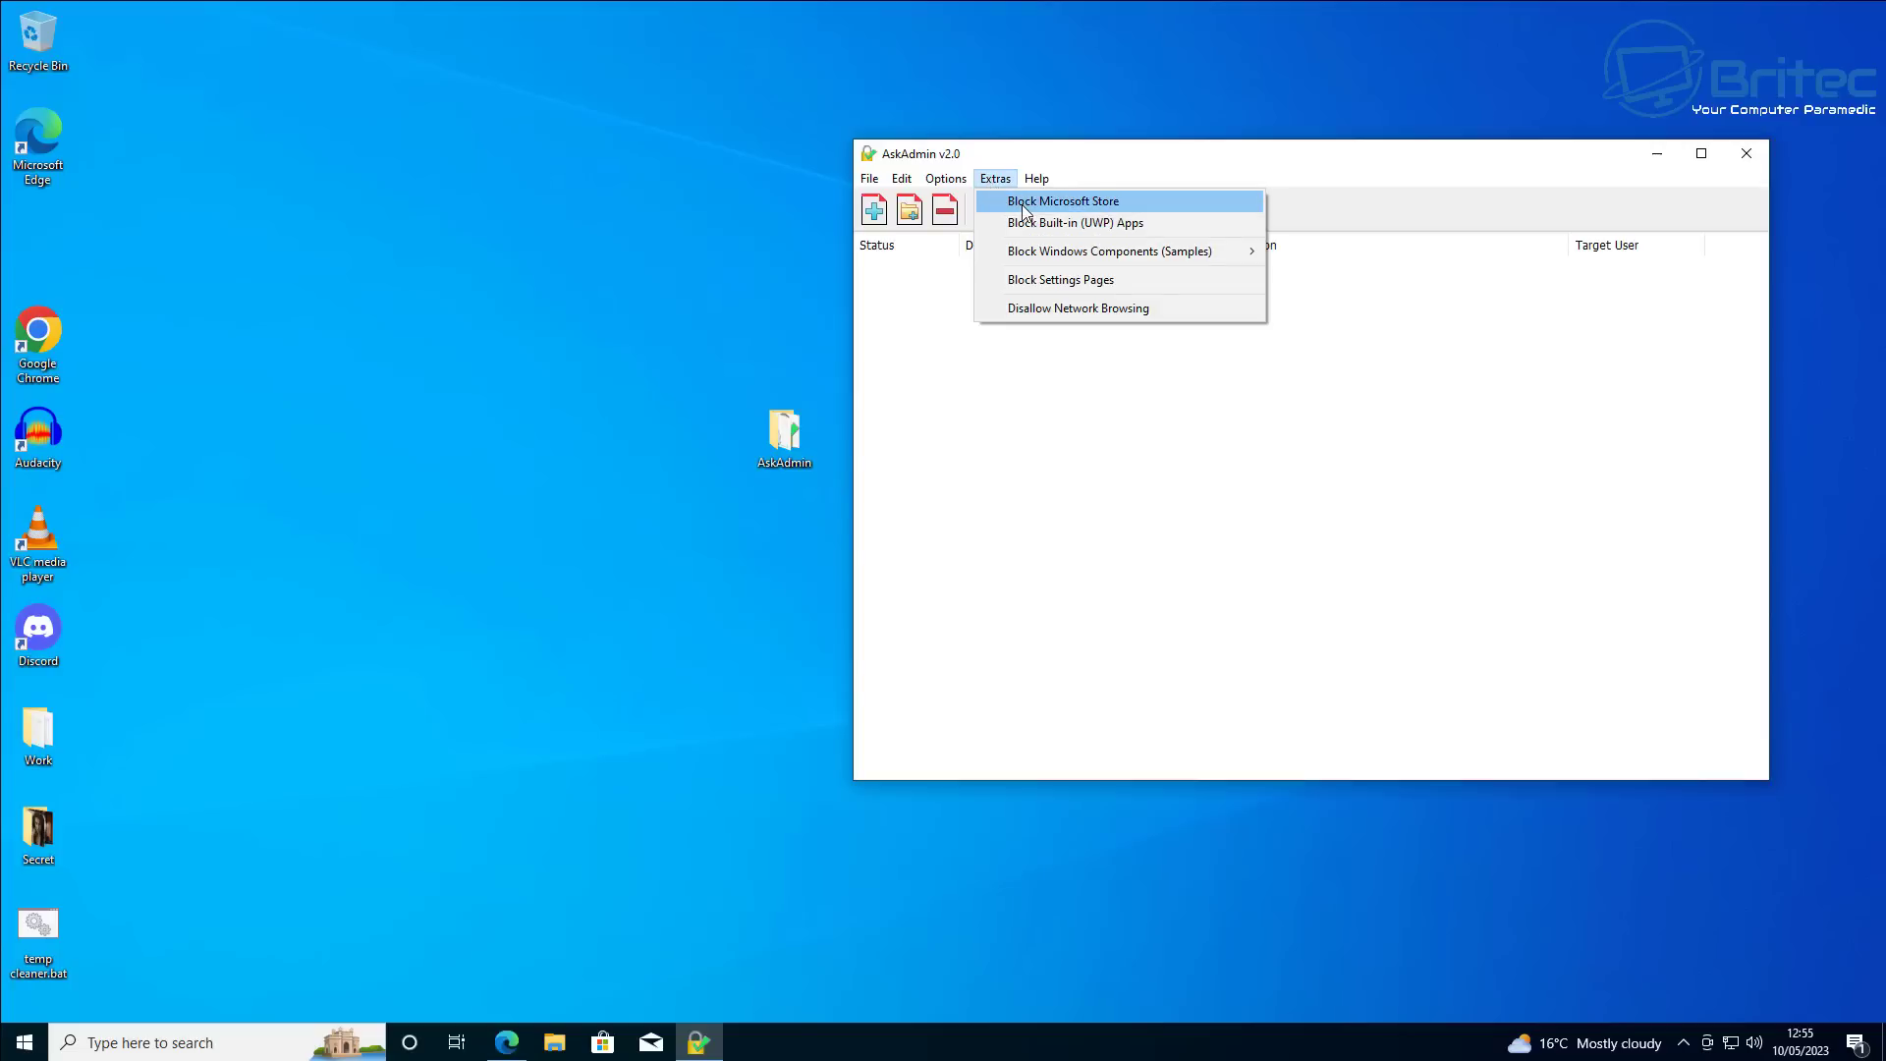
# Block Task Manager from the Windows Components samples and restart Explorer to apply it
pyautogui.moveTo(1024, 258)
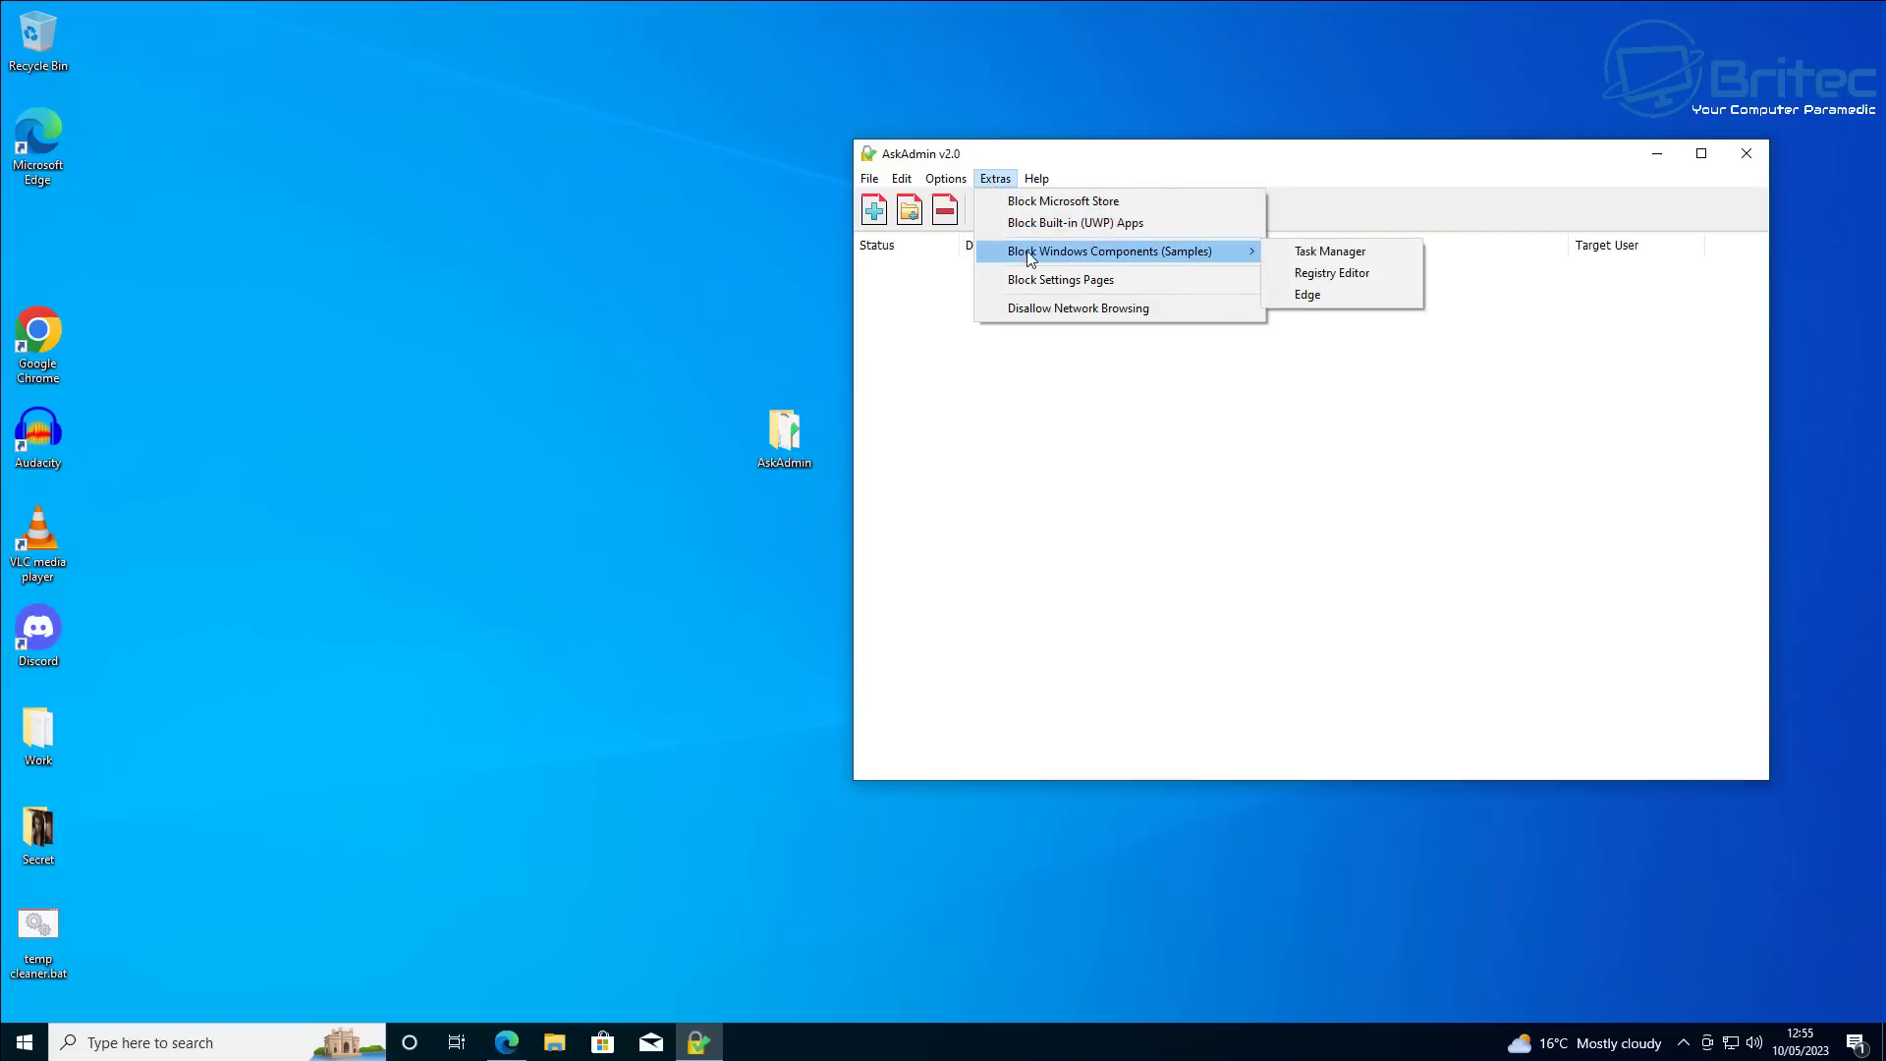
pyautogui.click(1311, 251)
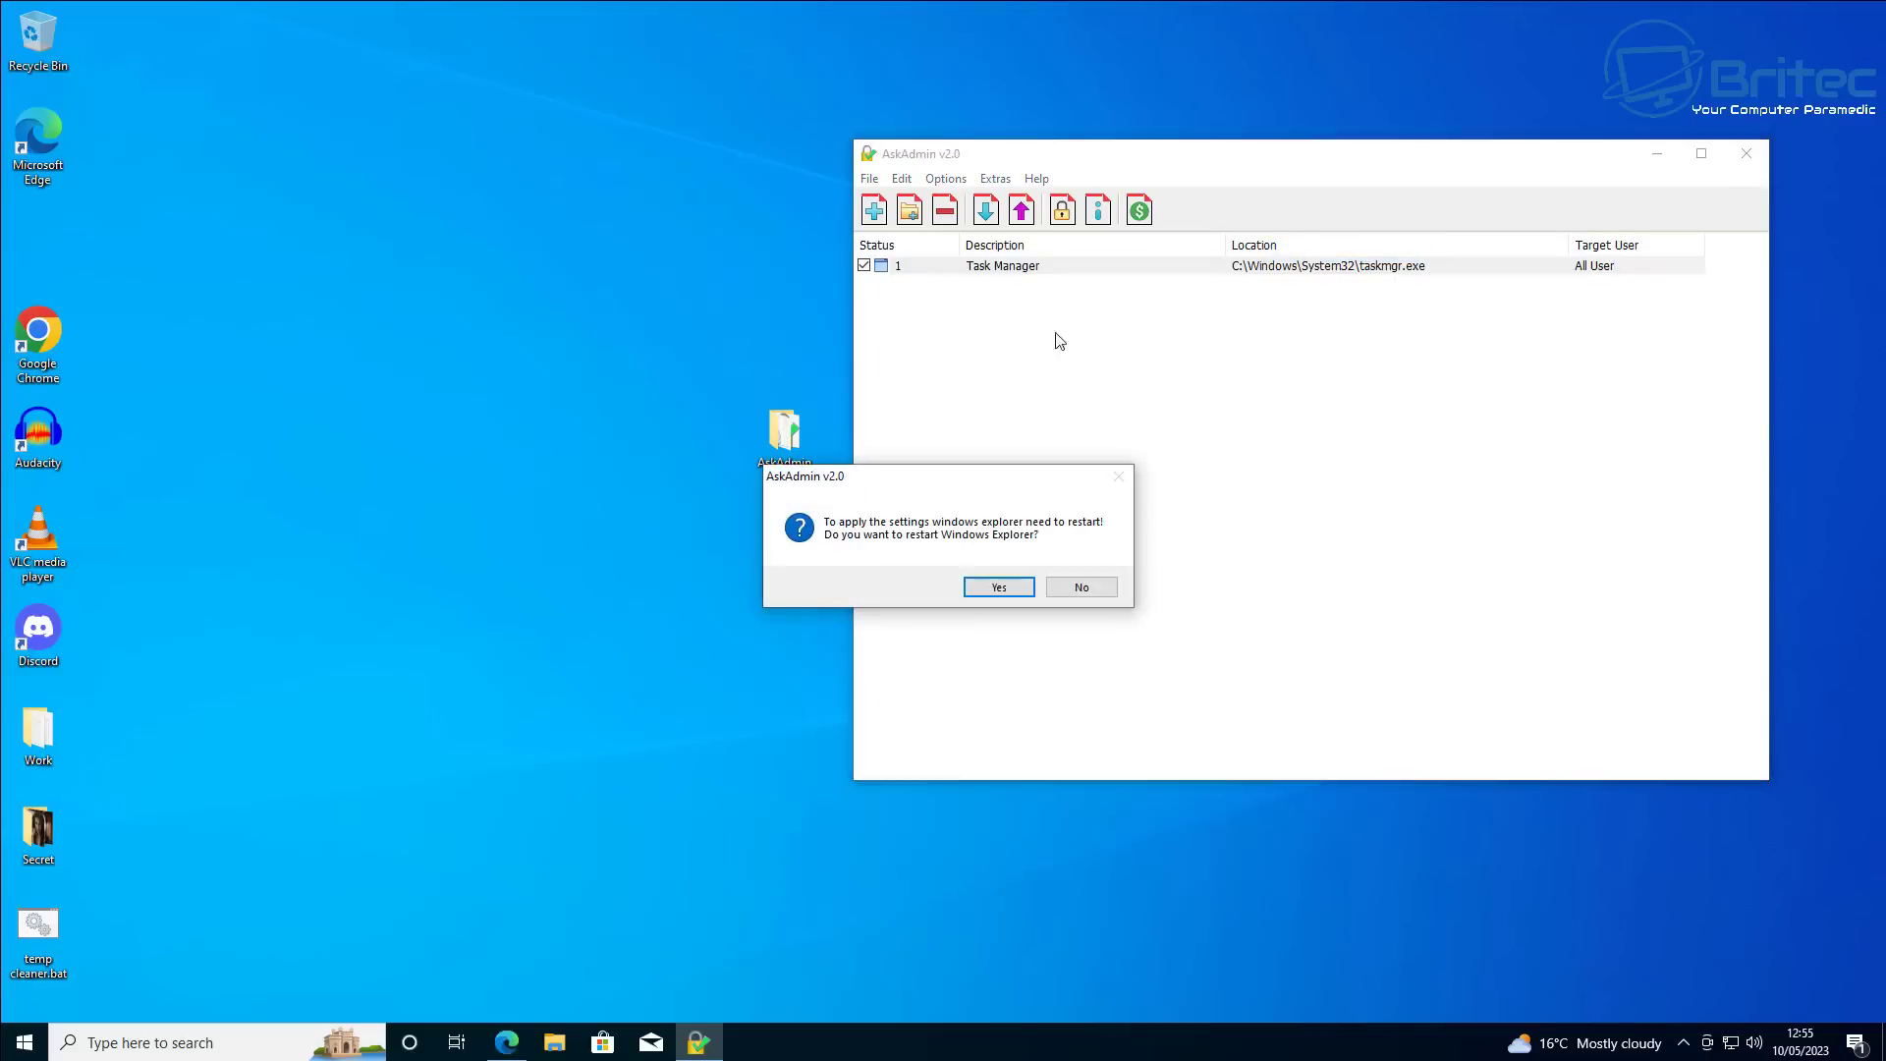
pyautogui.click(999, 586)
pyautogui.click(1006, 182)
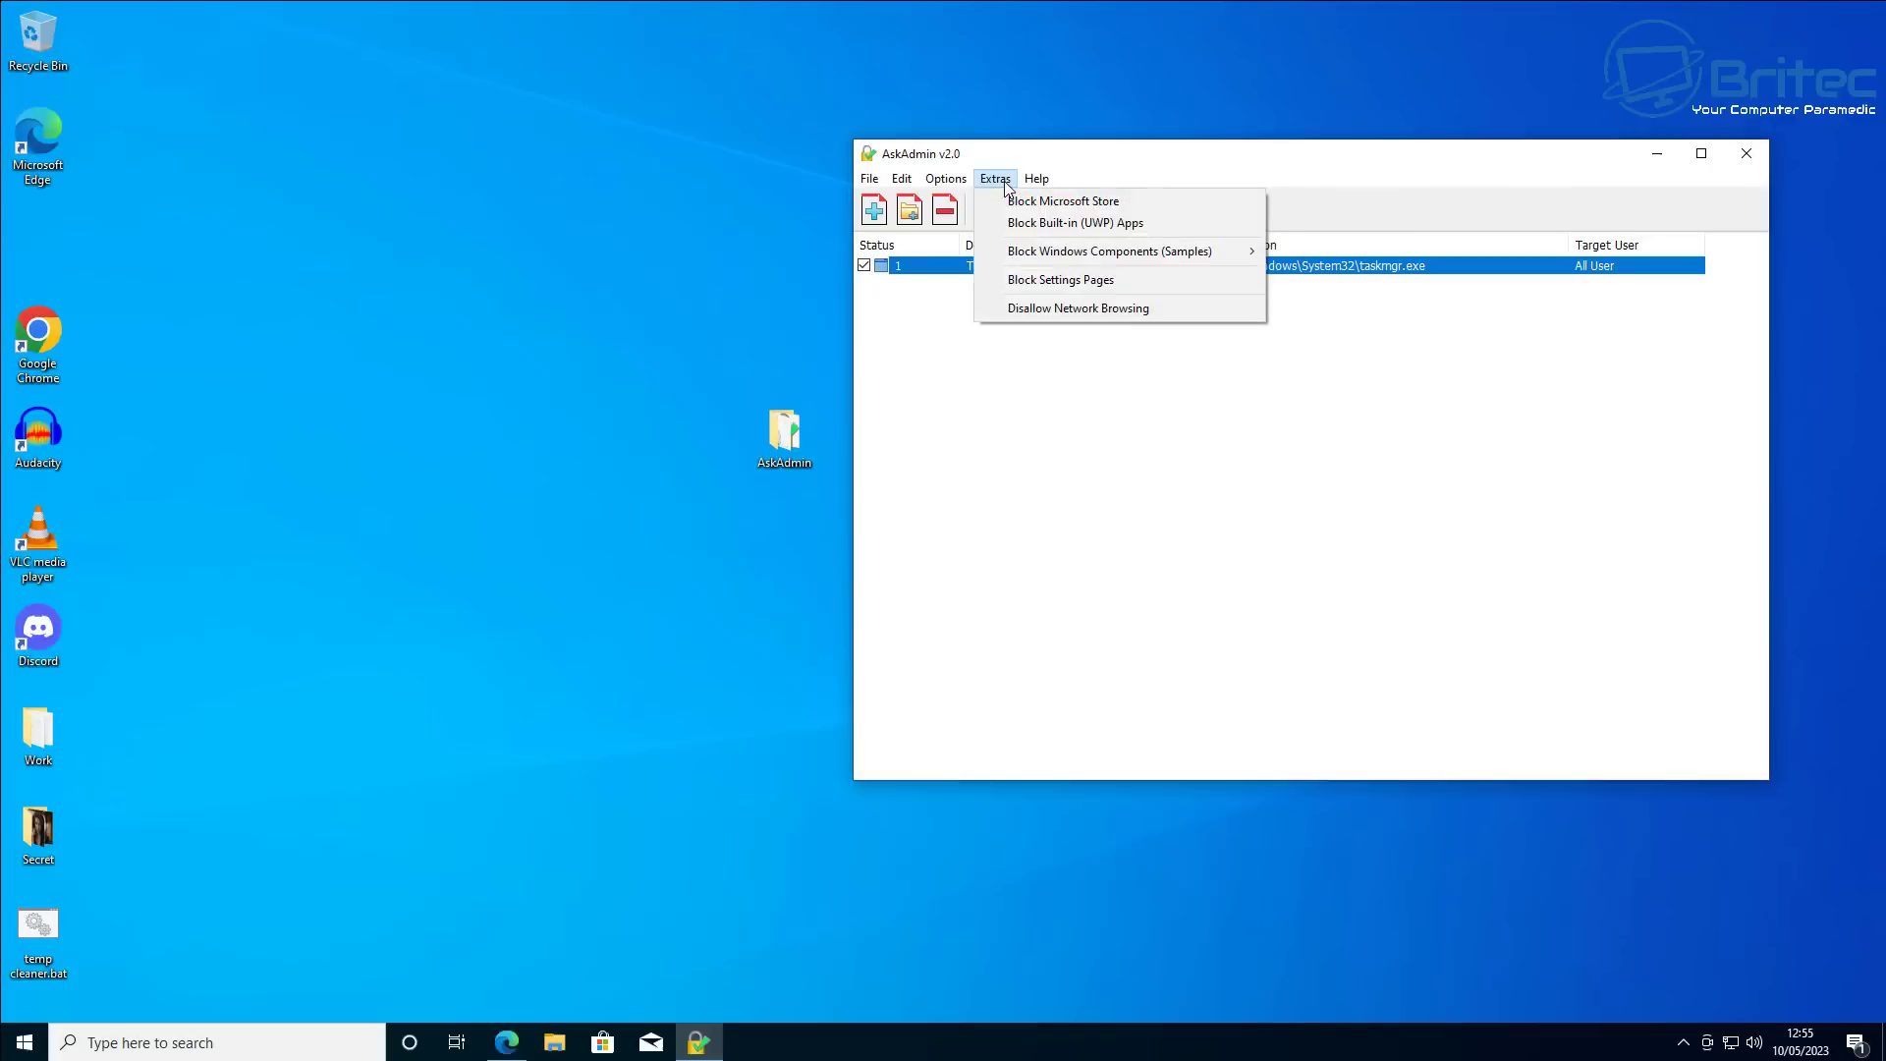
pyautogui.moveTo(1031, 253)
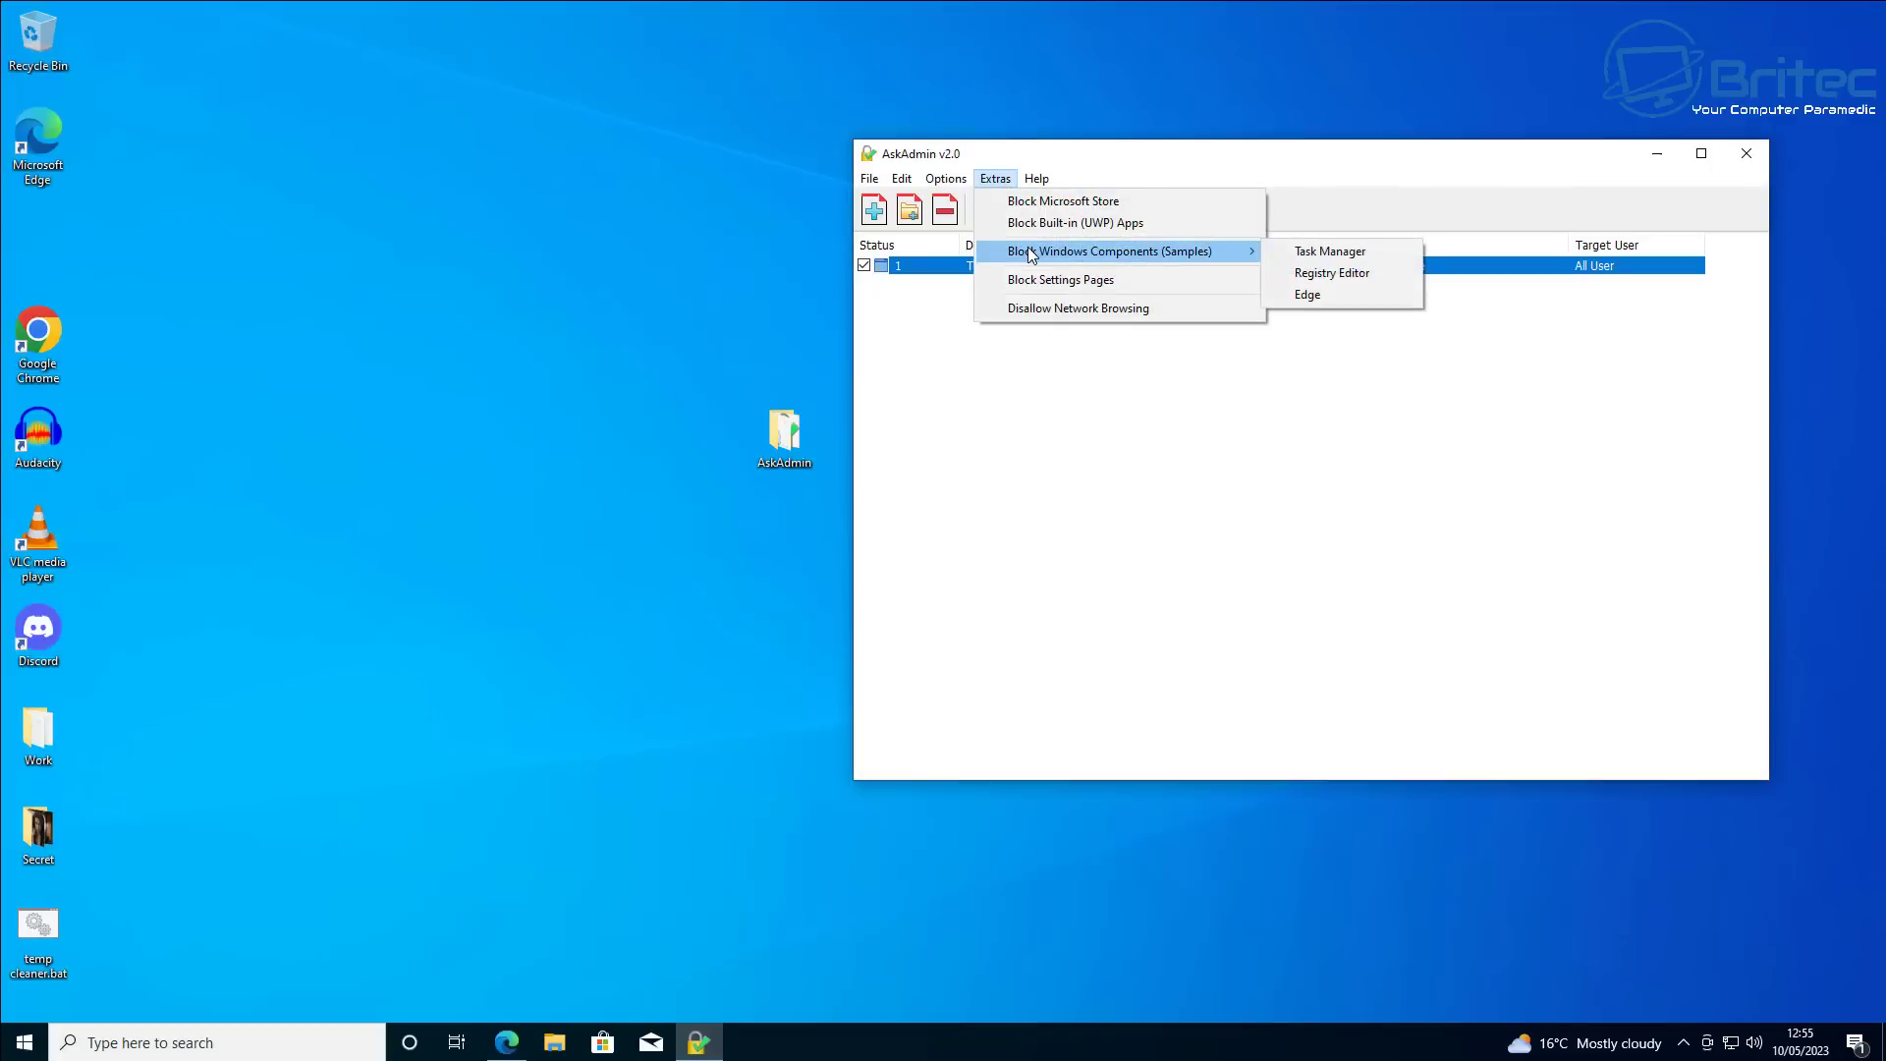
pyautogui.click(1326, 252)
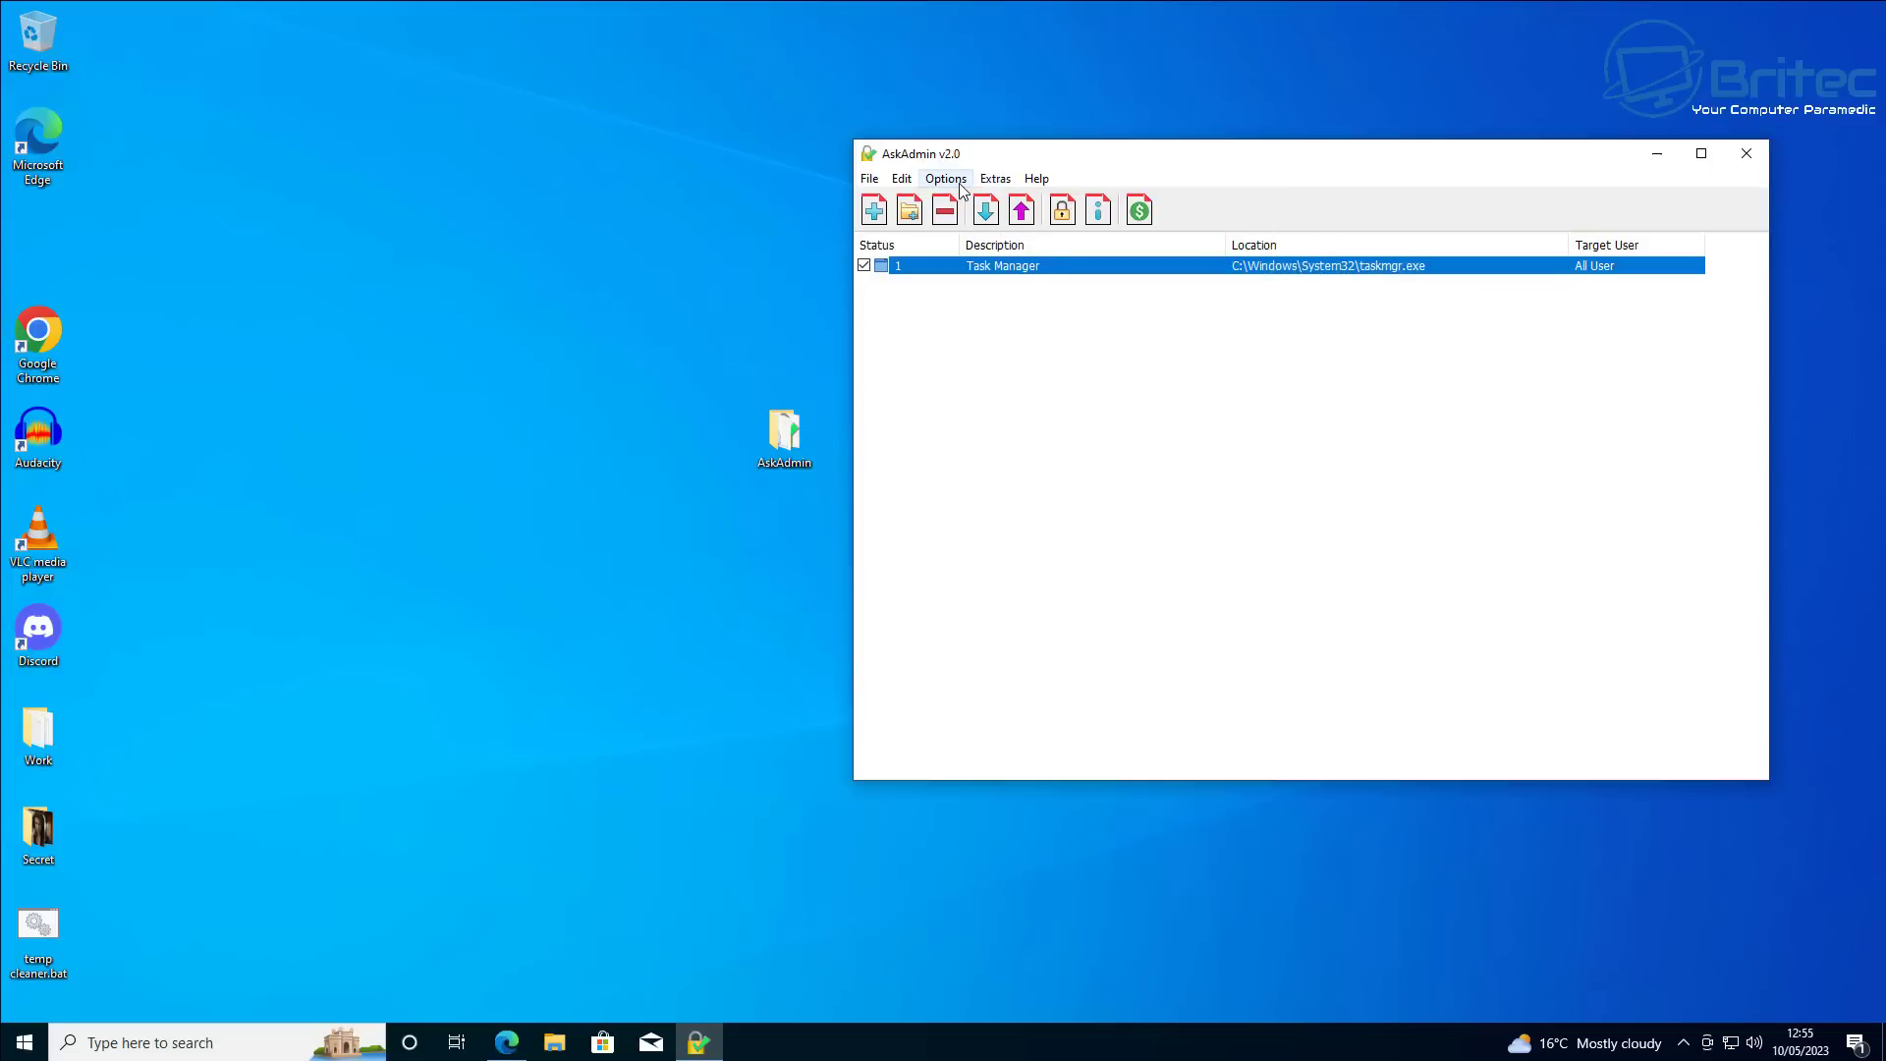
# Add Registry Editor and Edge from the Windows Components samples to the blocked list
pyautogui.click(1010, 185)
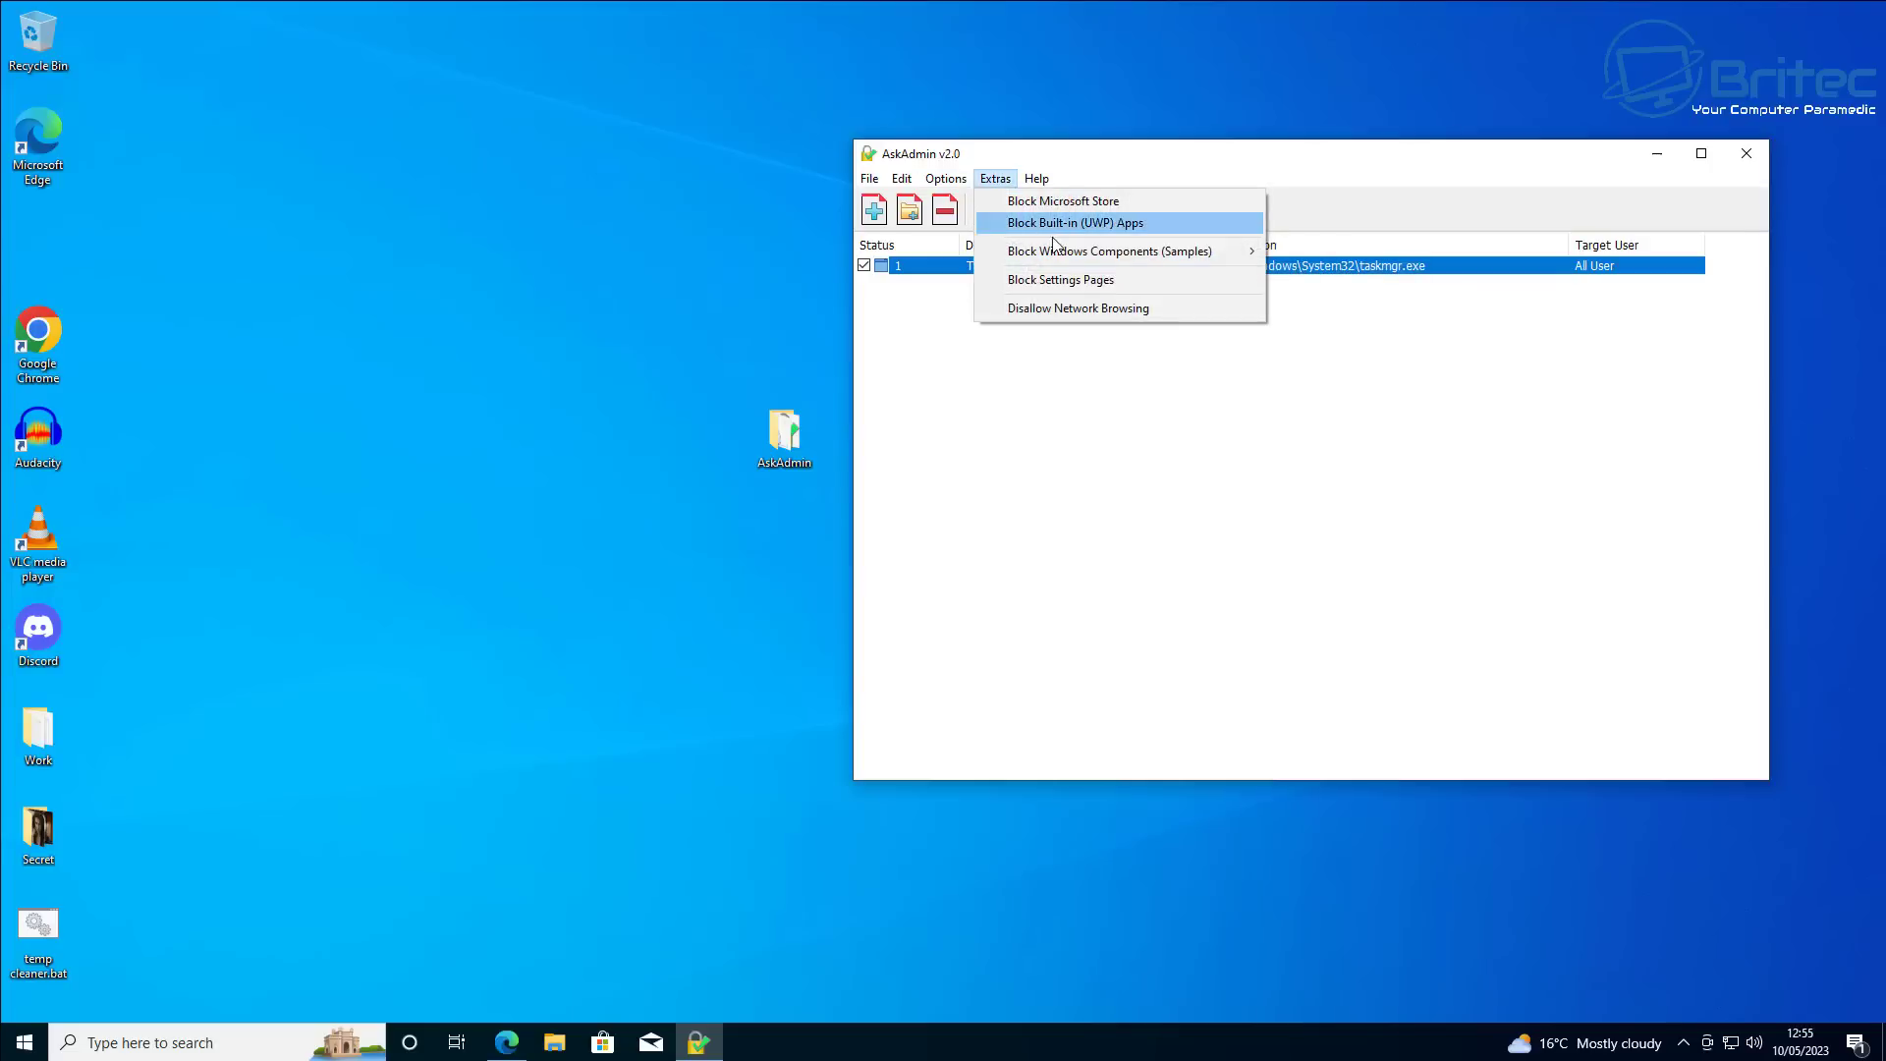
pyautogui.moveTo(1067, 261)
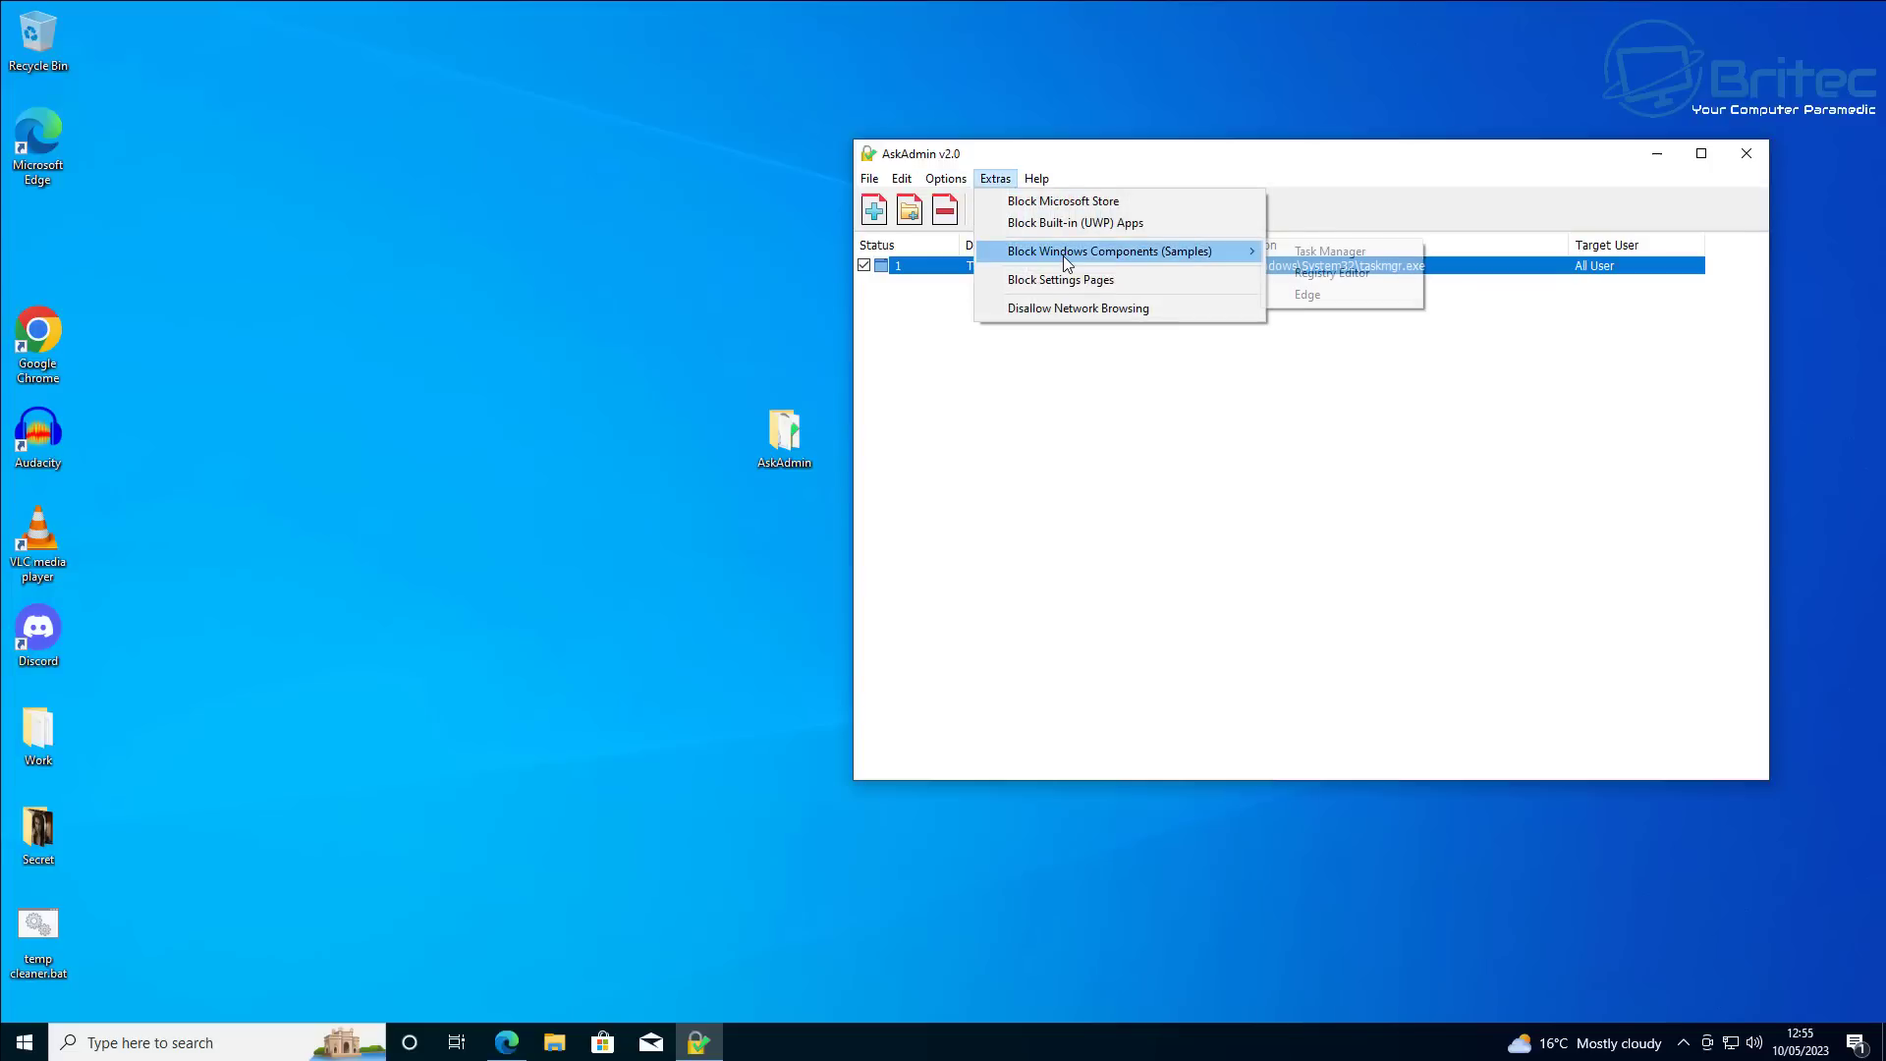
pyautogui.click(1307, 275)
pyautogui.click(996, 179)
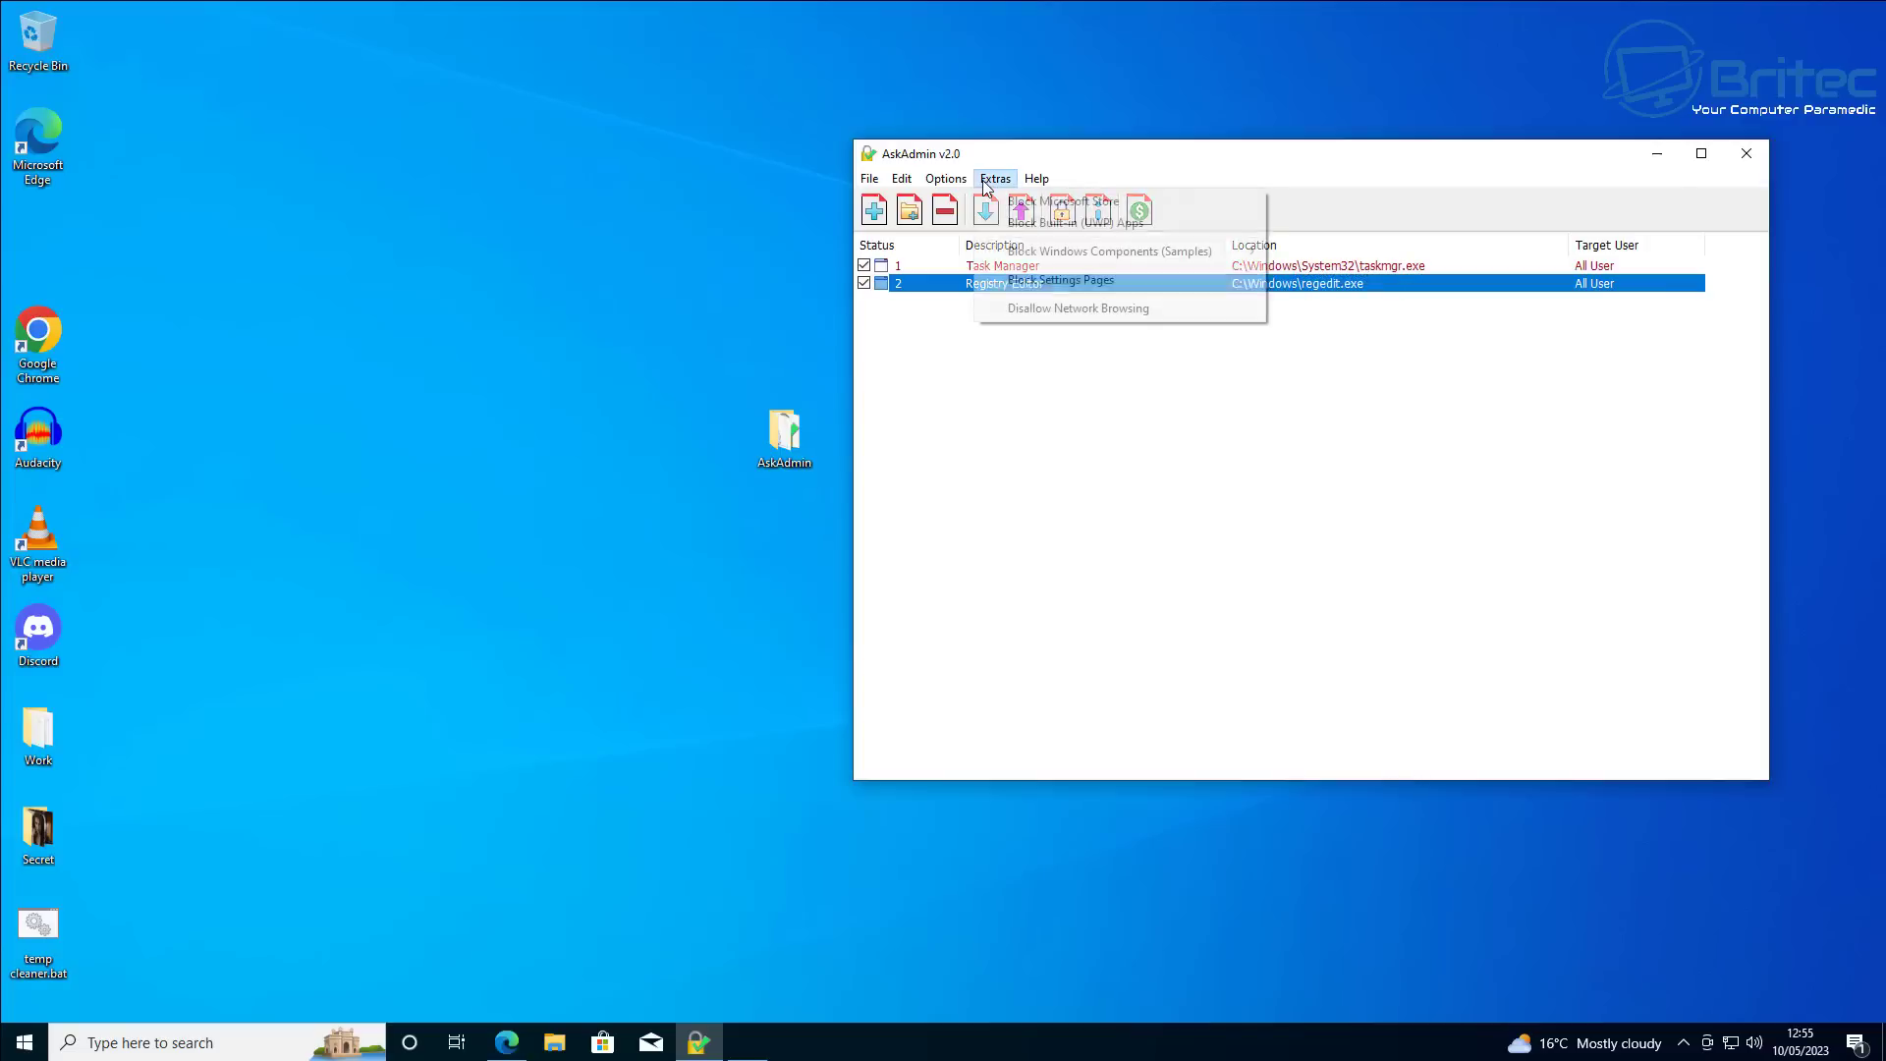
pyautogui.moveTo(1047, 255)
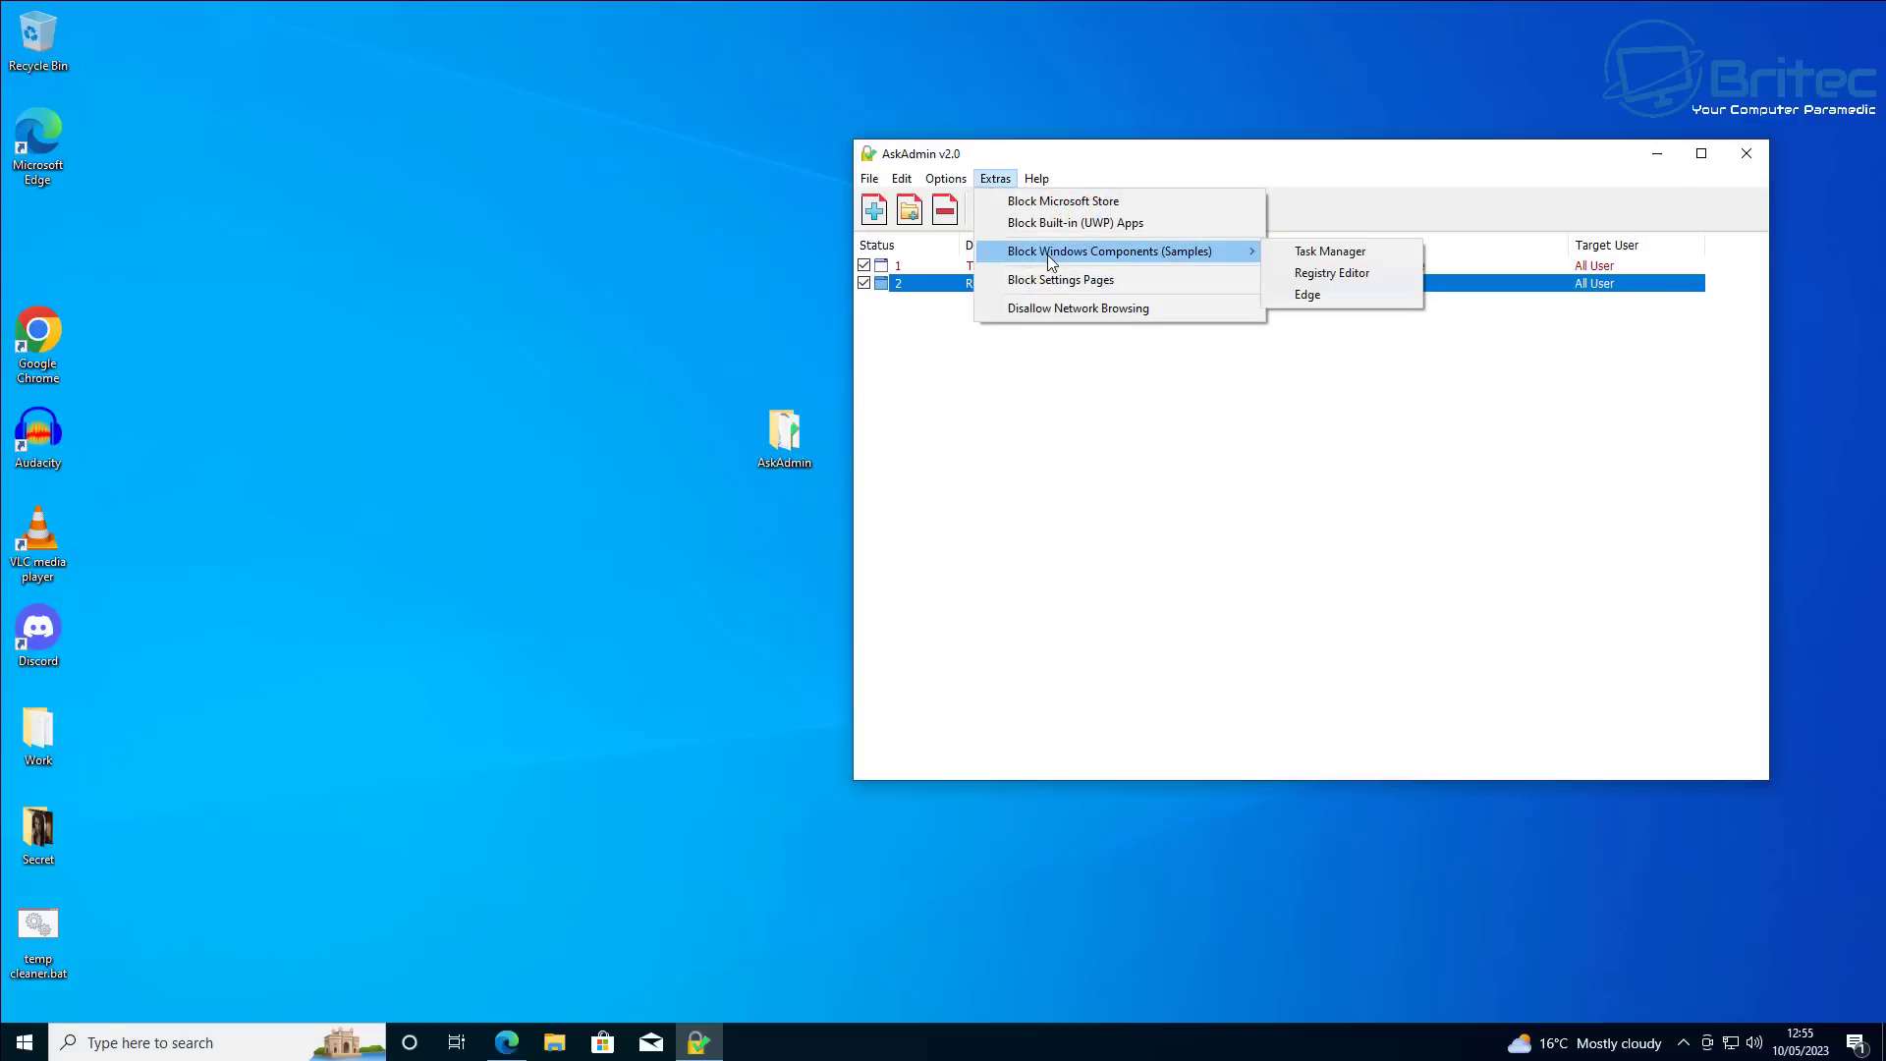
pyautogui.click(1296, 294)
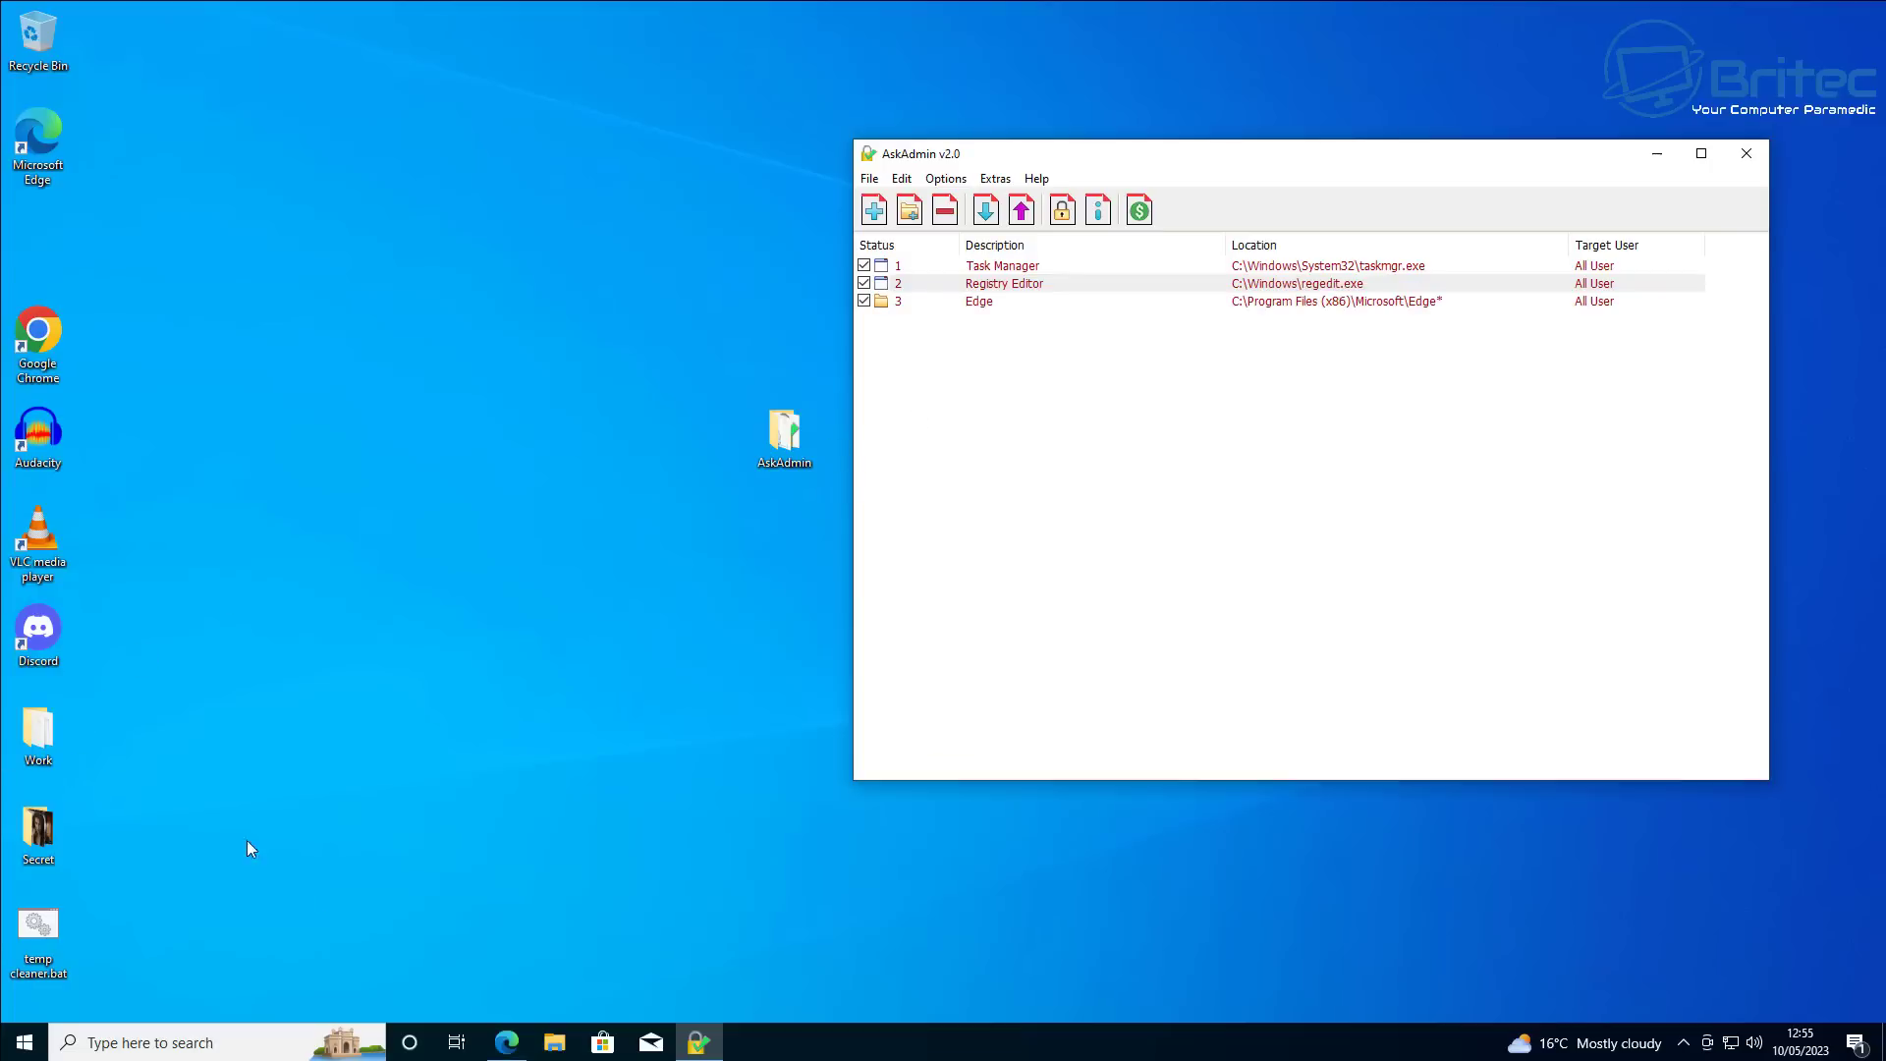
pyautogui.click(509, 1043)
pyautogui.rightClick(507, 1041)
pyautogui.click(506, 1009)
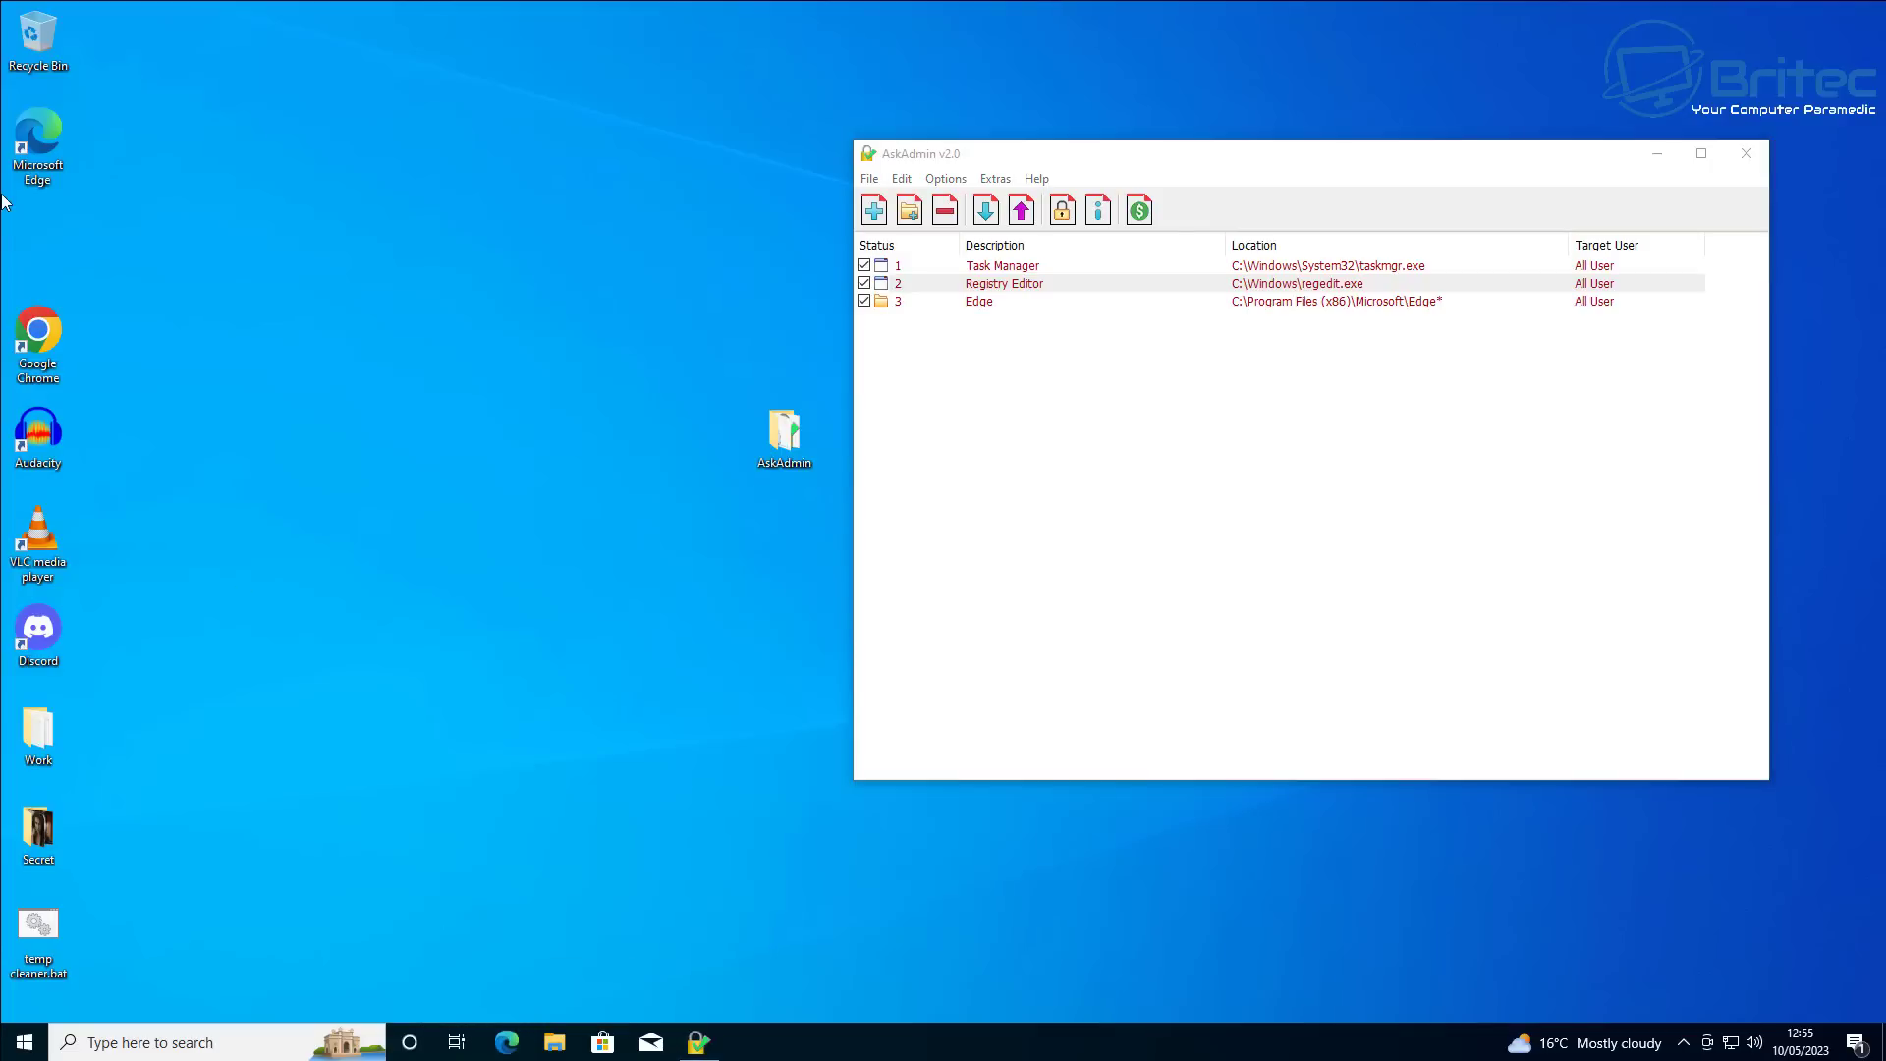
pyautogui.doubleClick(56, 116)
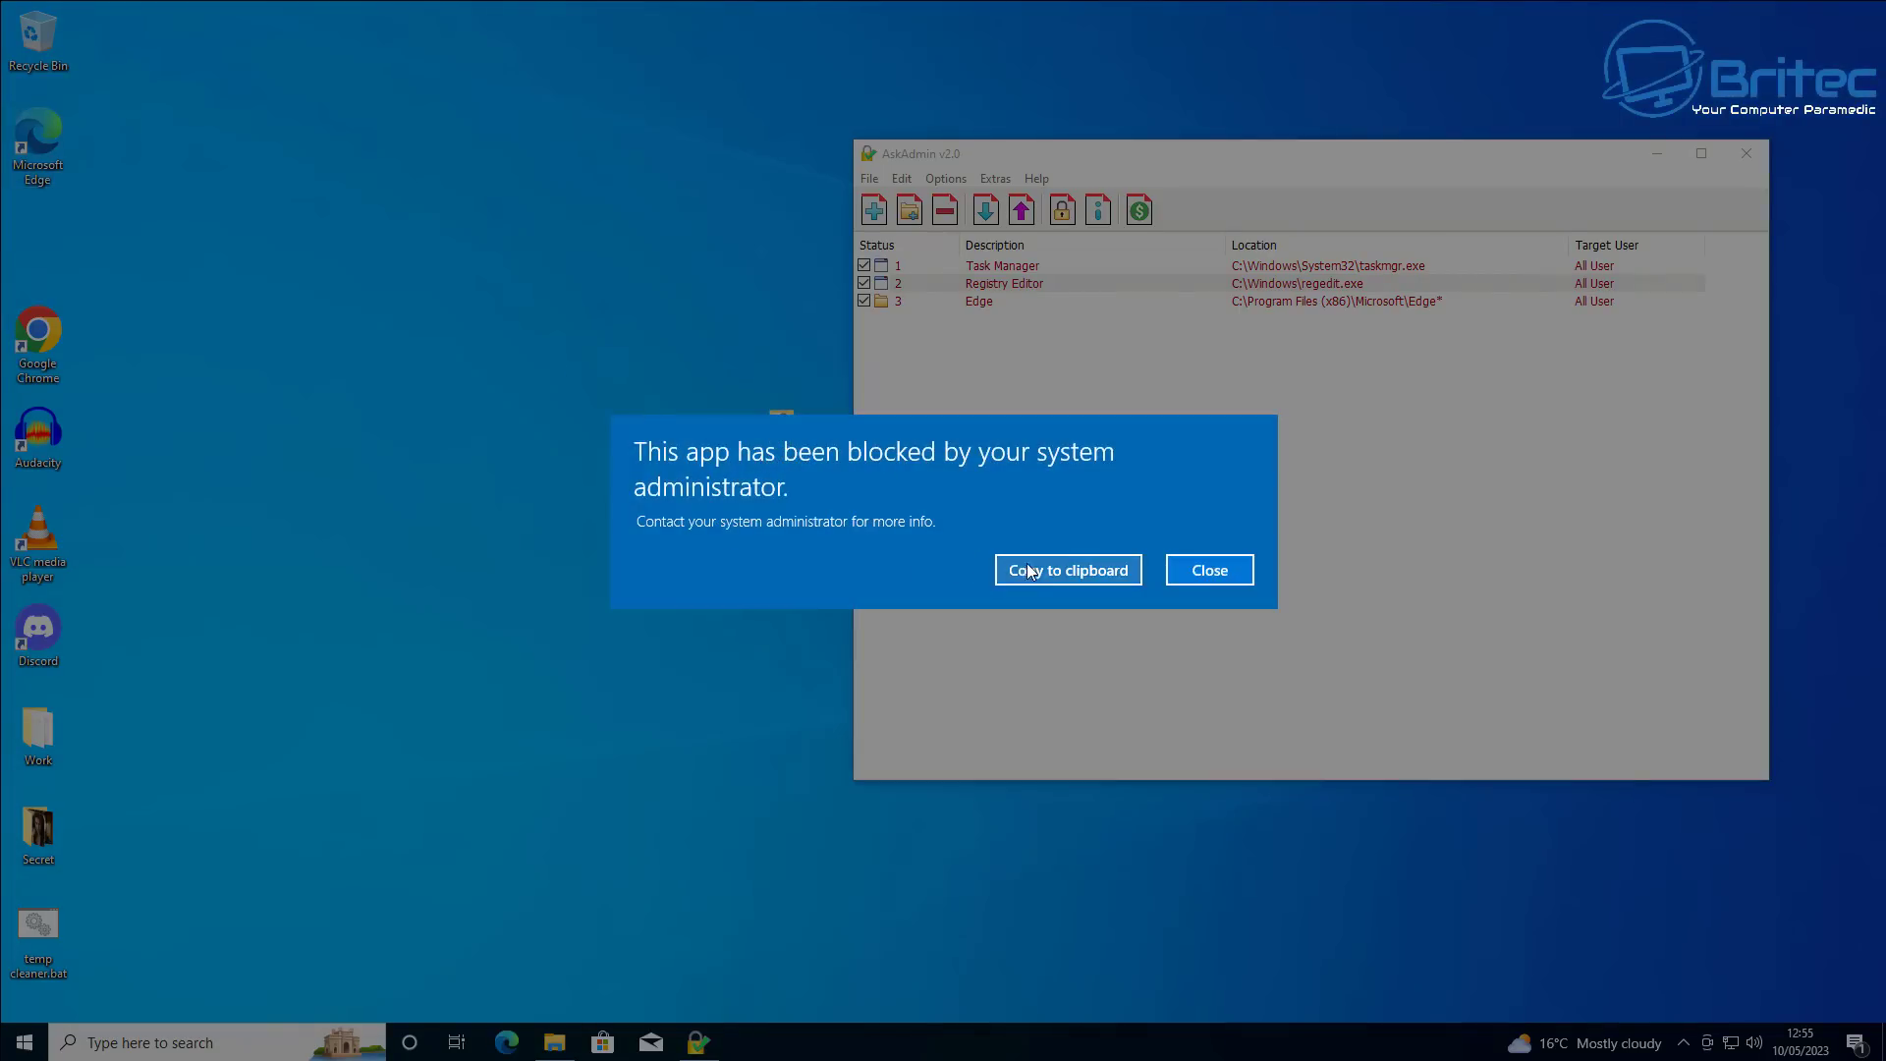
pyautogui.click(1200, 580)
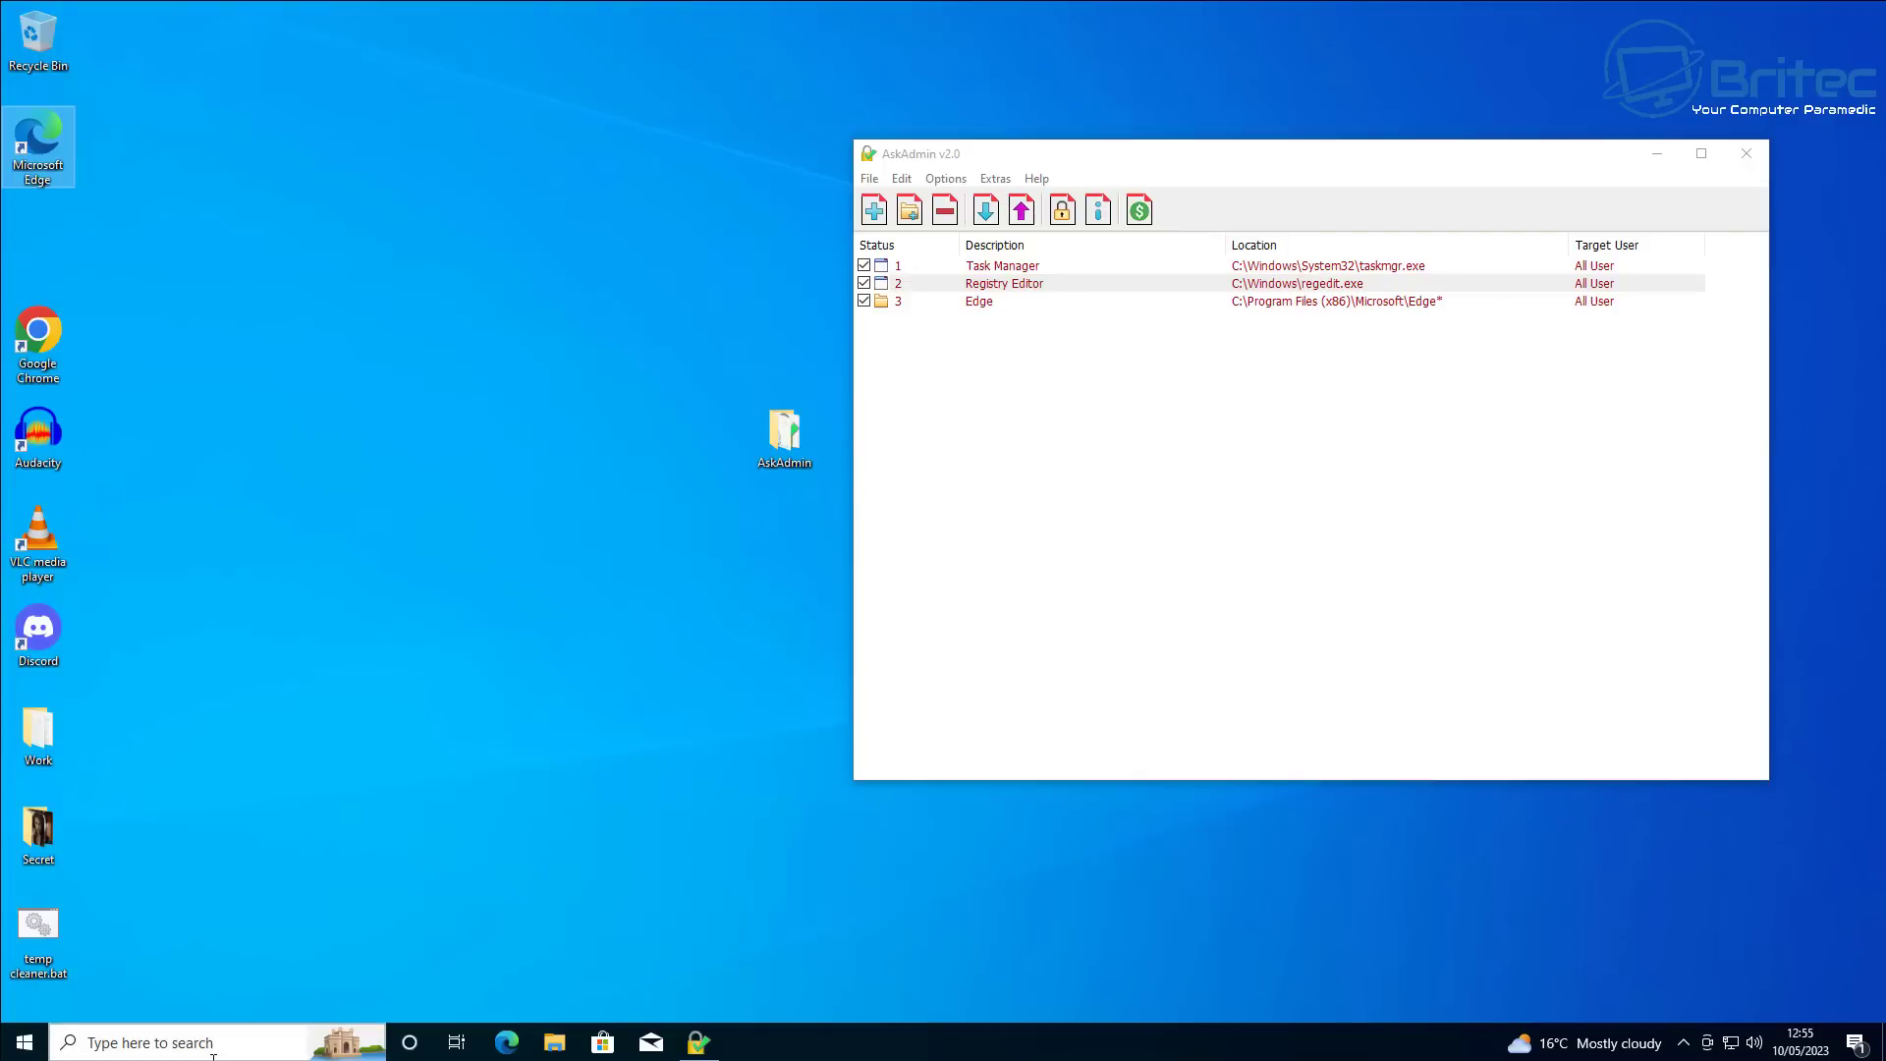
pyautogui.rightClick(25, 1042)
pyautogui.click(162, 816)
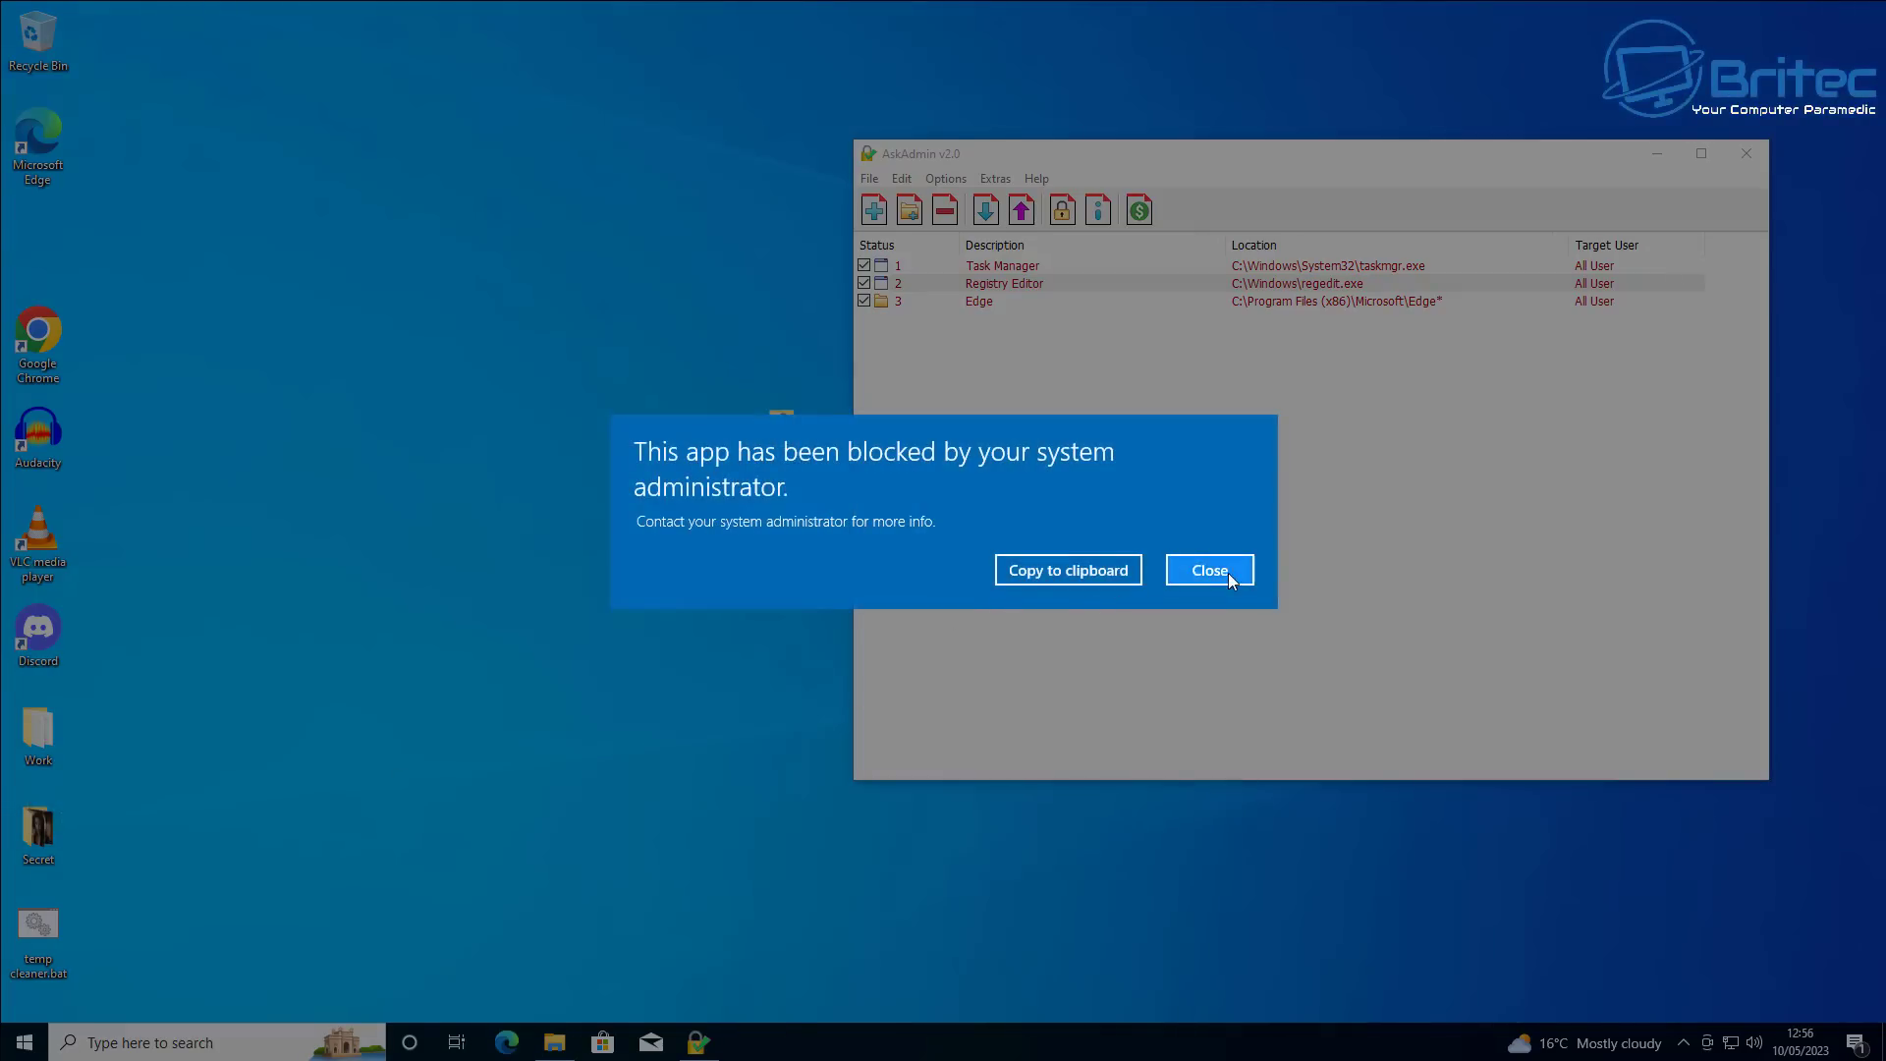
pyautogui.click(1227, 574)
pyautogui.click(120, 1045)
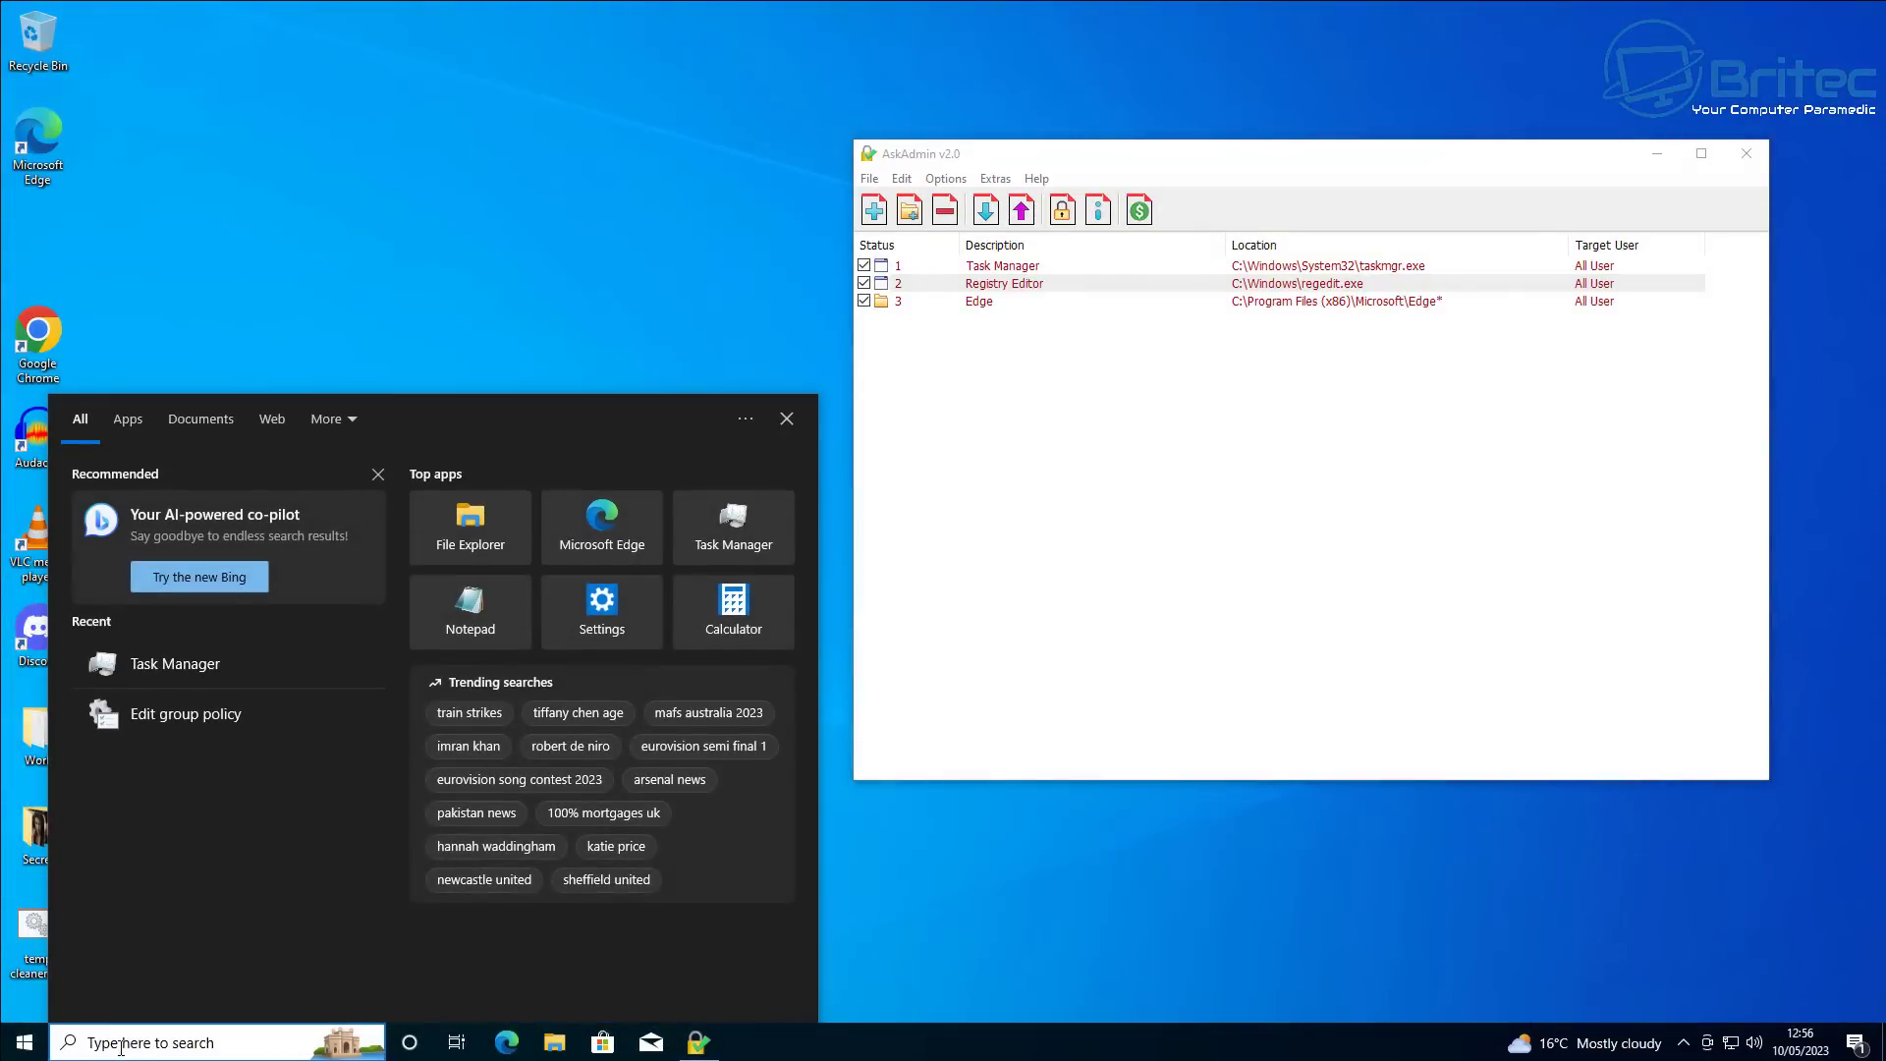
pyautogui.write('t')
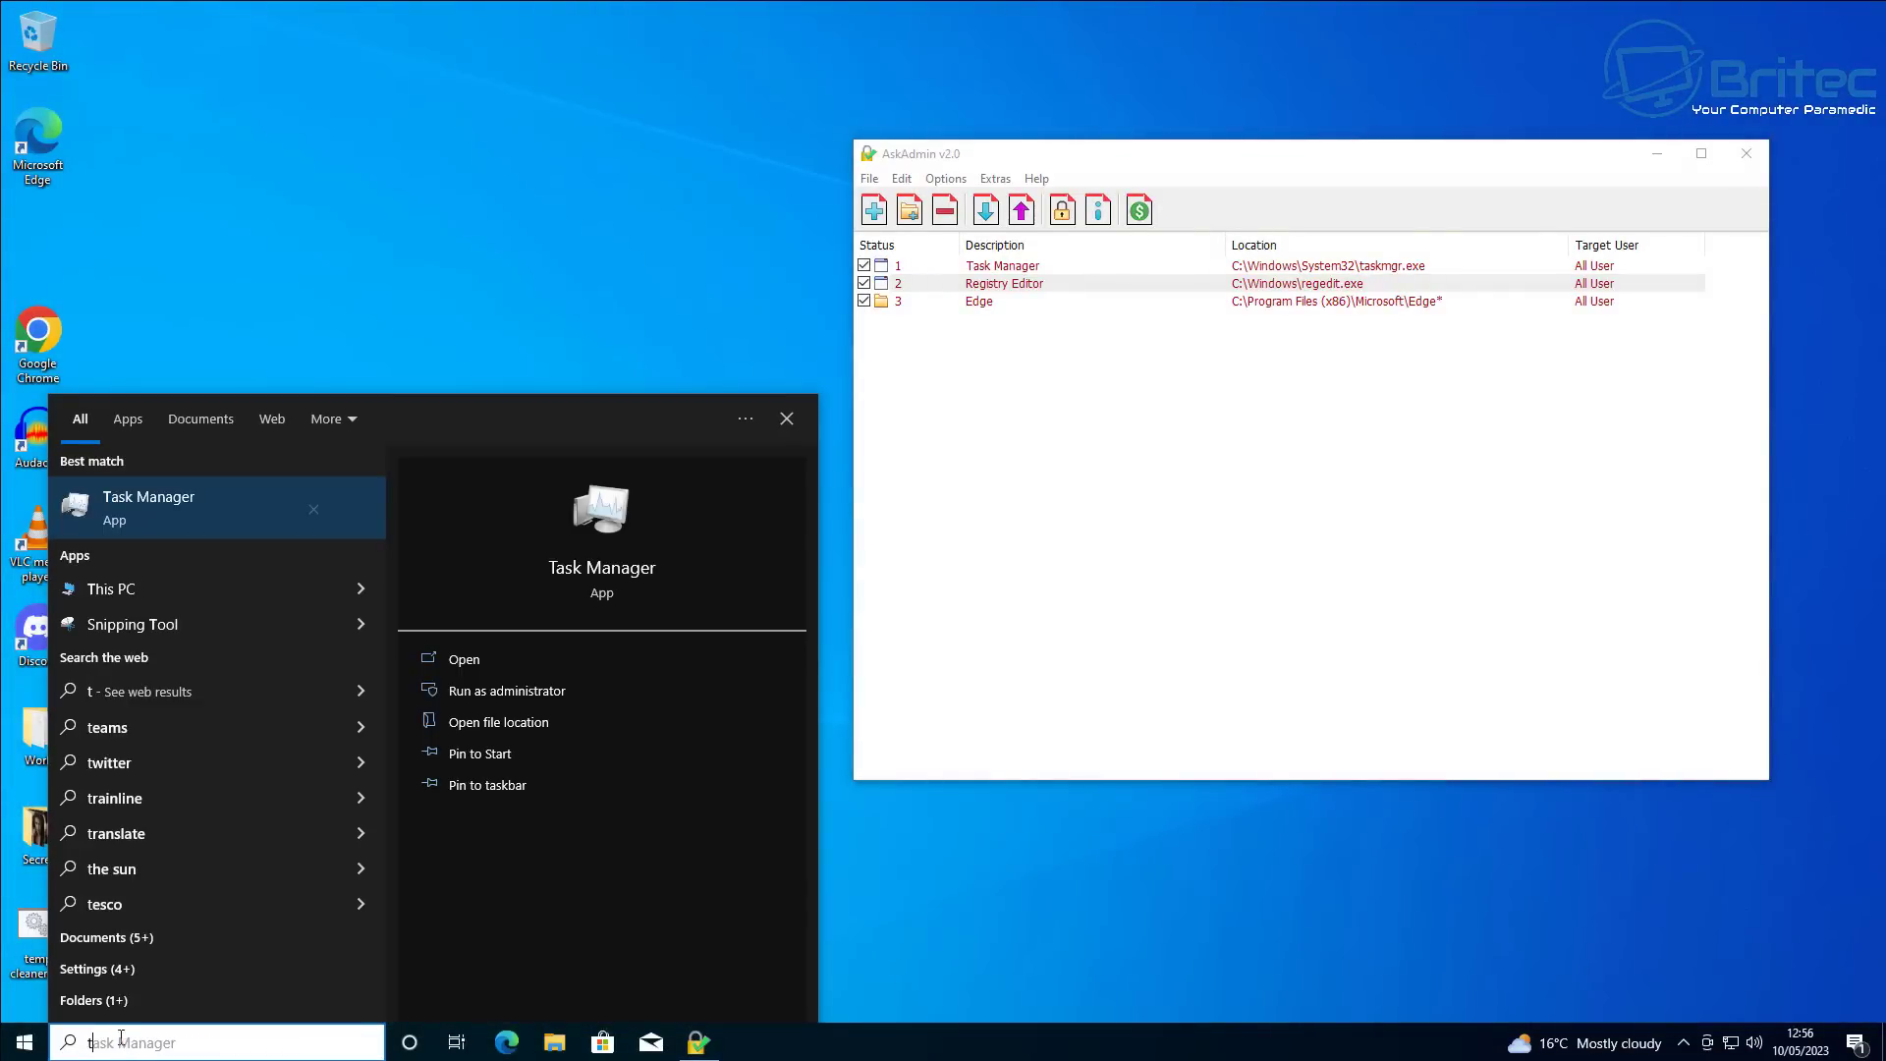
pyautogui.click(157, 525)
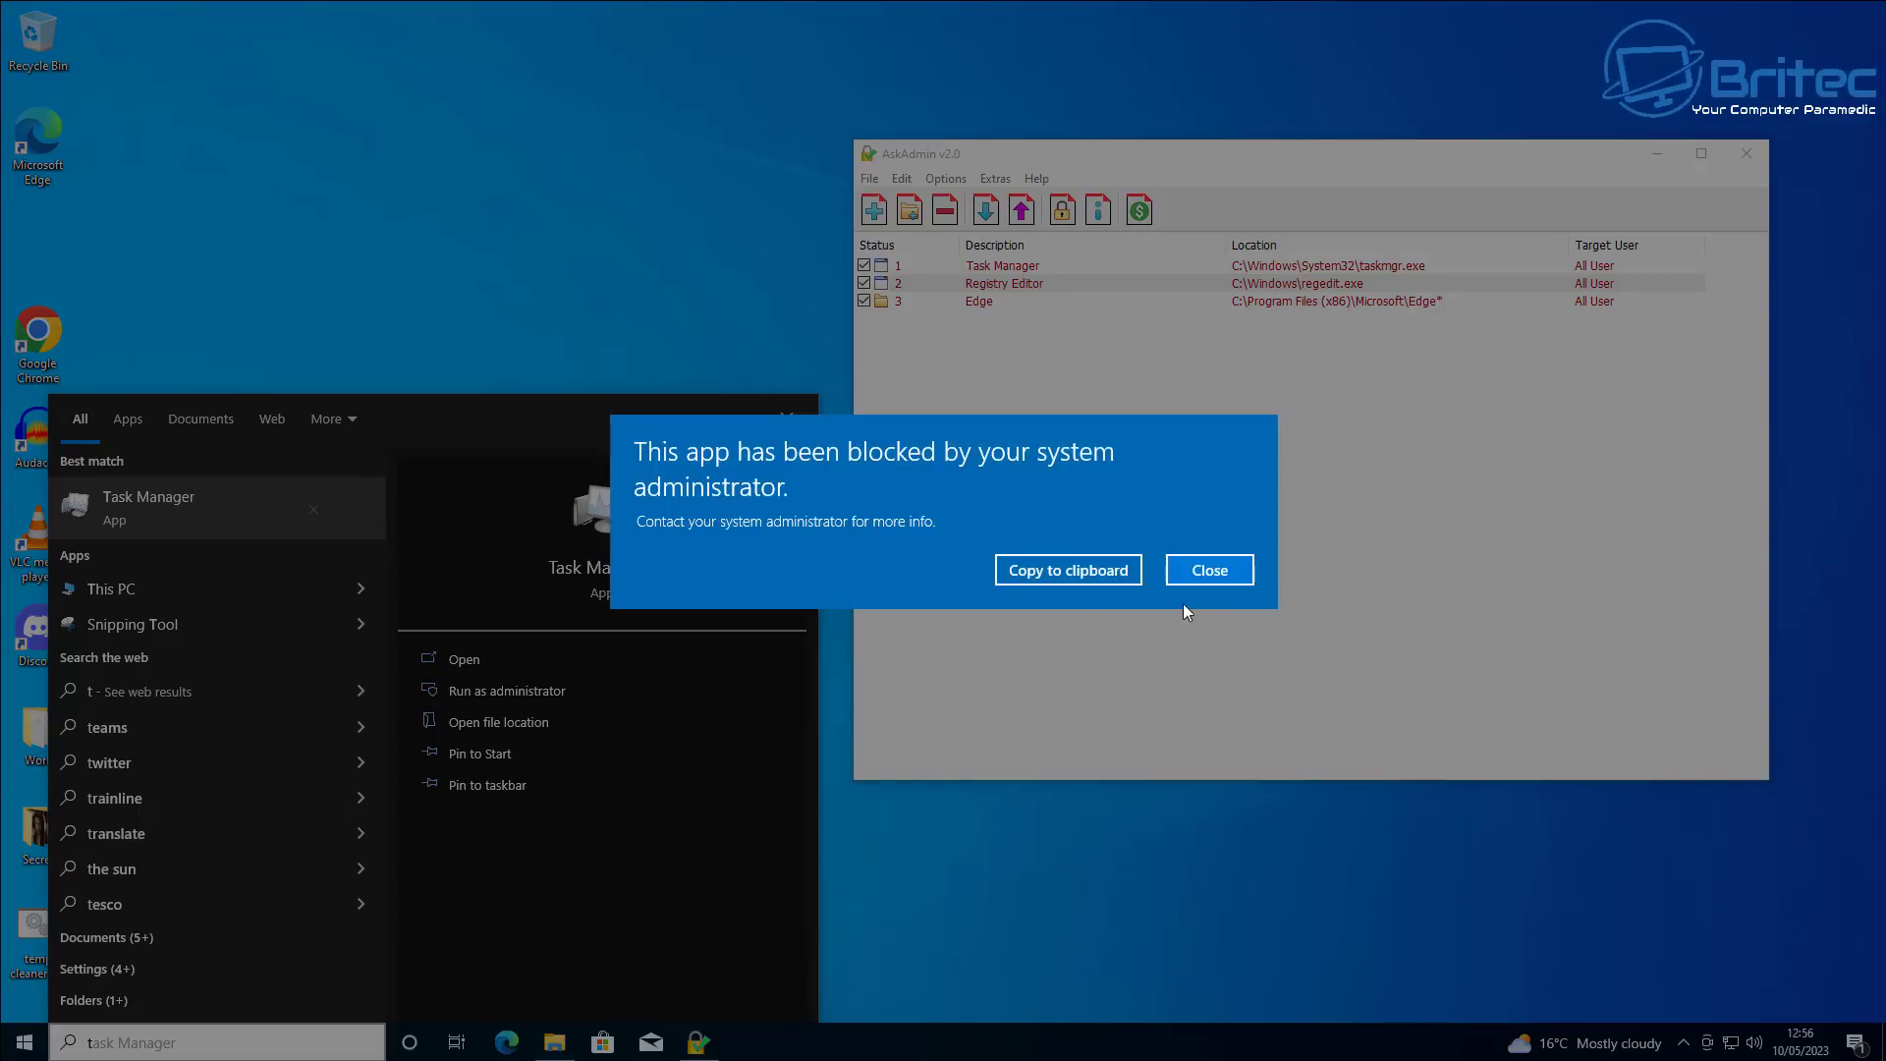
pyautogui.click(1228, 571)
pyautogui.click(206, 1044)
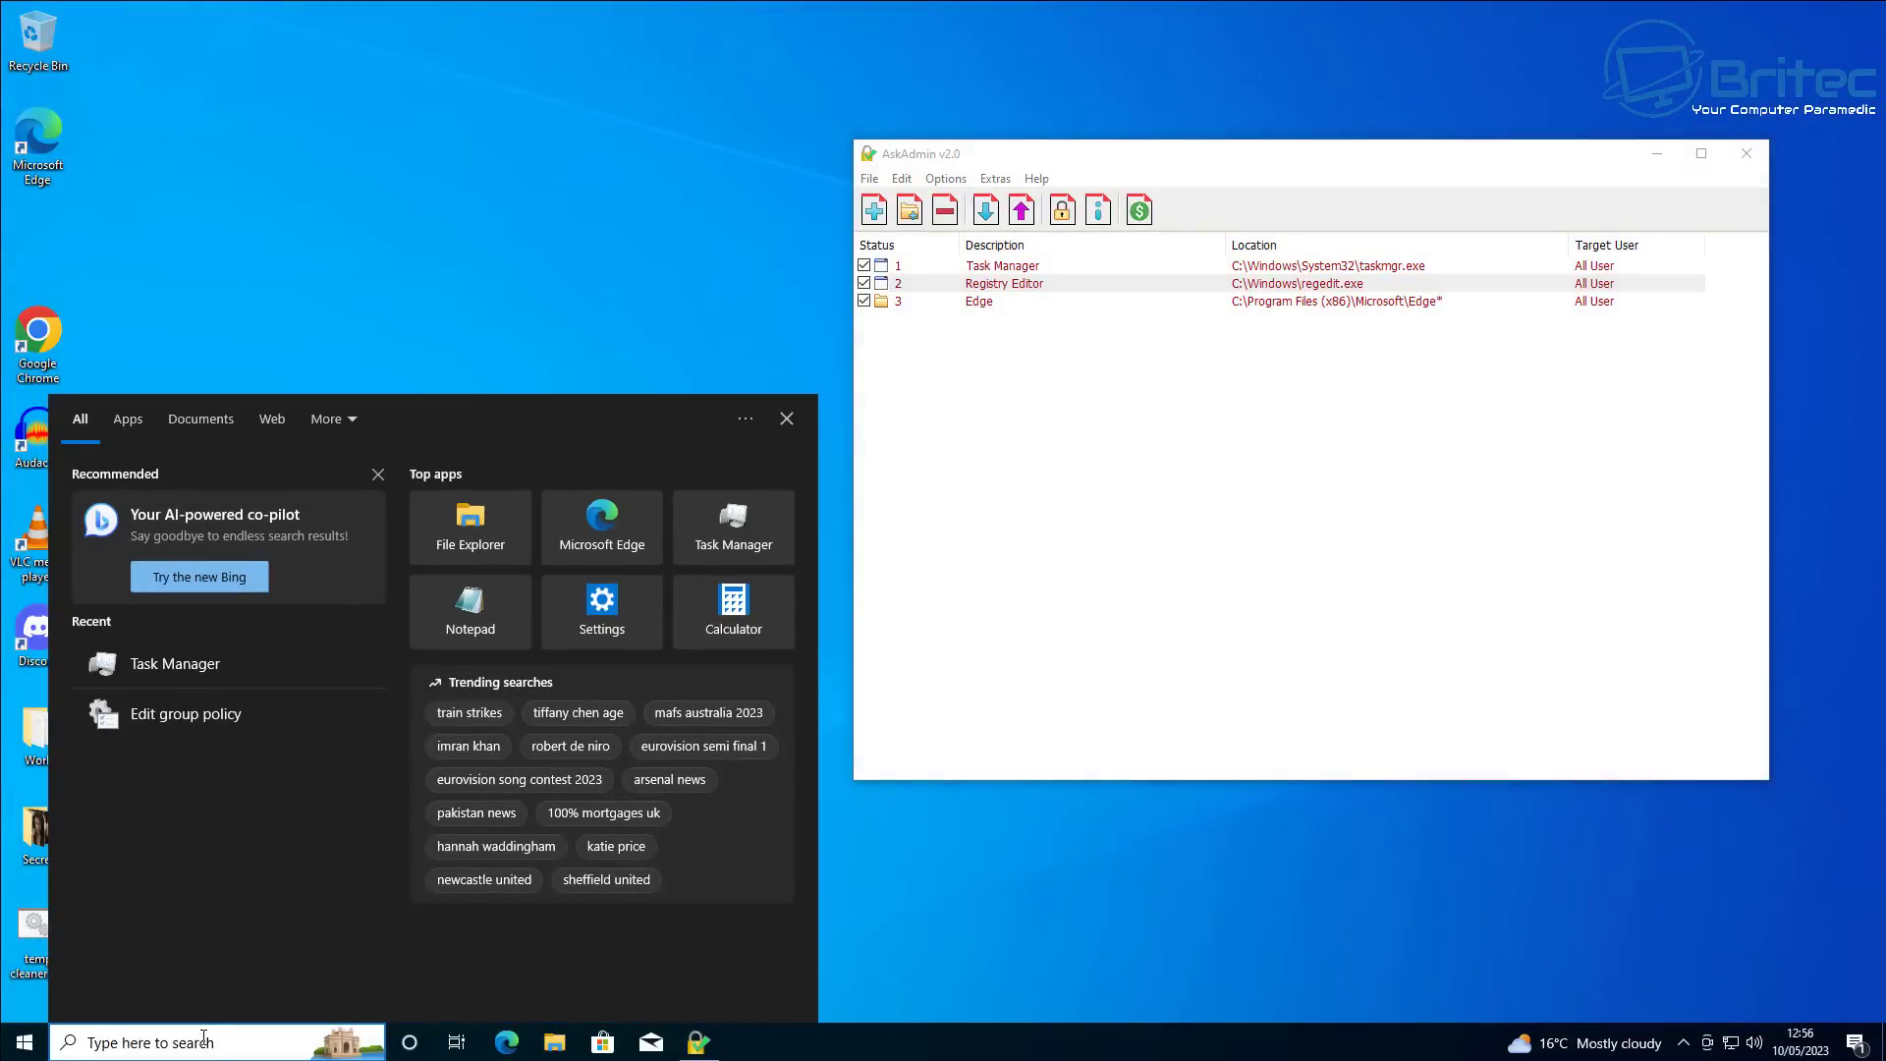
pyautogui.write('regedi')
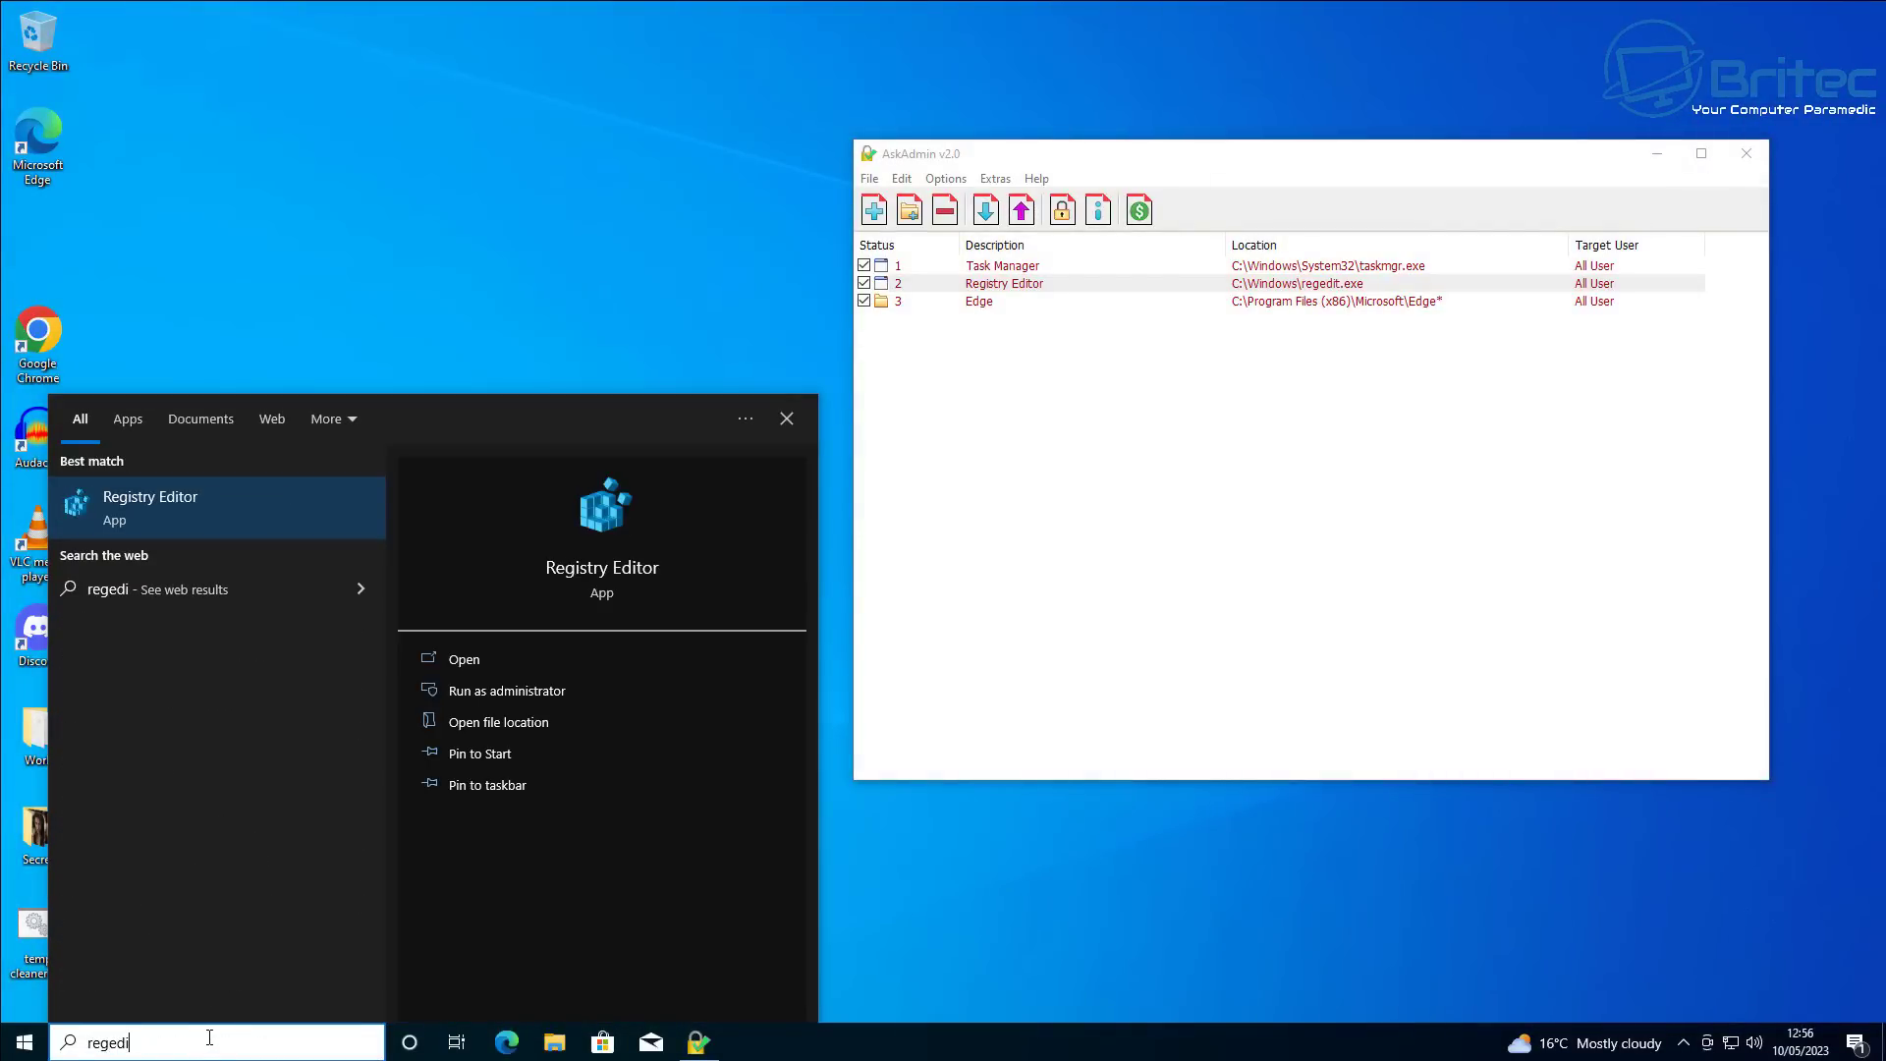
pyautogui.click(202, 508)
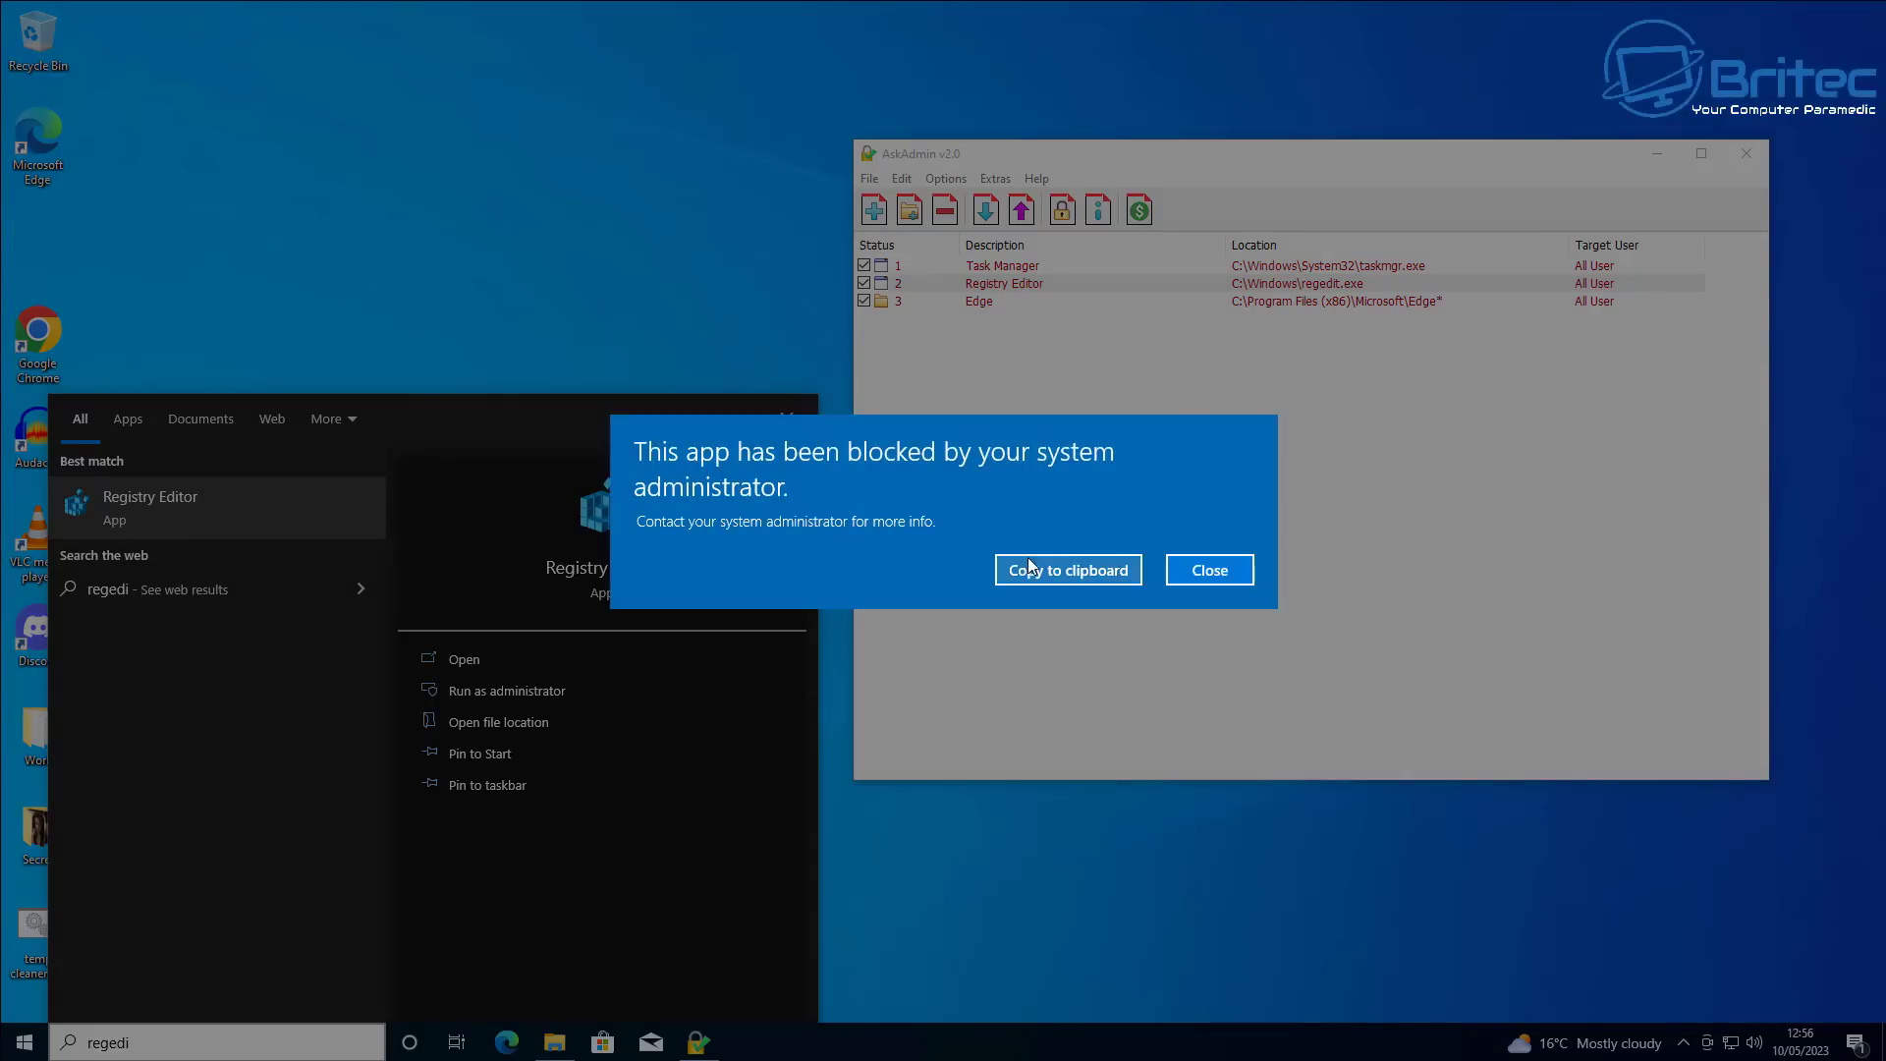
pyautogui.click(1208, 571)
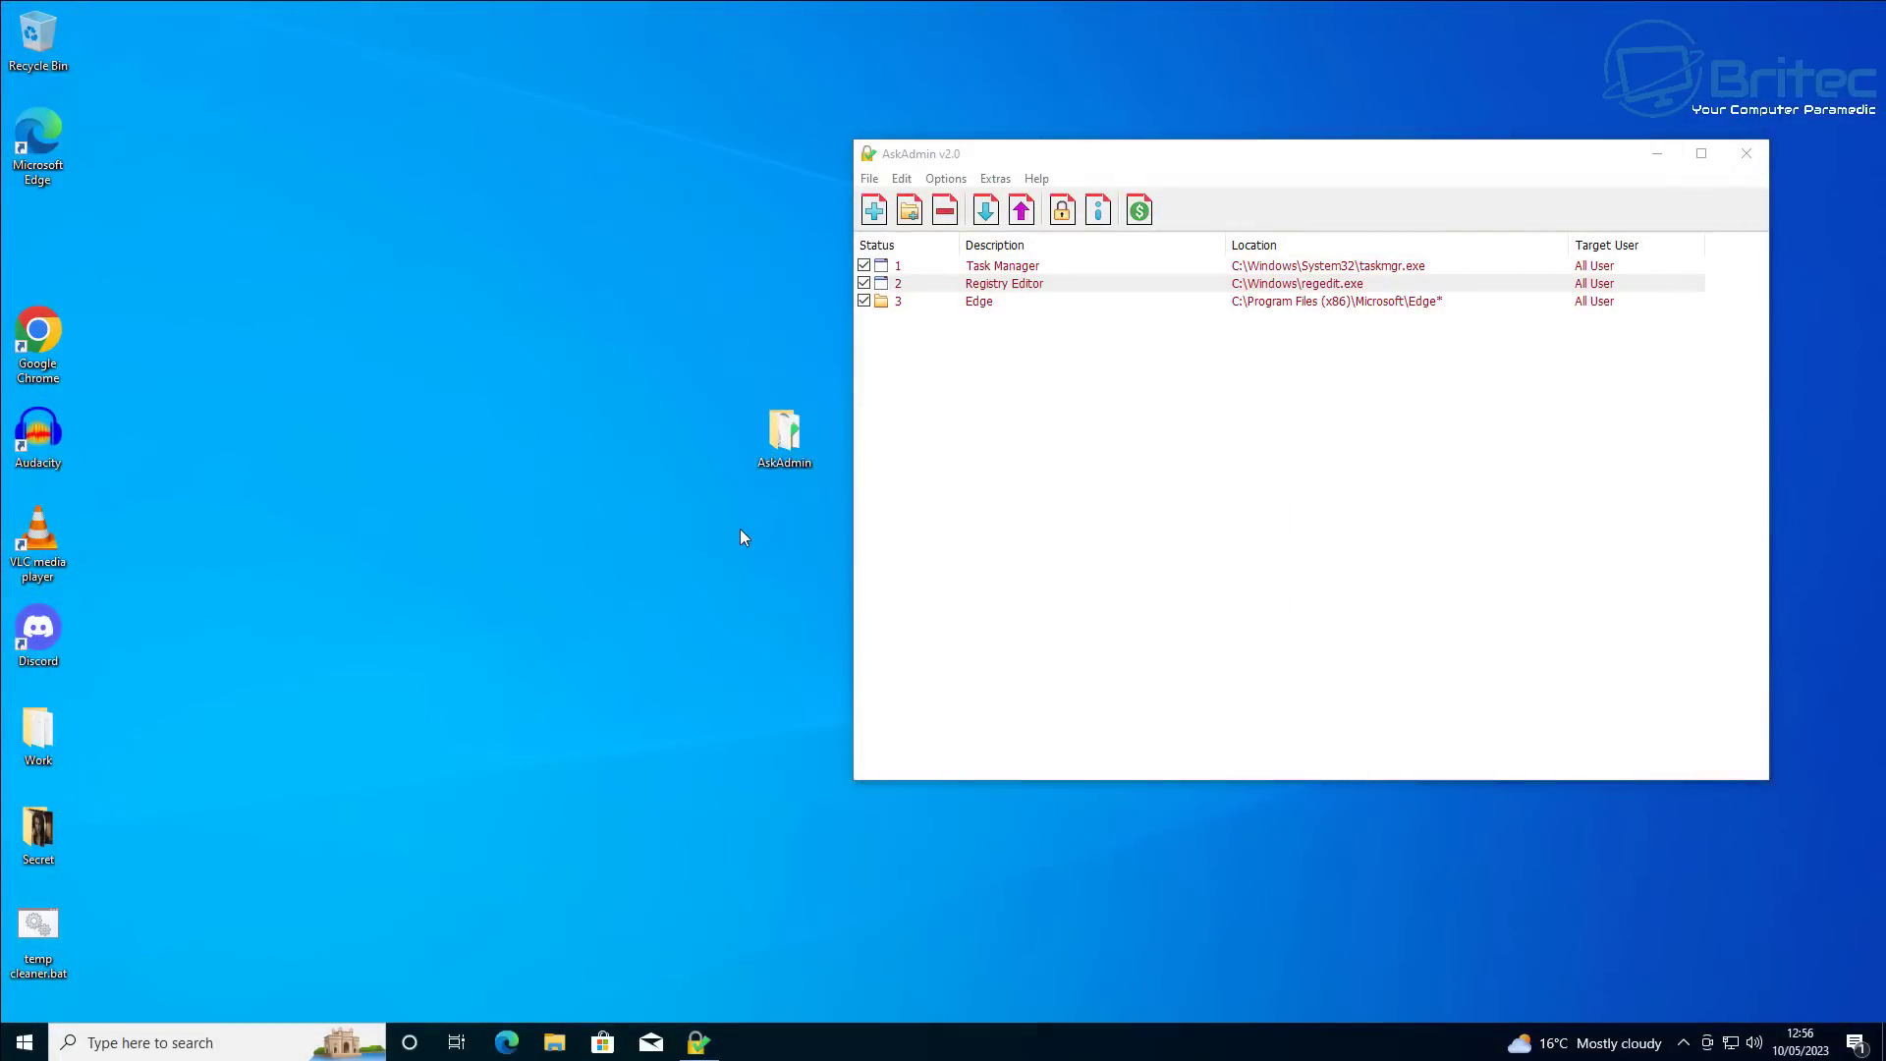
pyautogui.click(864, 301)
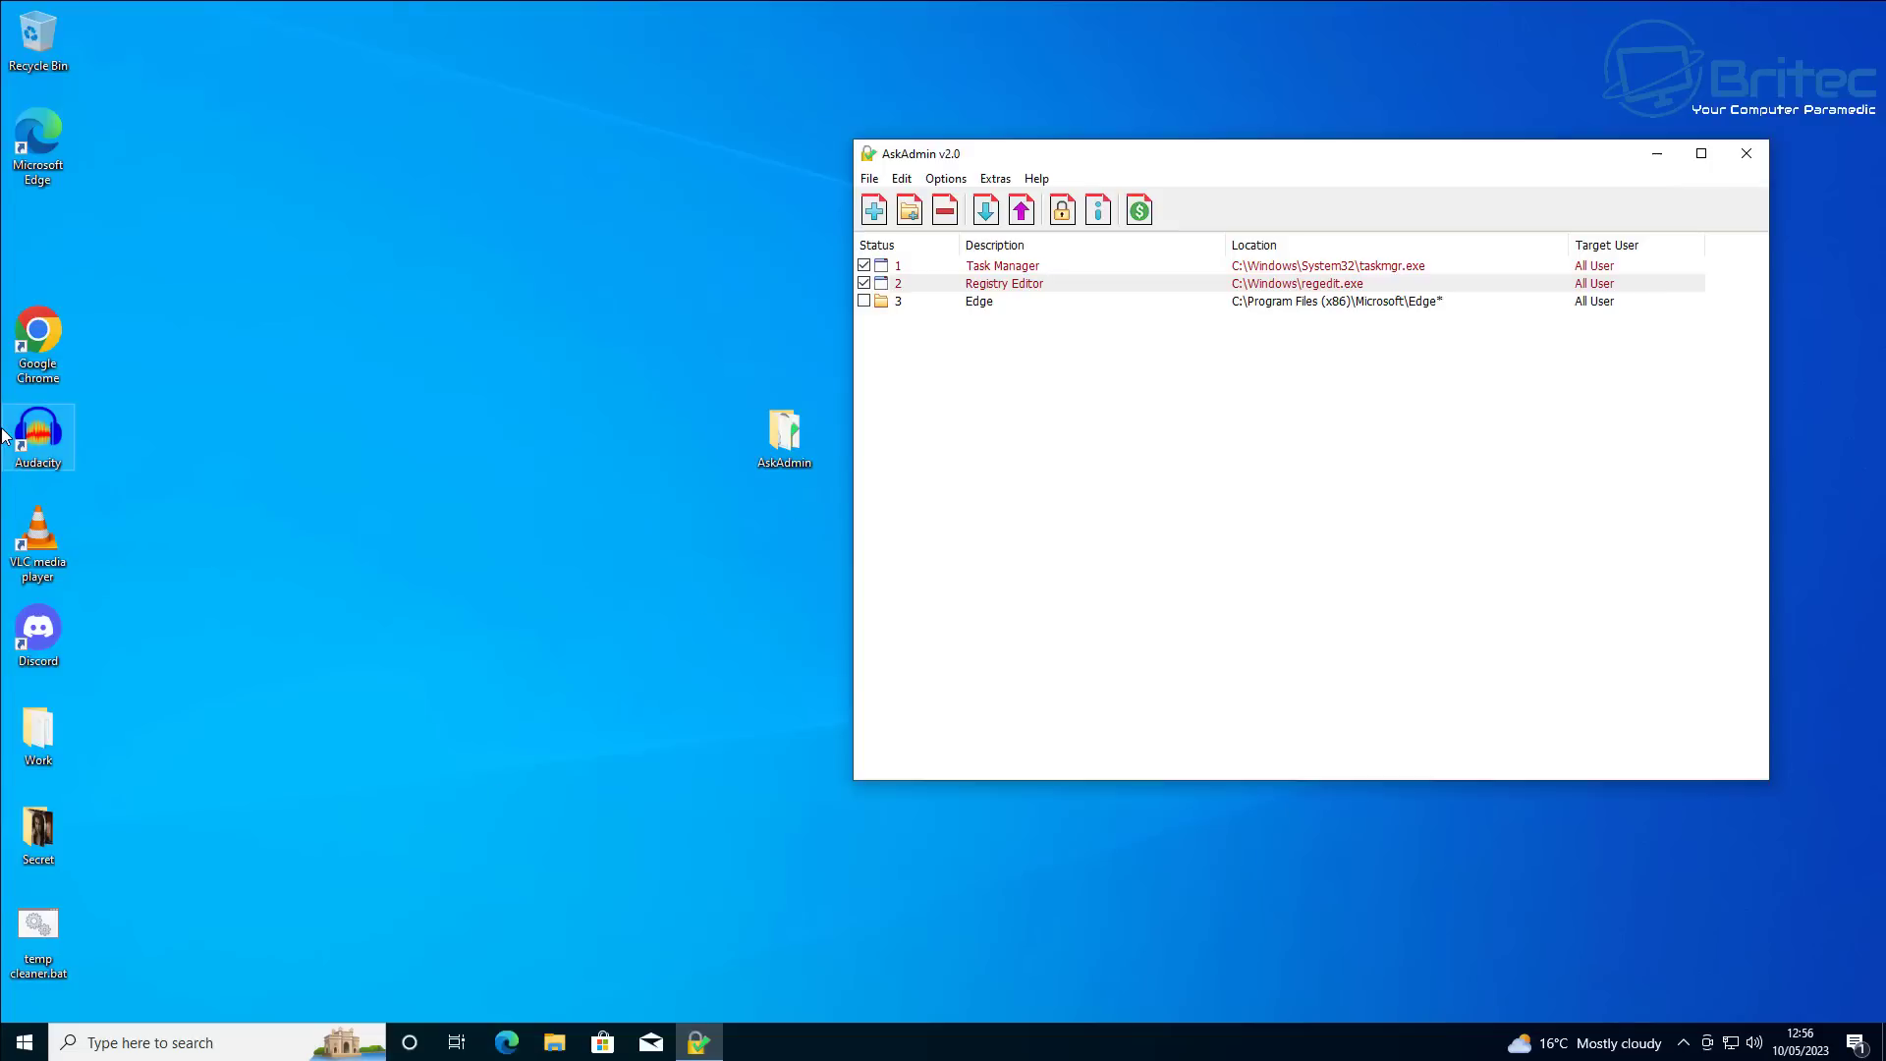
pyautogui.doubleClick(38, 137)
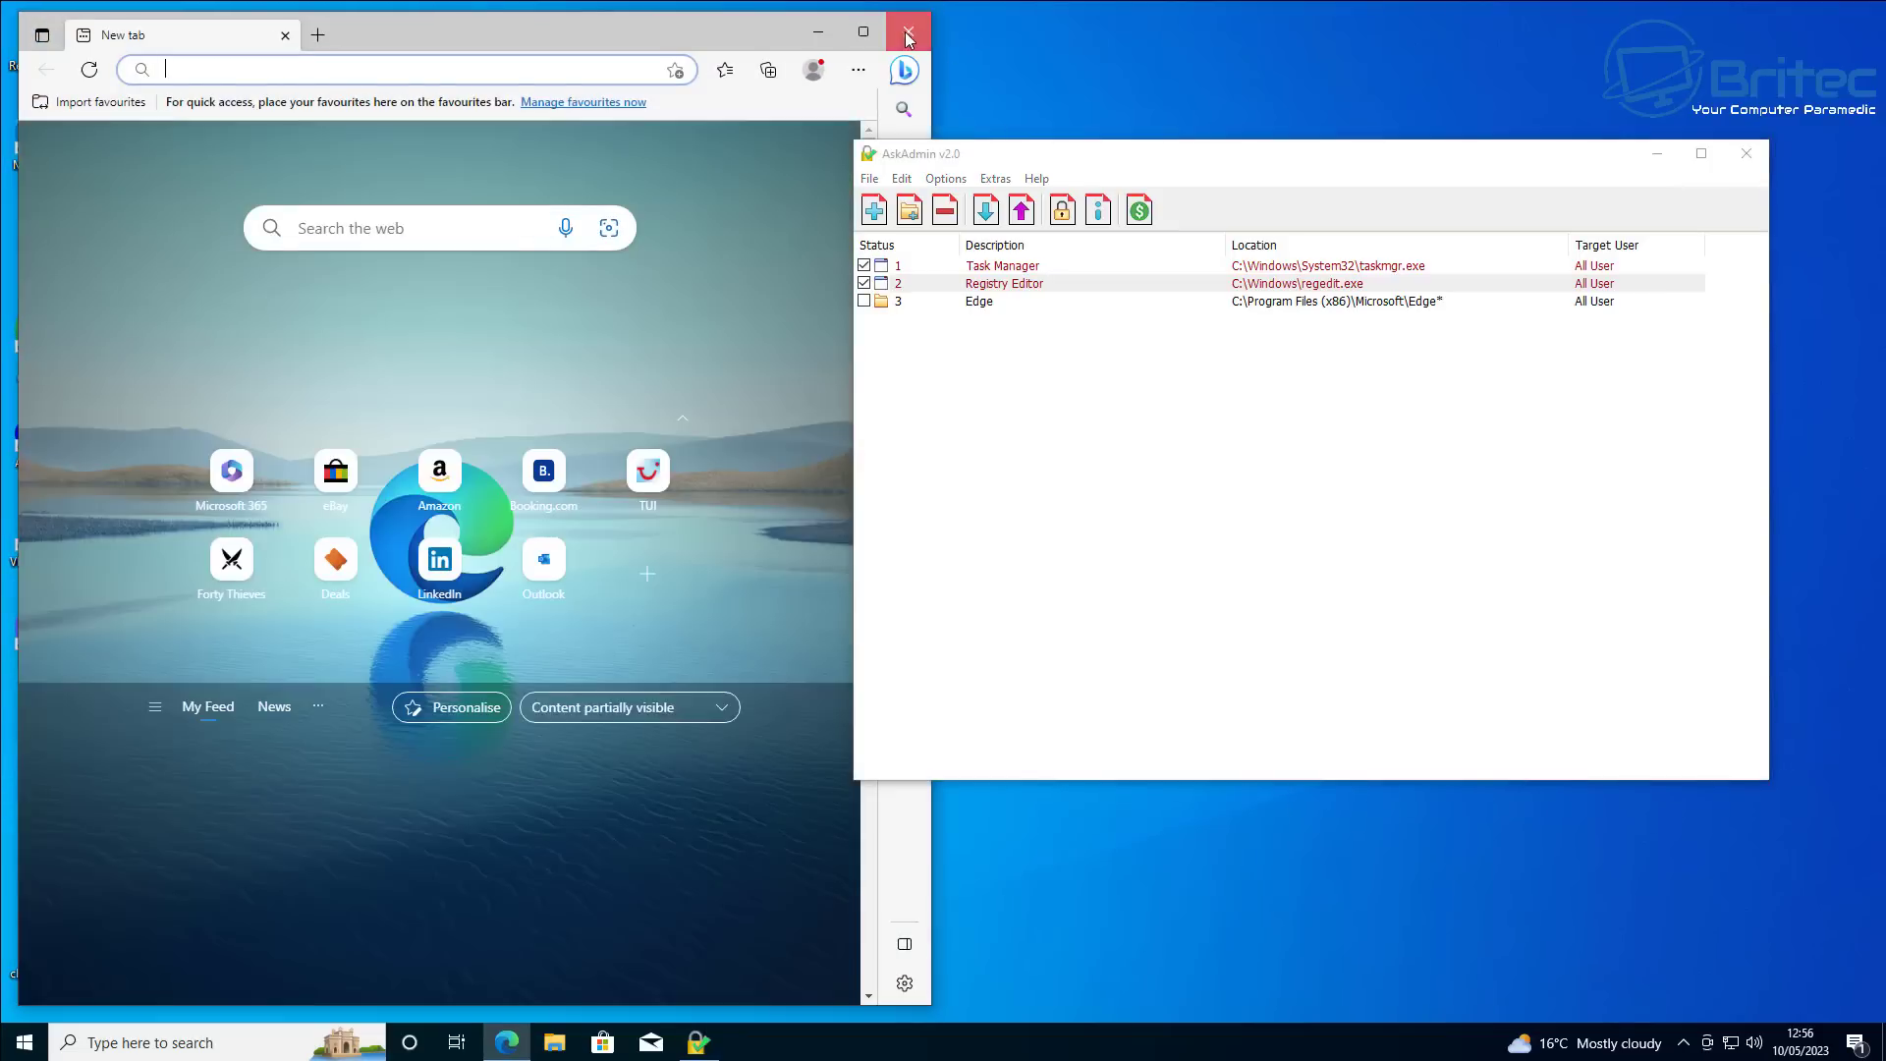
pyautogui.click(896, 35)
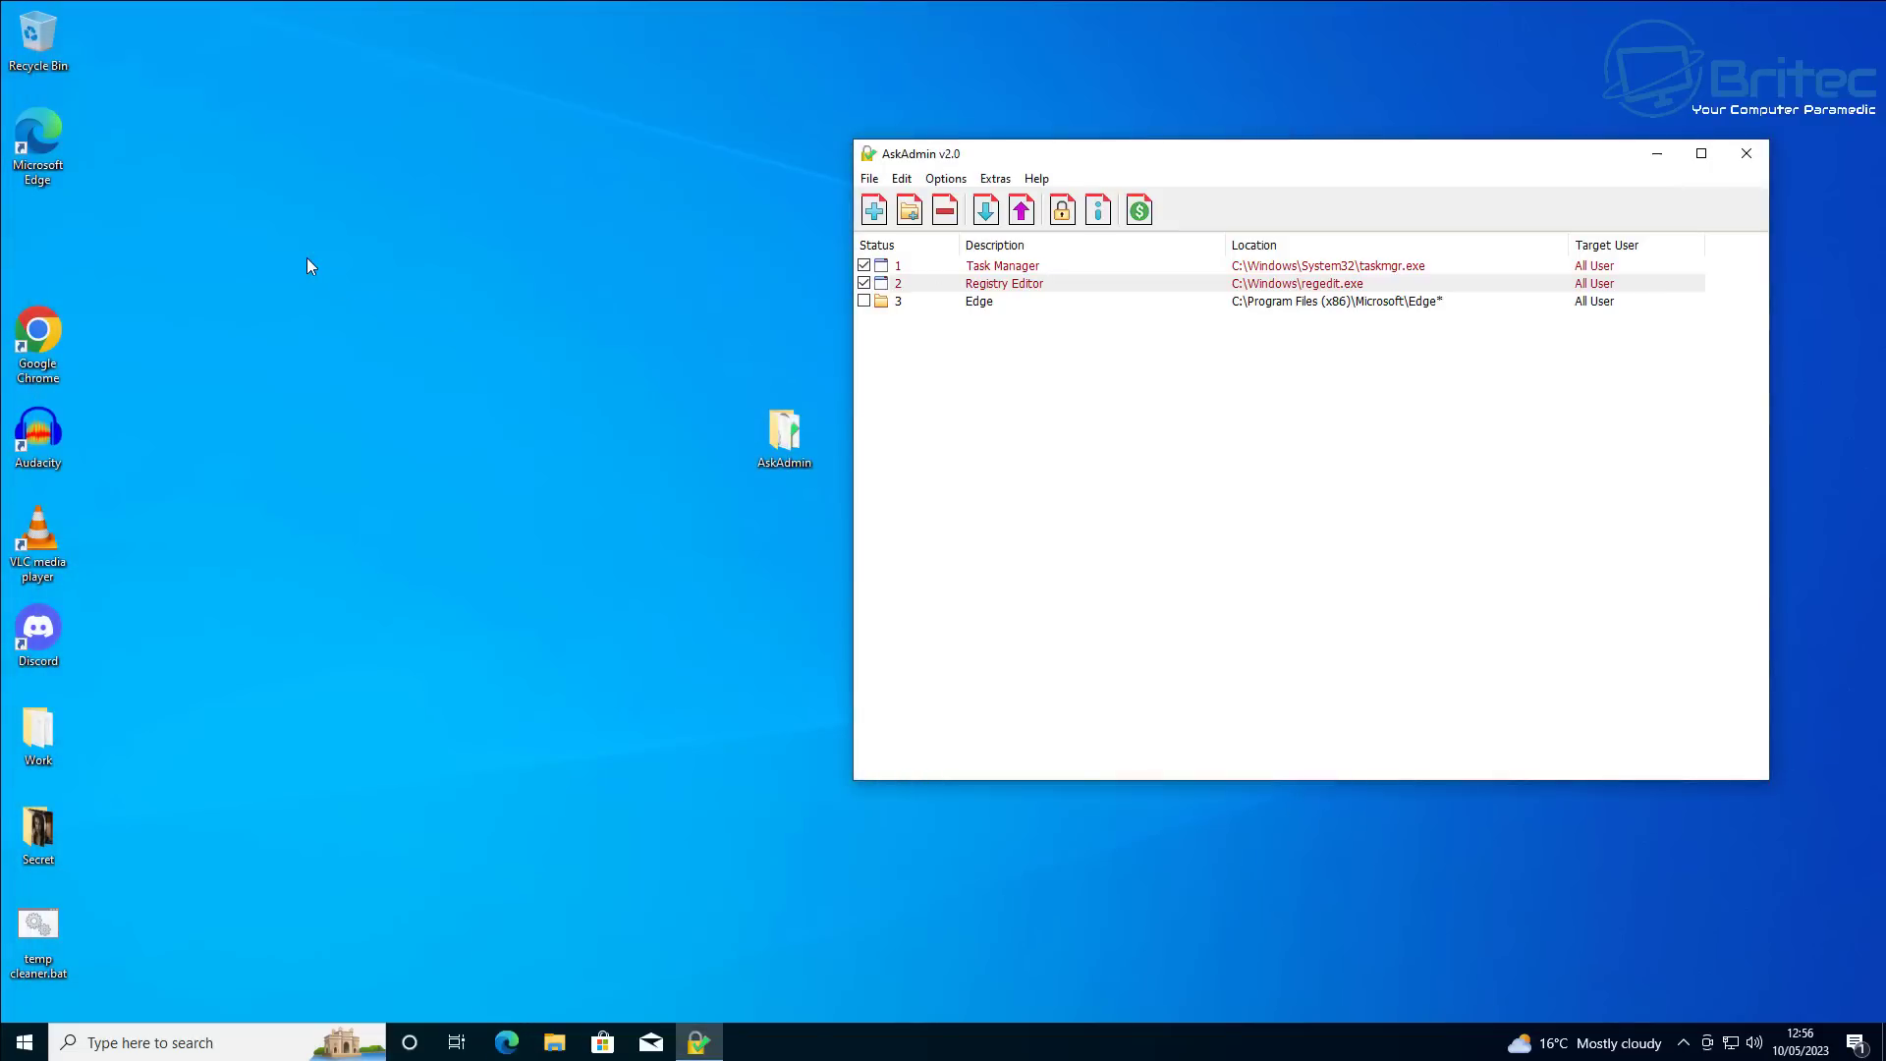
pyautogui.doubleClick(66, 148)
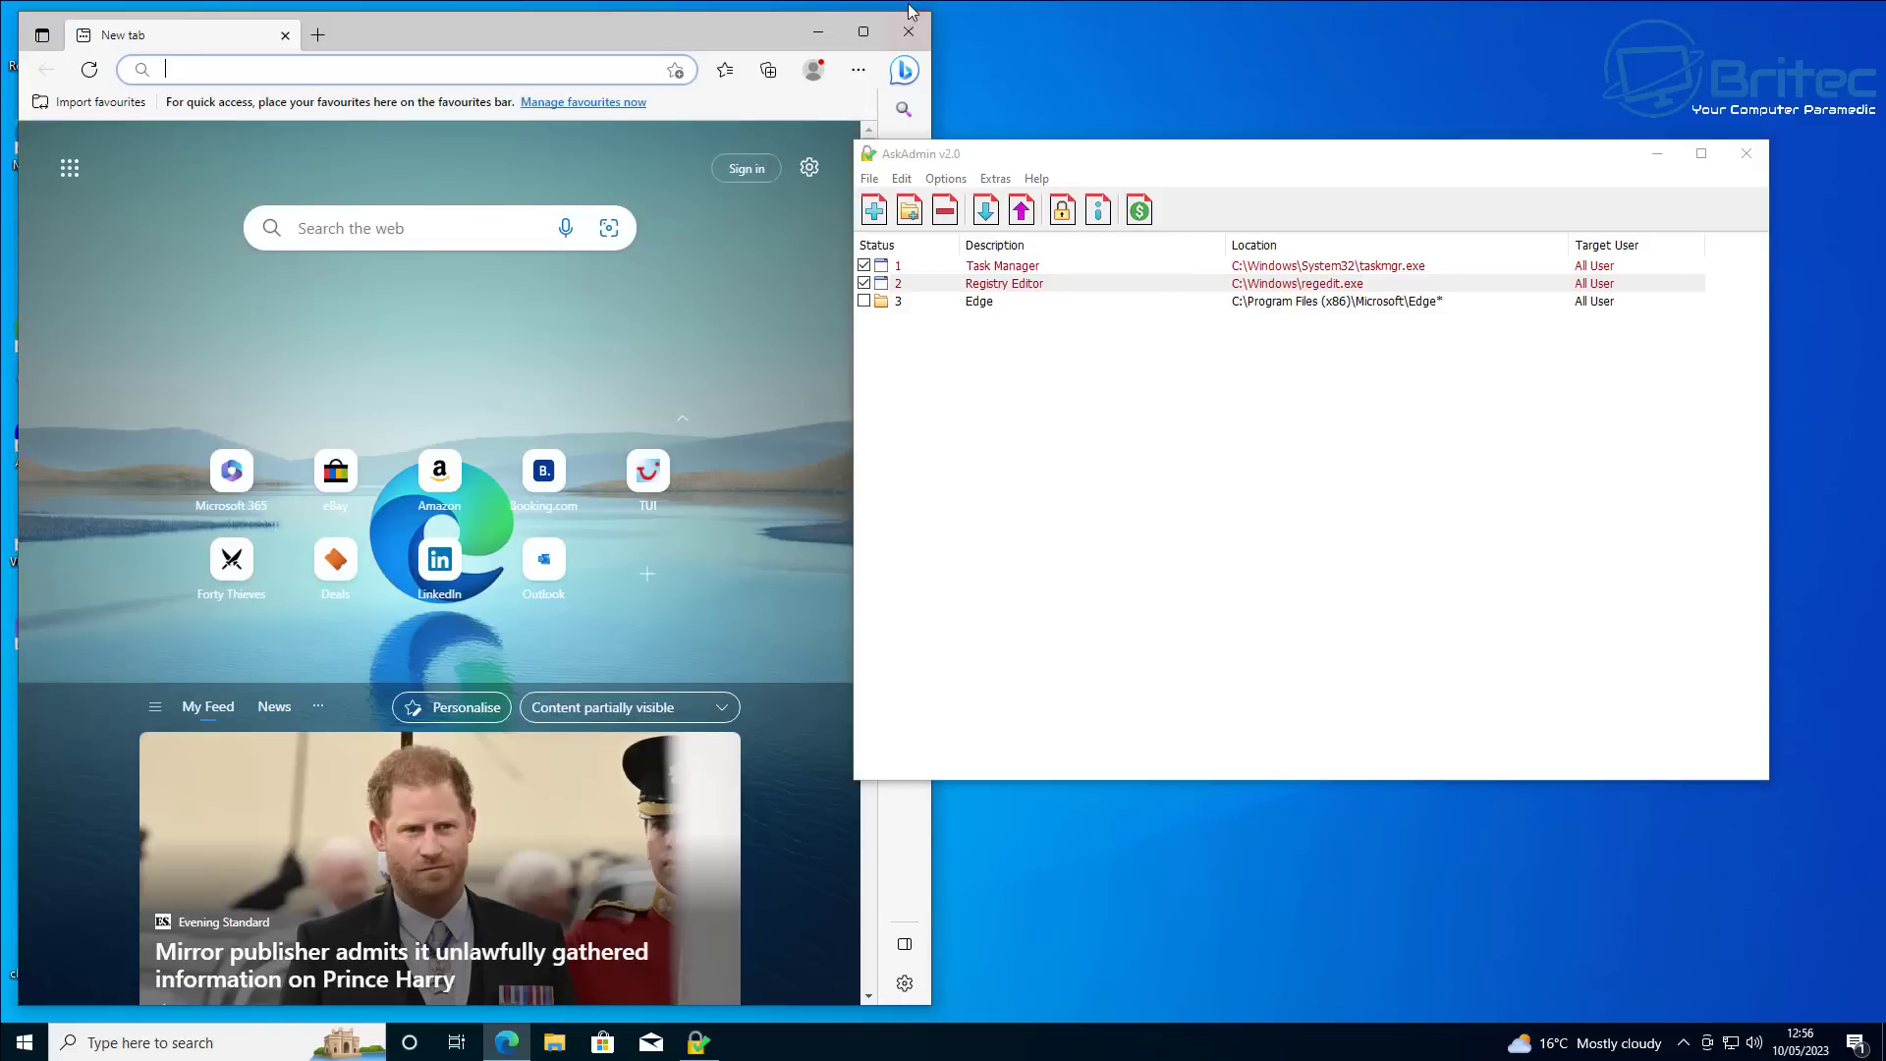
pyautogui.click(908, 29)
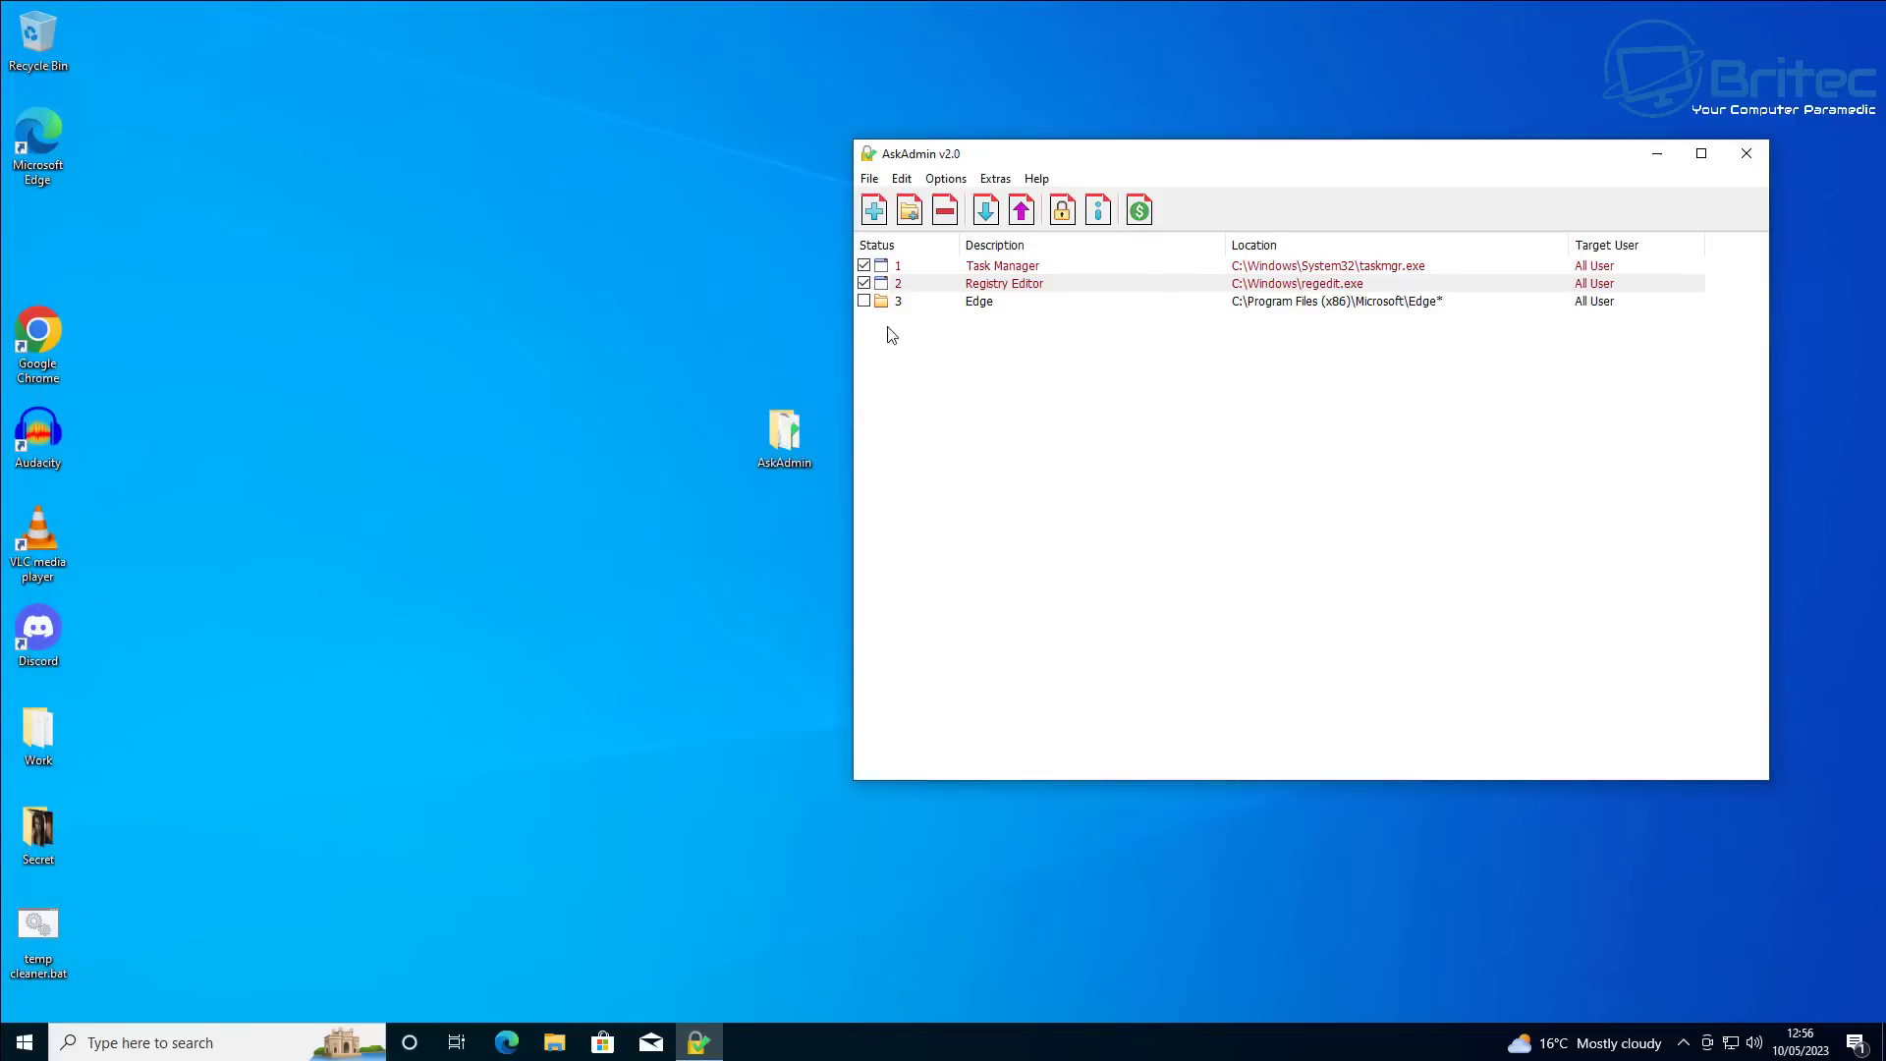
pyautogui.click(864, 301)
pyautogui.click(975, 305)
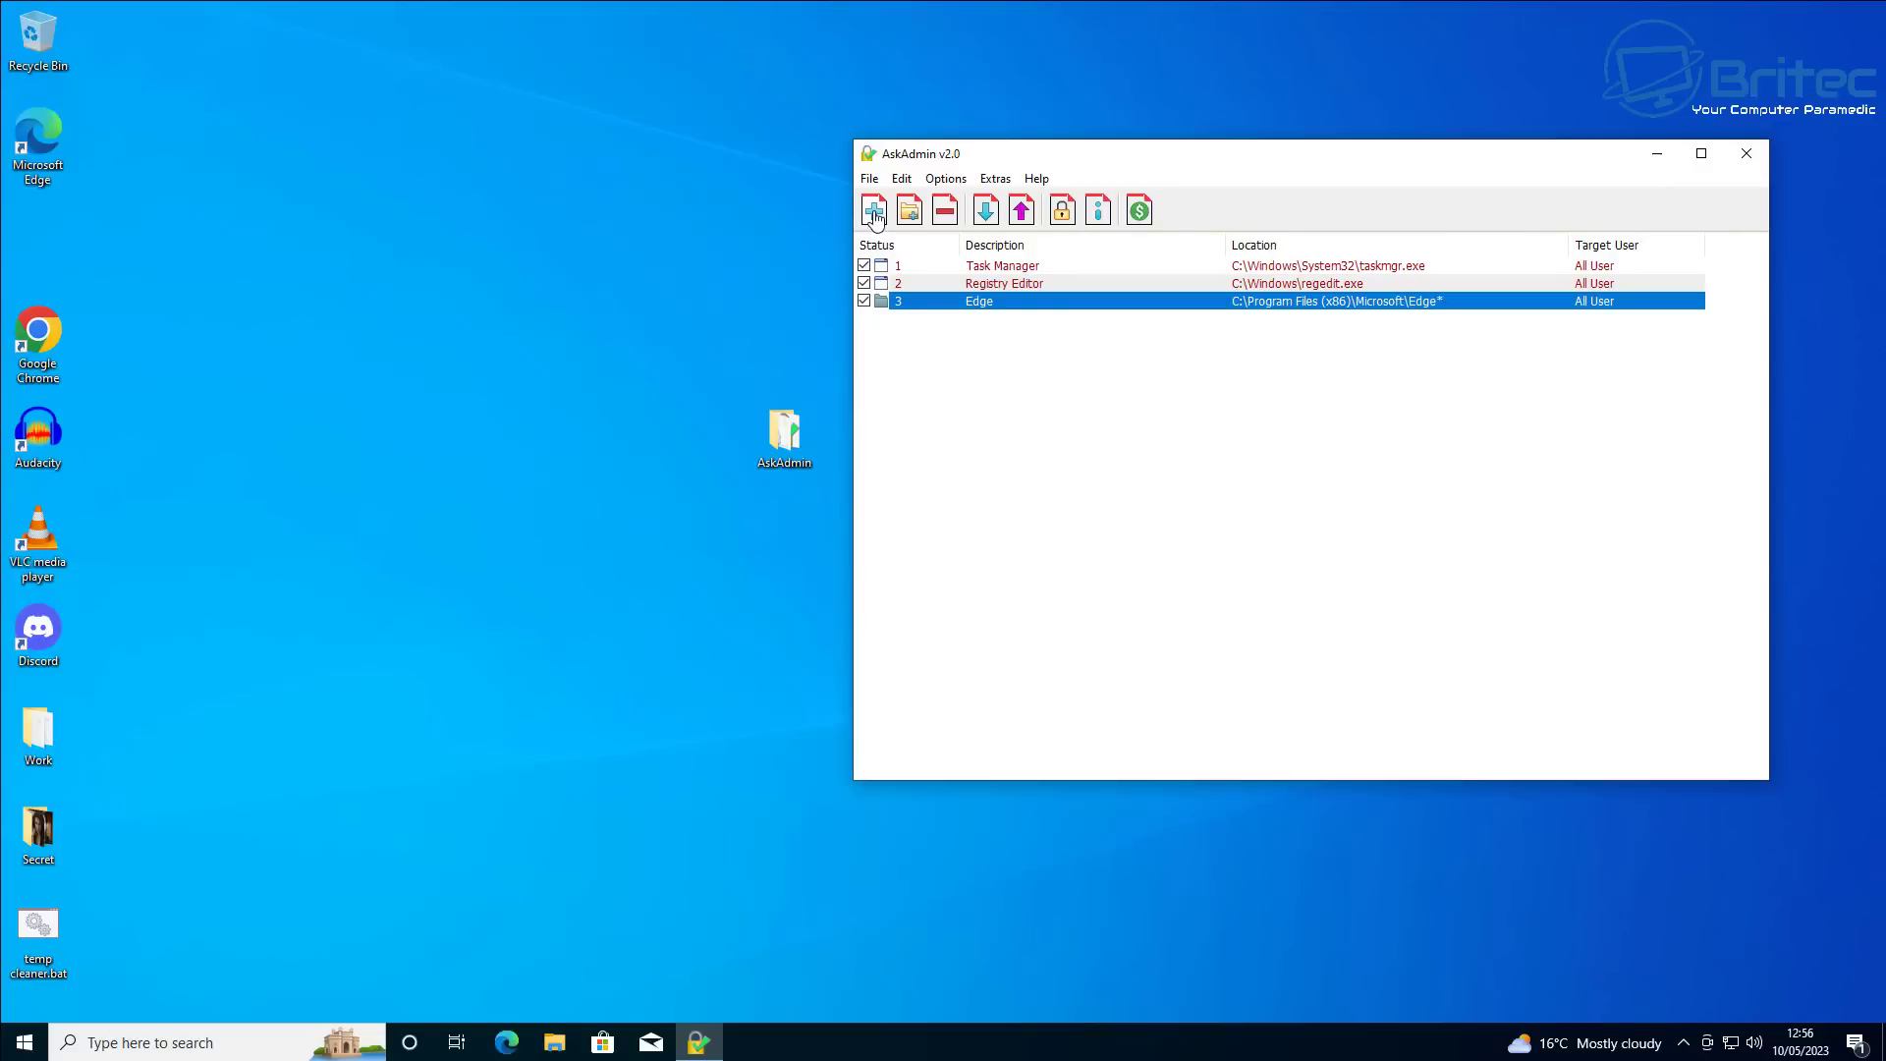
# Delete the Edge entry, then the Task Manager and Registry Editor entries, confirming each removal
pyautogui.click(946, 213)
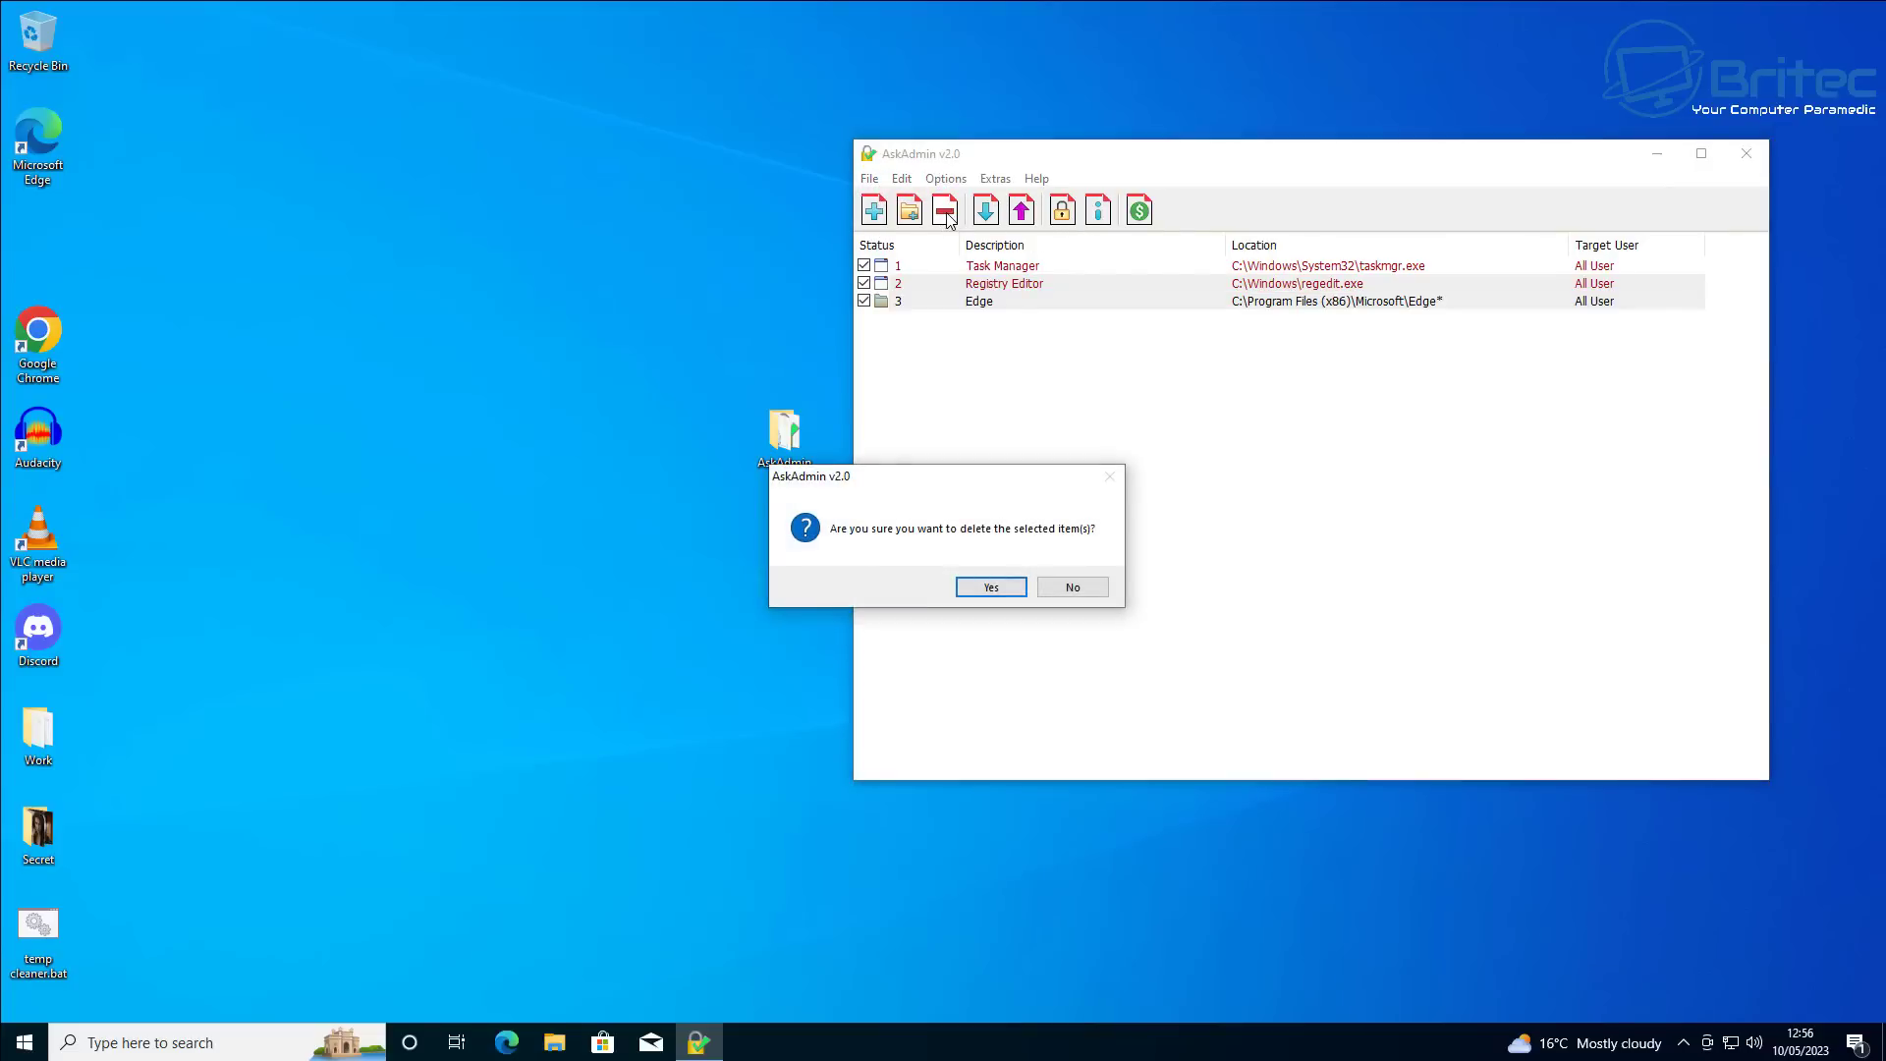
pyautogui.click(990, 586)
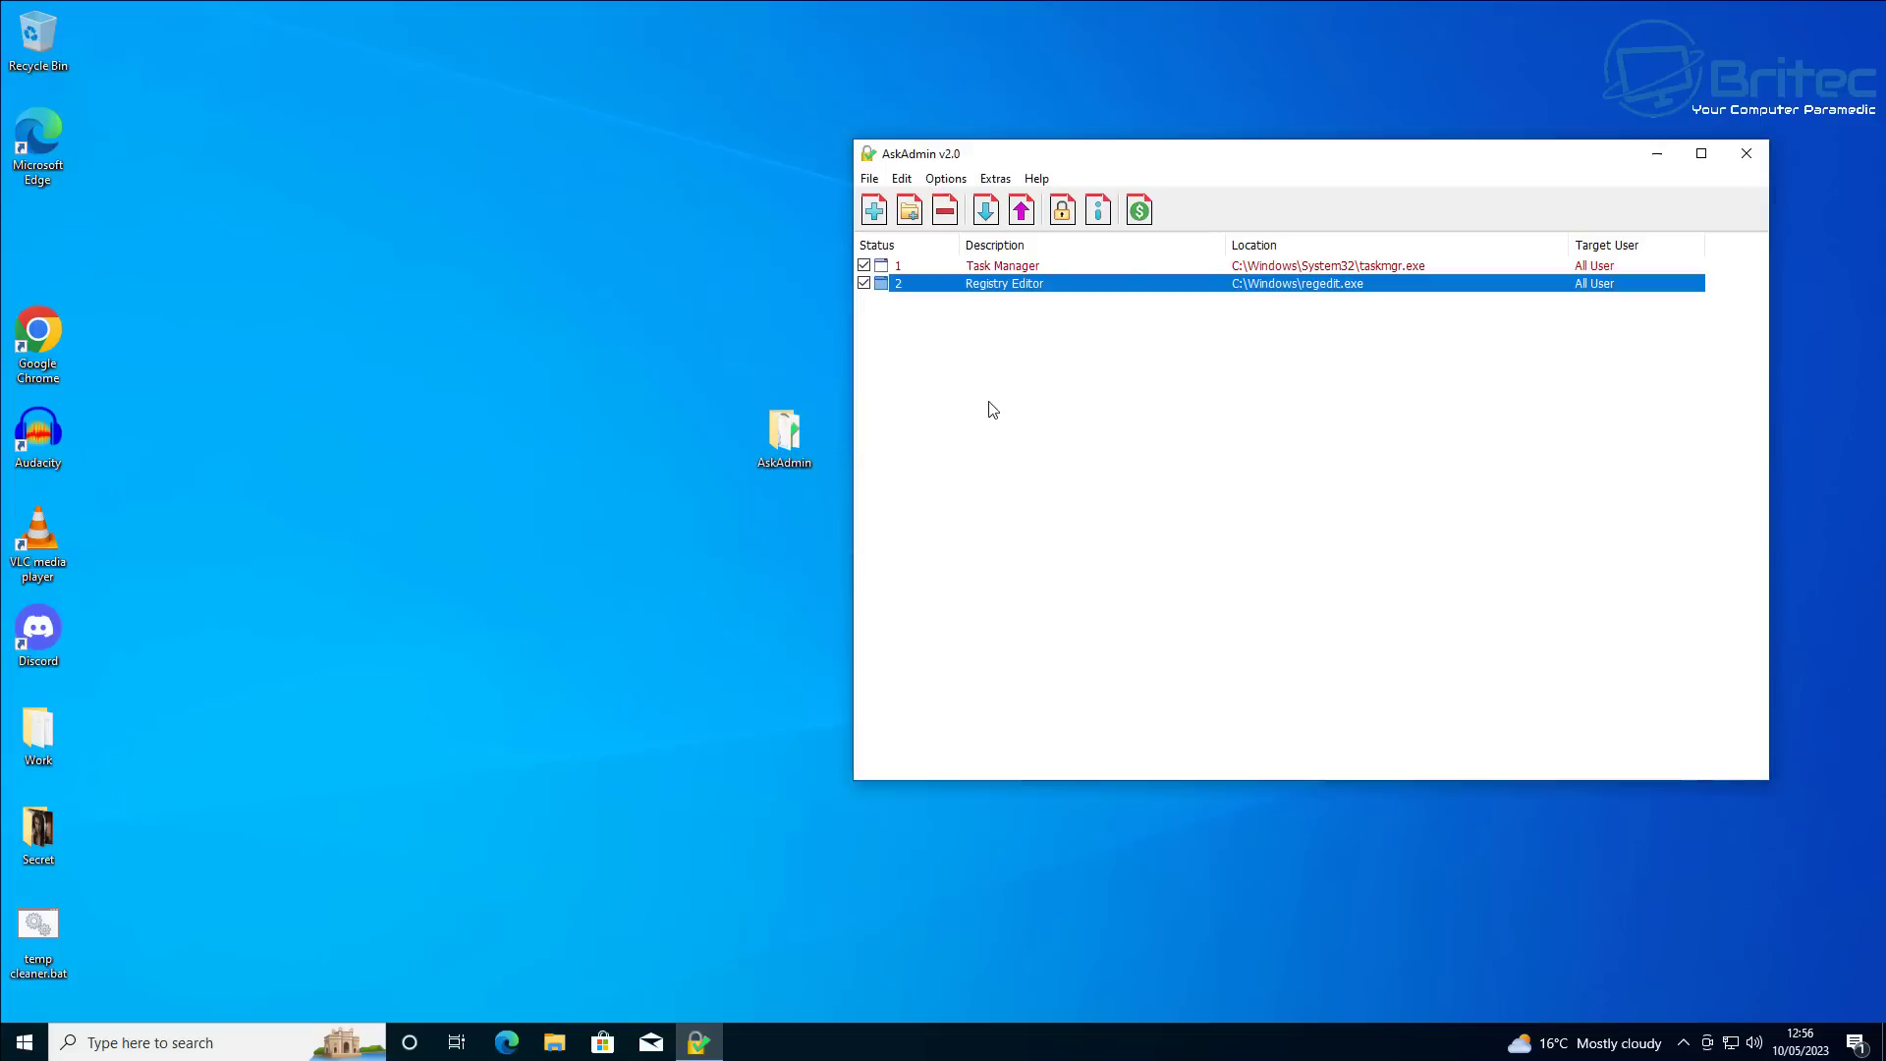
pyautogui.moveTo(982, 323); pyautogui.dragTo(893, 266)
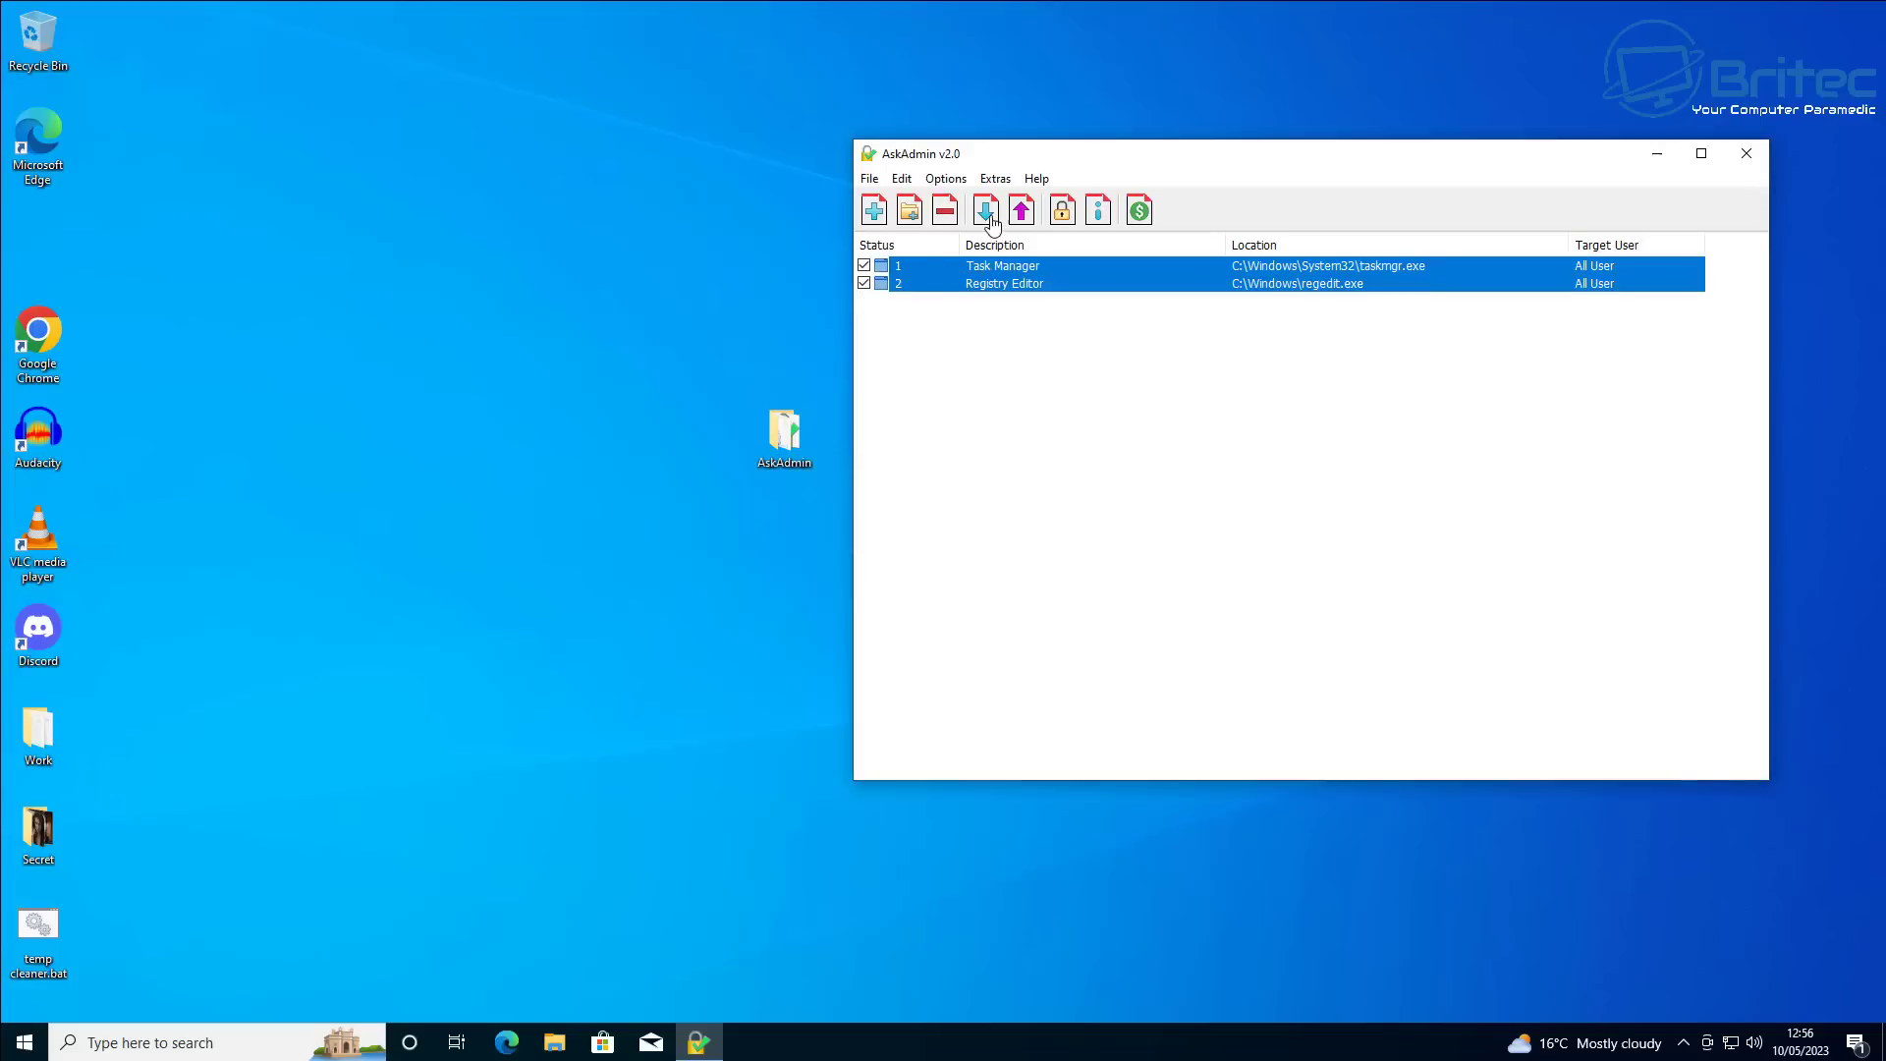
pyautogui.click(946, 212)
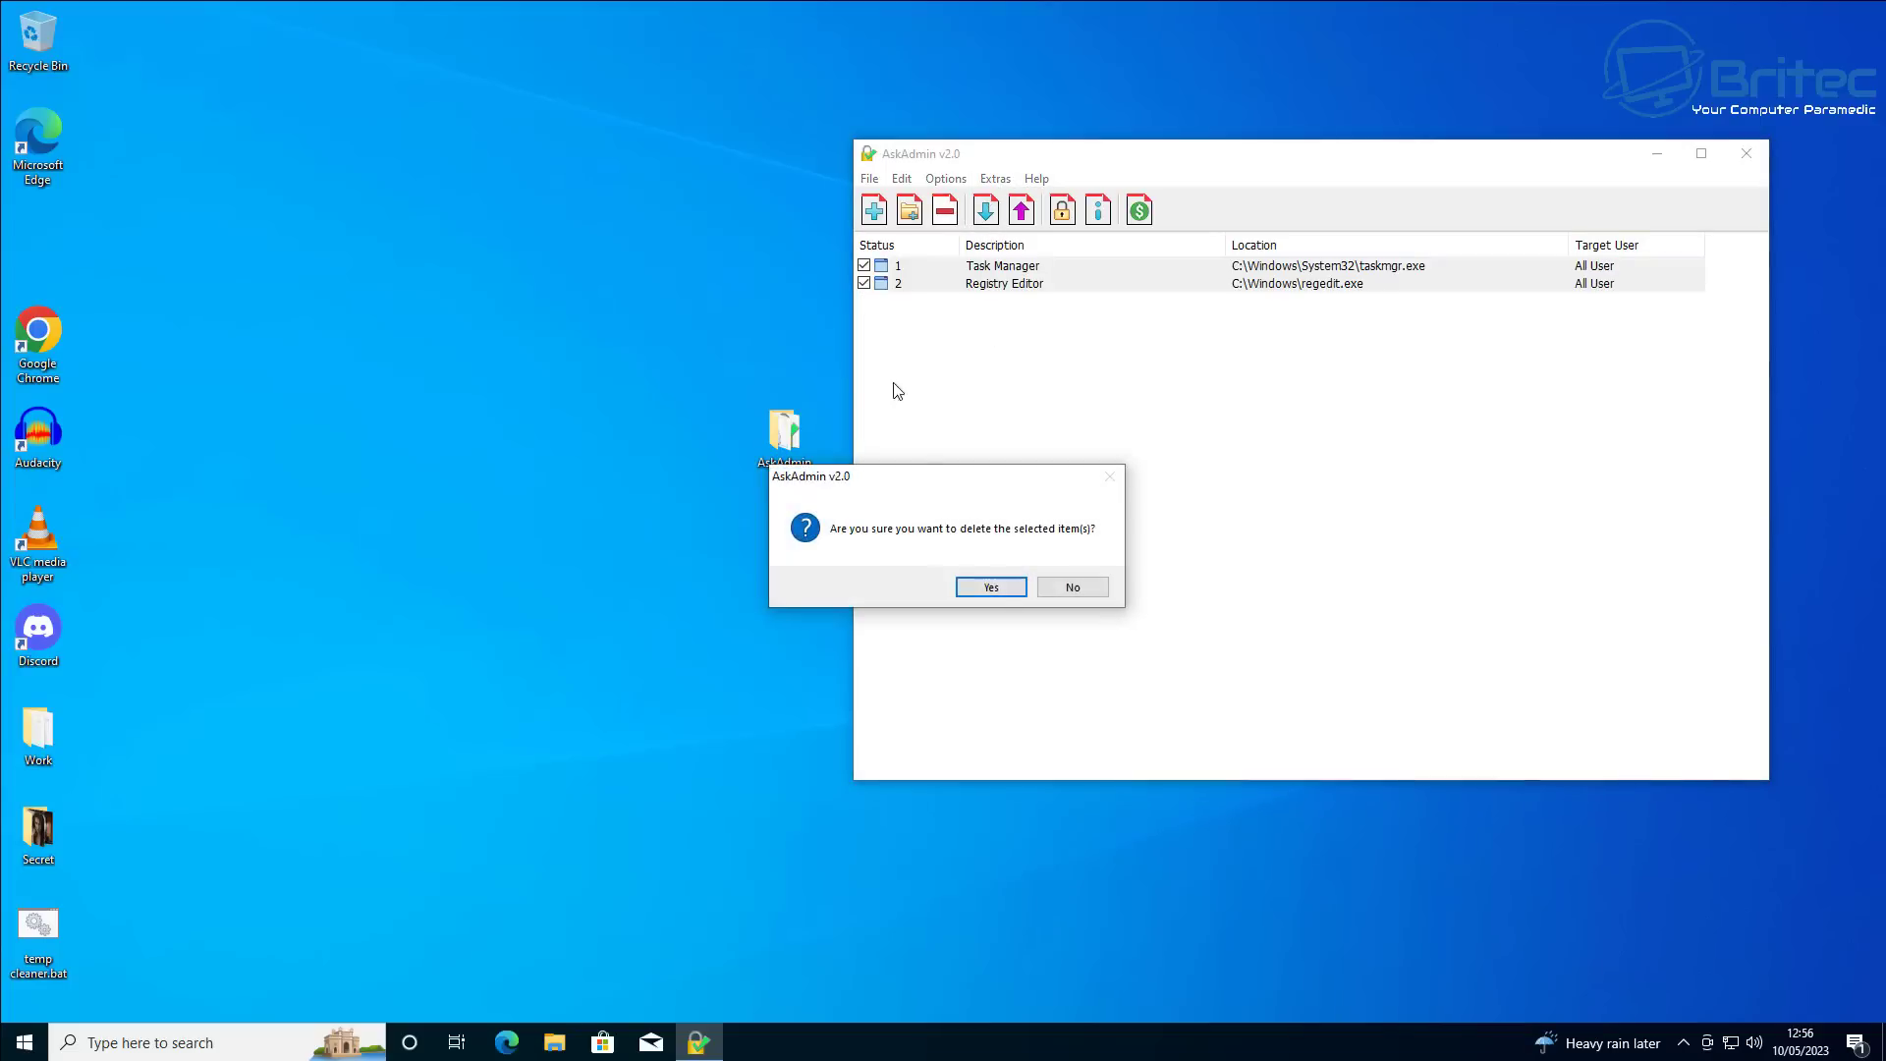
pyautogui.click(1002, 593)
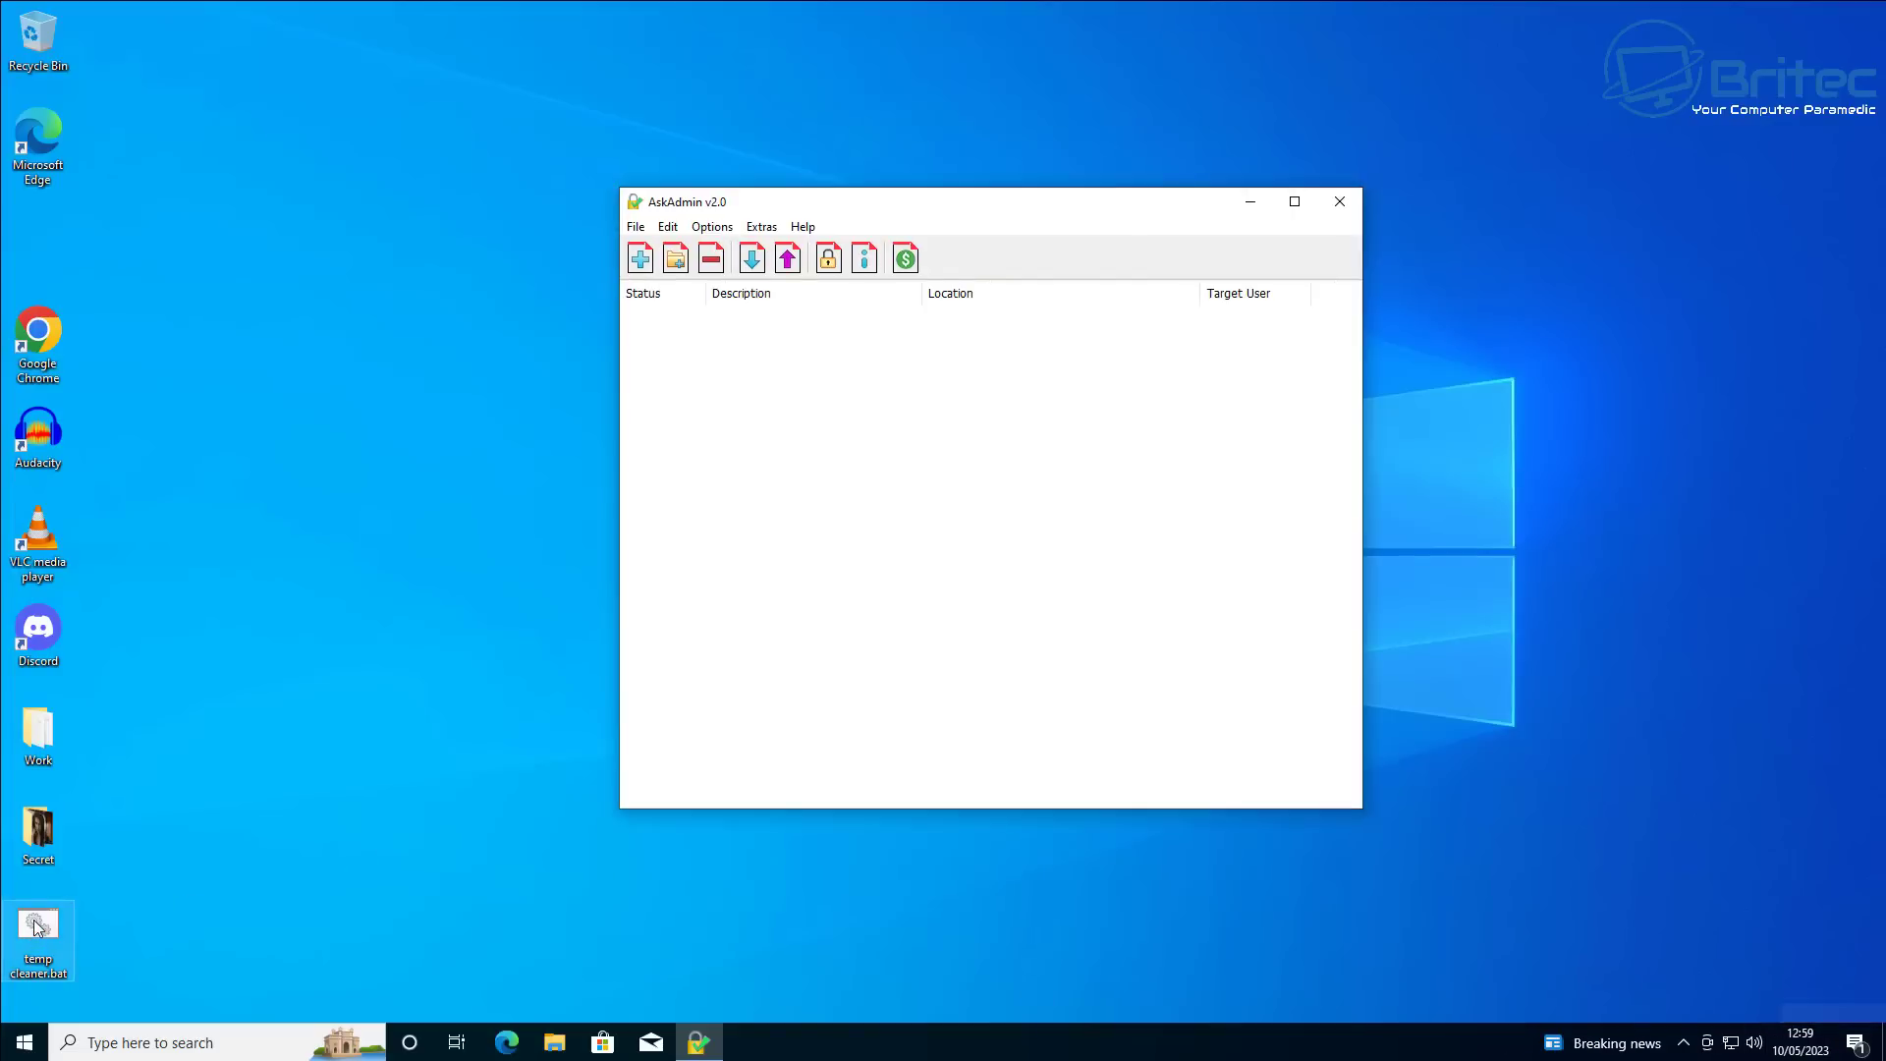
# Drag temp cleaner.bat from the desktop into AskAdmin to block it, then try launching it
pyautogui.moveTo(36, 933); pyautogui.dragTo(747, 385)
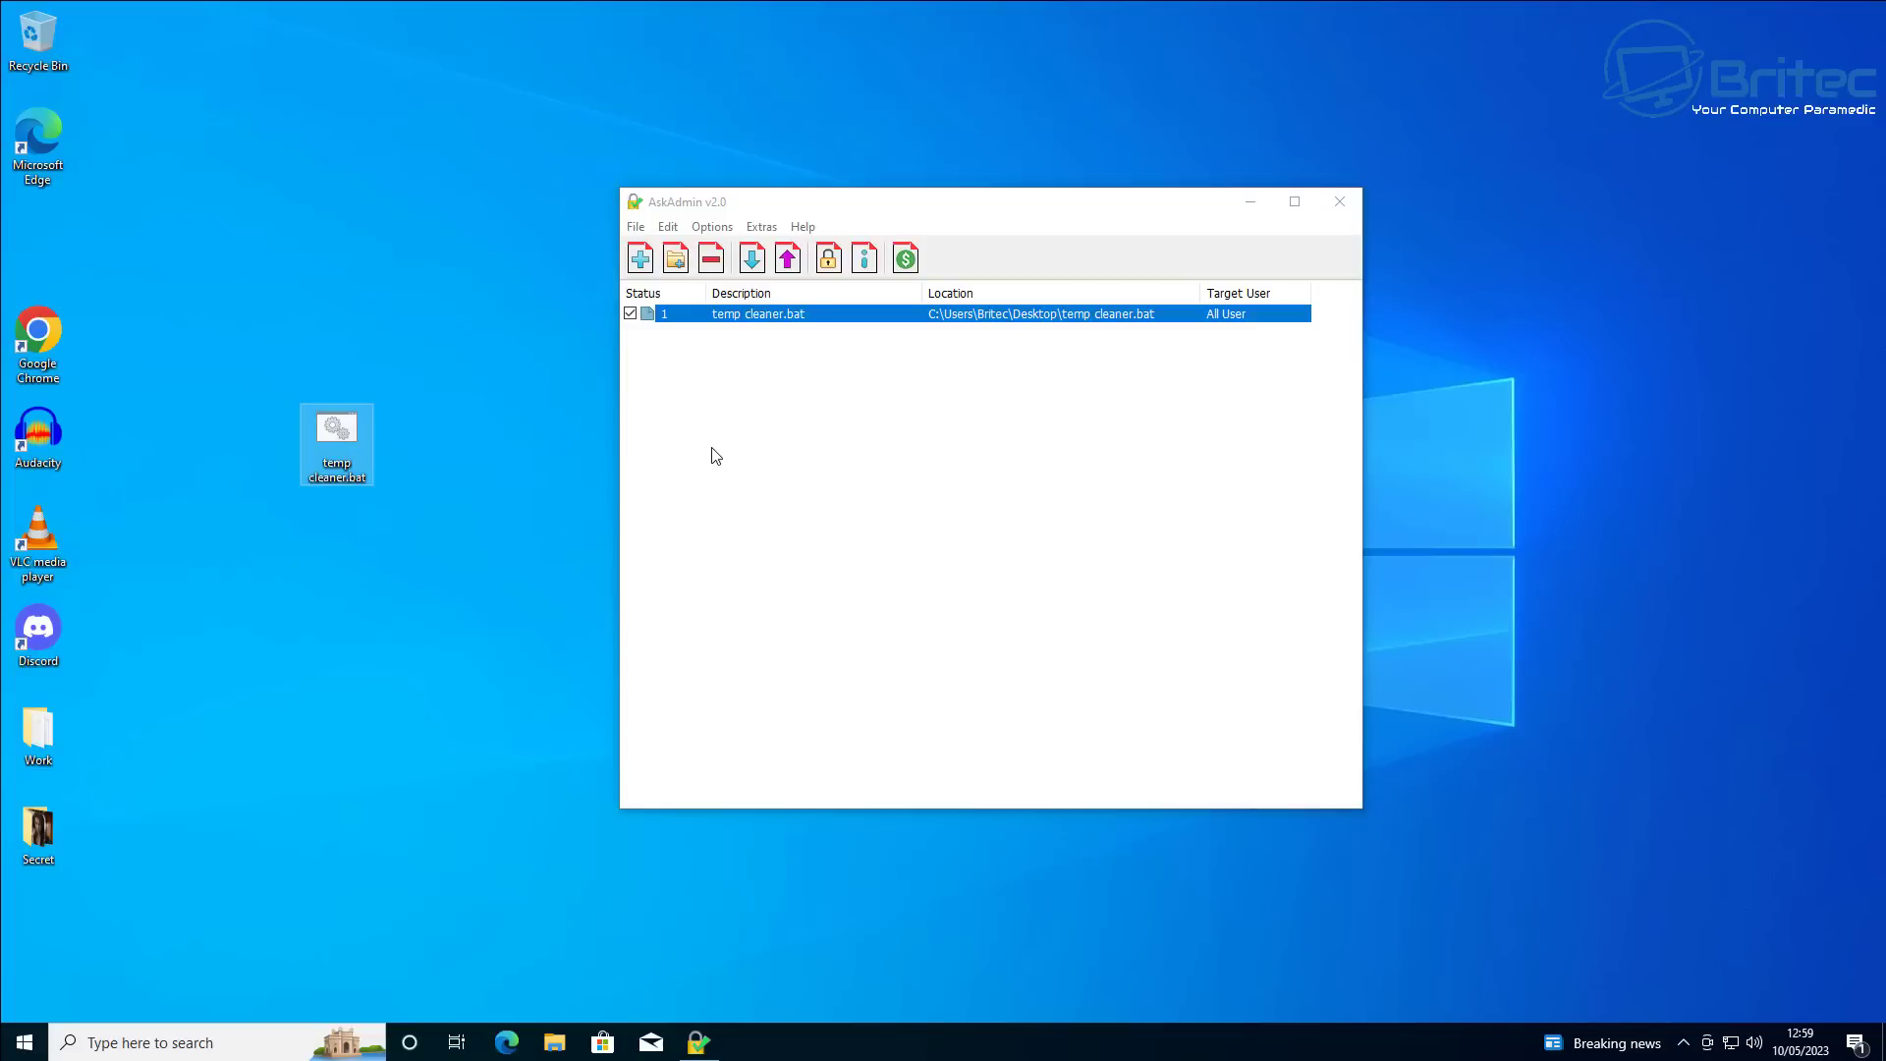
pyautogui.doubleClick(337, 432)
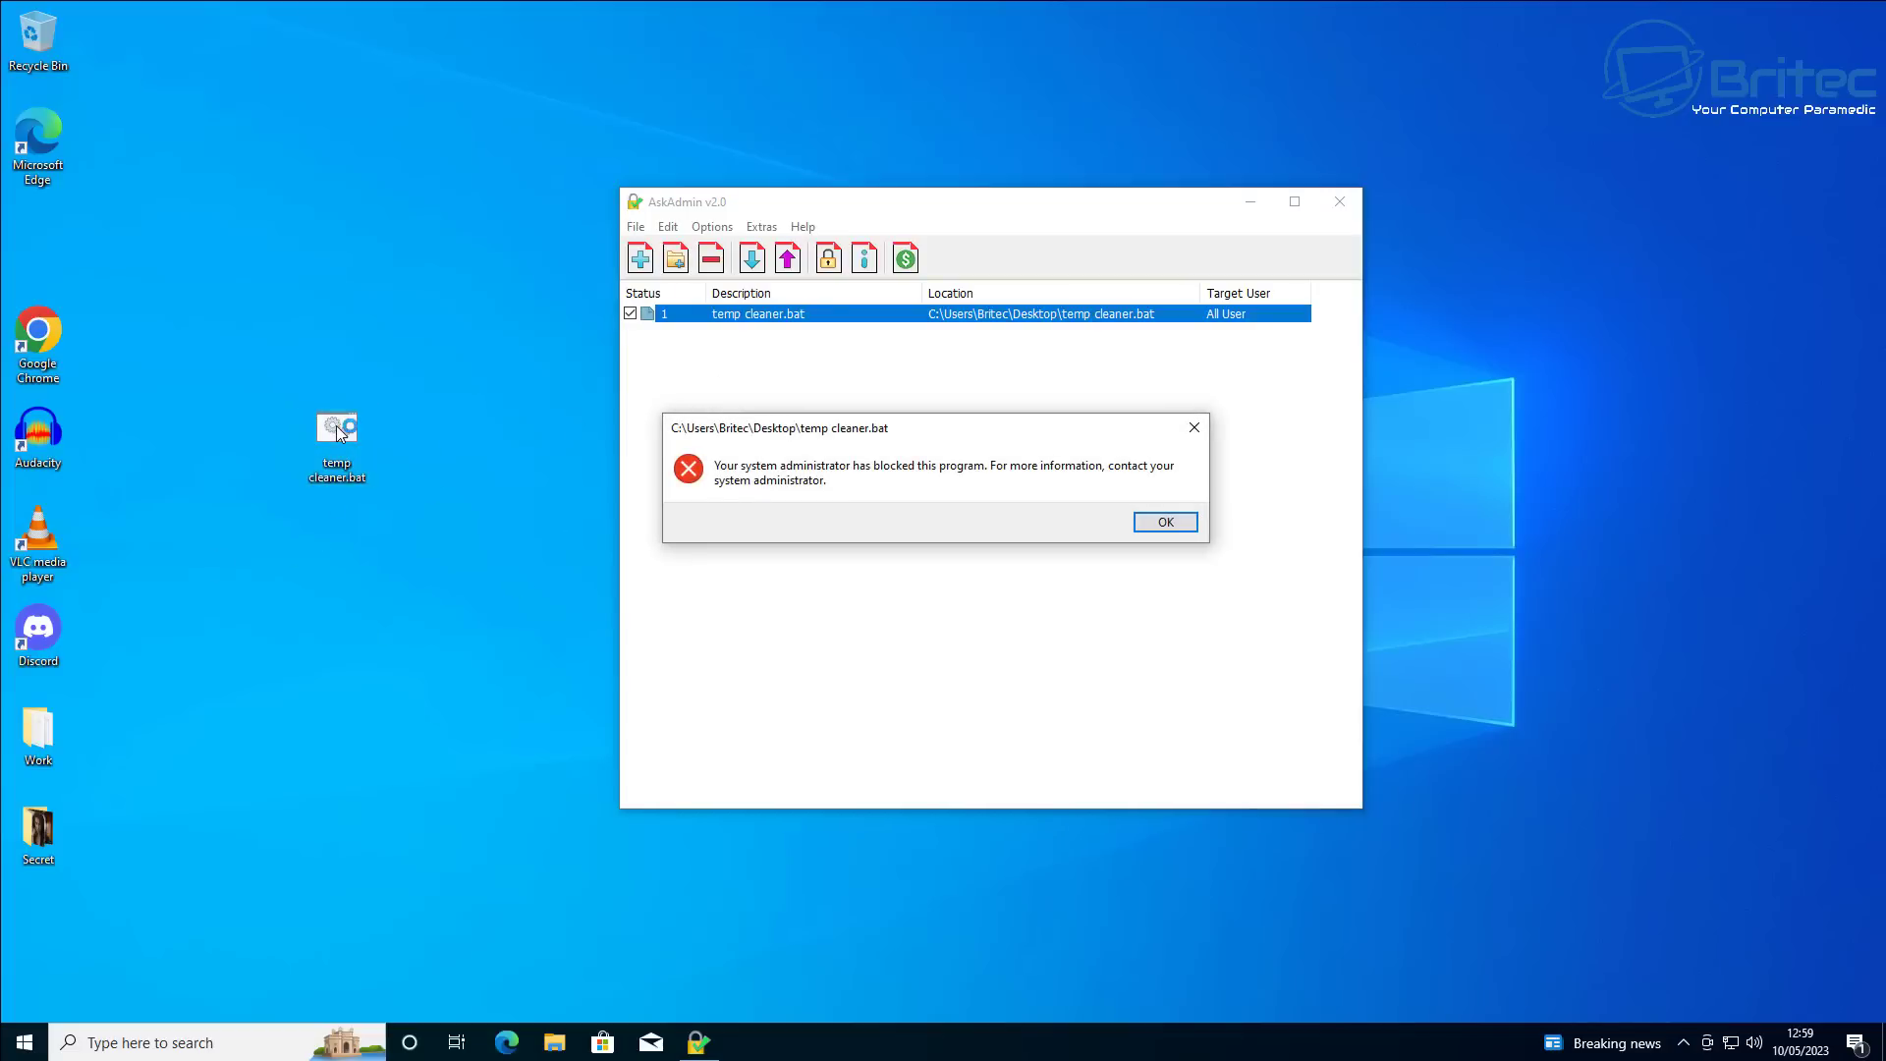
# Confirm temp cleaner.bat stays blocked under Run as administrator, then delete its AskAdmin entry
pyautogui.click(1169, 524)
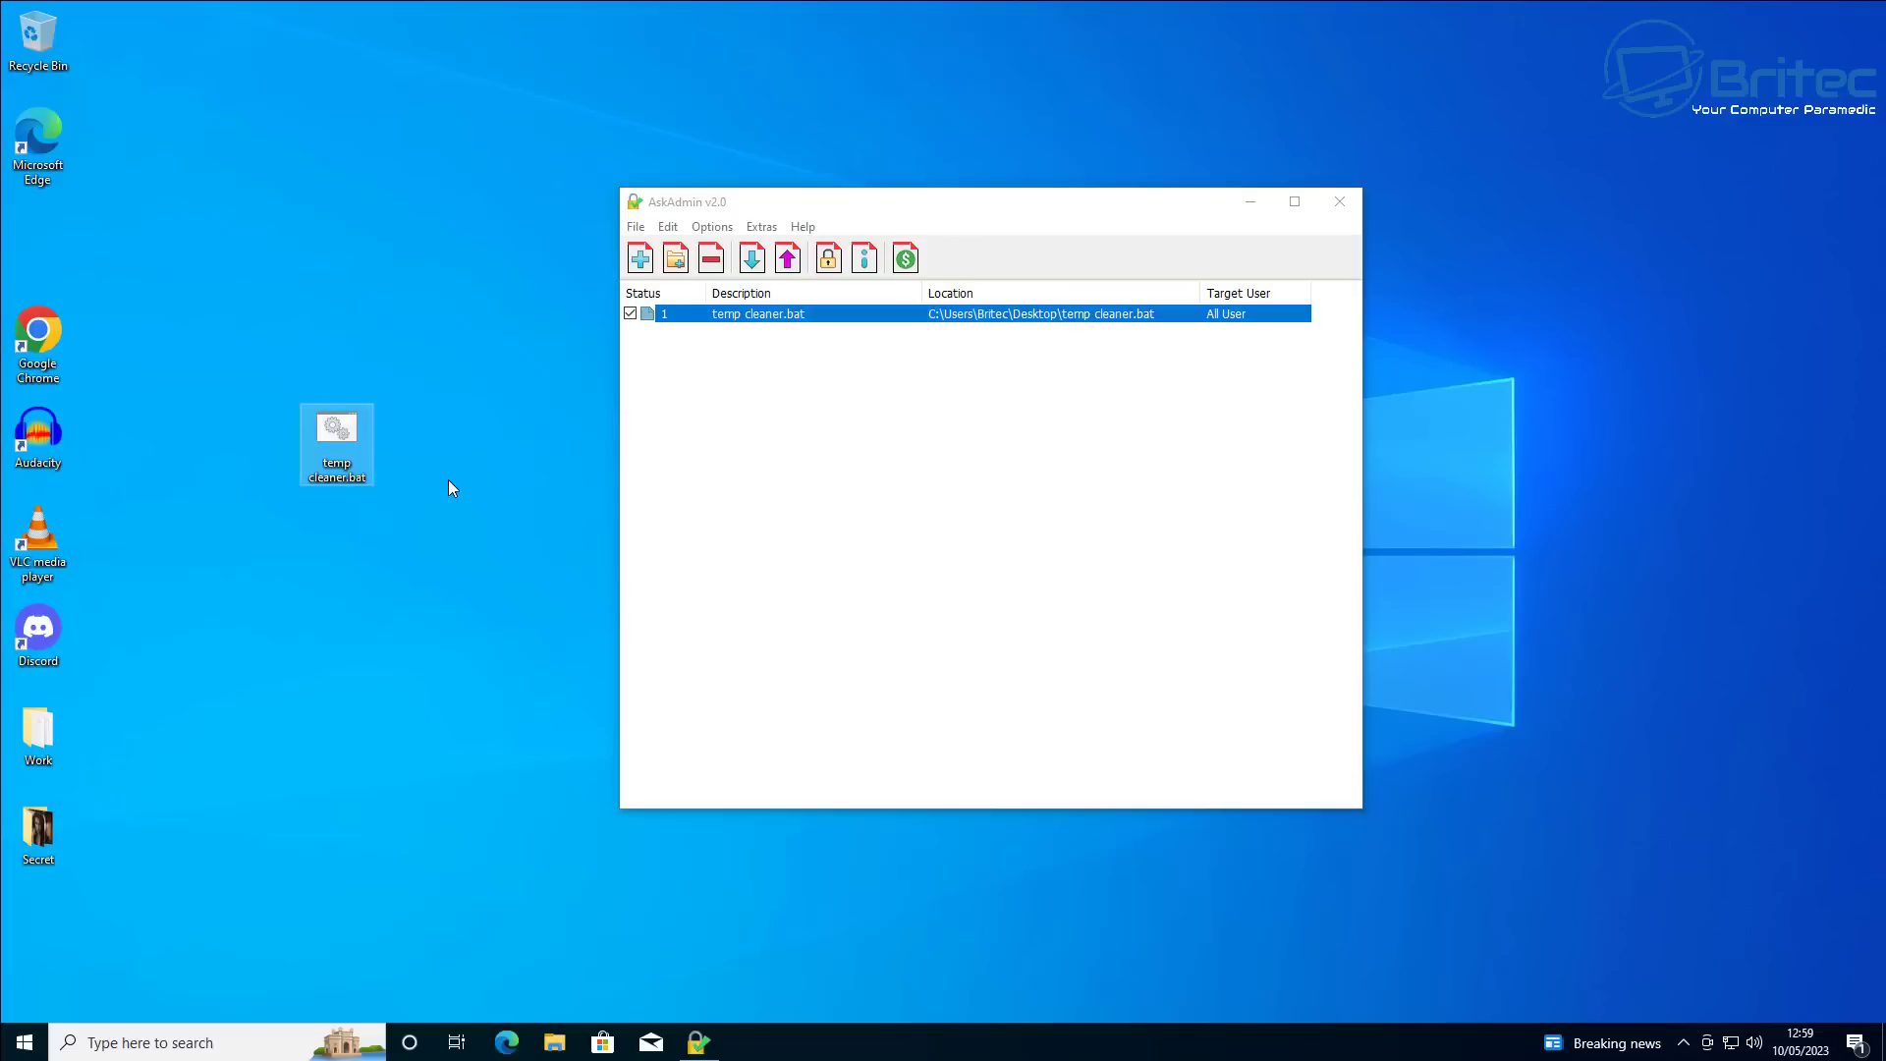
pyautogui.rightClick(329, 425)
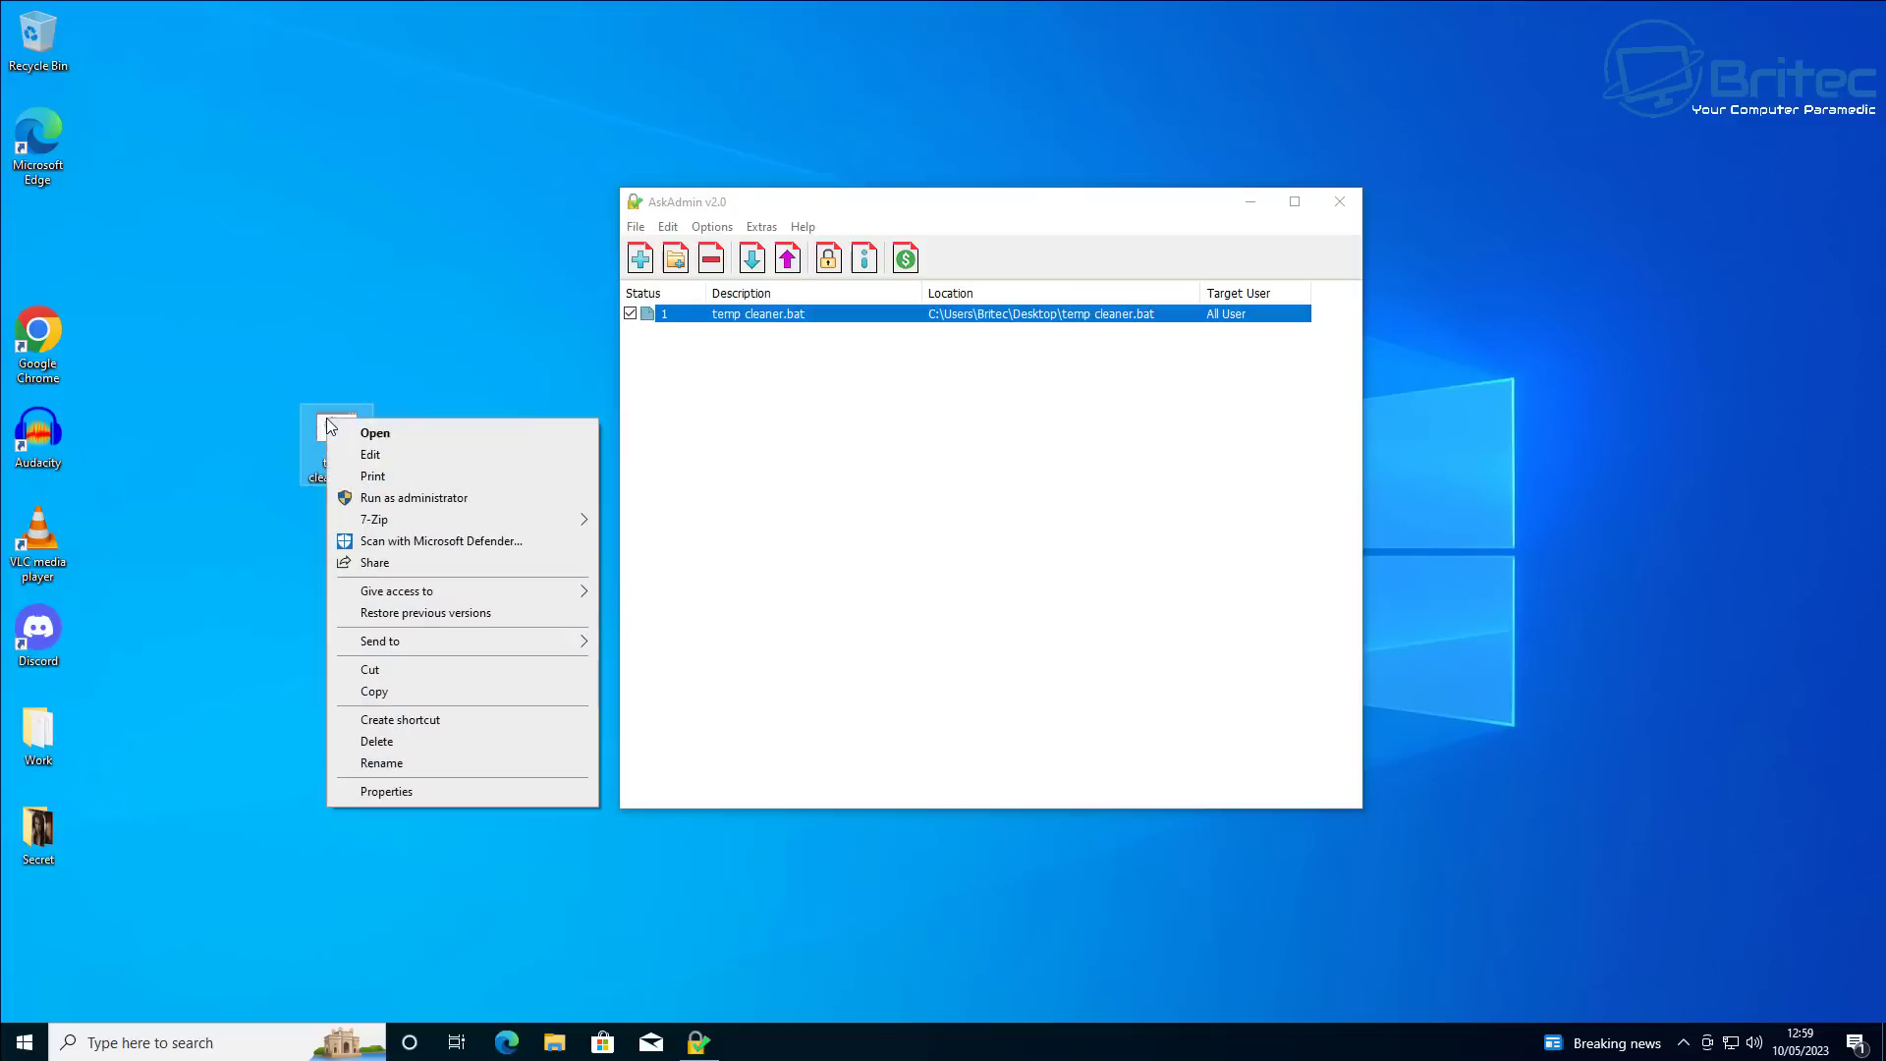
pyautogui.click(401, 498)
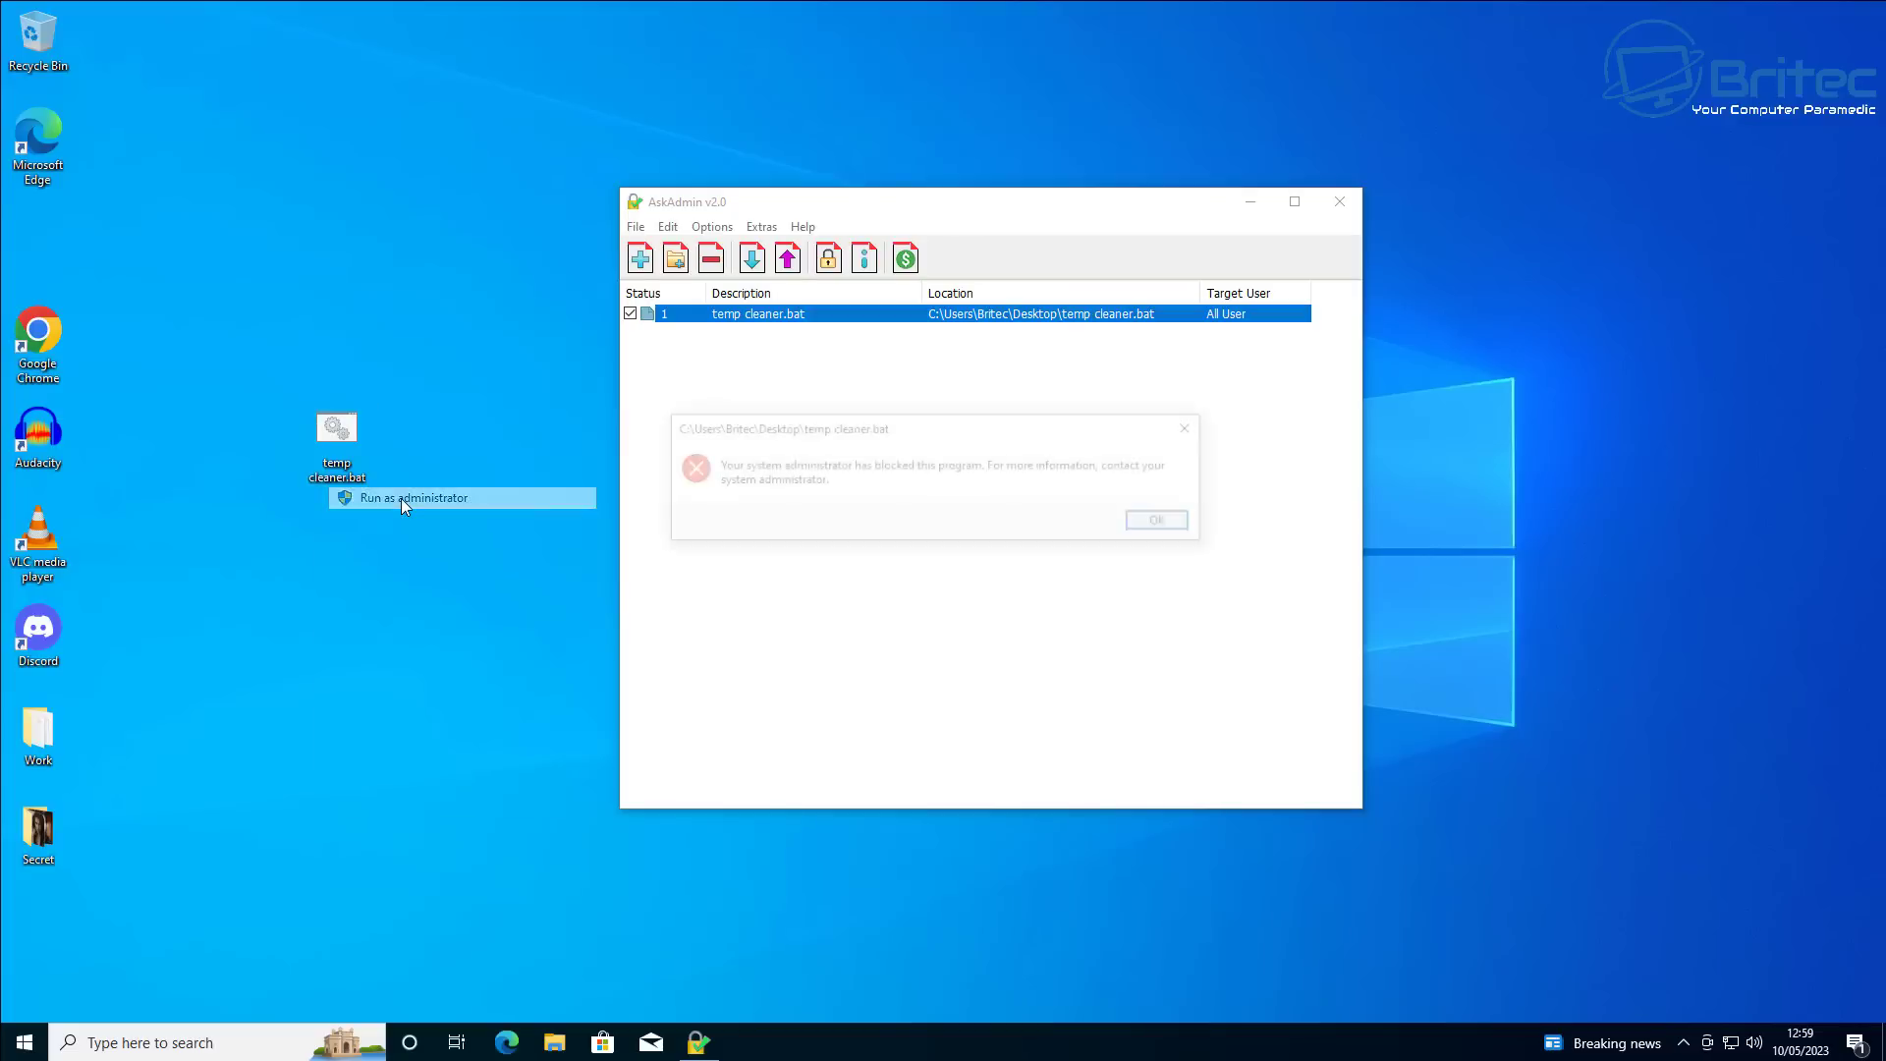
pyautogui.click(1166, 523)
pyautogui.click(713, 258)
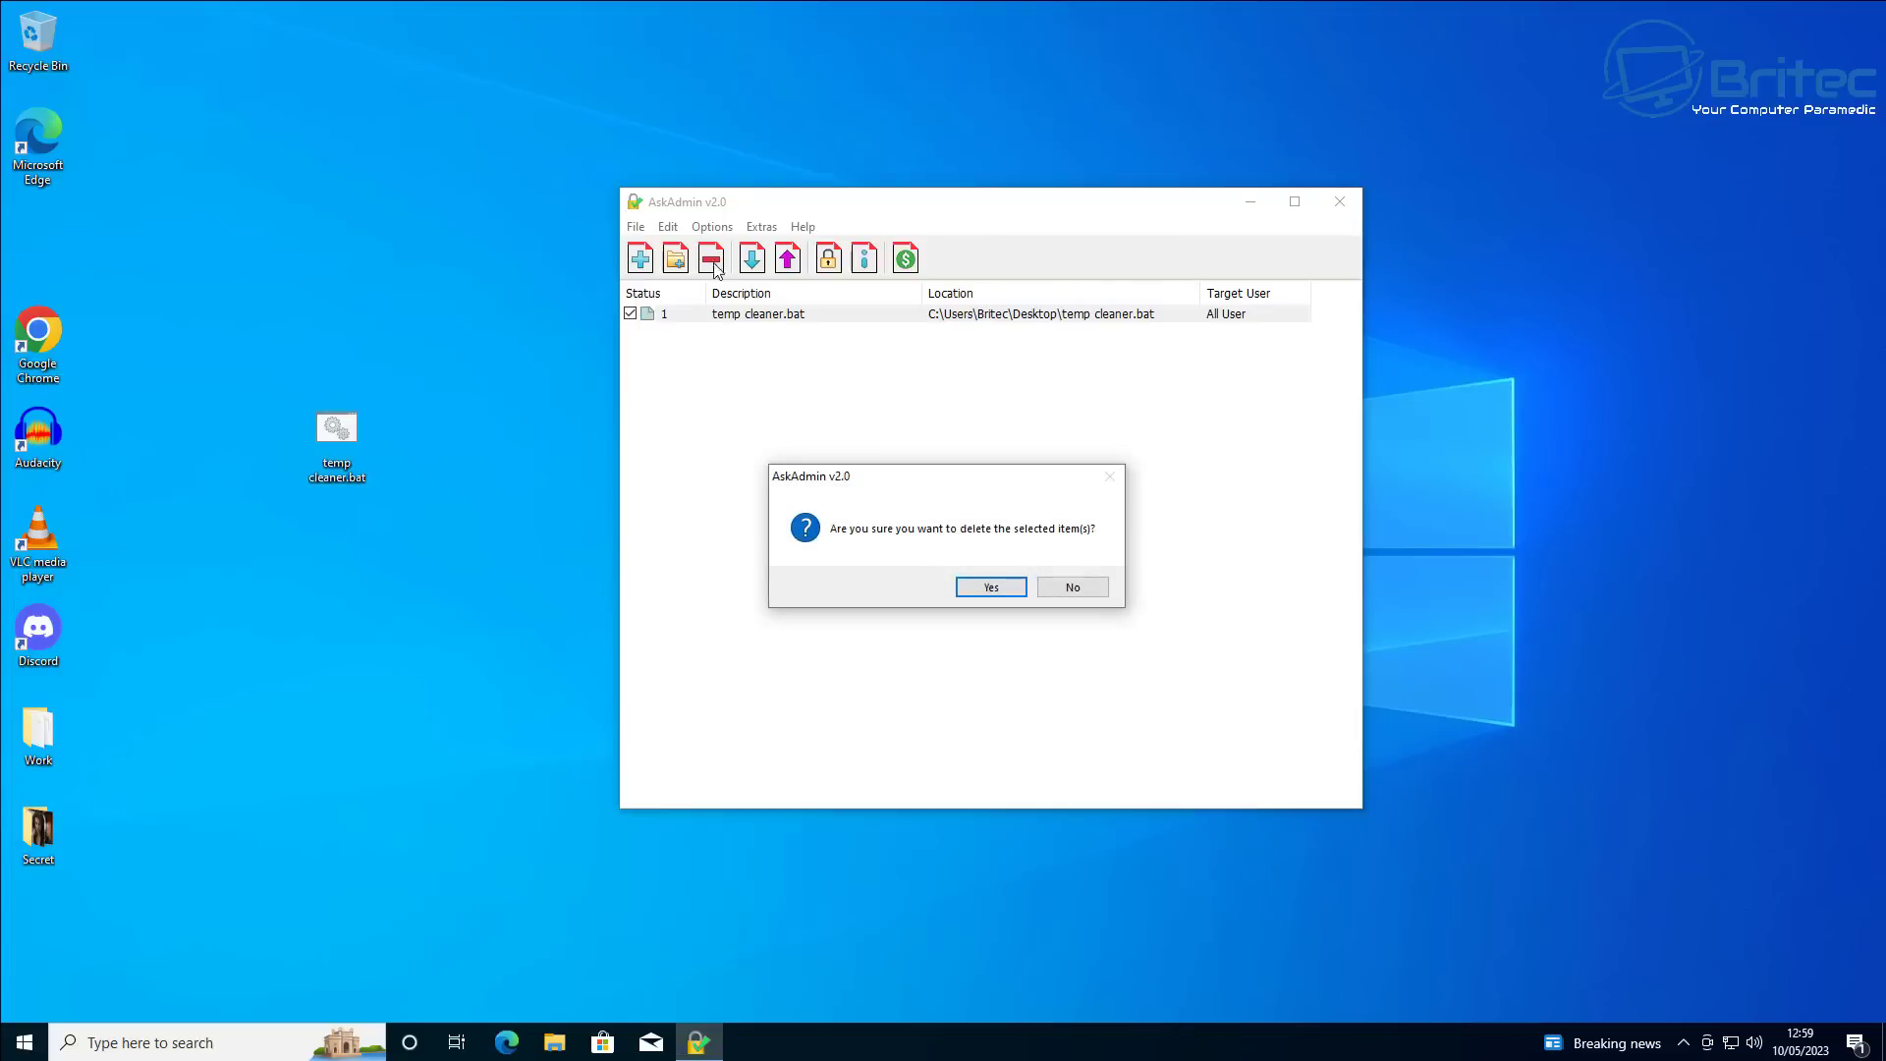
pyautogui.click(1012, 589)
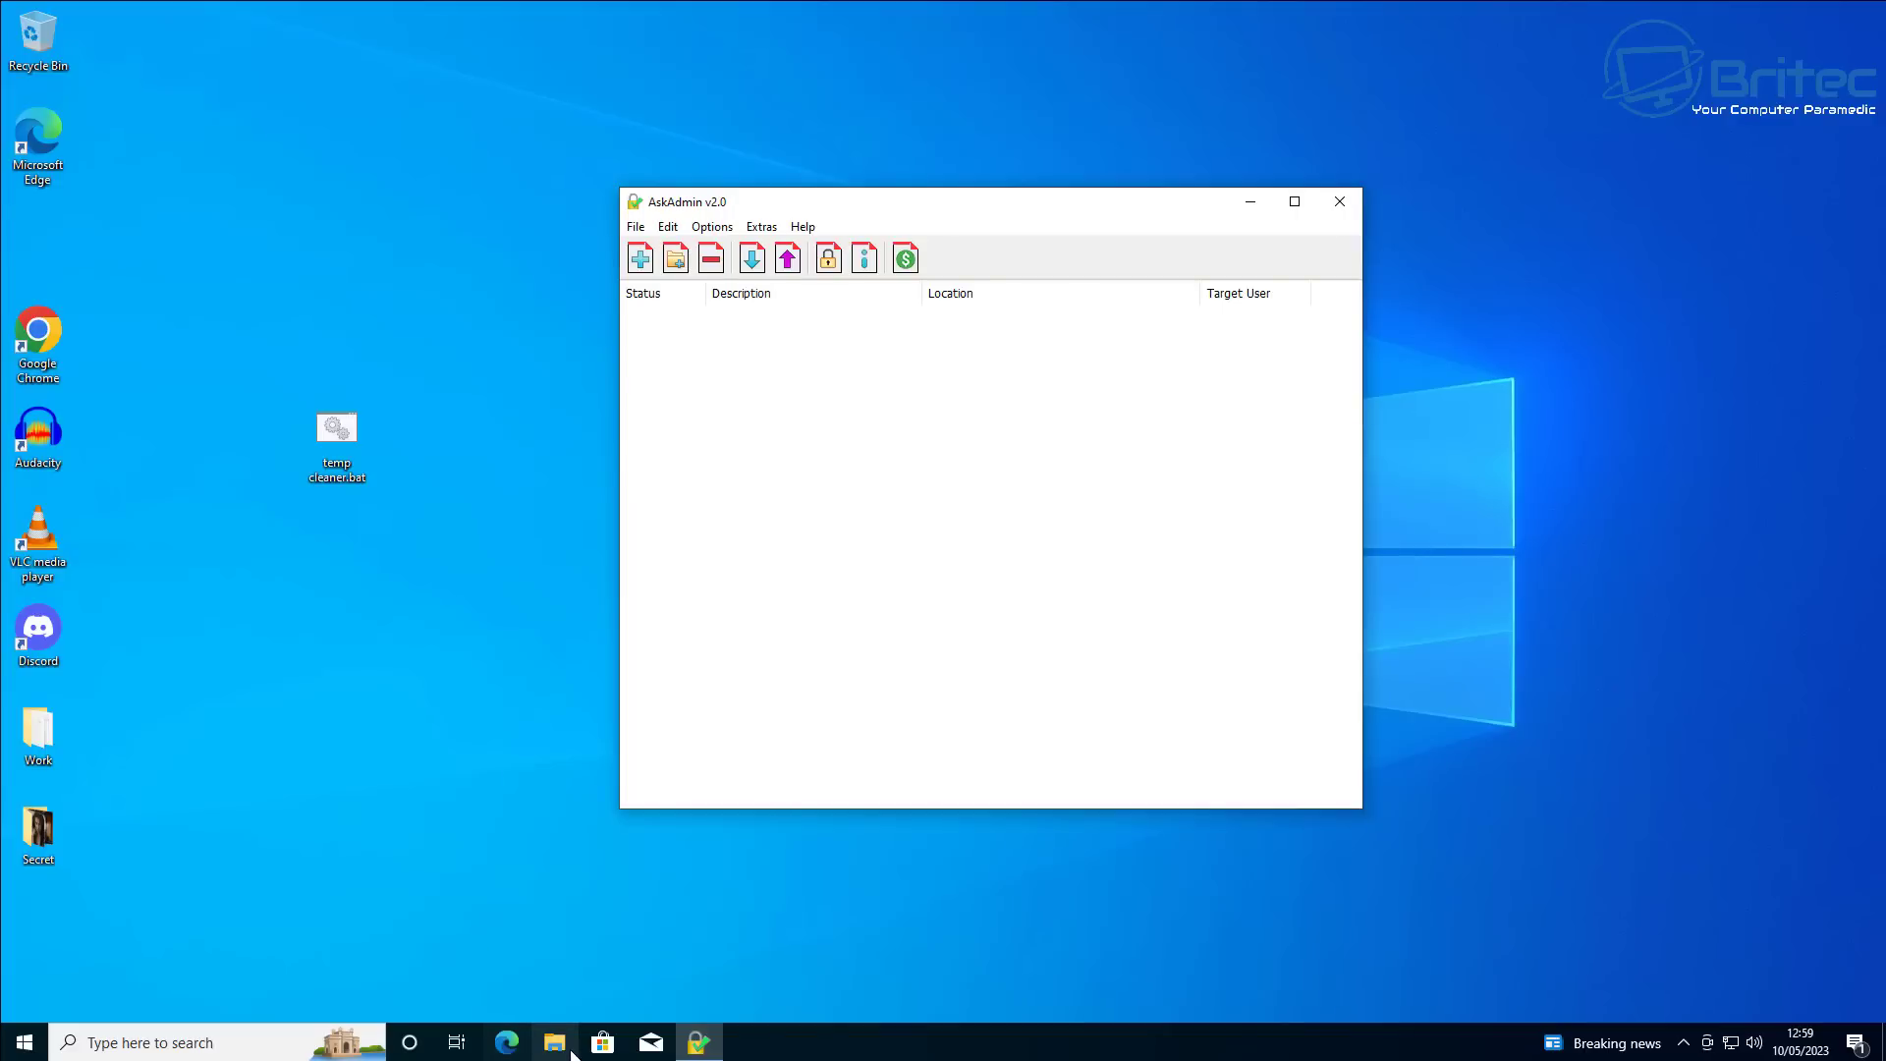
# Confirm the Microsoft Store opens, then enable Extras > Block Microsoft Store
pyautogui.click(602, 1043)
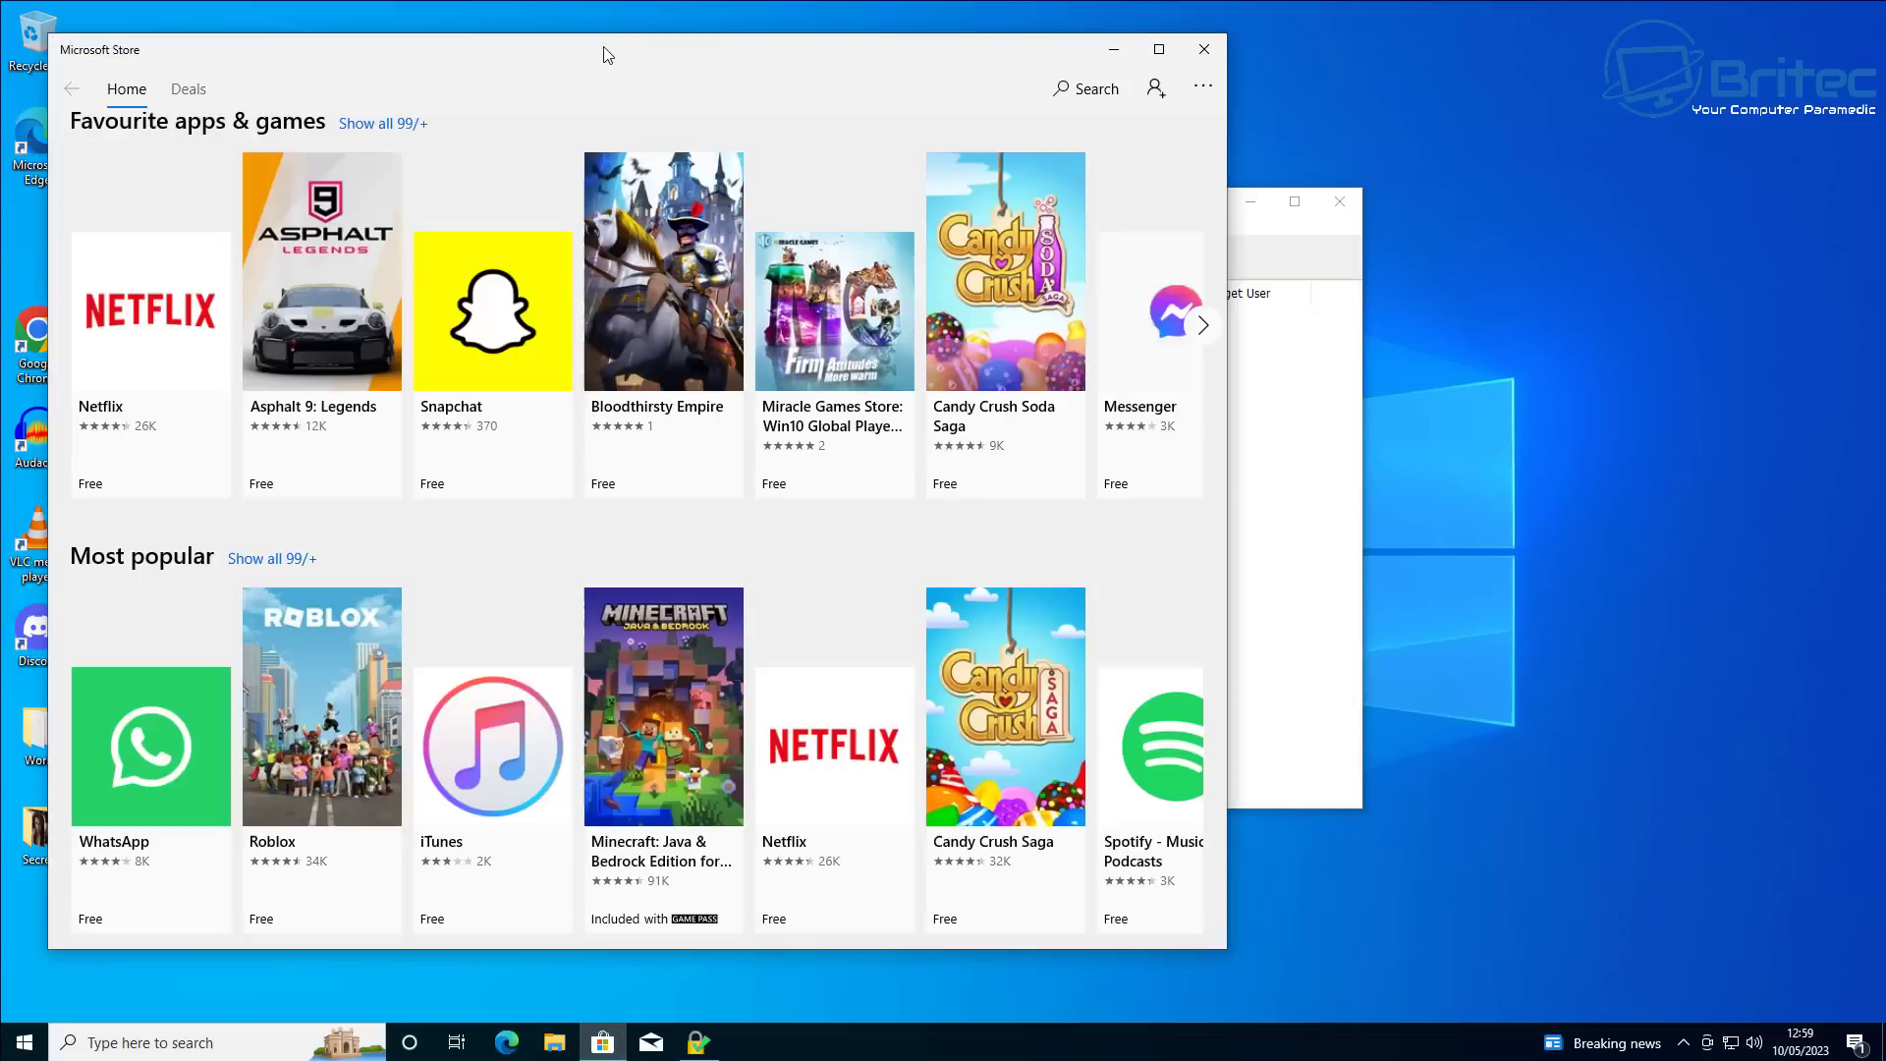
pyautogui.moveTo(602, 50); pyautogui.dragTo(1075, 47)
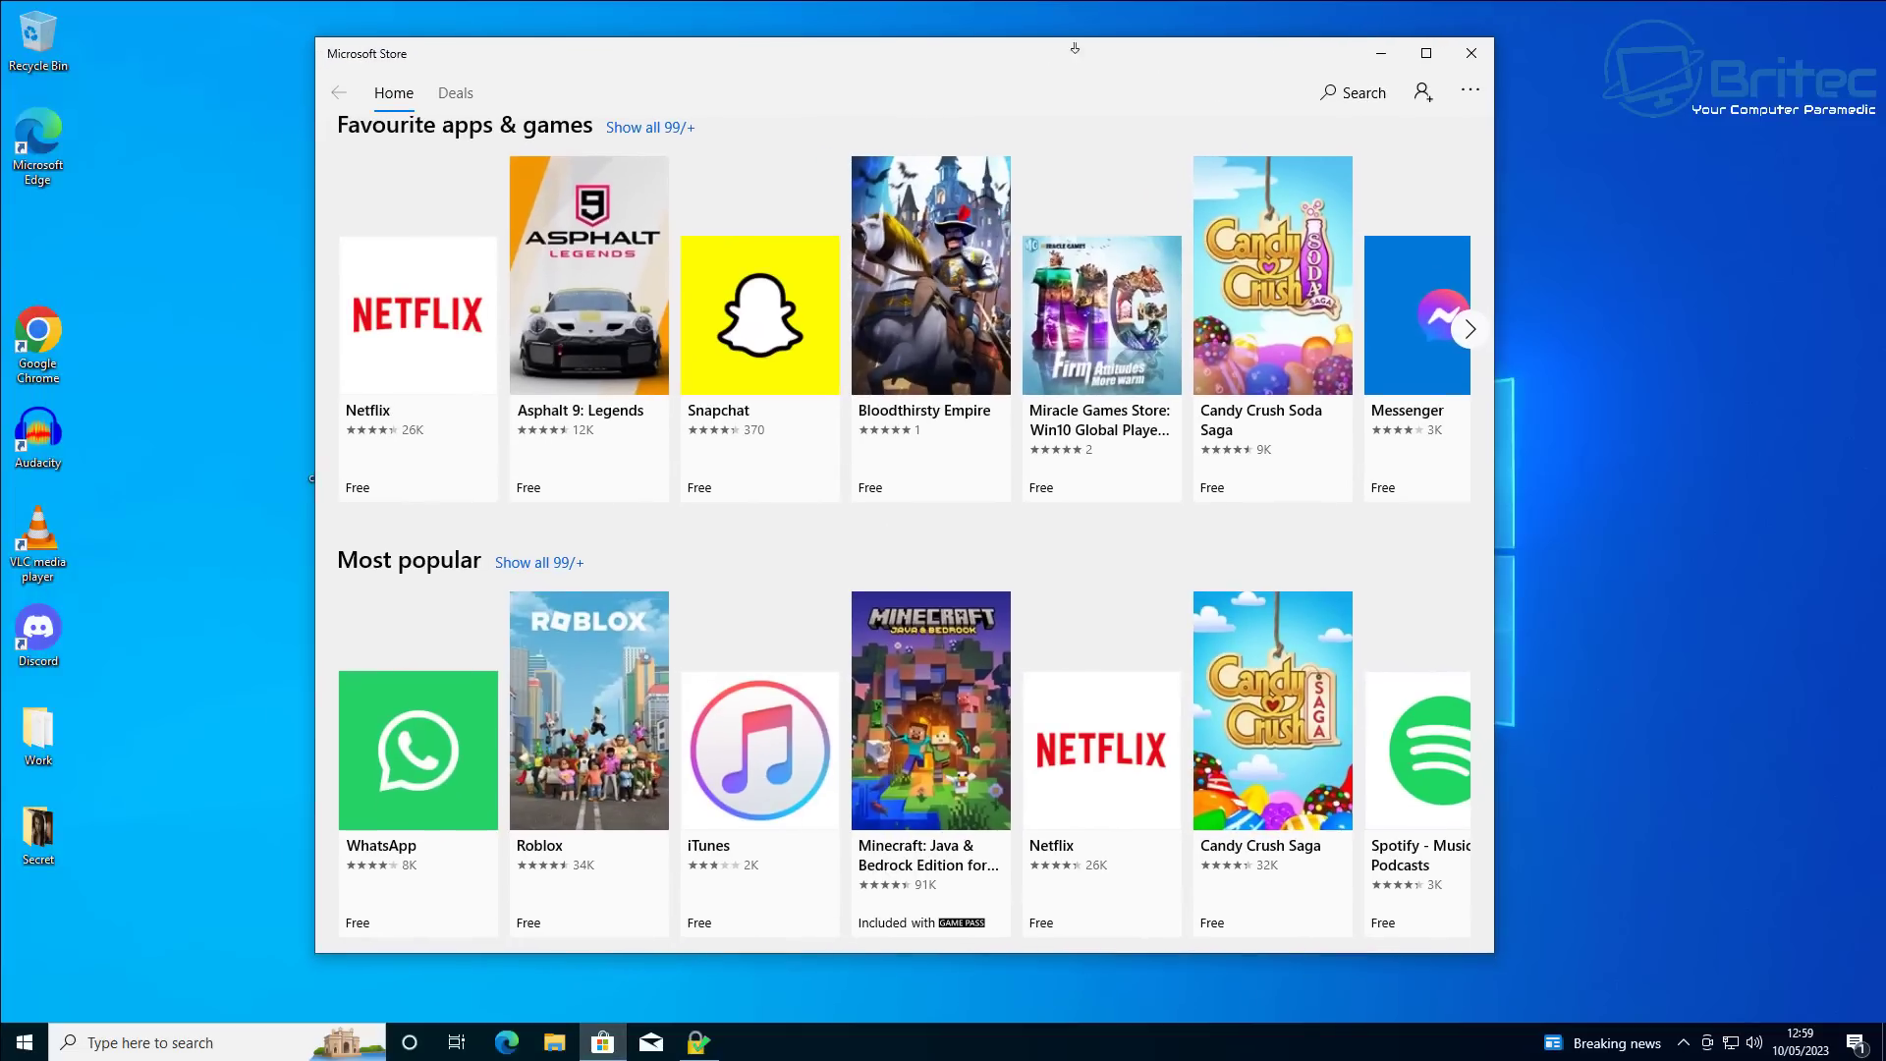
pyautogui.click(1471, 53)
pyautogui.click(753, 229)
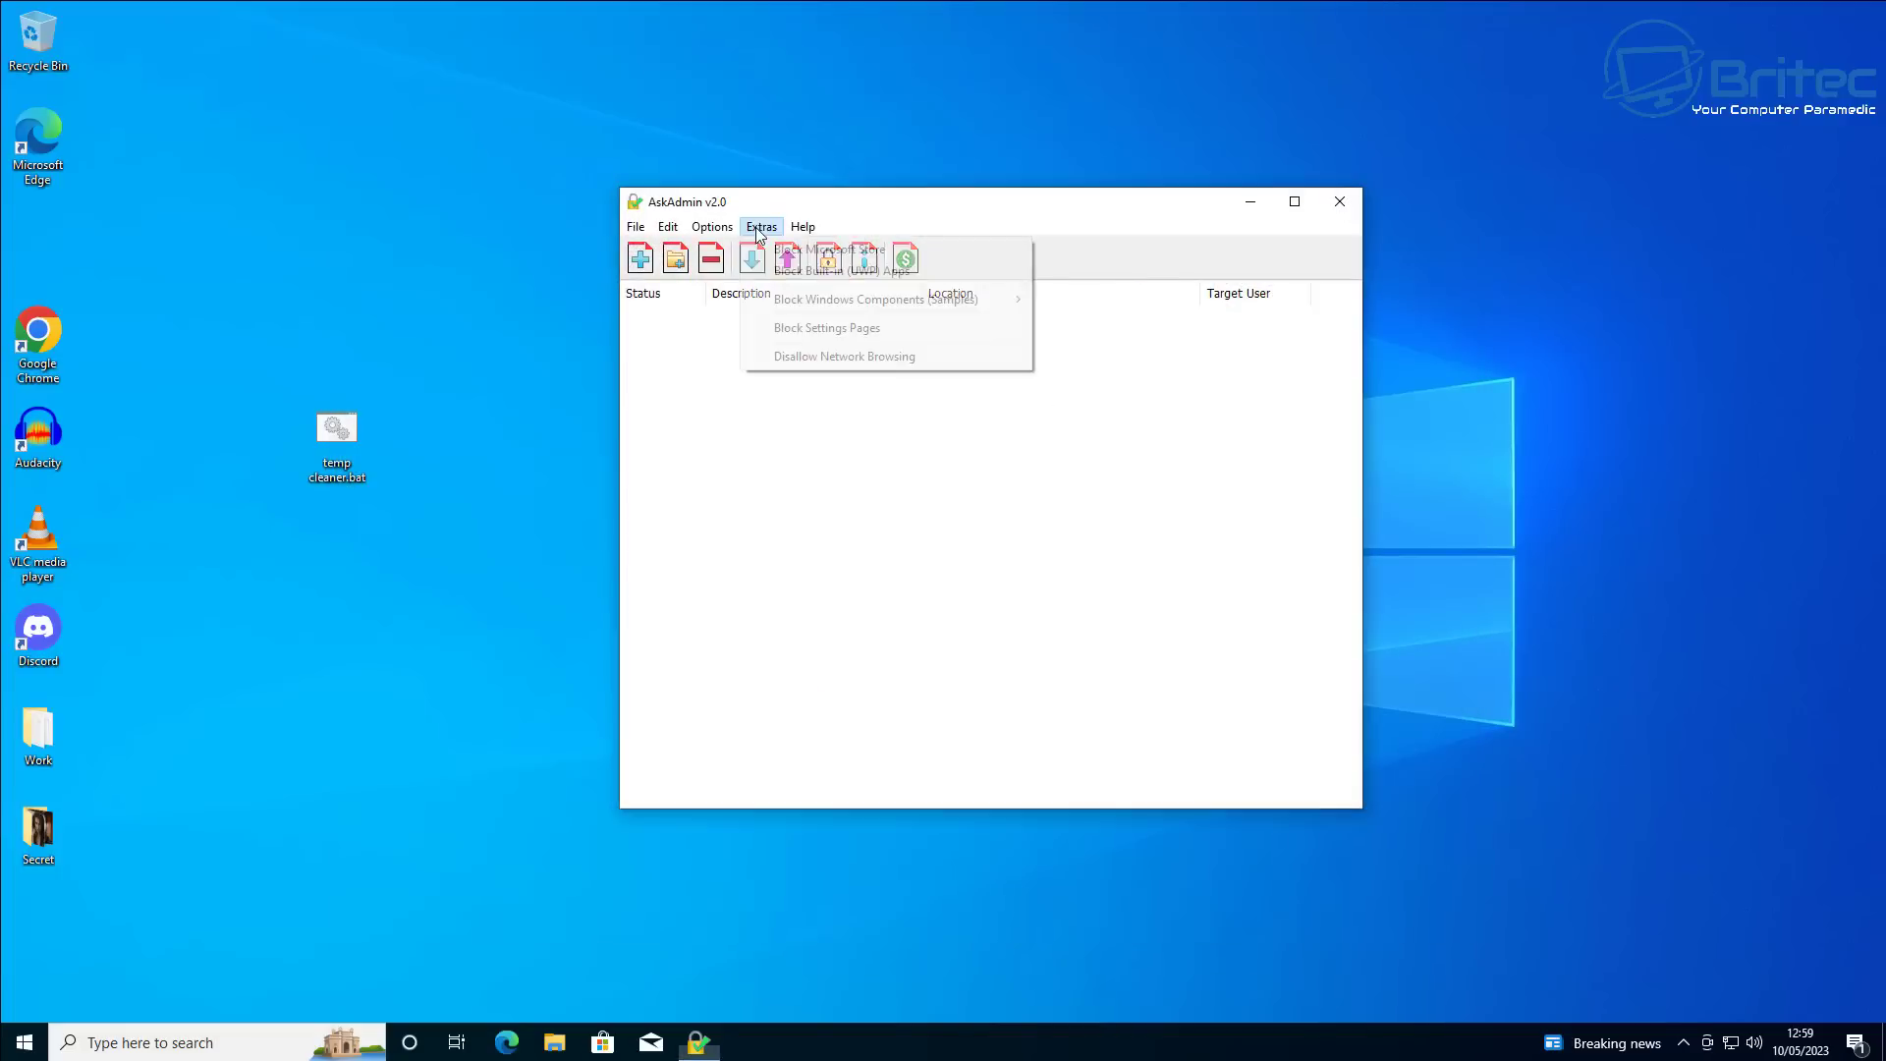
pyautogui.click(789, 257)
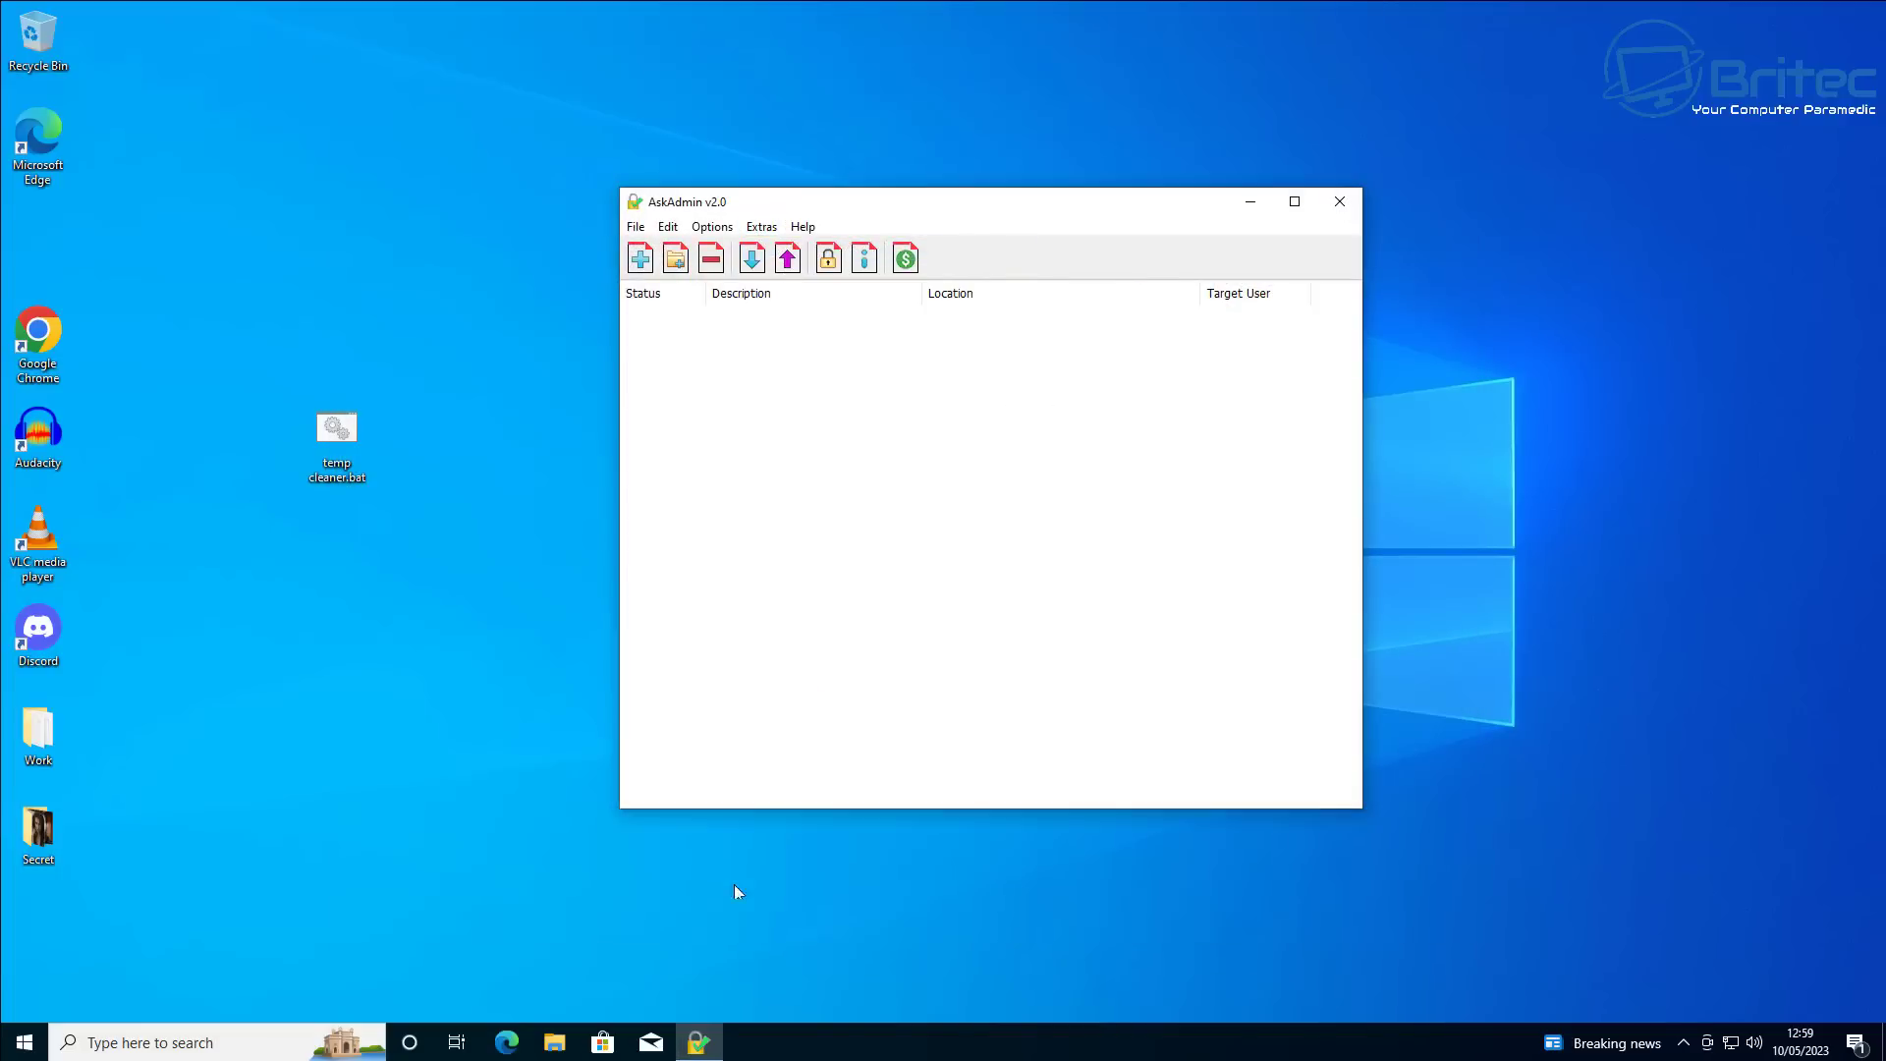
# Verify the Store now shows the administrator-blocked message and turn on Block Built-in (UWP) Apps
pyautogui.click(761, 227)
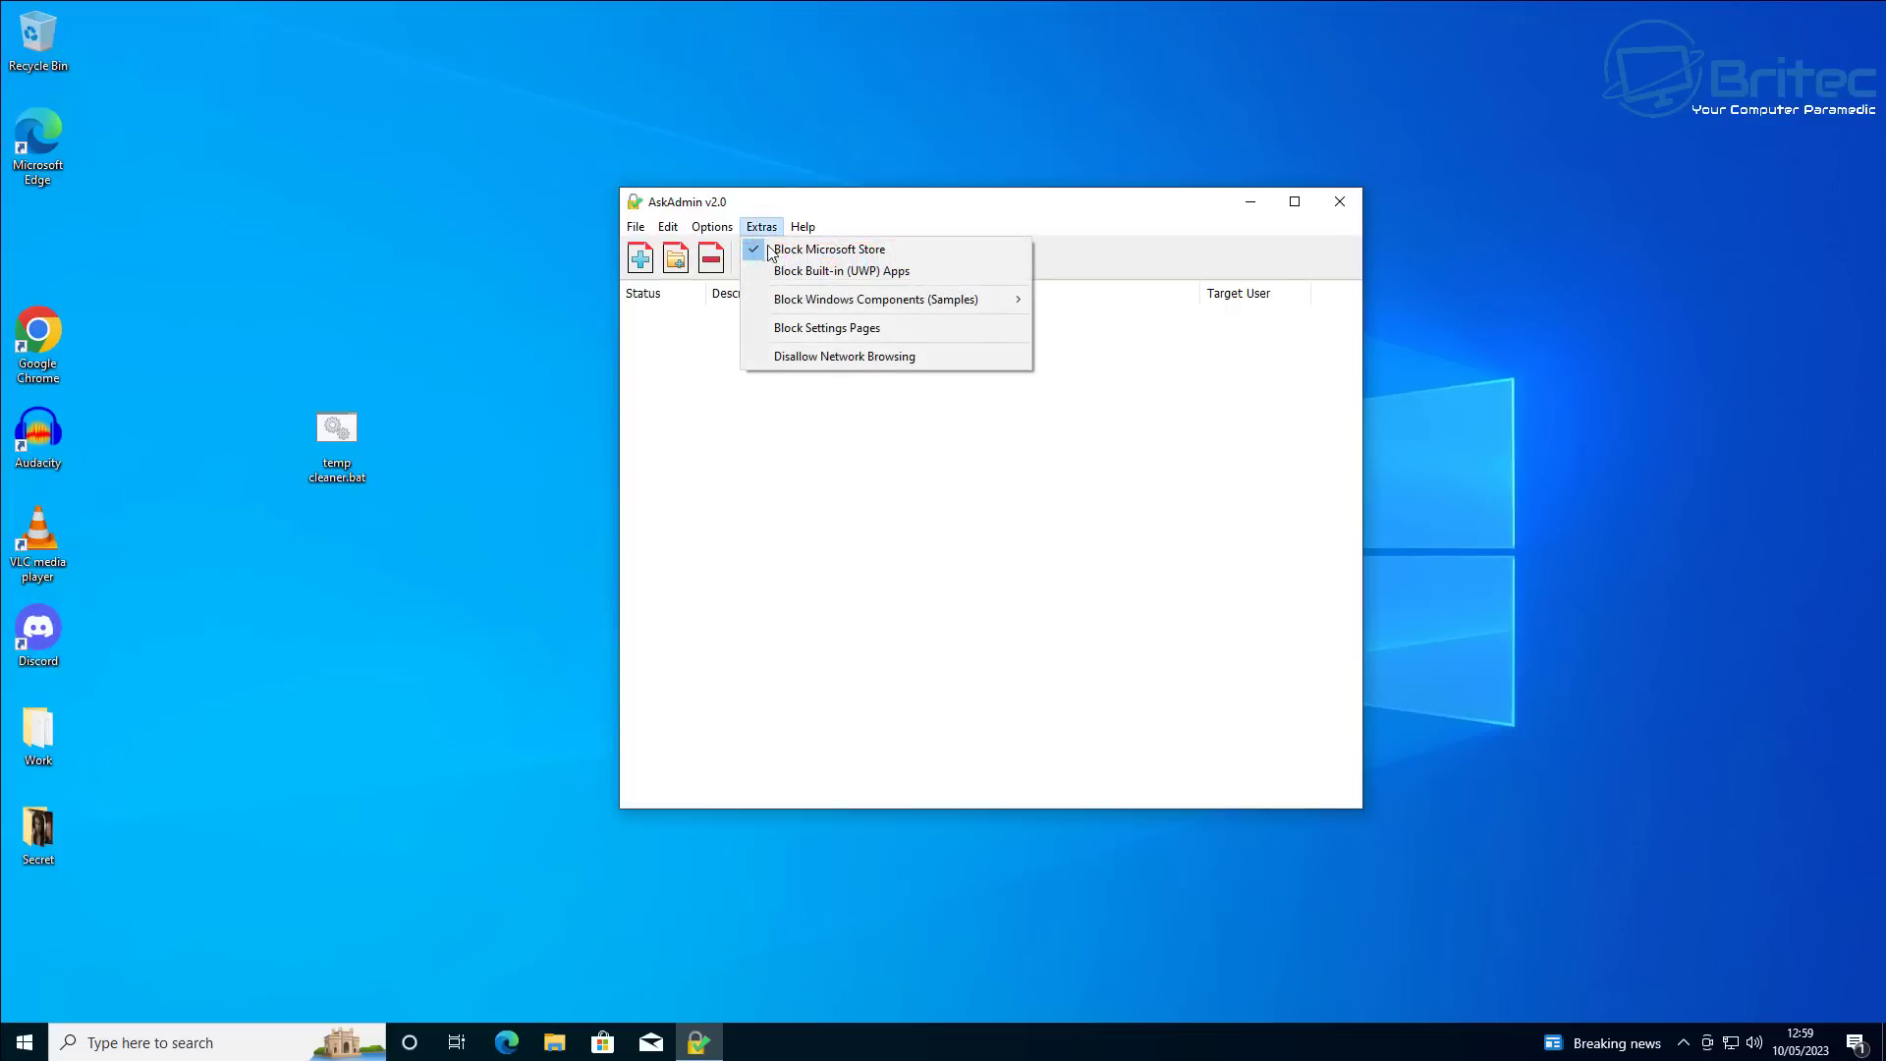
pyautogui.click(801, 272)
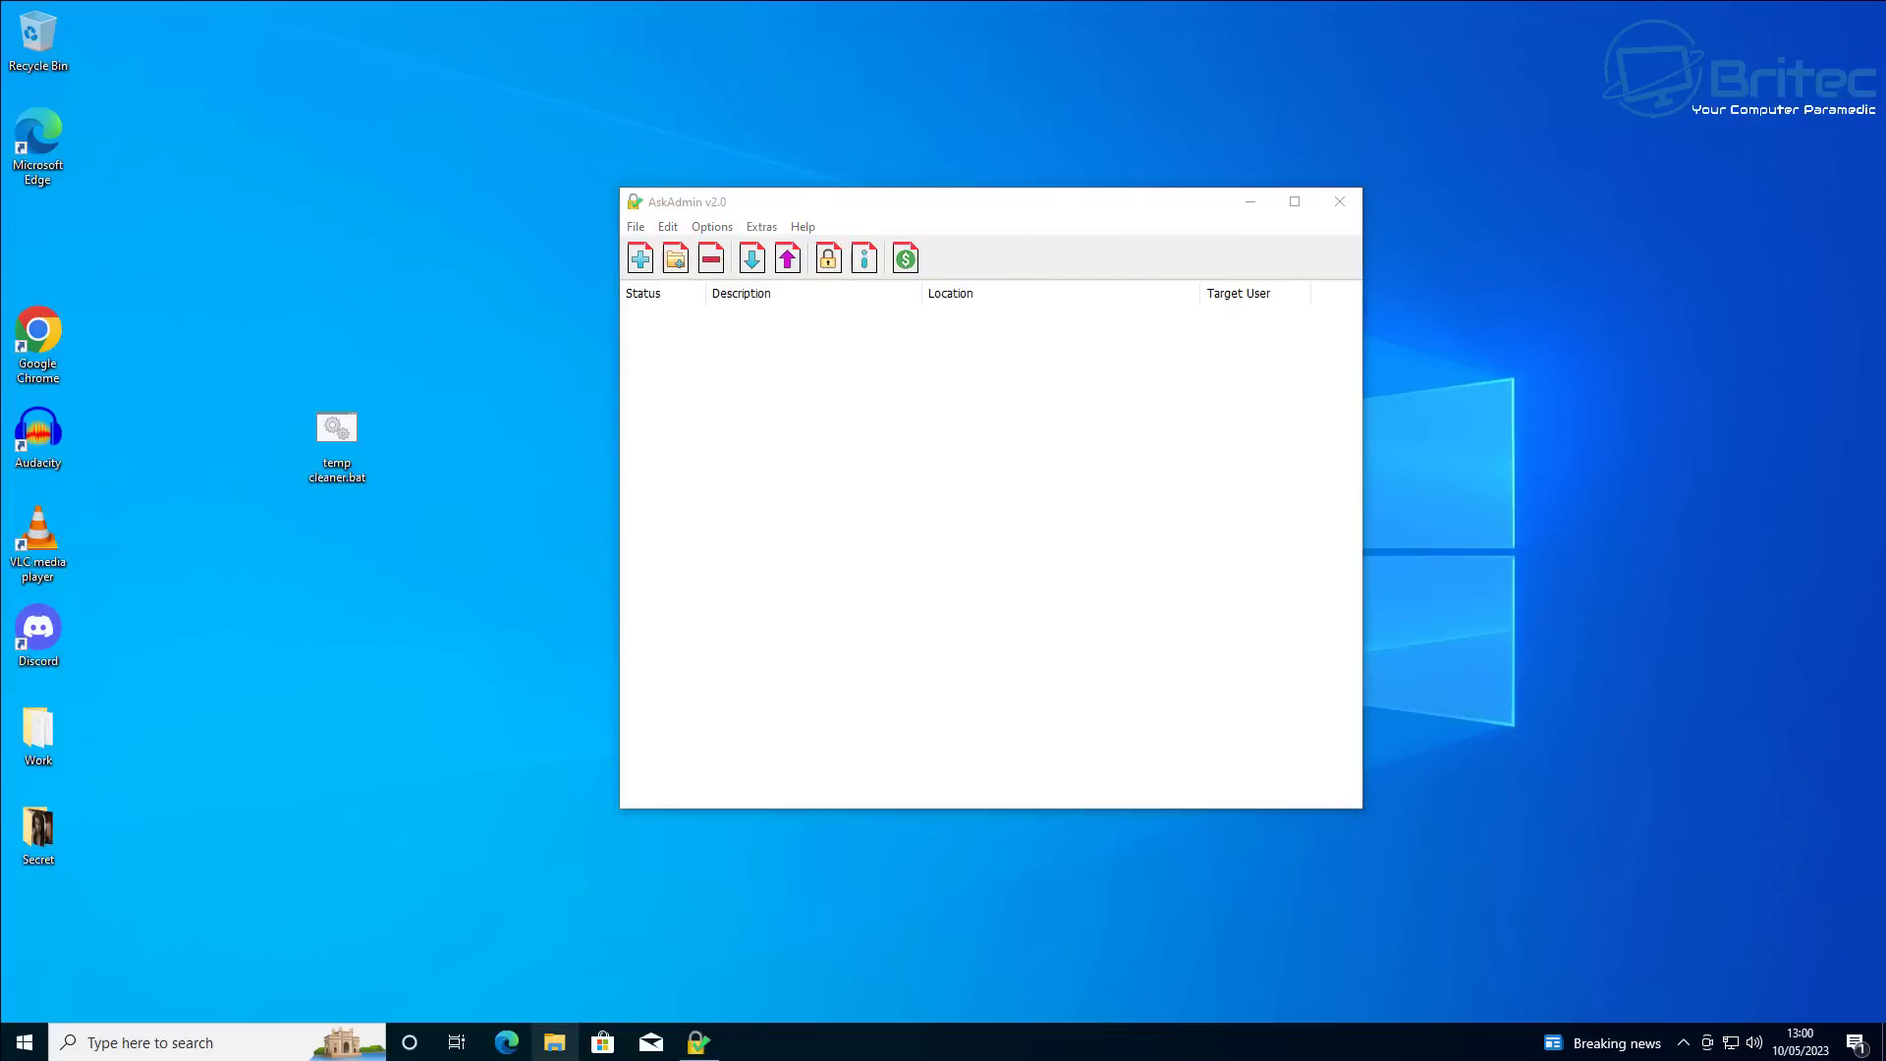
pyautogui.click(602, 1043)
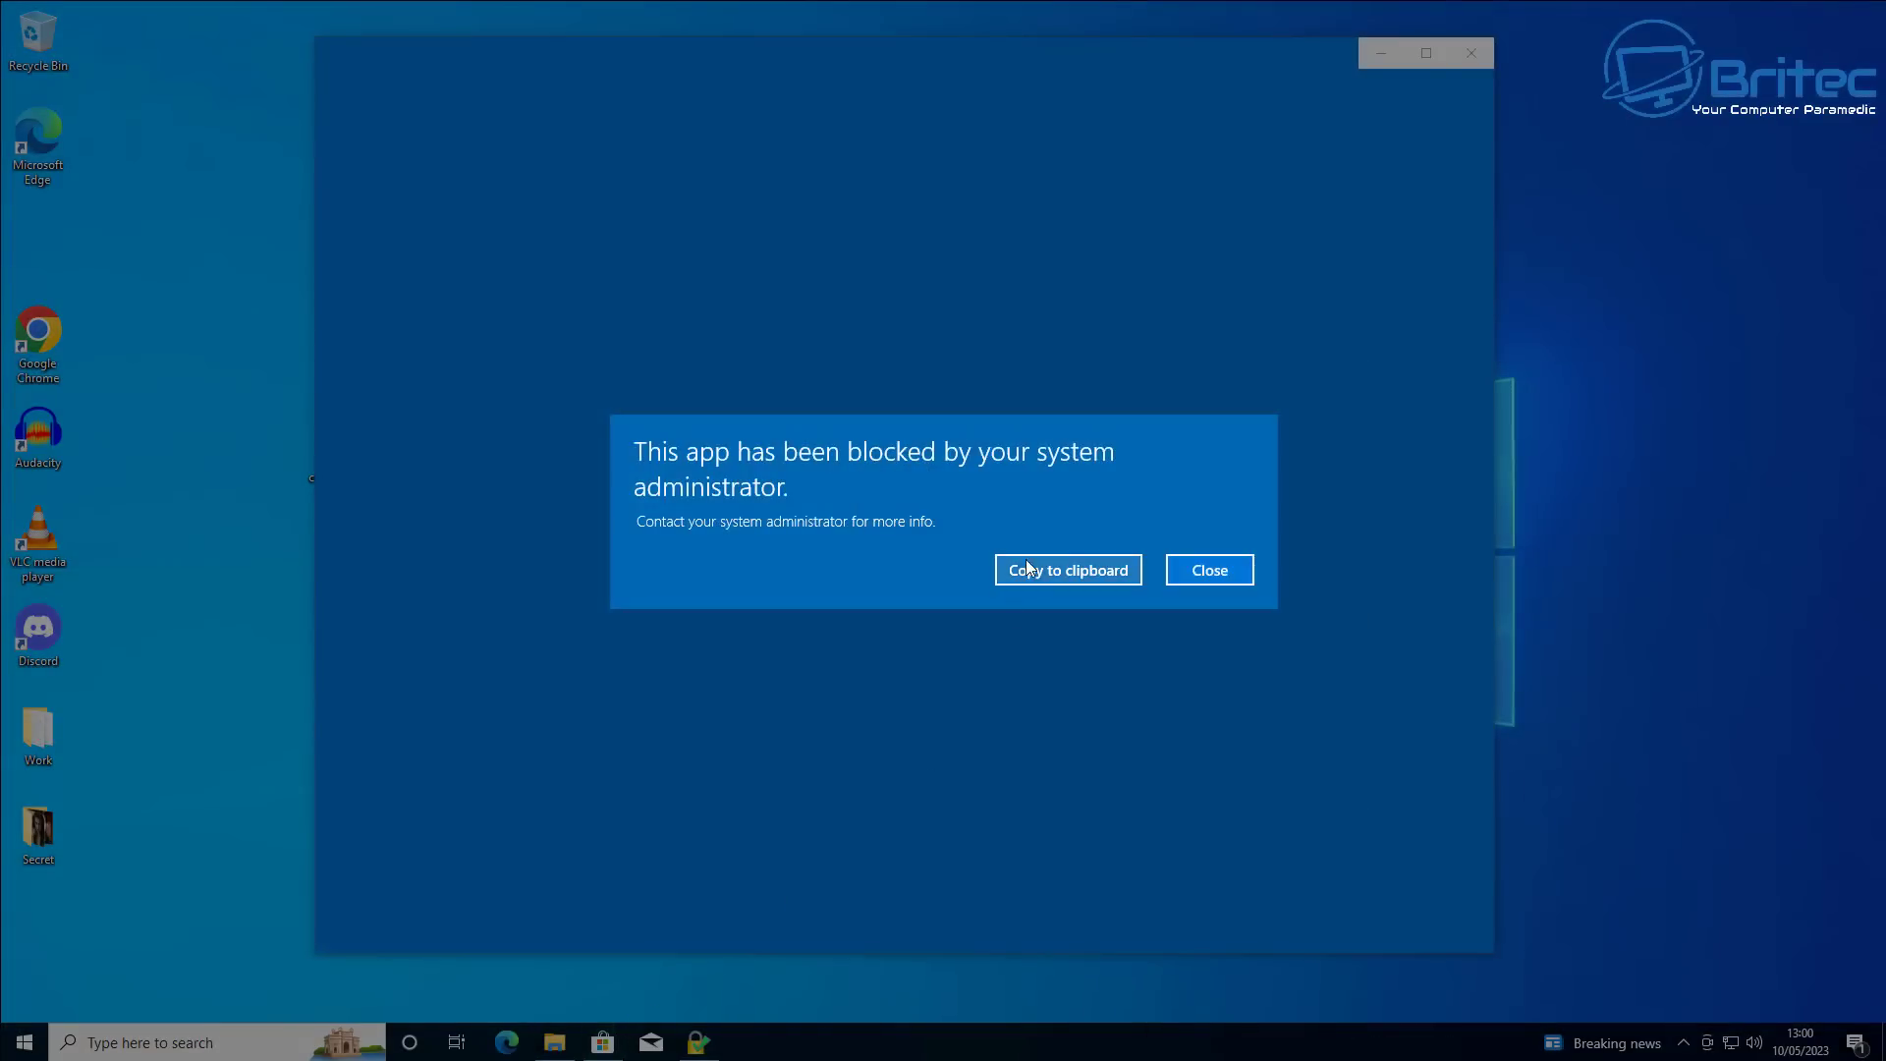
pyautogui.click(1209, 569)
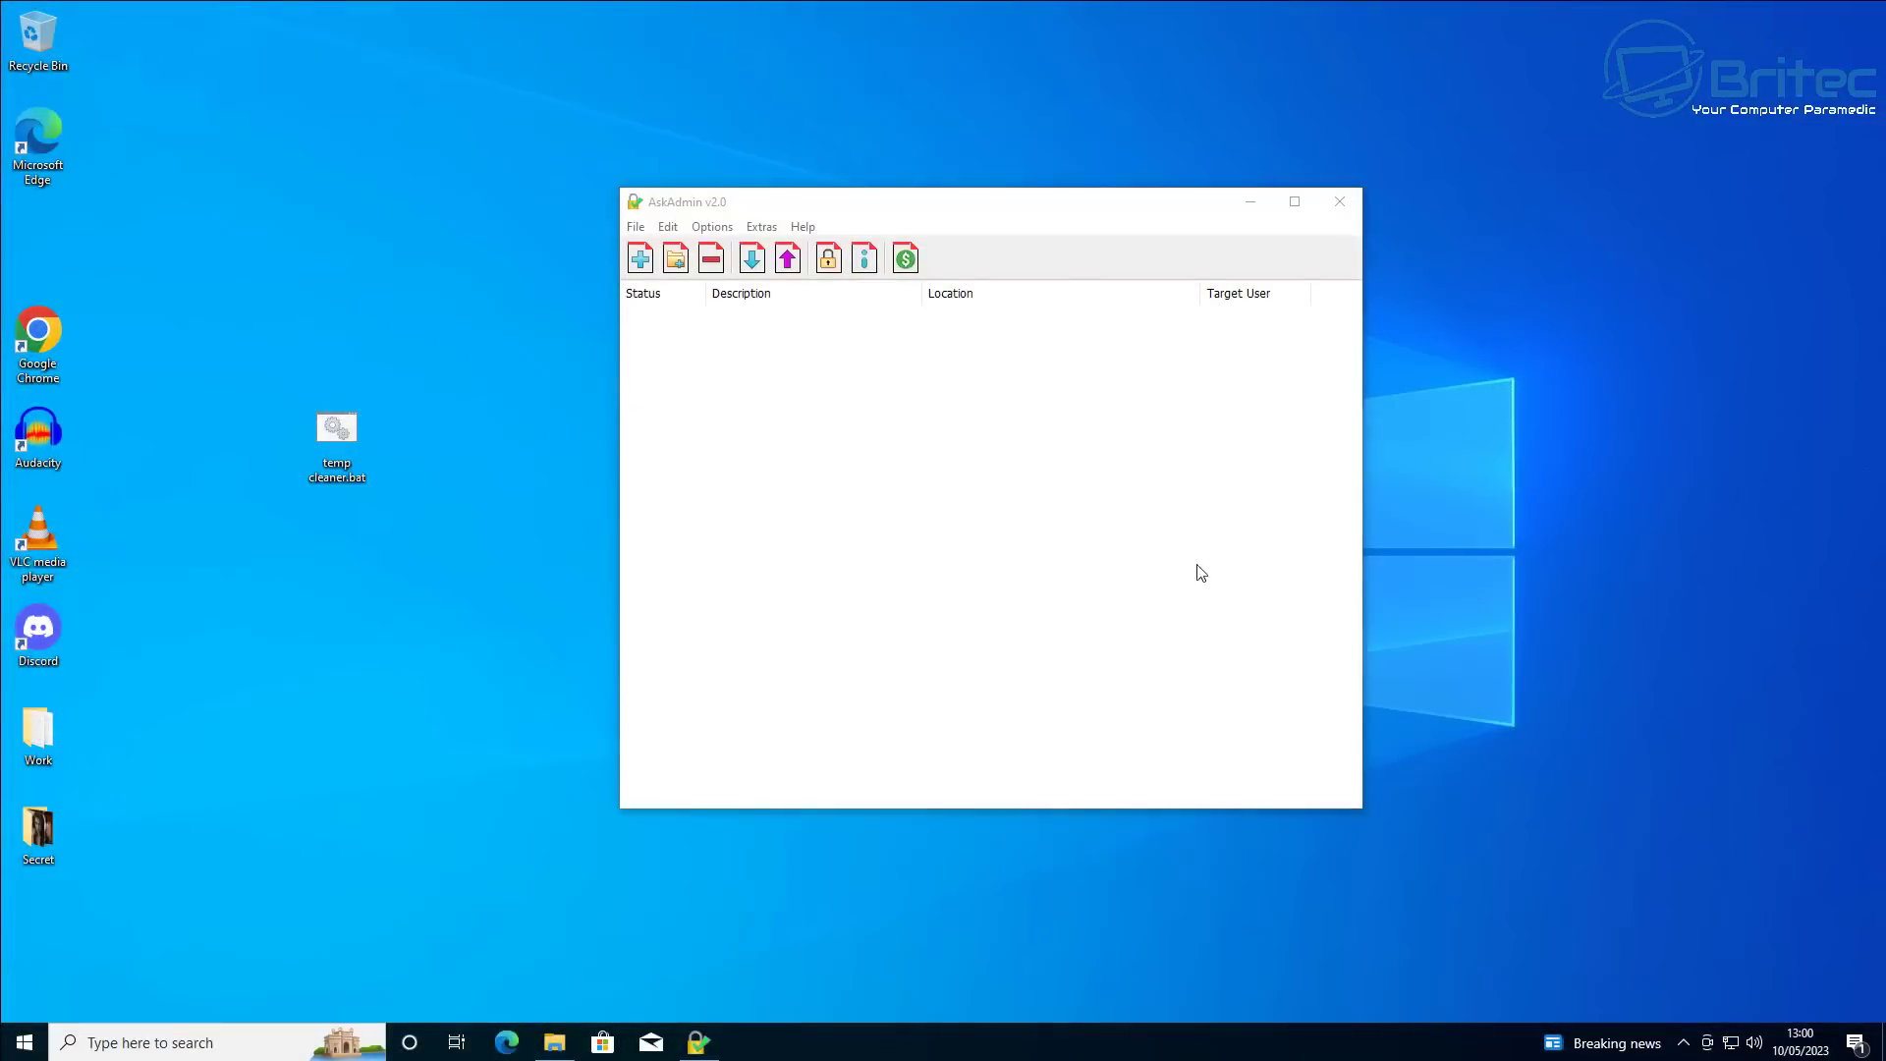
pyautogui.click(761, 227)
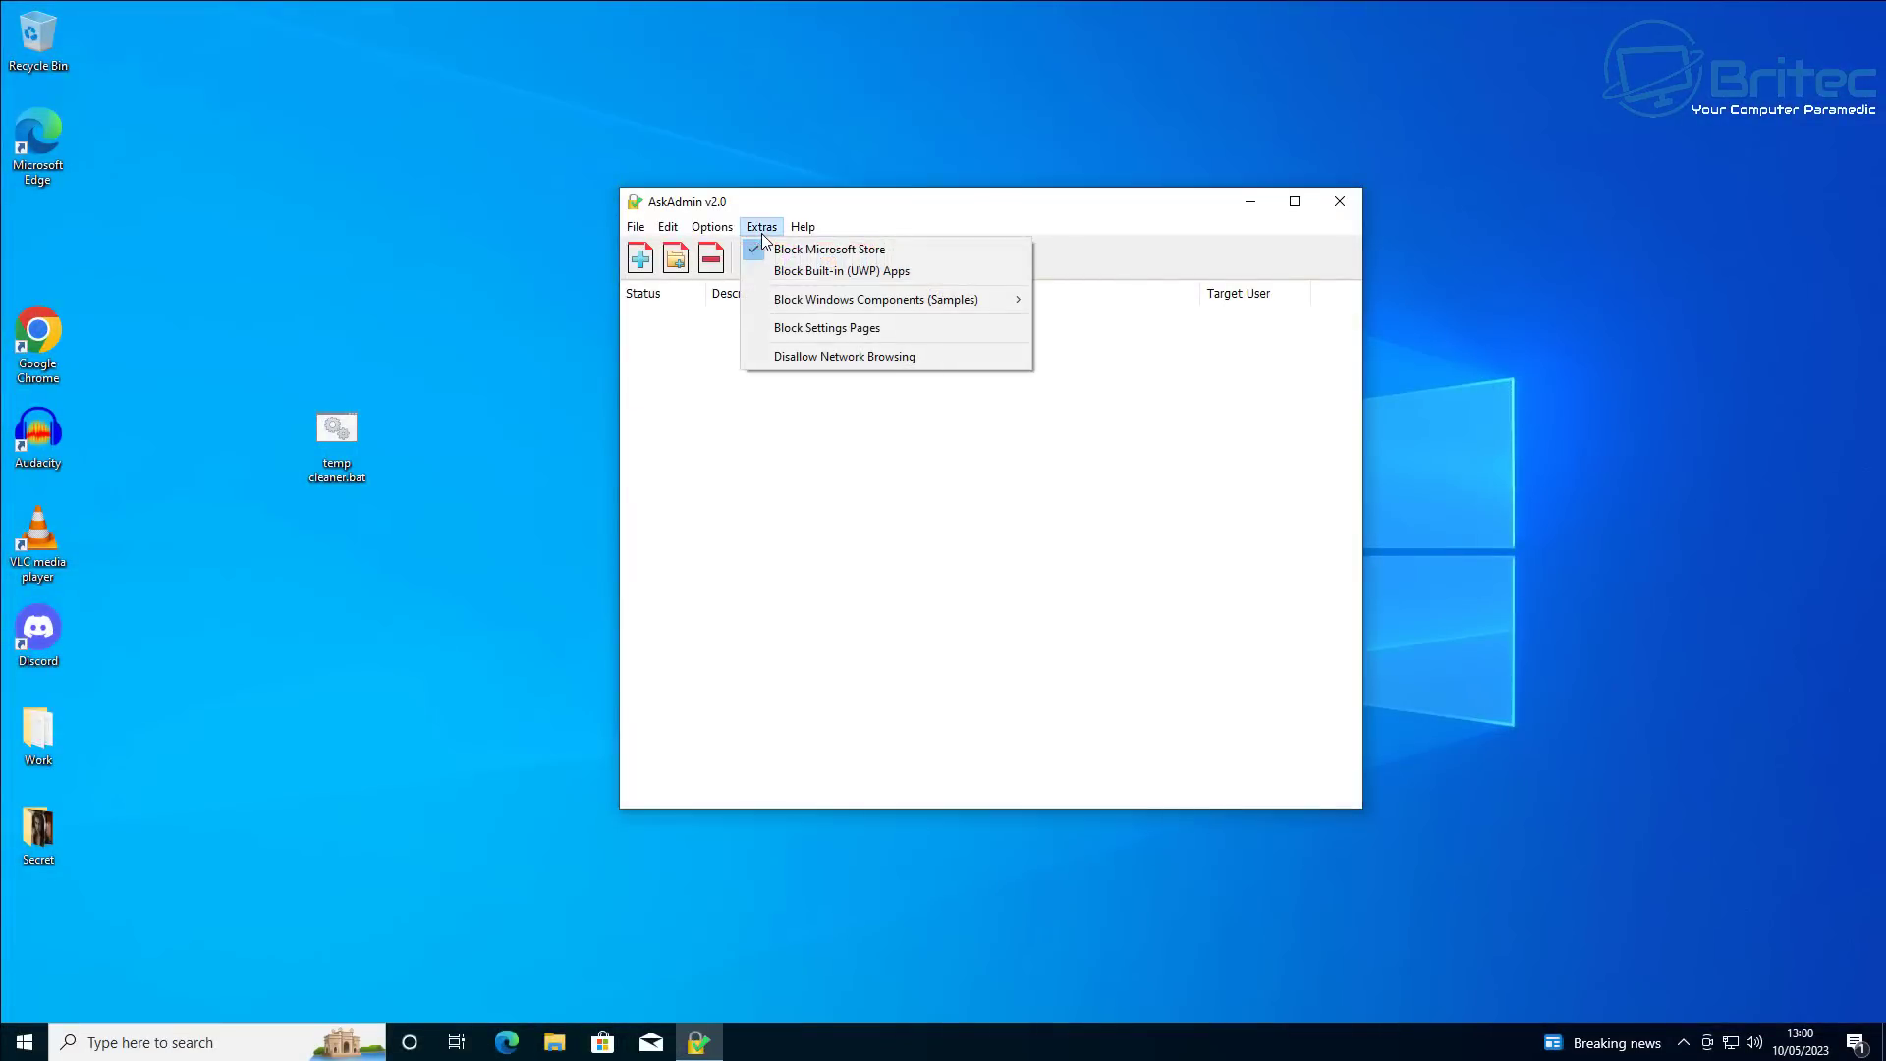
pyautogui.click(806, 271)
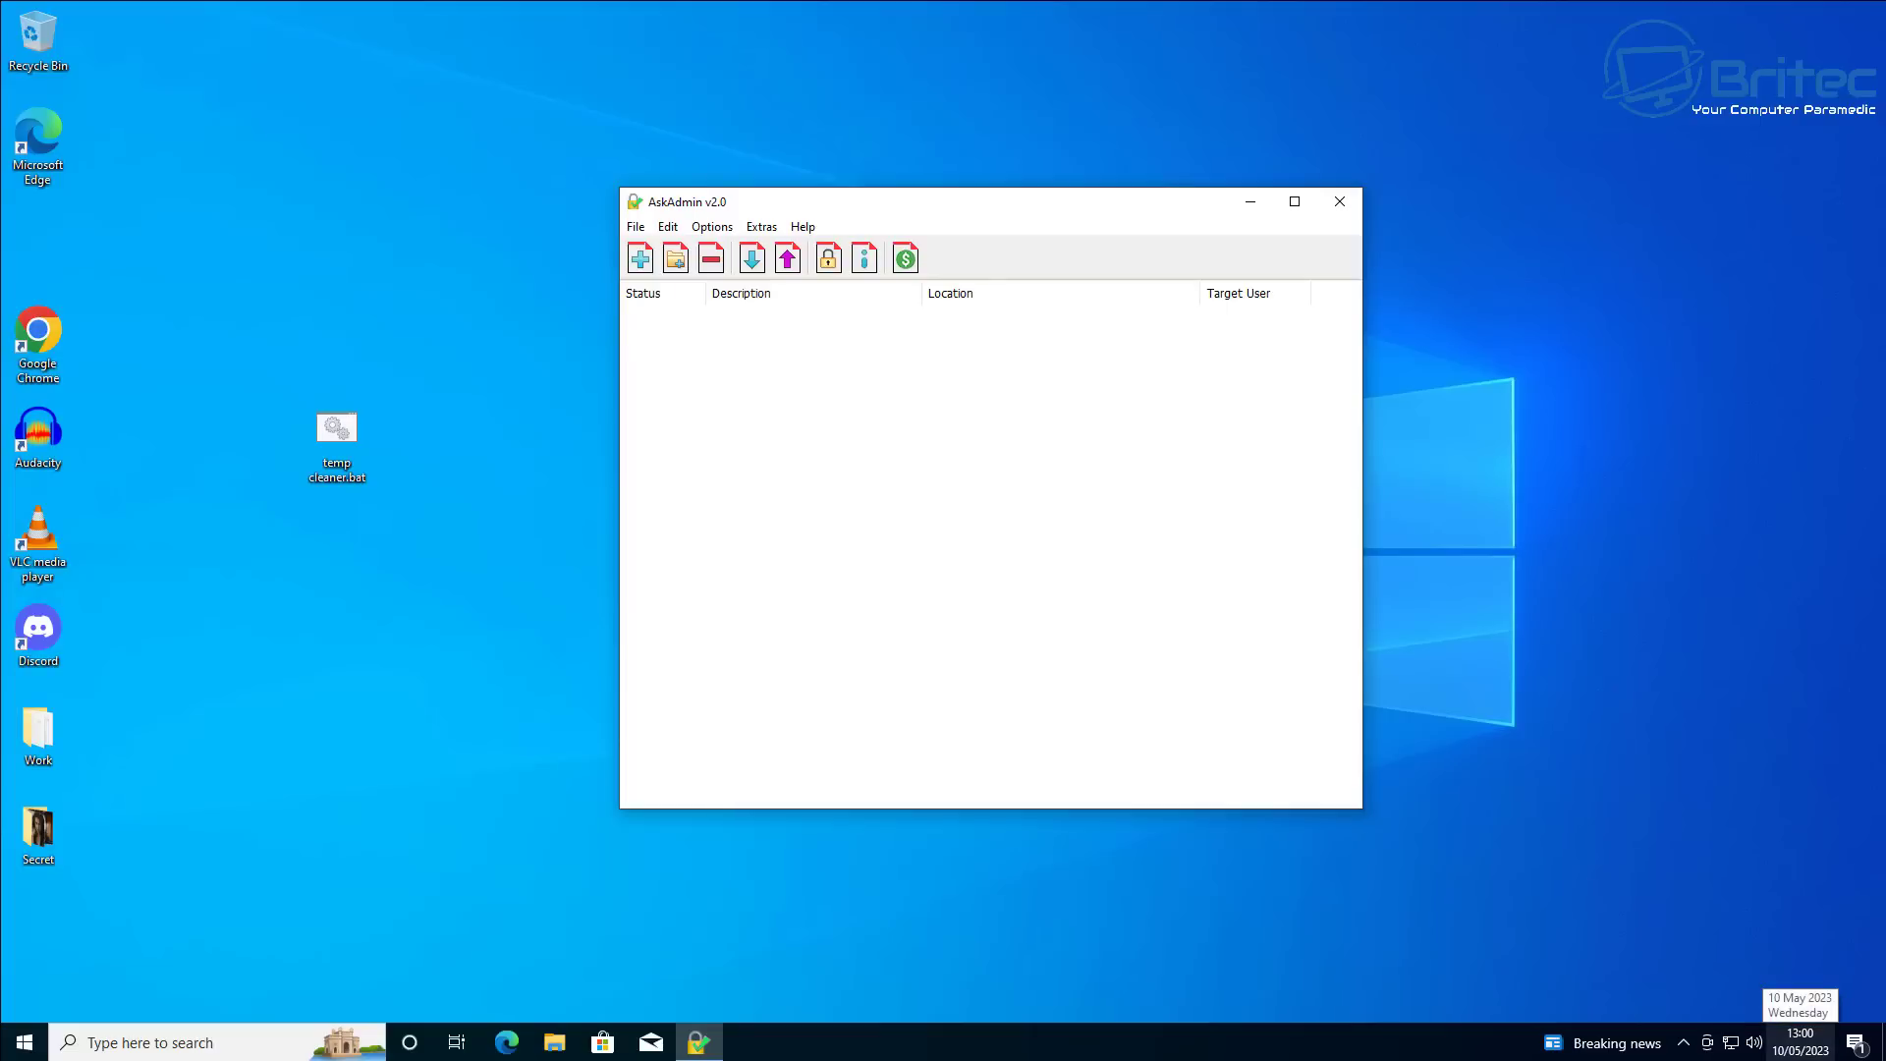
pyautogui.click(59, 732)
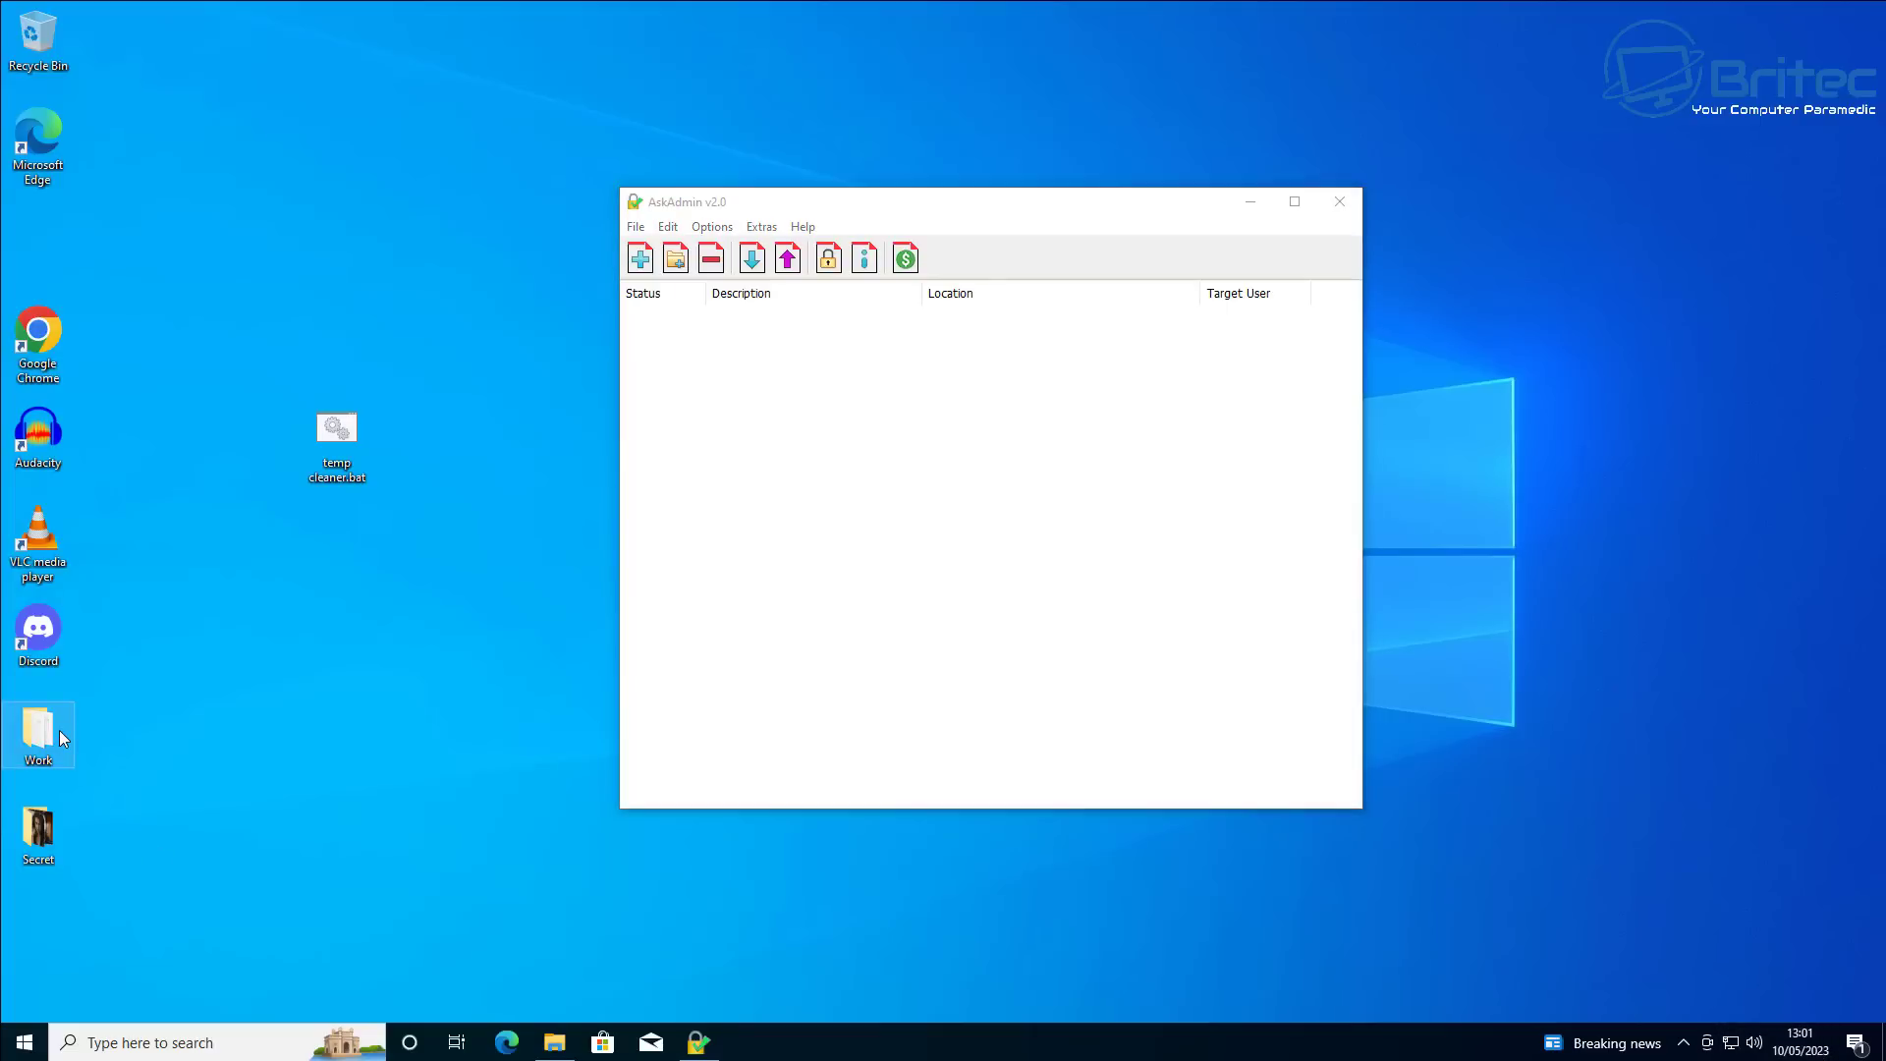
pyautogui.doubleClick(51, 734)
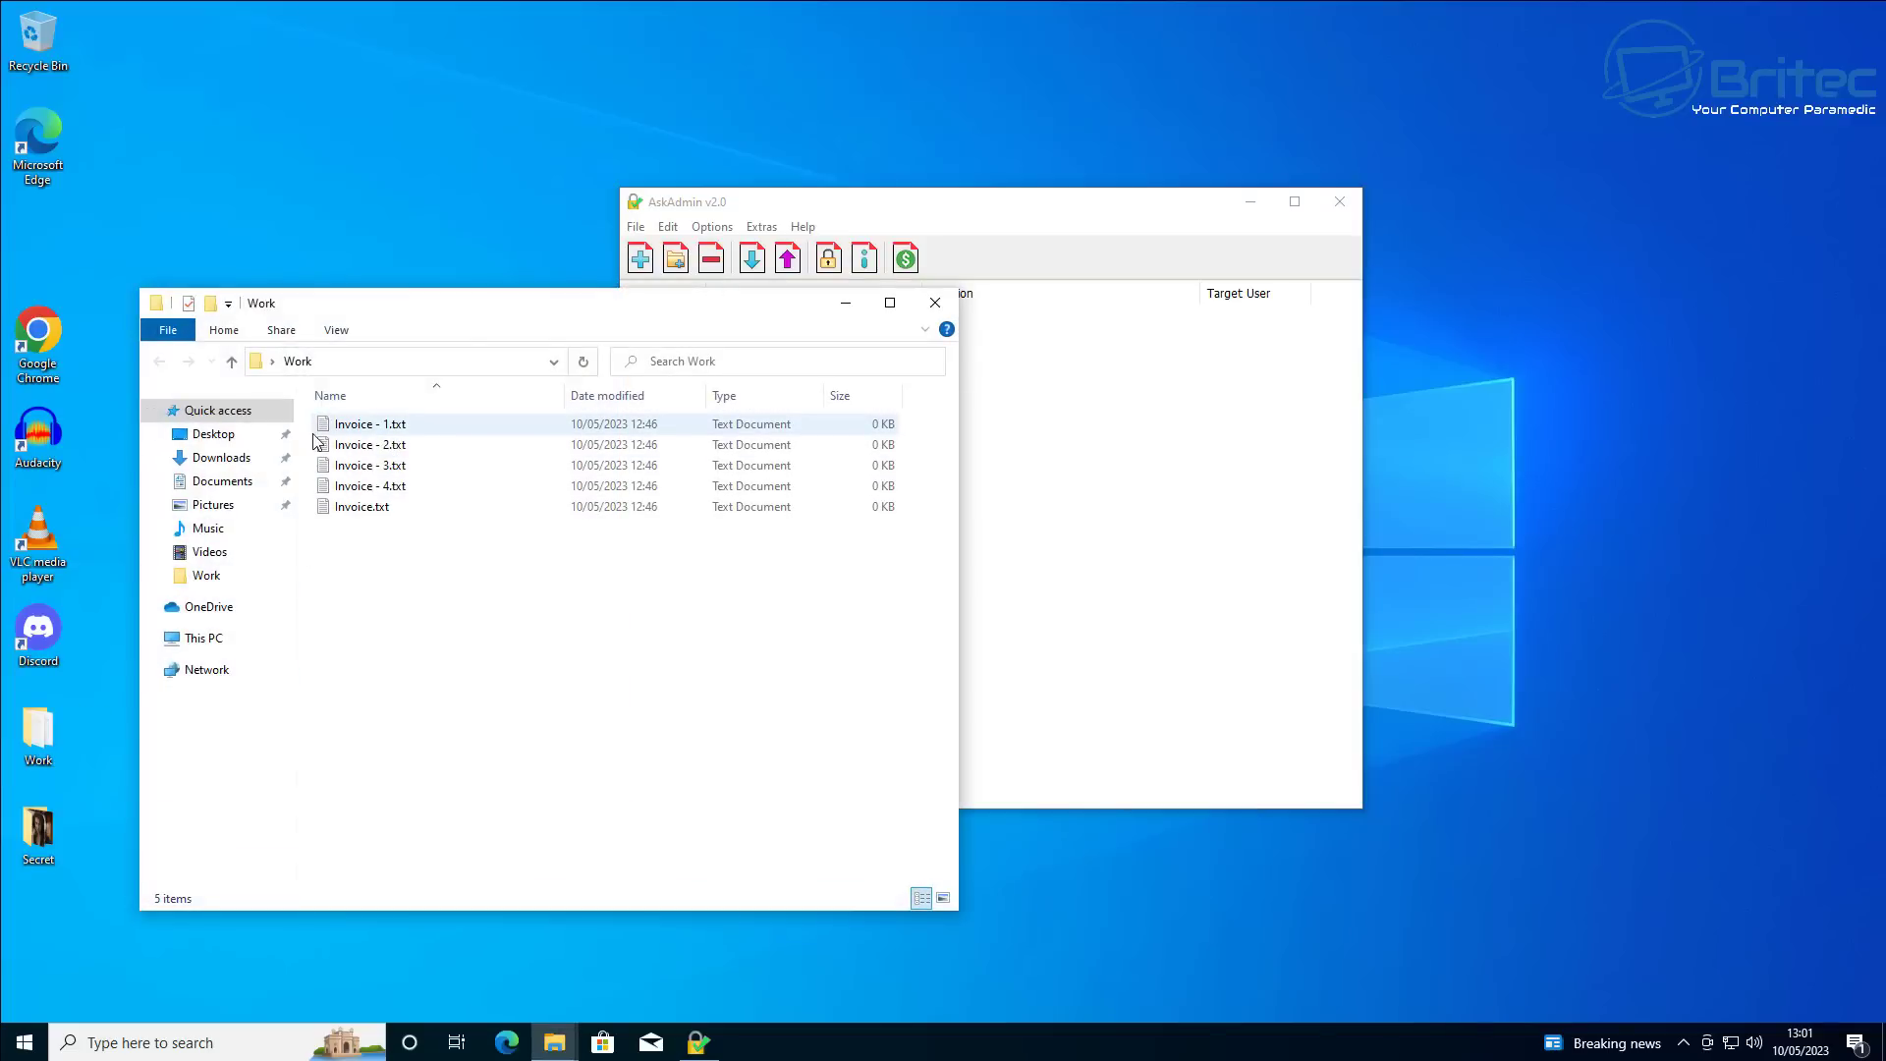
pyautogui.doubleClick(369, 424)
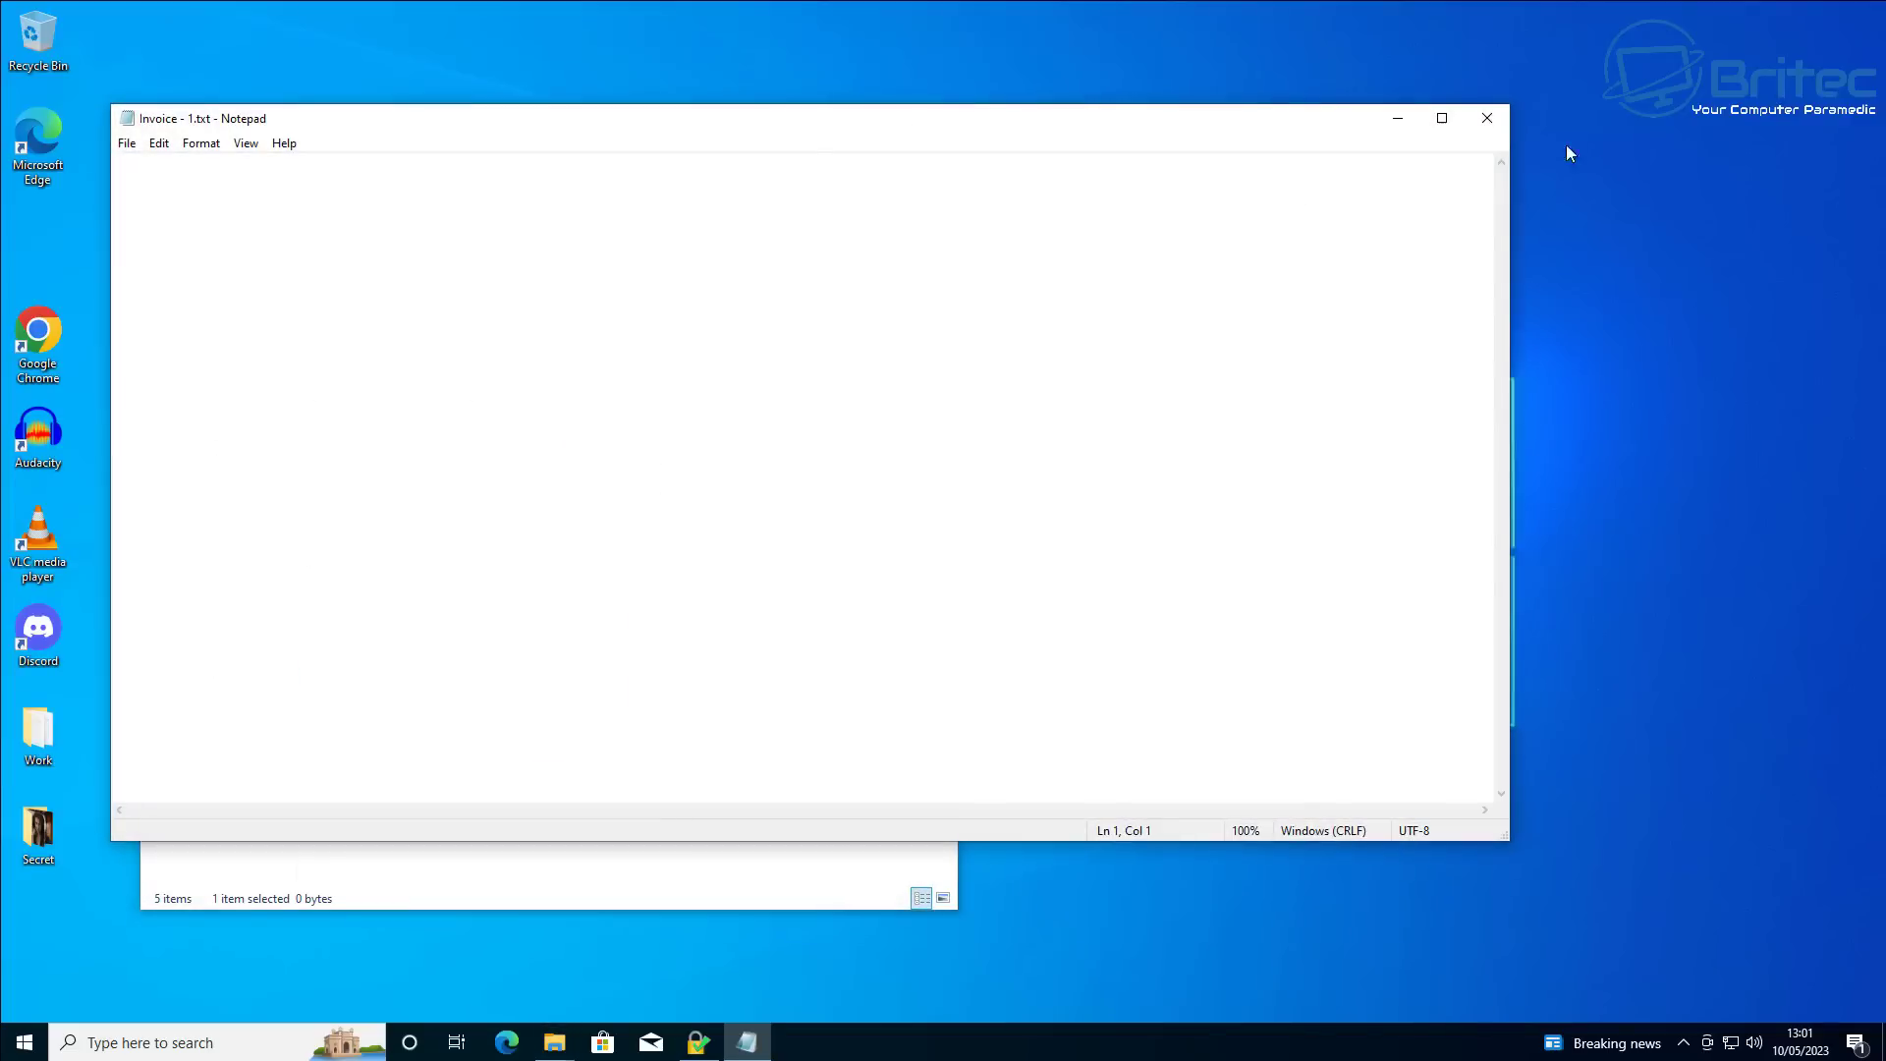
pyautogui.click(1486, 118)
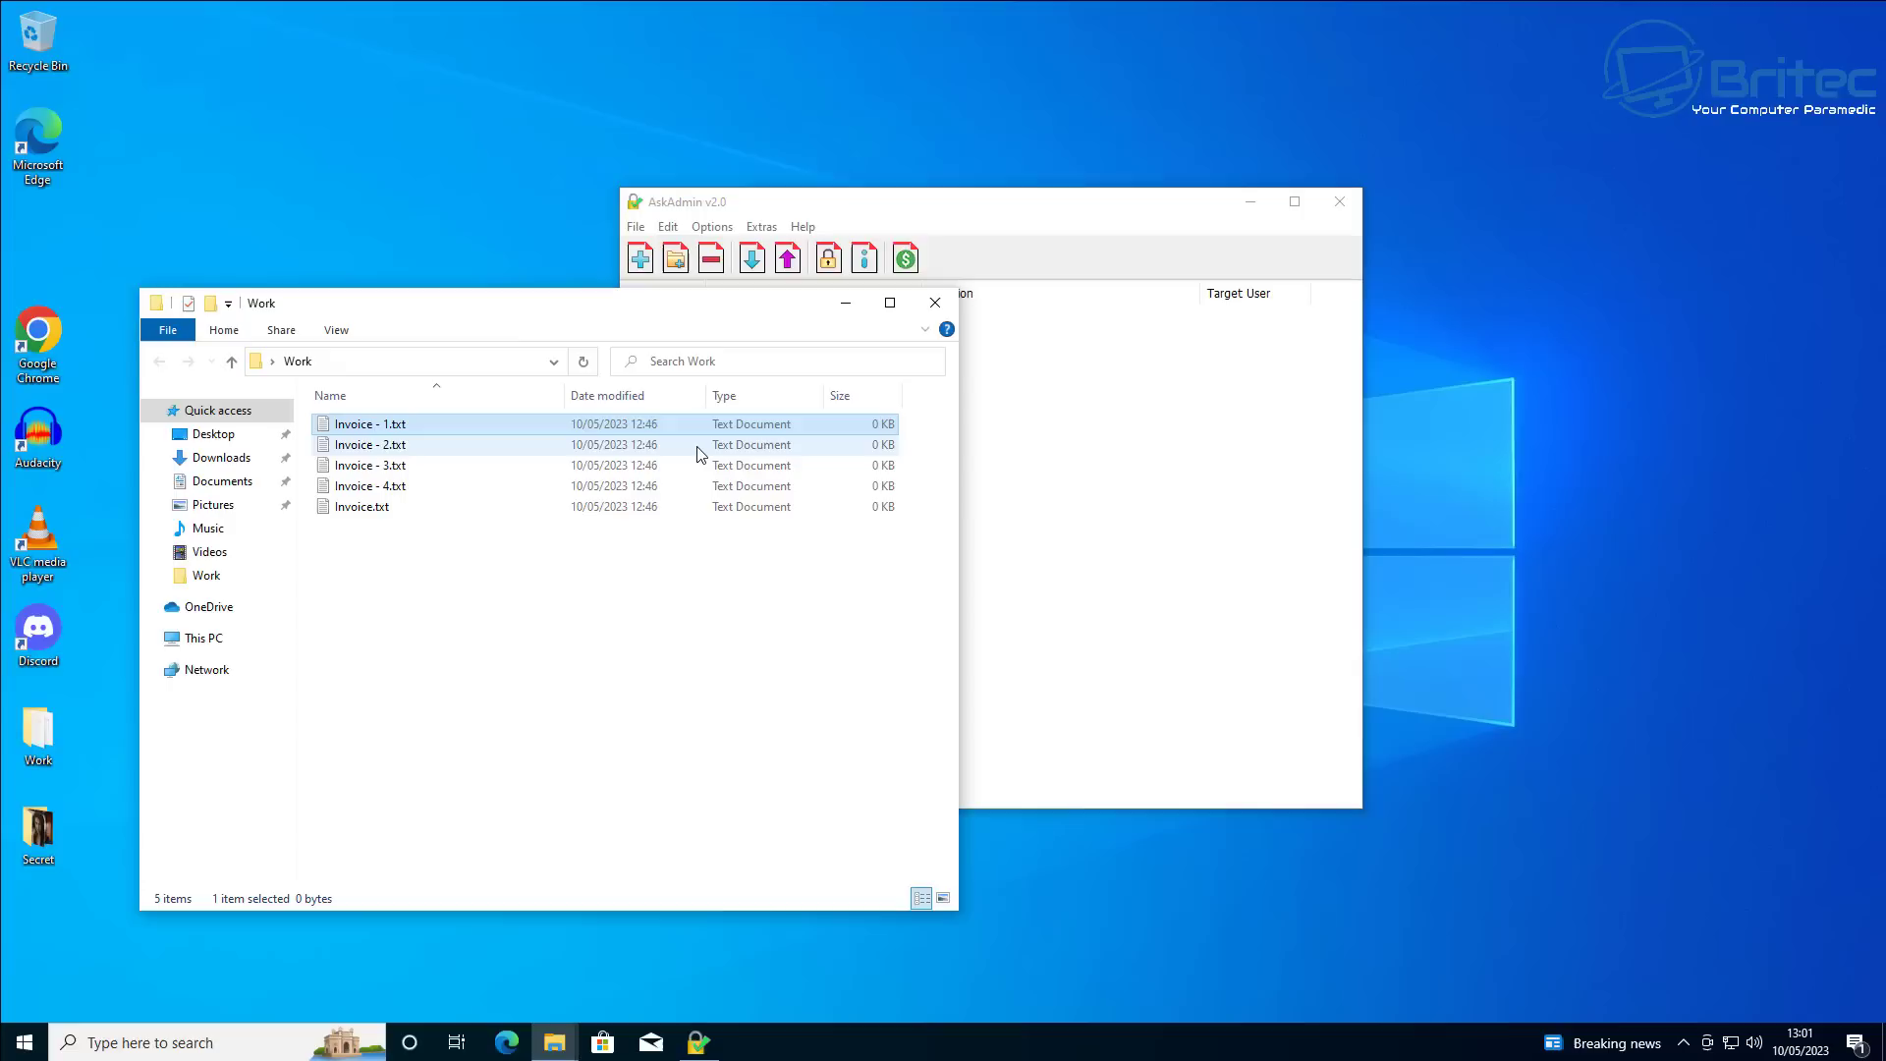
pyautogui.click(942, 311)
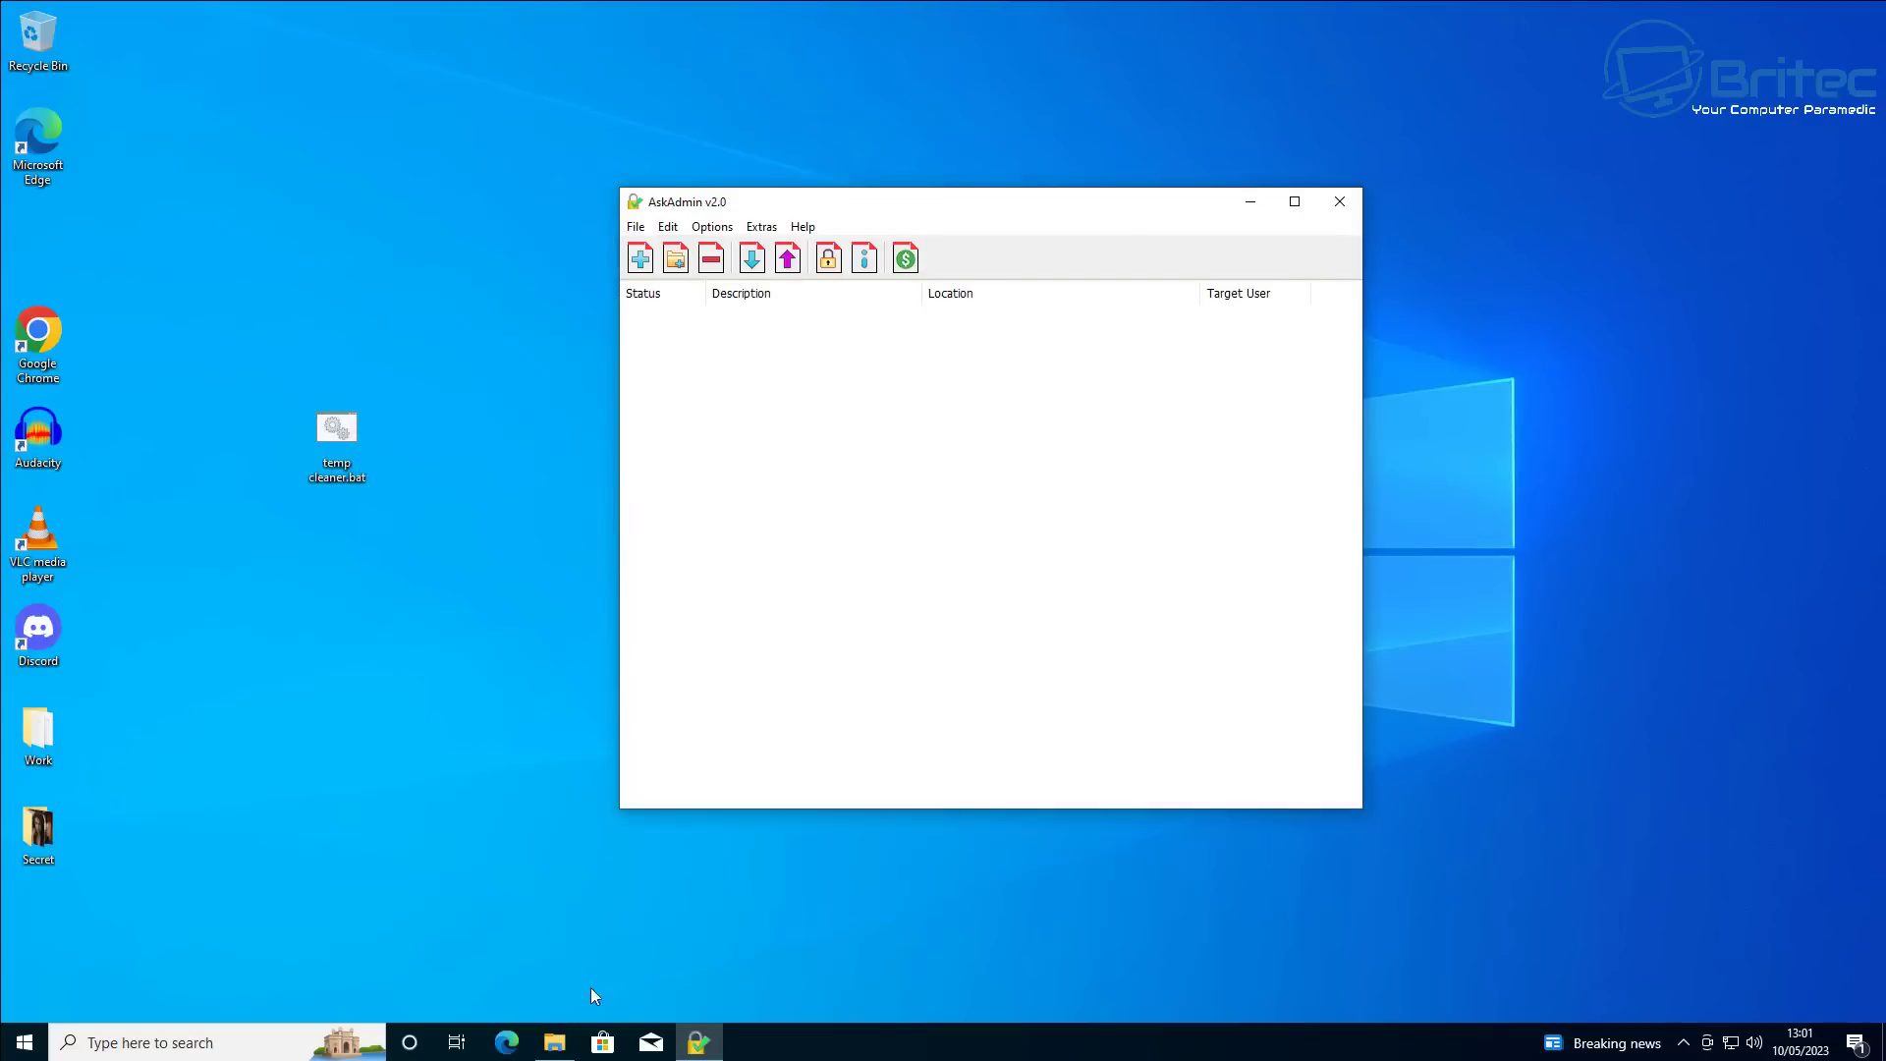
# Add C:\Windows\notepad.exe from the Windows folder to AskAdmin's blocked list
pyautogui.click(554, 1042)
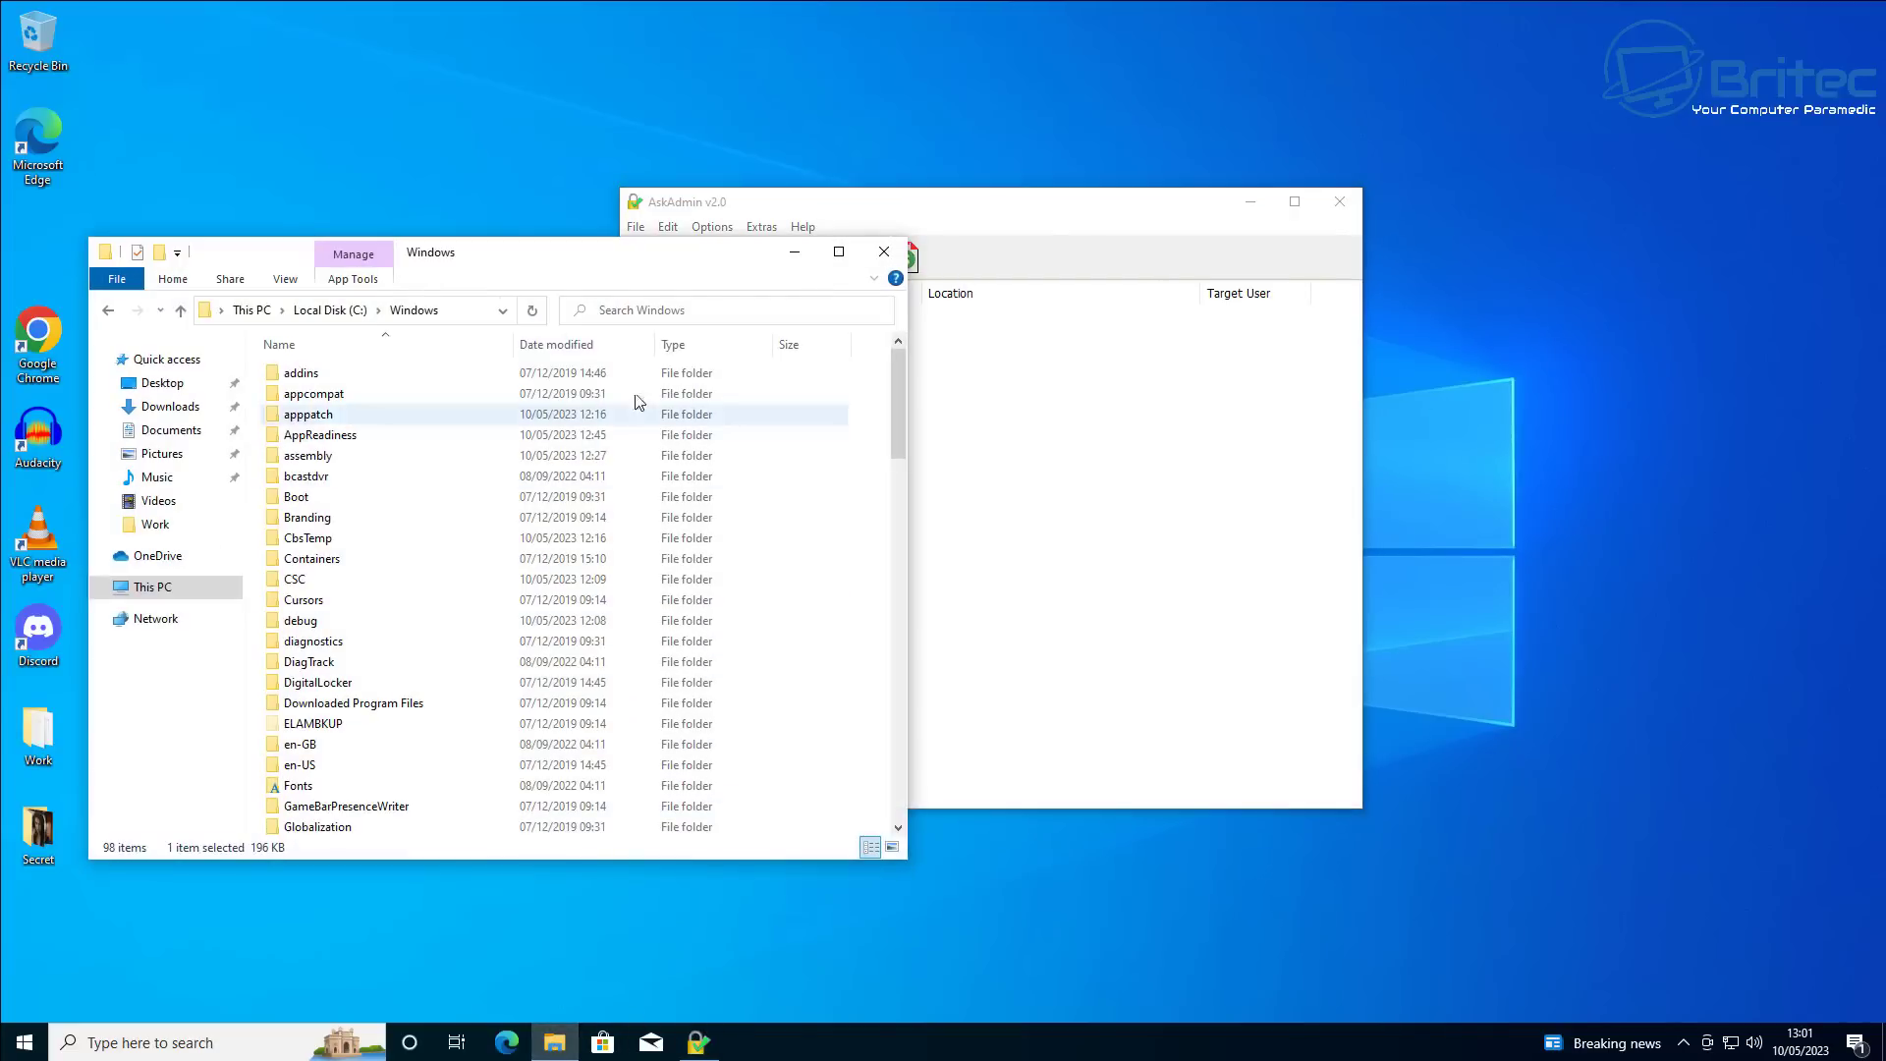
pyautogui.click(1051, 226)
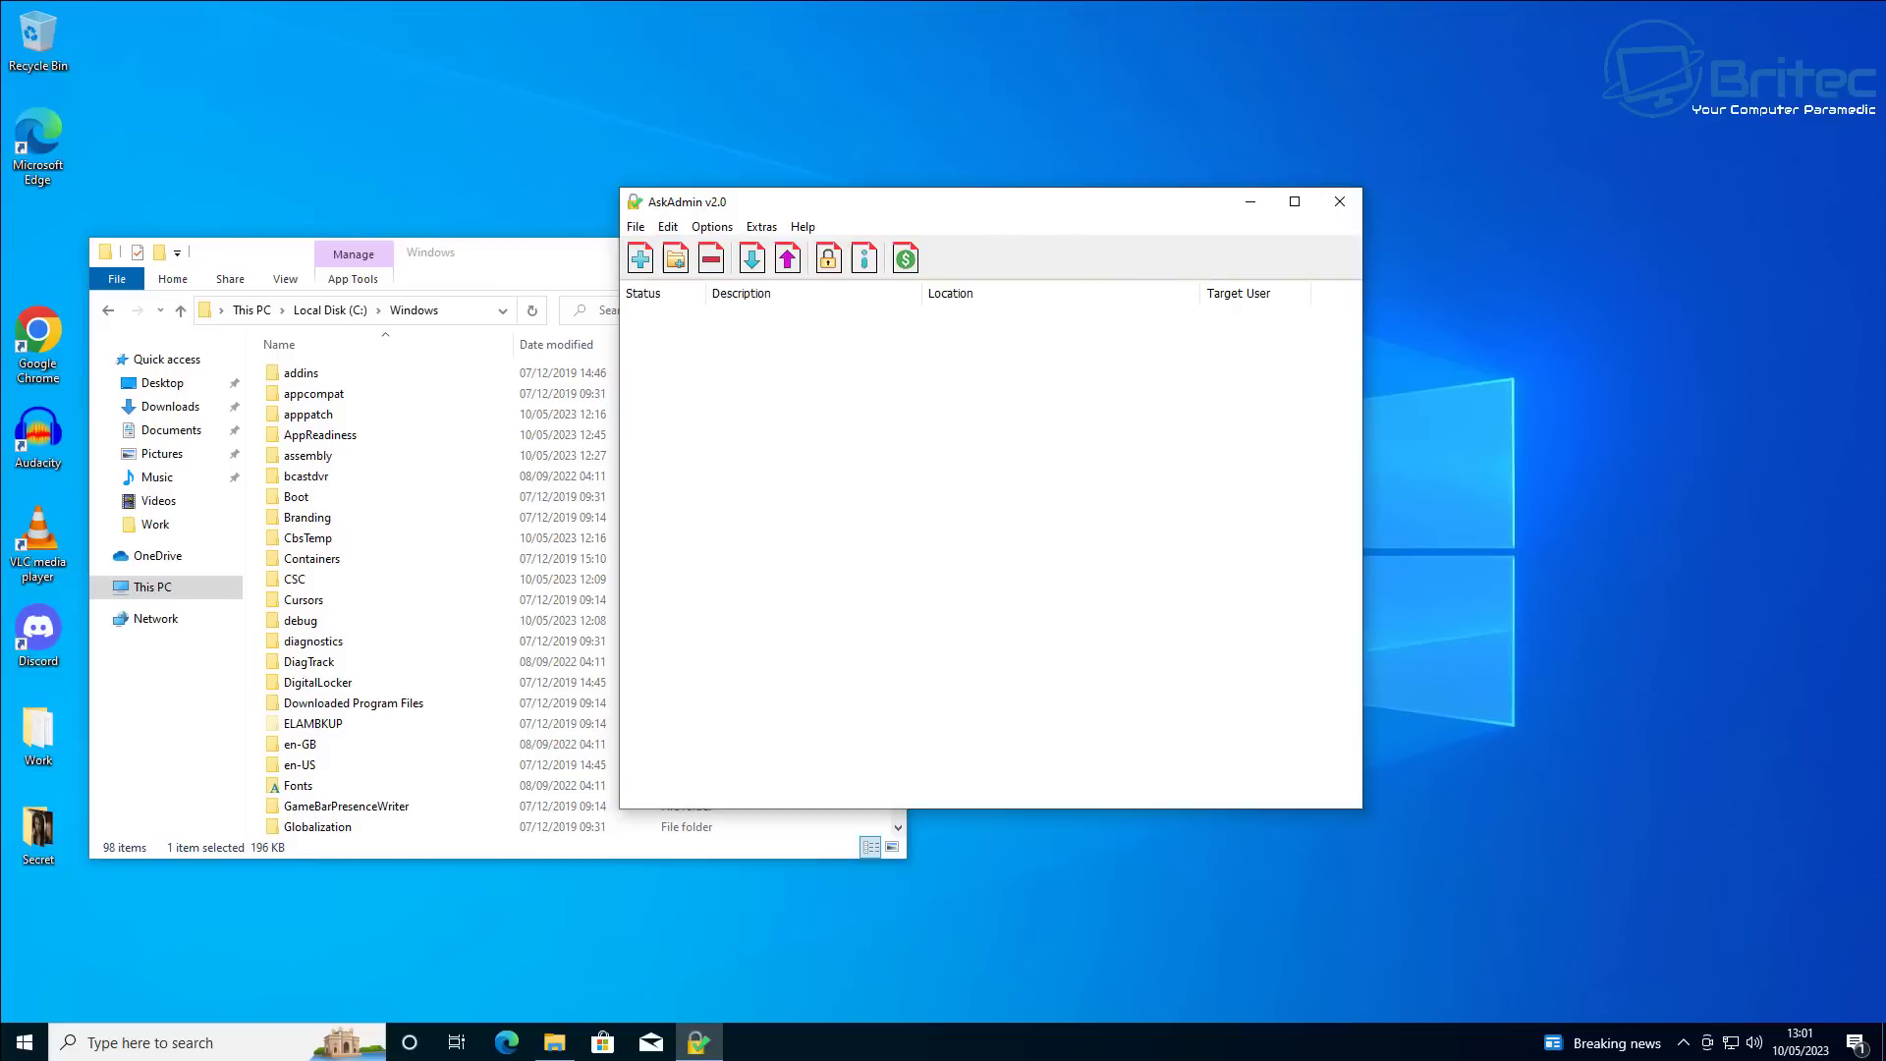
pyautogui.moveTo(983, 201); pyautogui.dragTo(1313, 258)
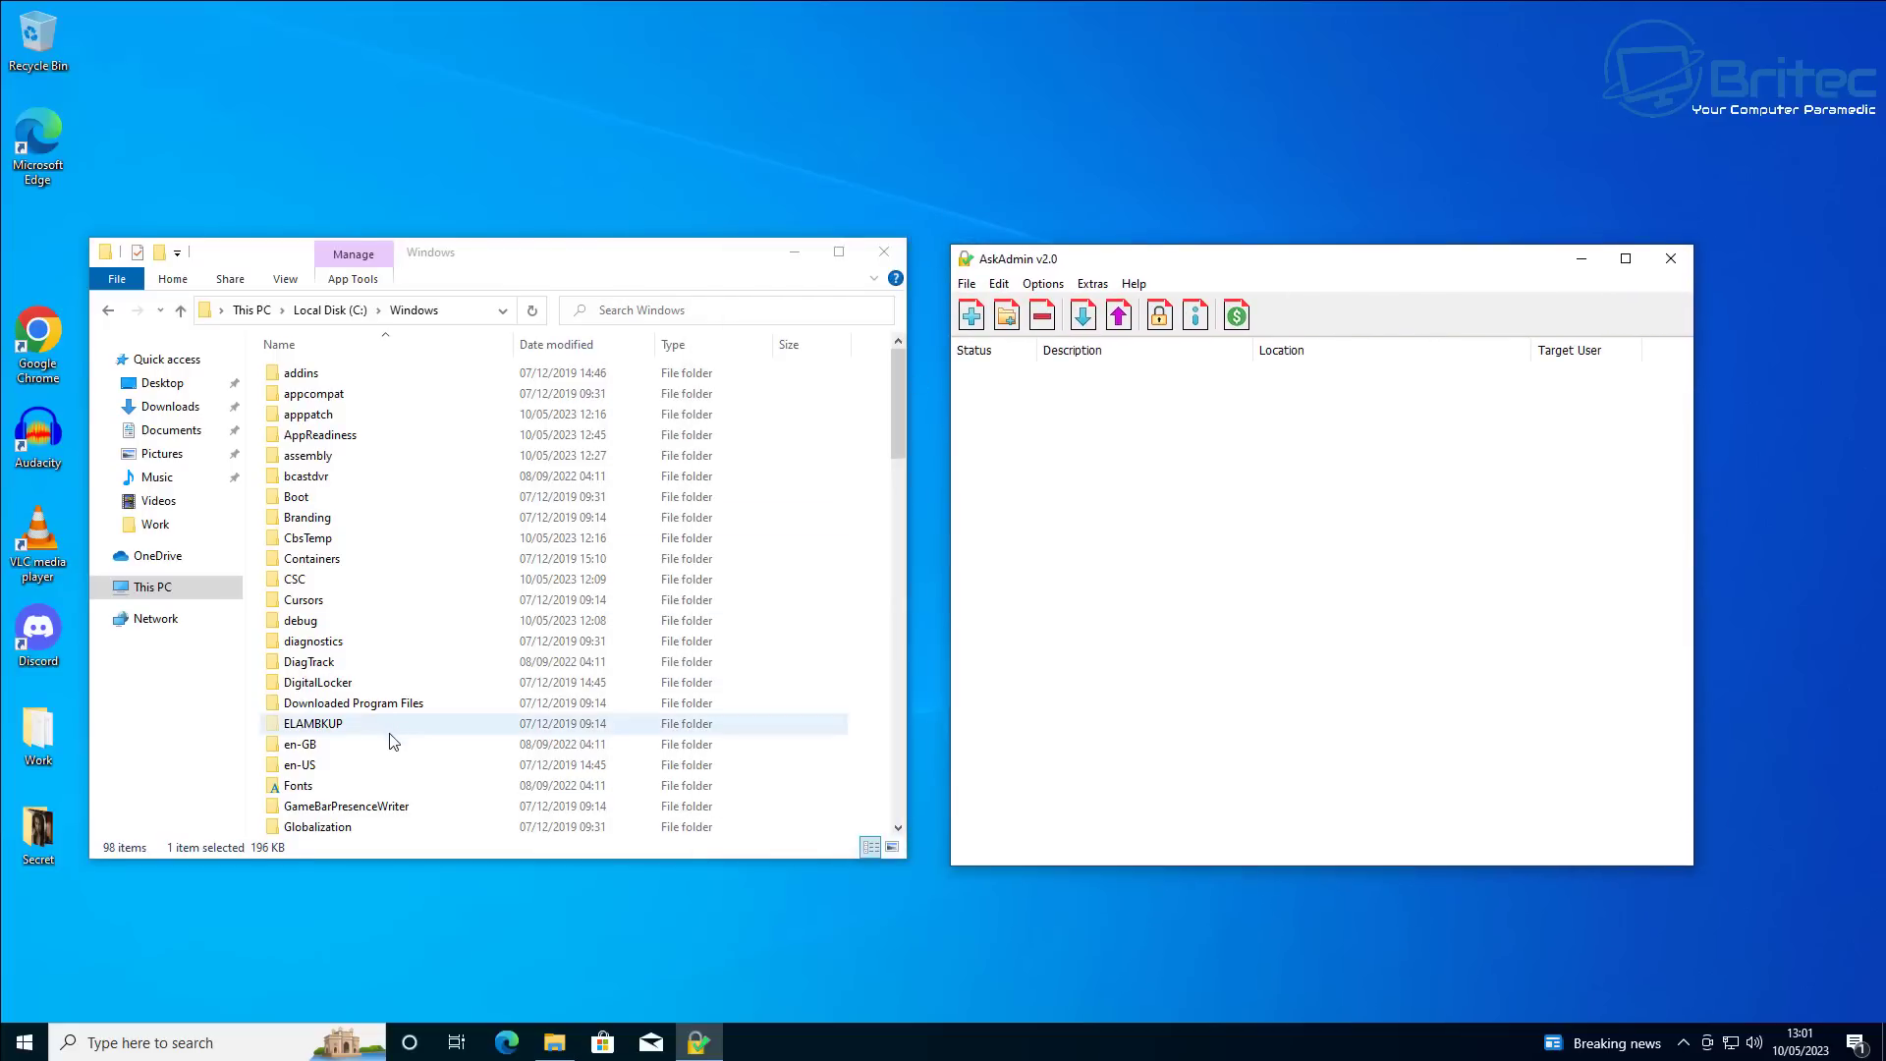
pyautogui.scroll(-9, 378, 737)
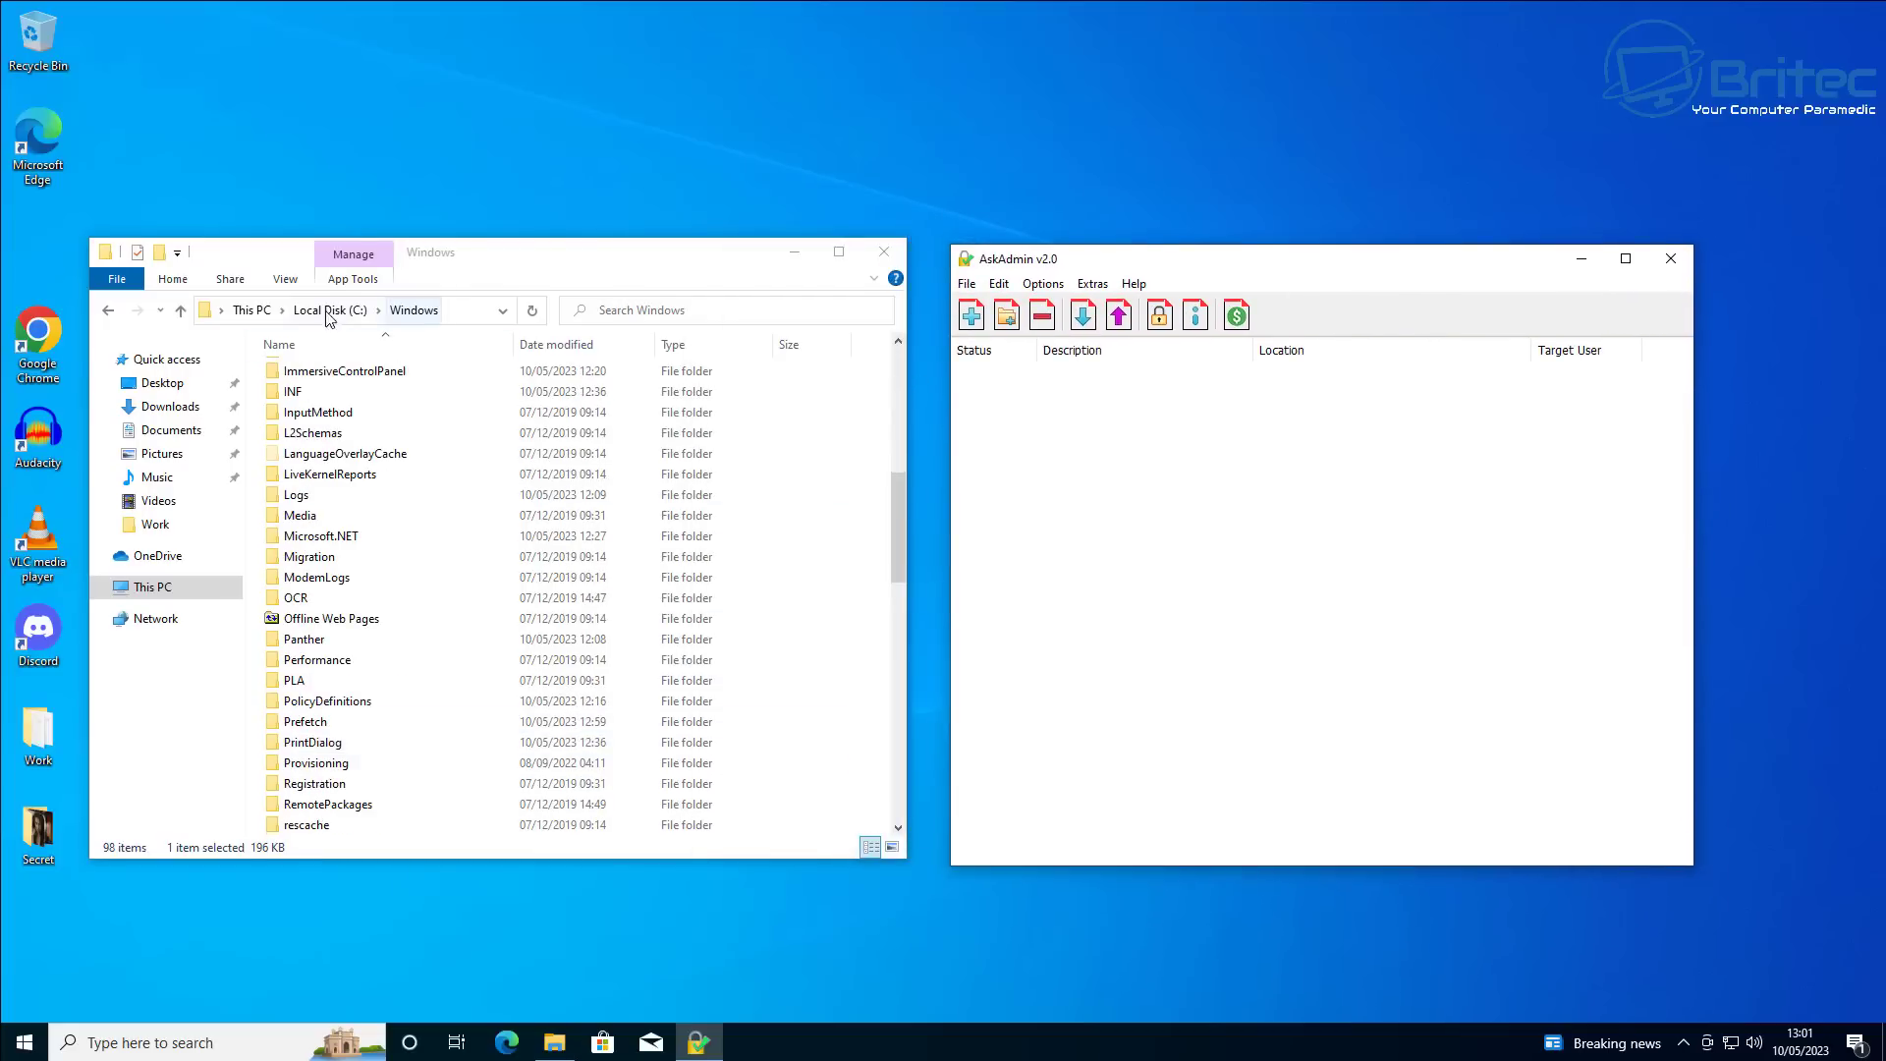
pyautogui.scroll(-10, 481, 550)
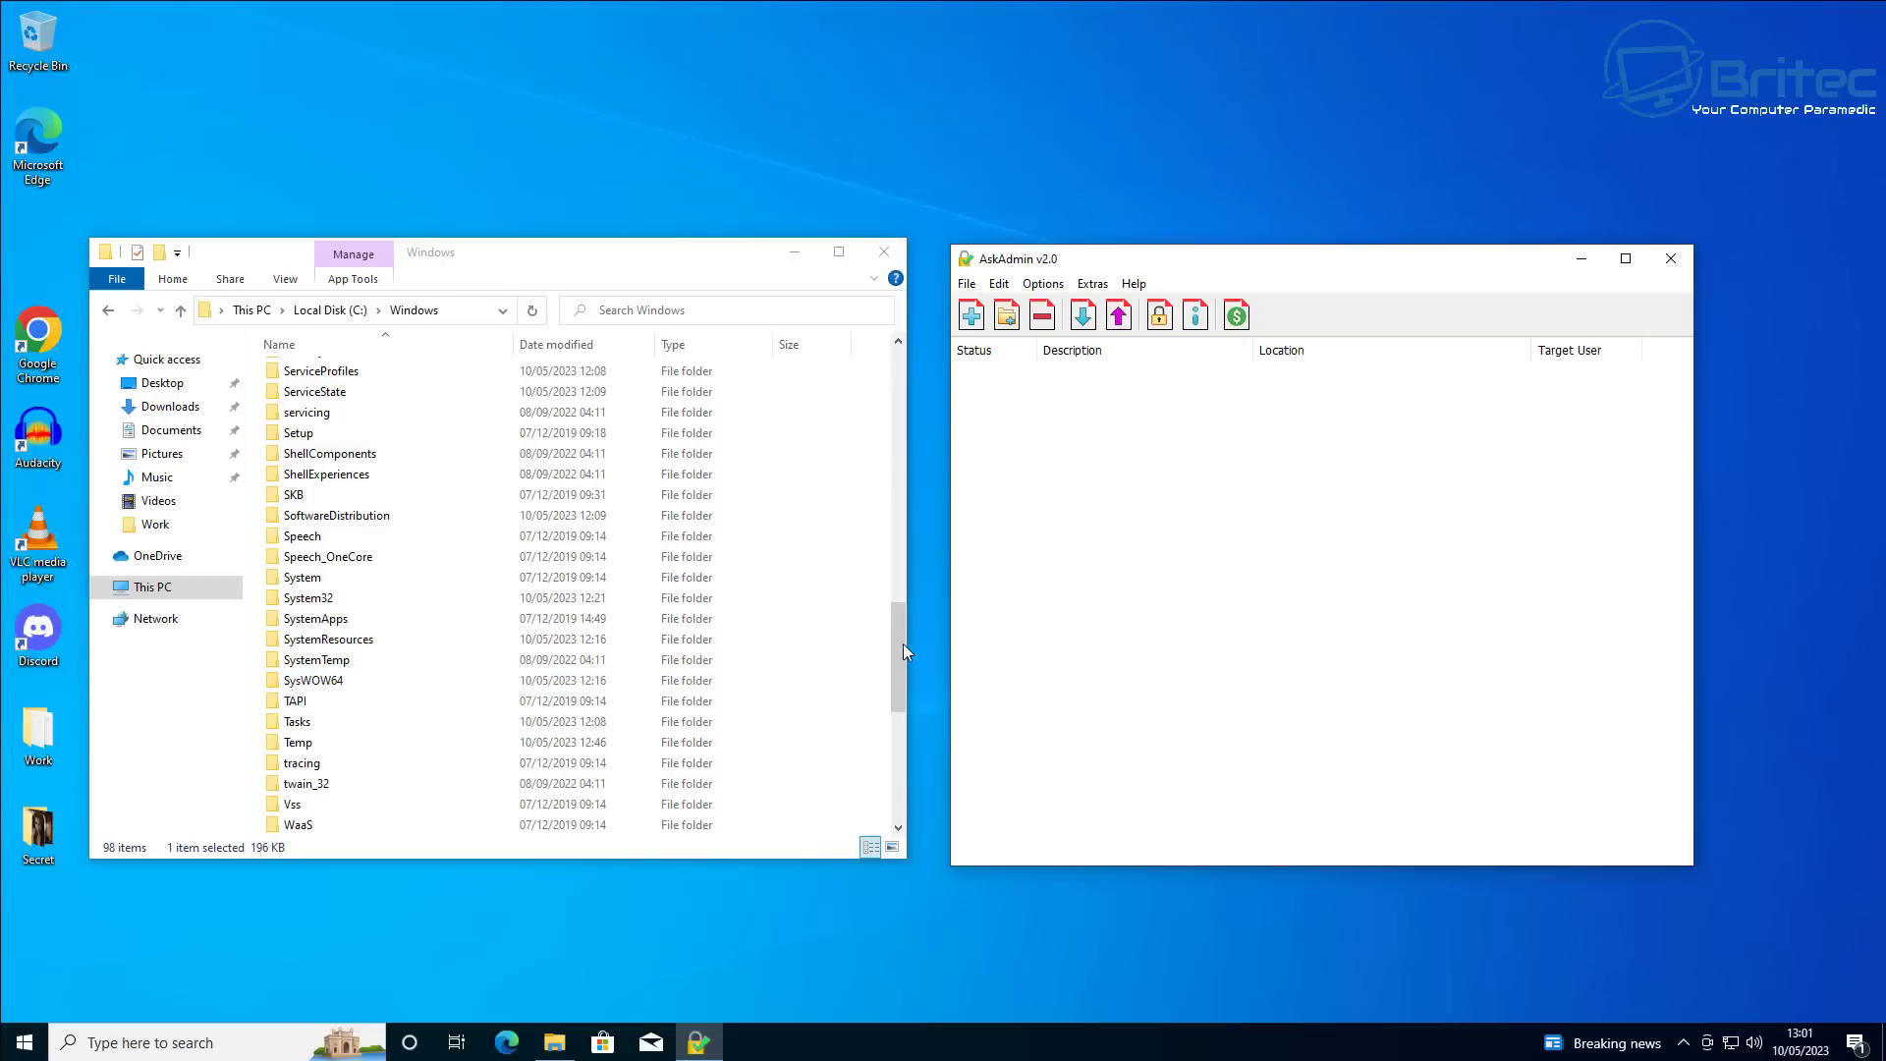
pyautogui.moveTo(898, 644); pyautogui.dragTo(906, 765)
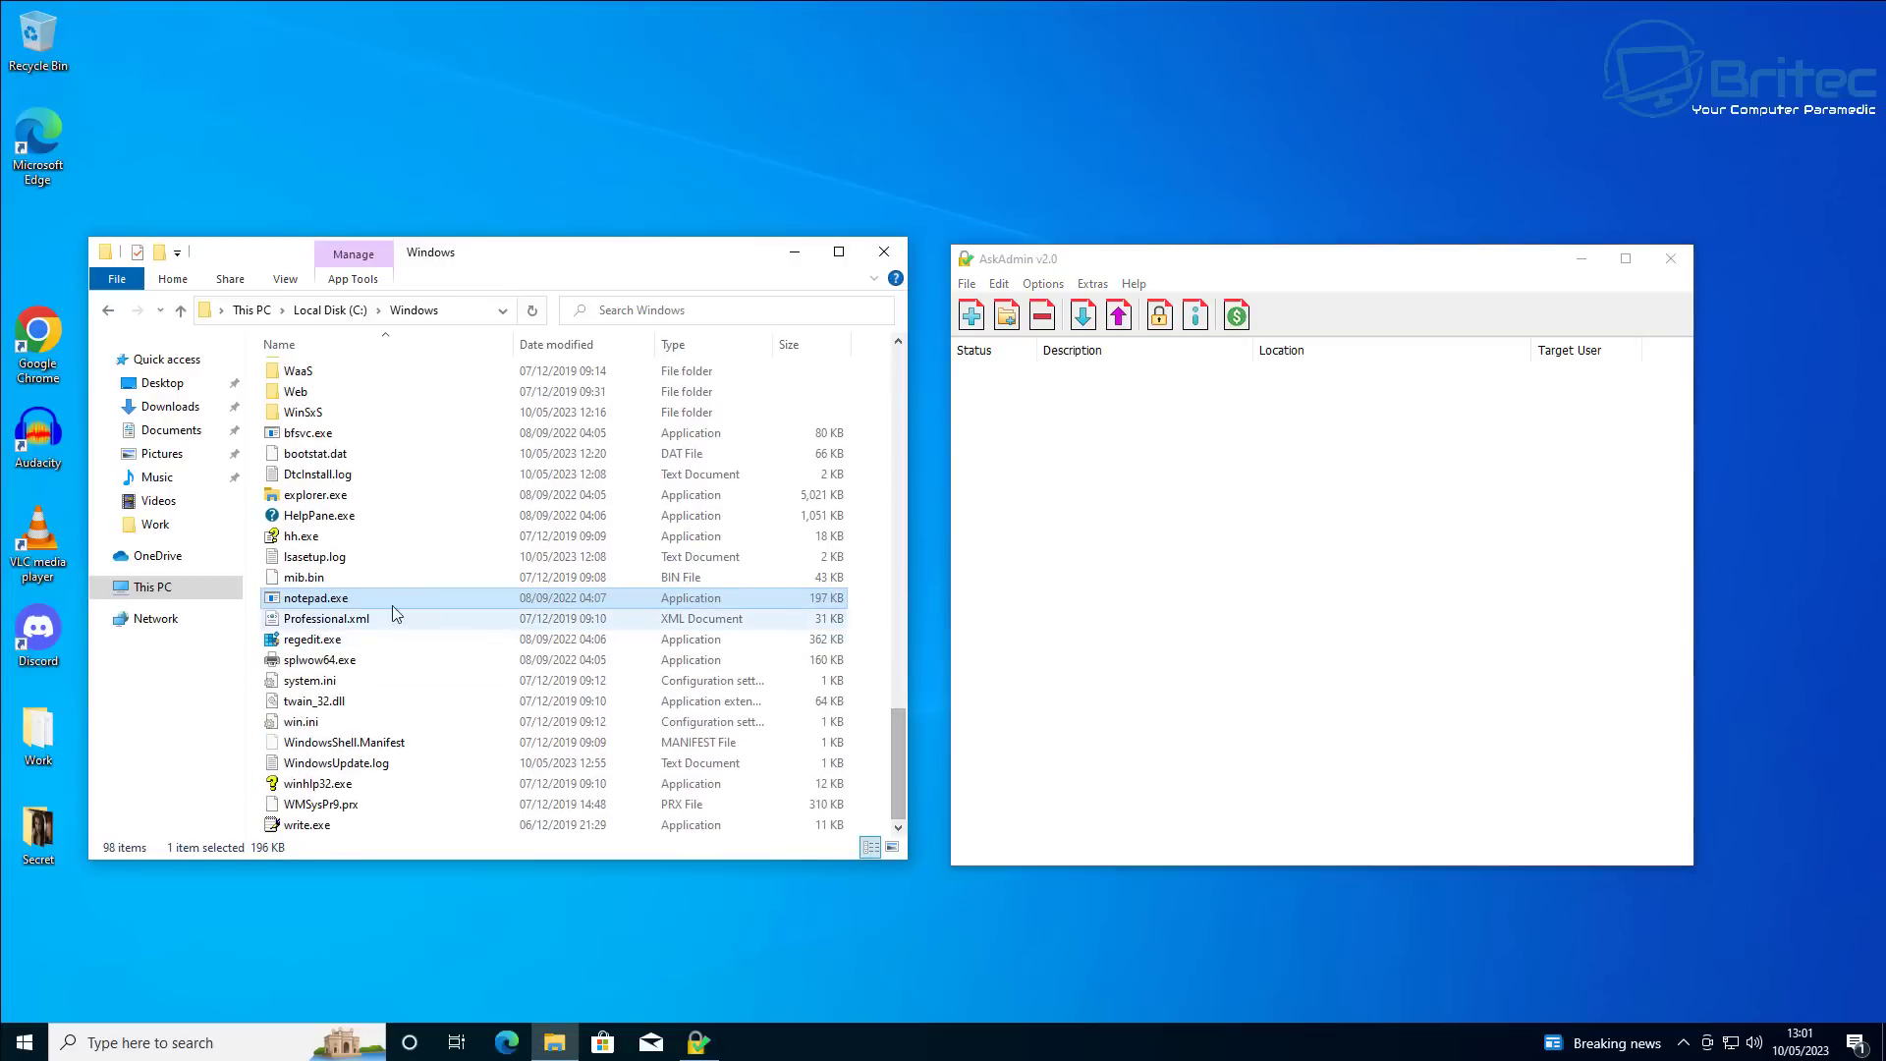
pyautogui.moveTo(344, 600); pyautogui.dragTo(1140, 575)
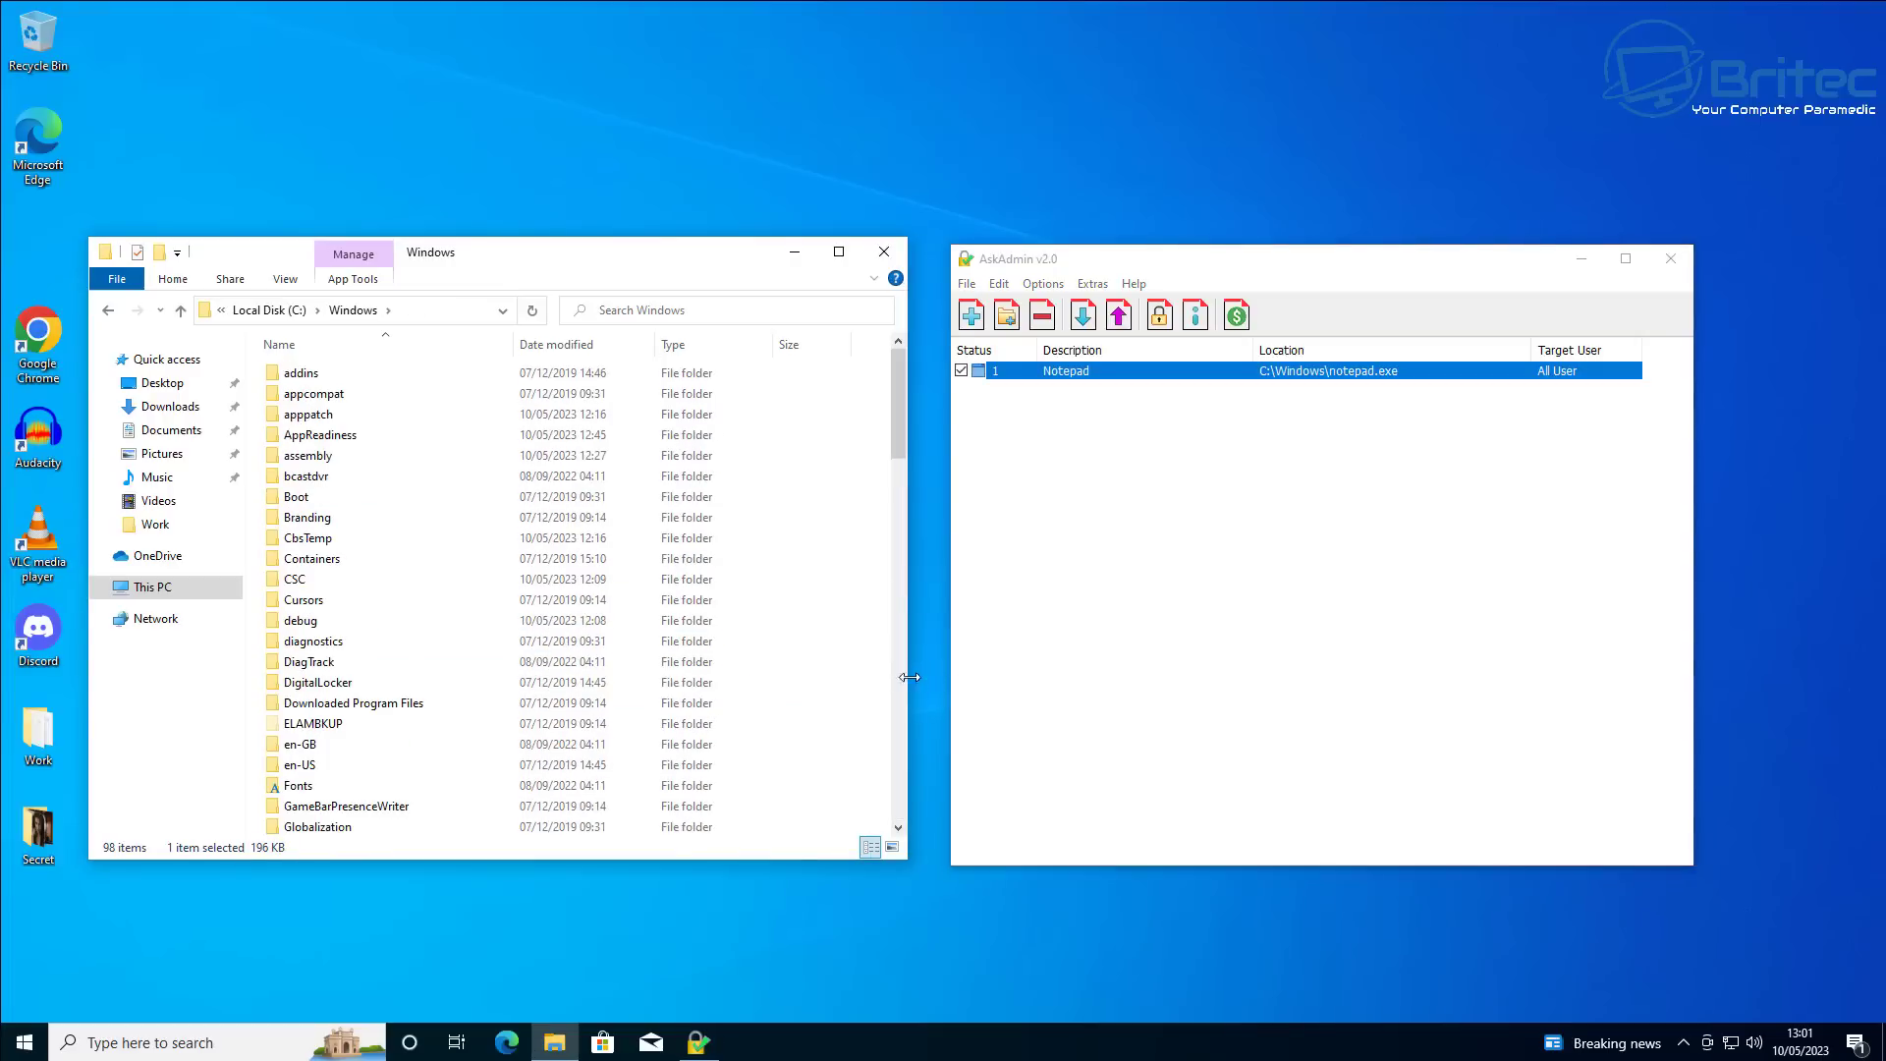
# Try opening Invoice - 1.txt and Invoice - 2.txt in the Work folder, dismissing both blocked messages
pyautogui.click(794, 251)
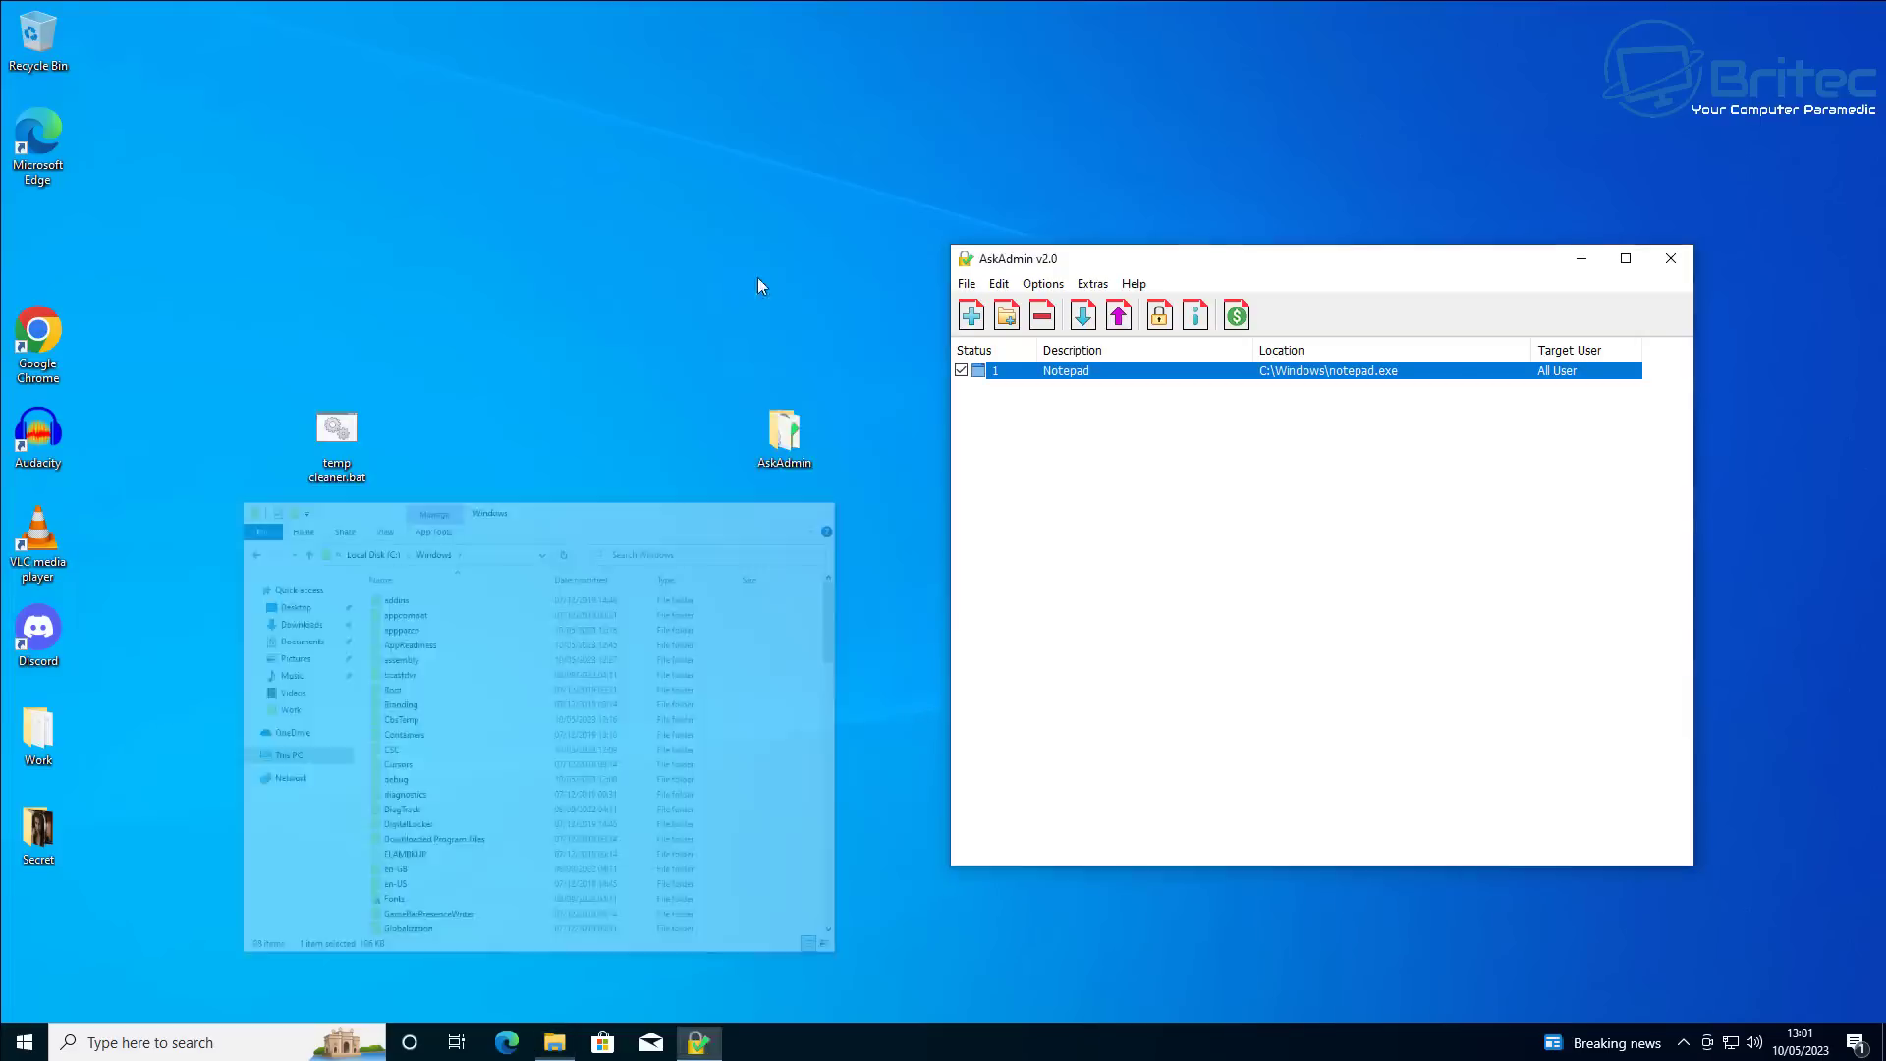
pyautogui.doubleClick(39, 732)
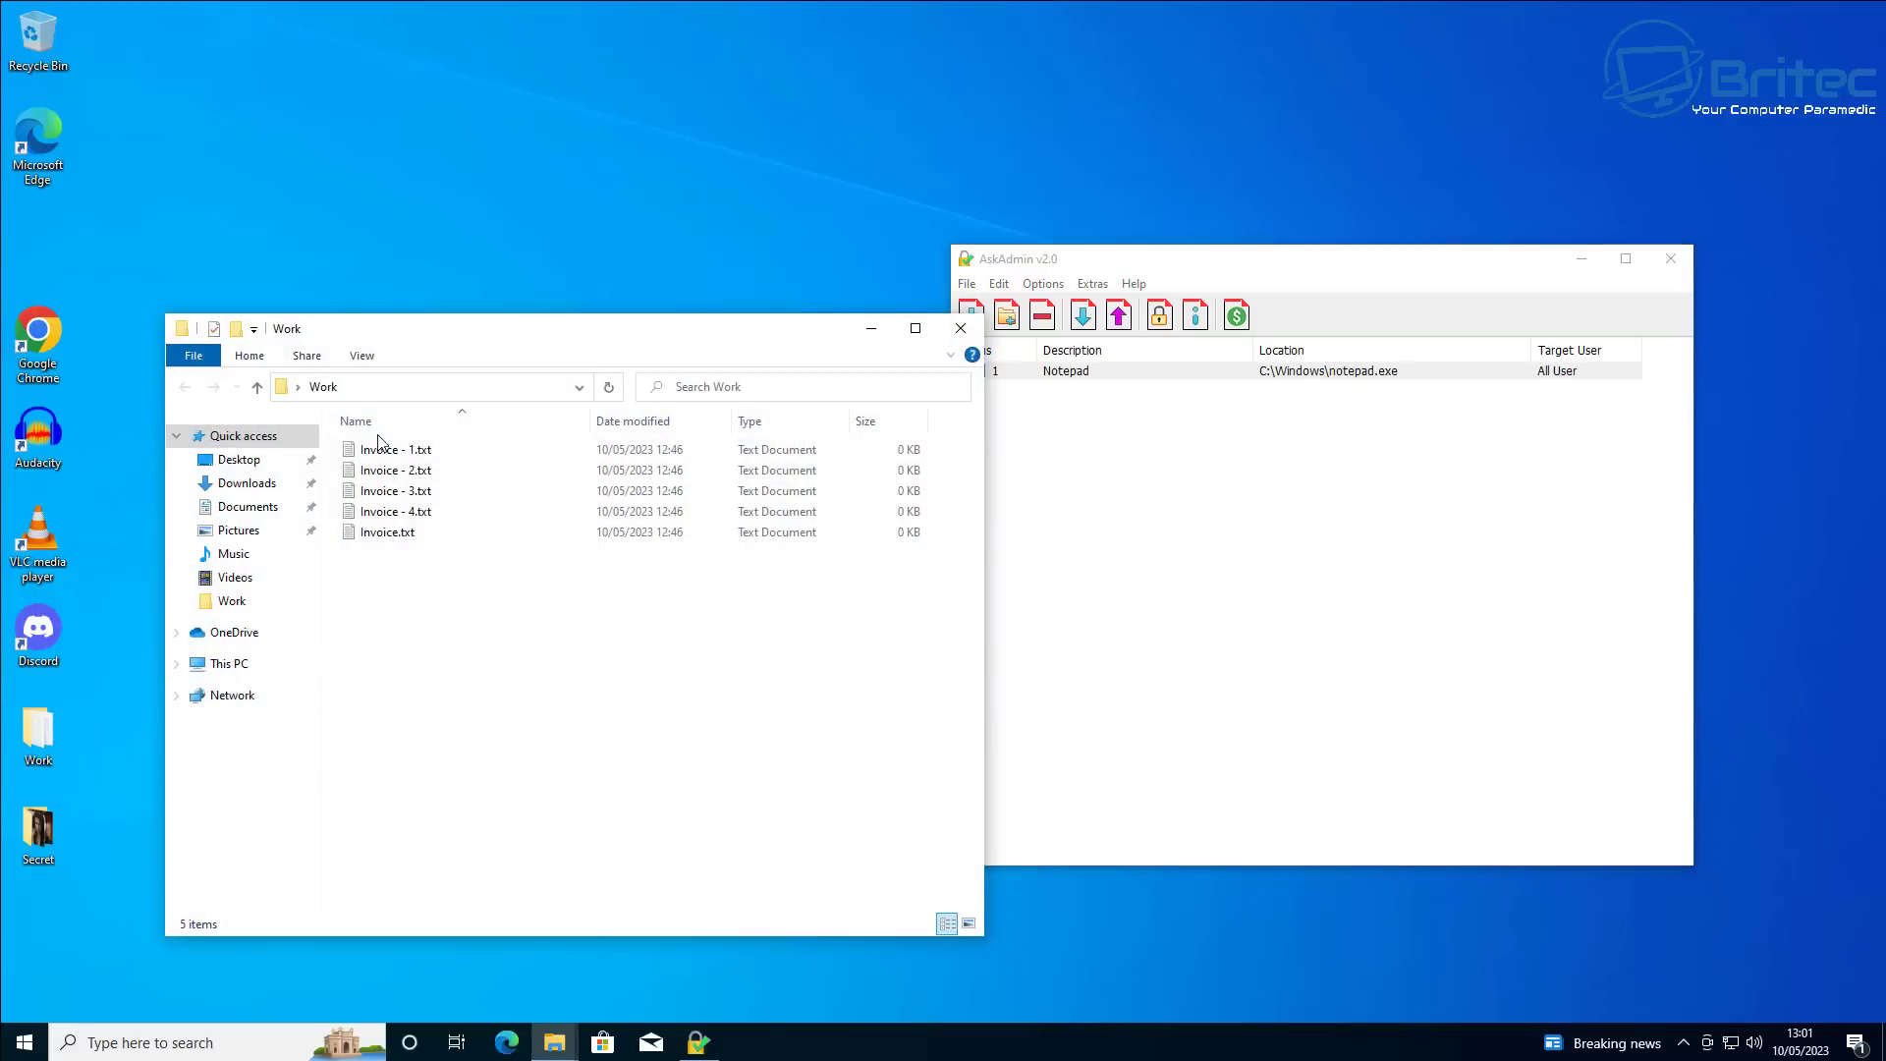
pyautogui.click(366, 454)
pyautogui.doubleClick(366, 453)
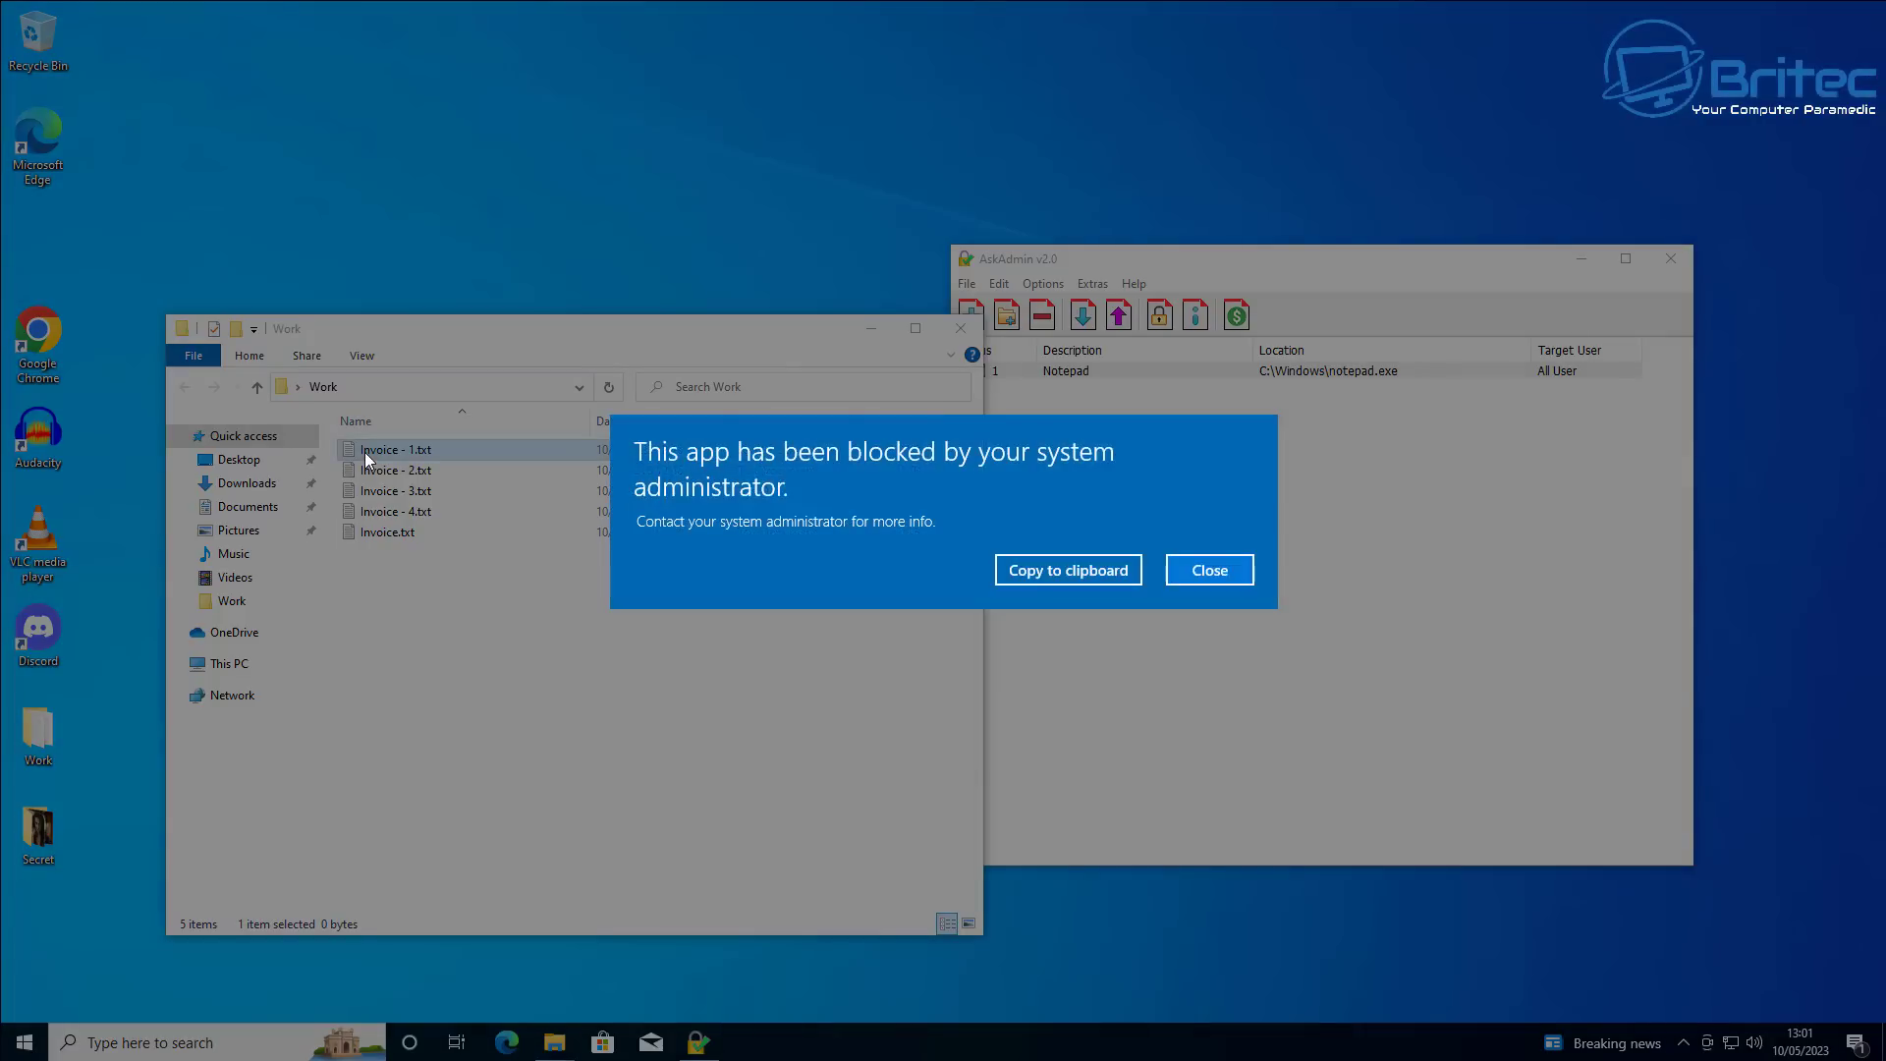
pyautogui.click(1229, 570)
pyautogui.doubleClick(426, 471)
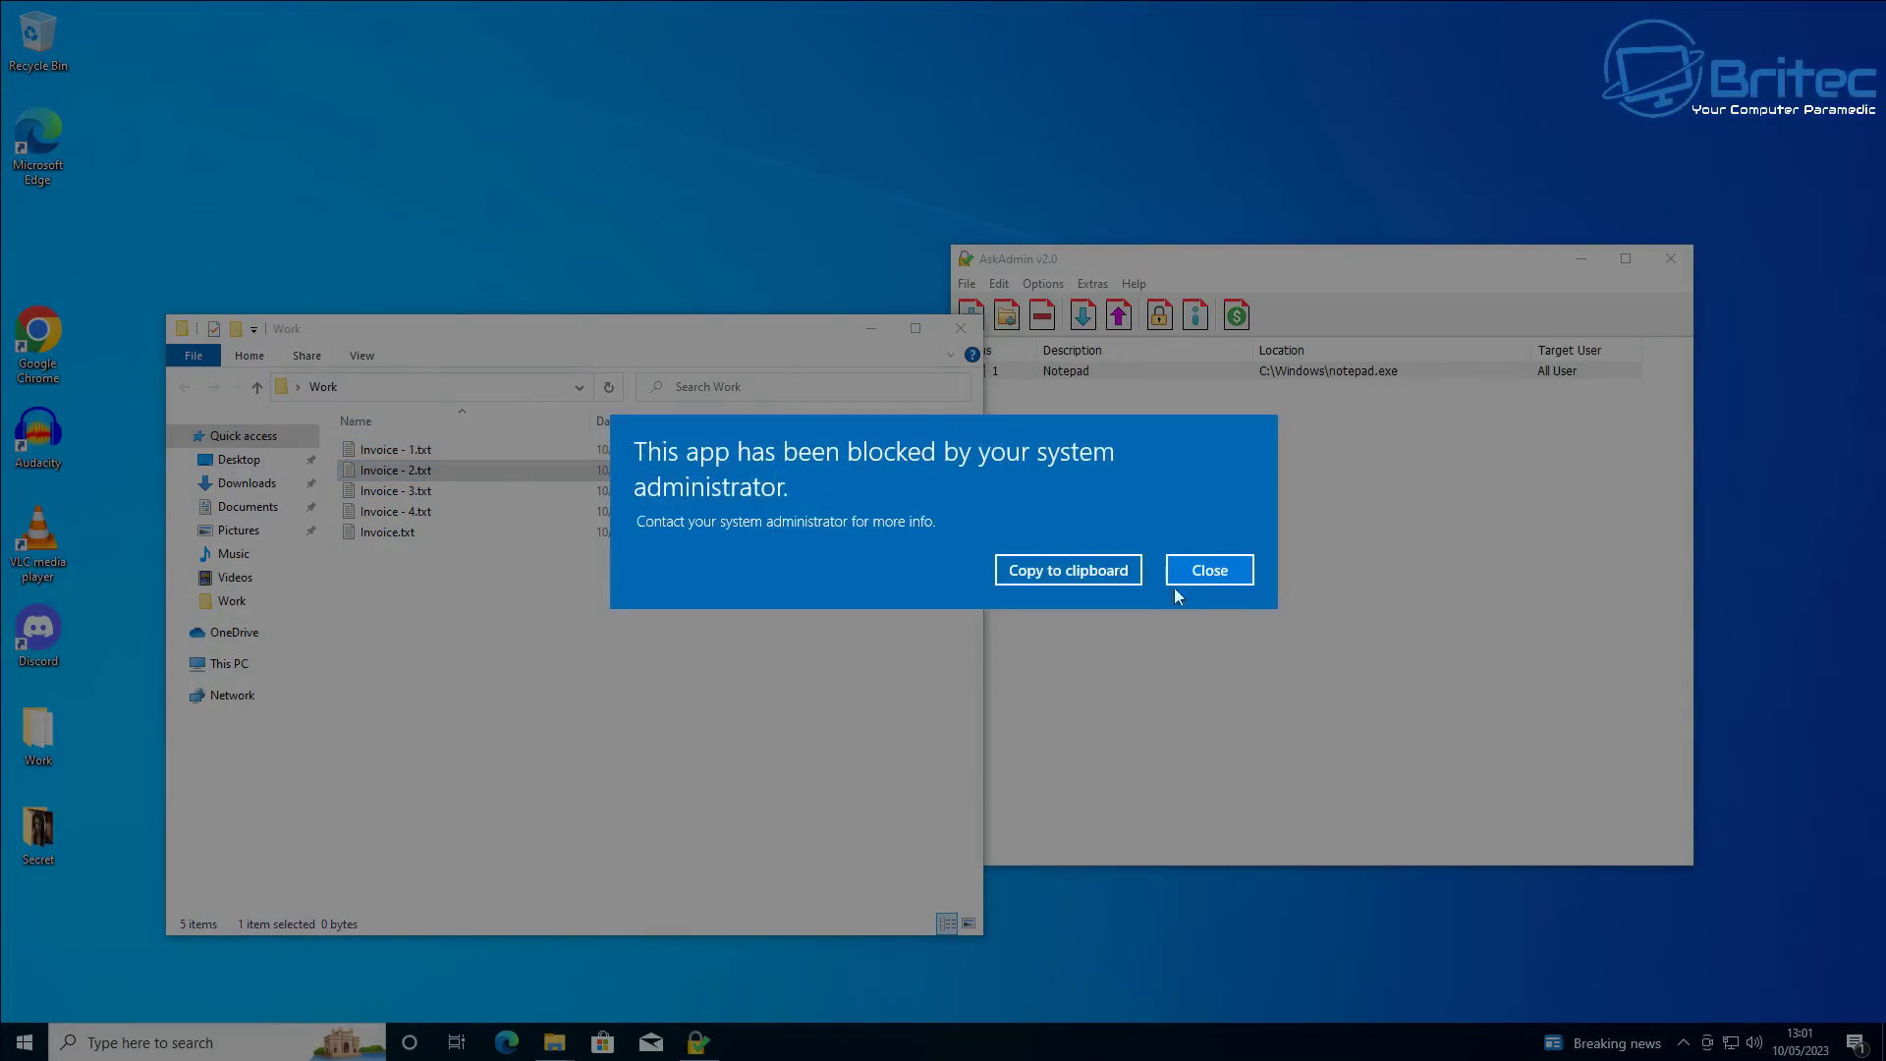
pyautogui.click(1214, 570)
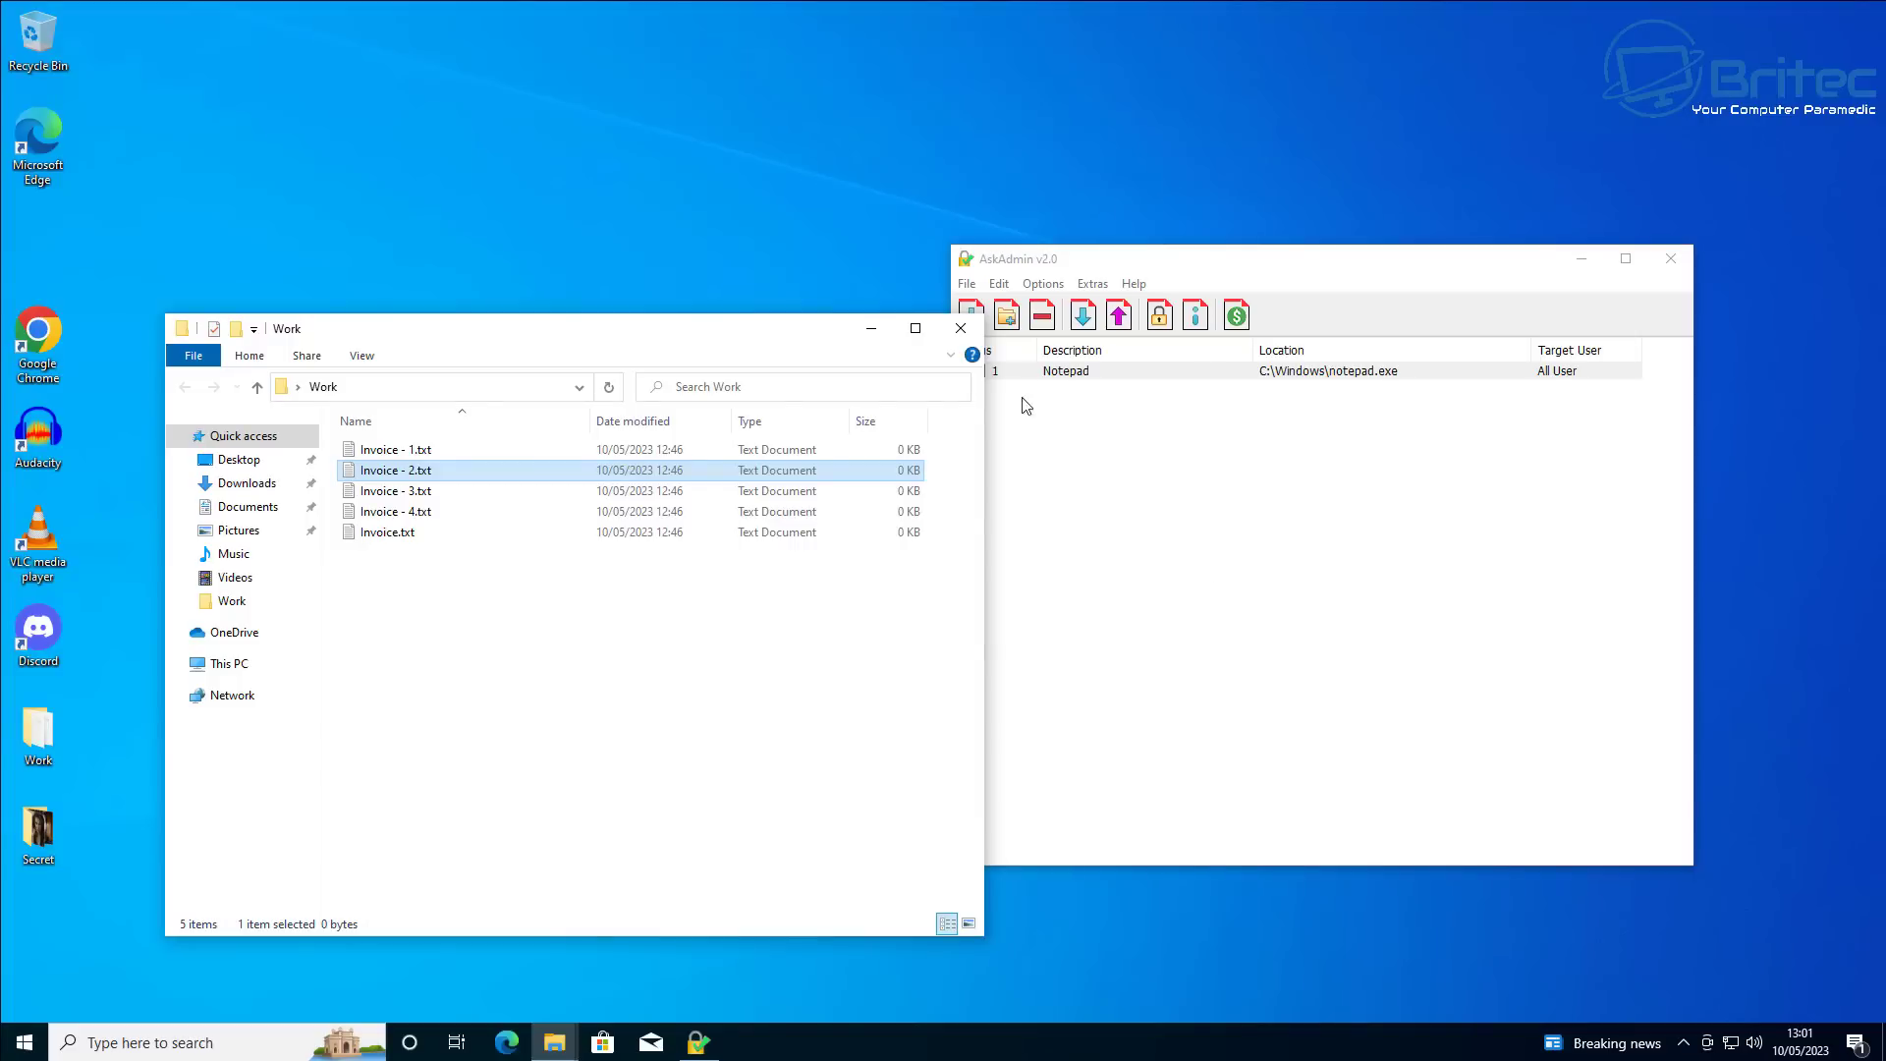
# Close the Work folder and drag write.exe from C:\Windows into AskAdmin's blocked list
pyautogui.click(959, 331)
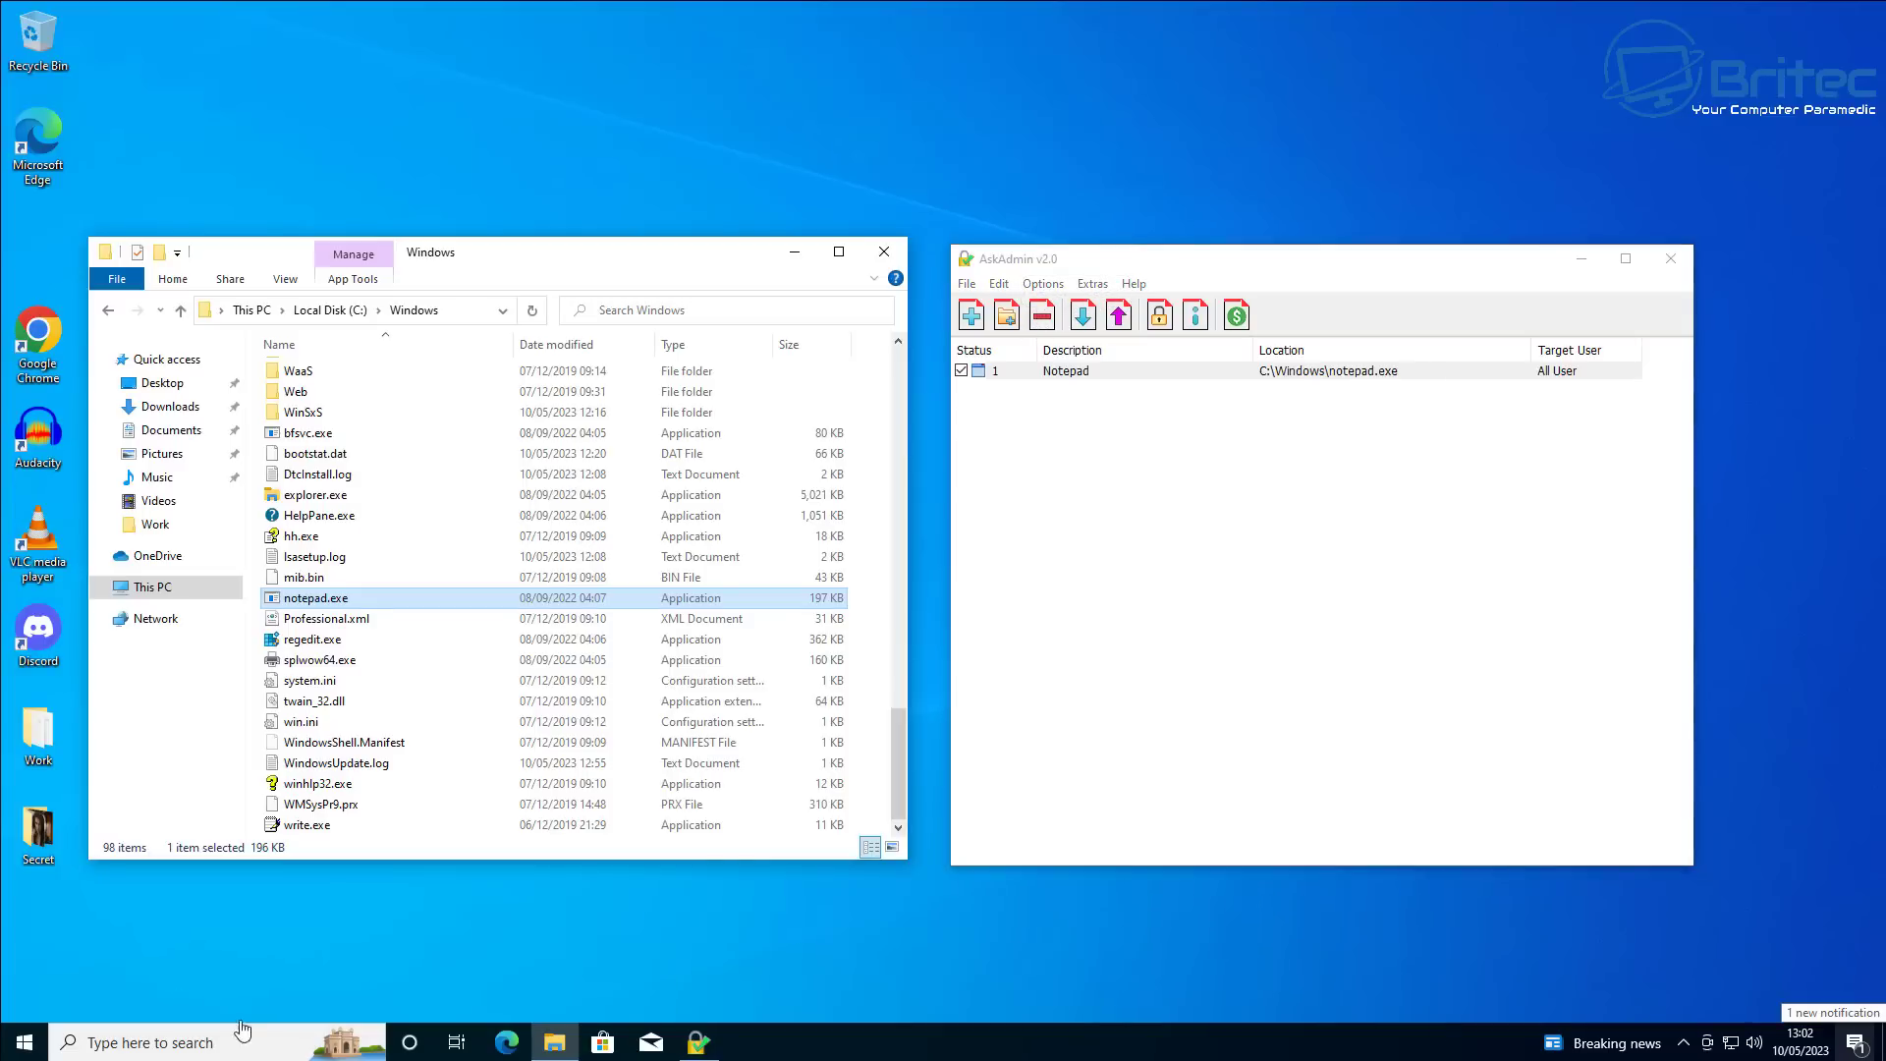
pyautogui.click(304, 830)
pyautogui.moveTo(305, 830); pyautogui.dragTo(1086, 634)
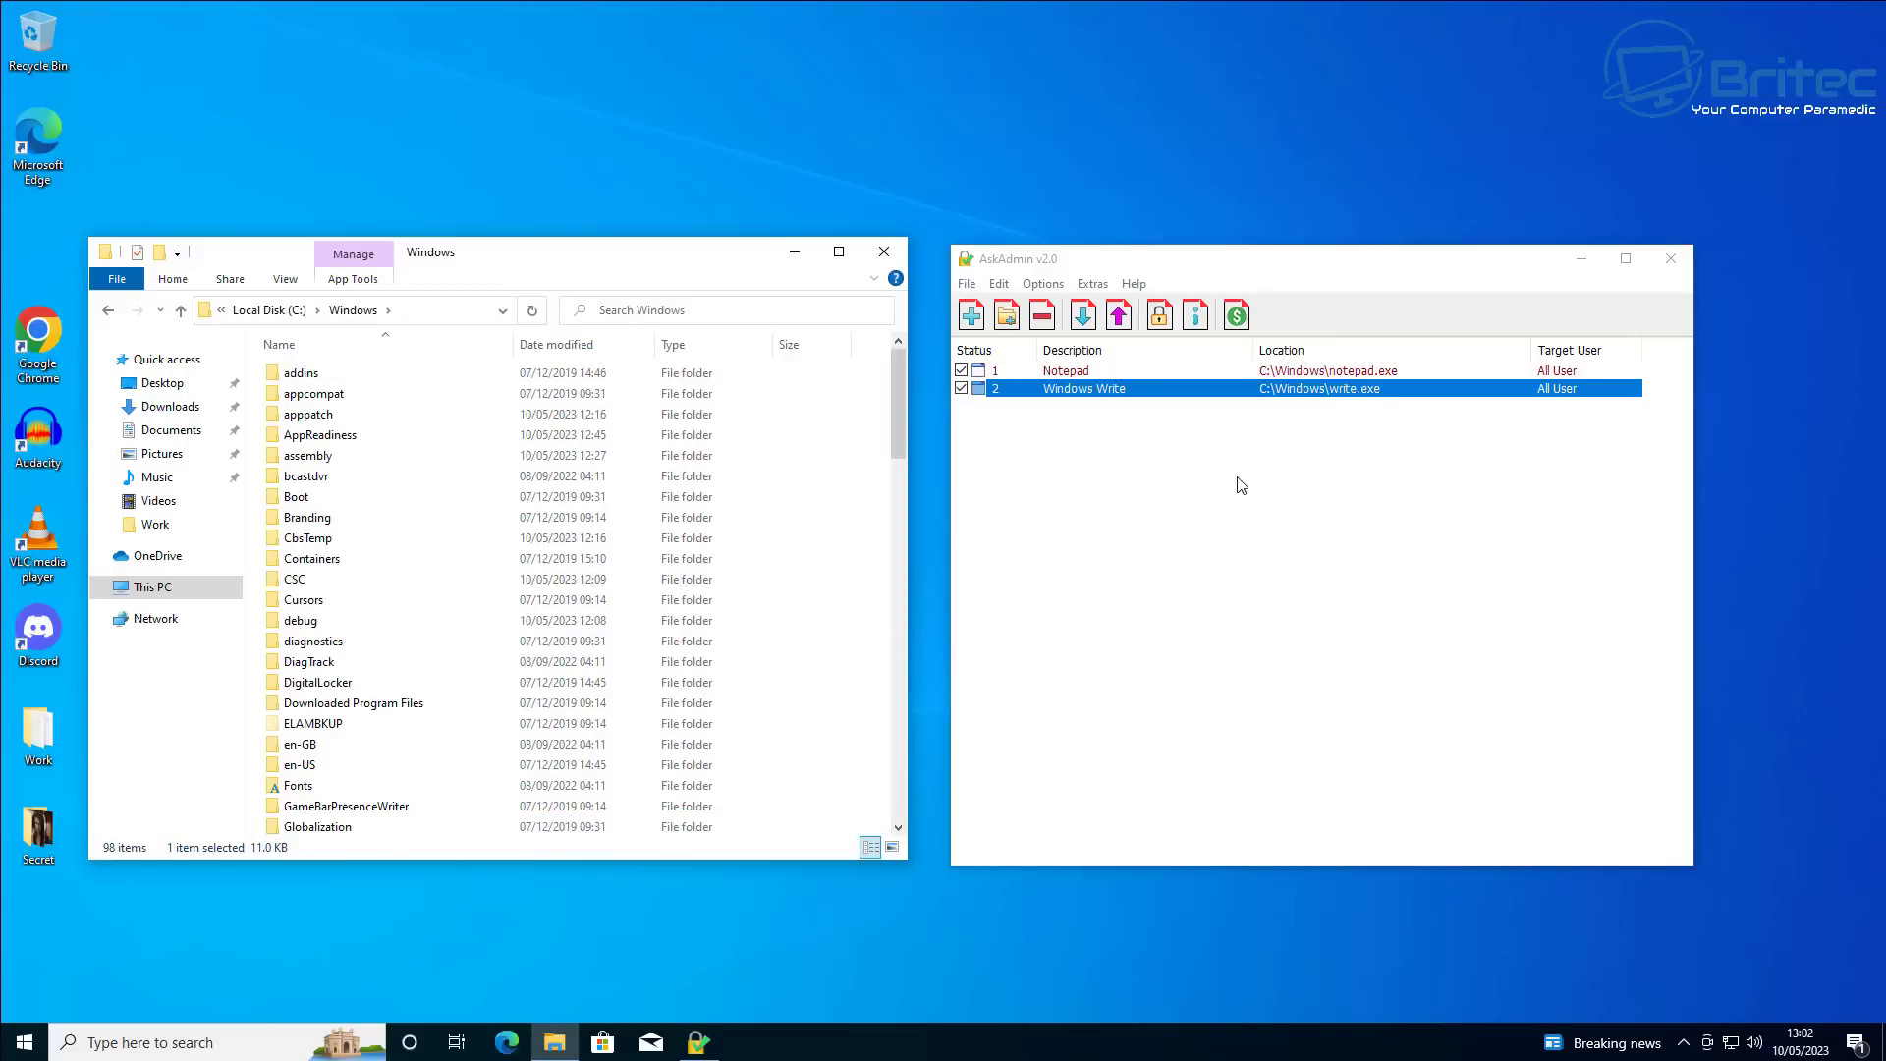
# Browse the Windows folder and go into its Media subfolder
pyautogui.scroll(-4, 455, 723)
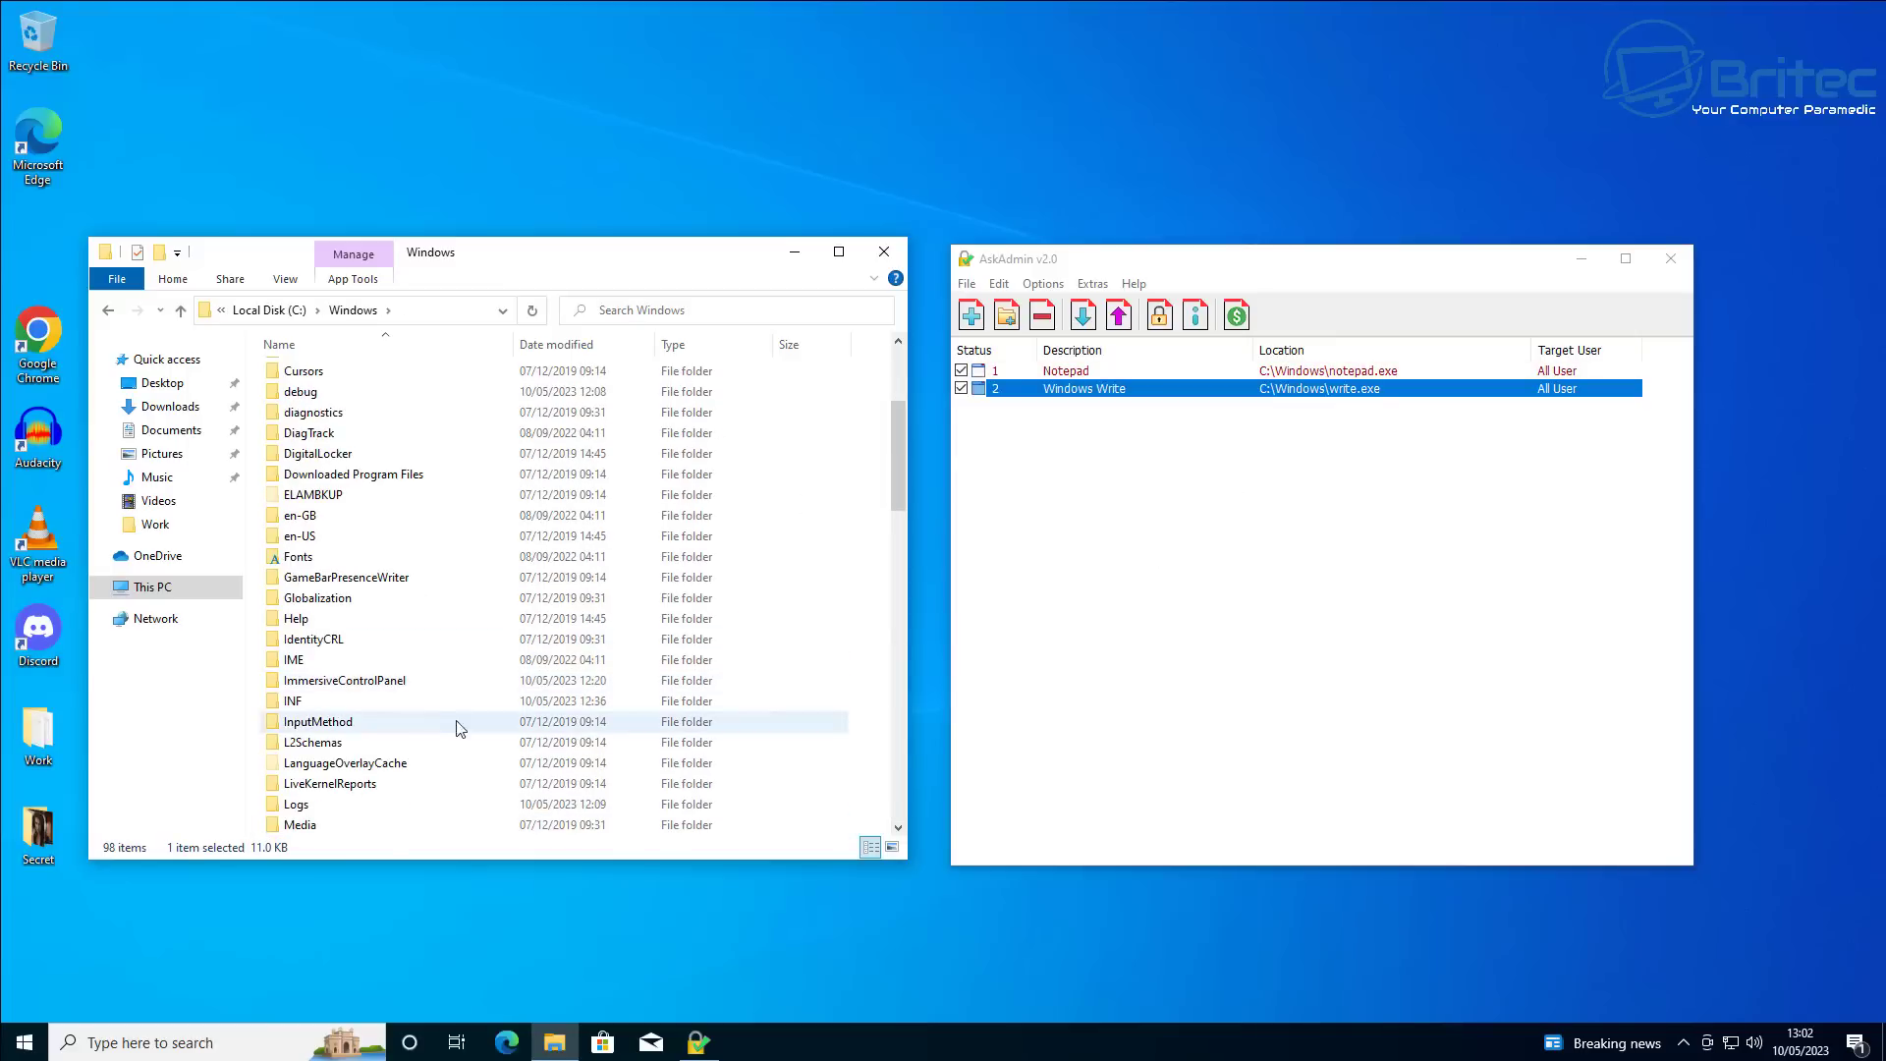
pyautogui.scroll(4, 439, 745)
pyautogui.scroll(-6, 439, 745)
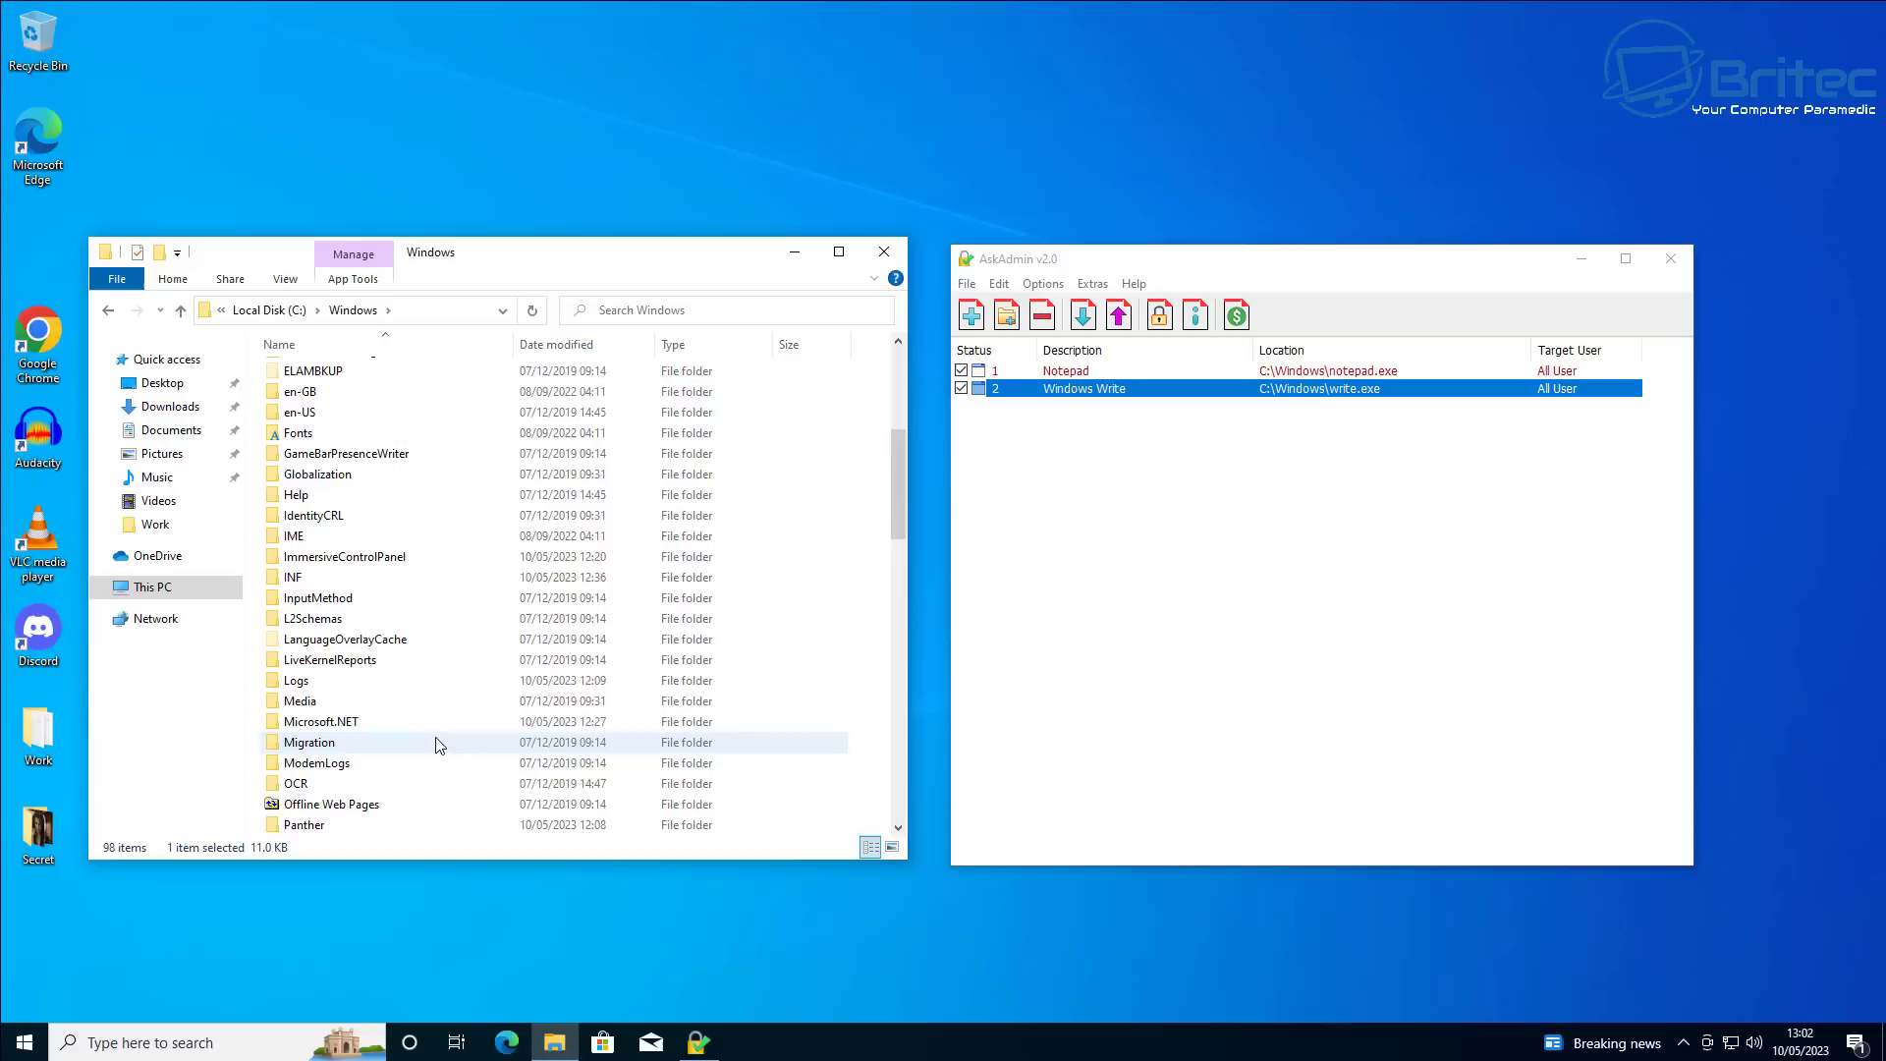
pyautogui.scroll(-2, 439, 746)
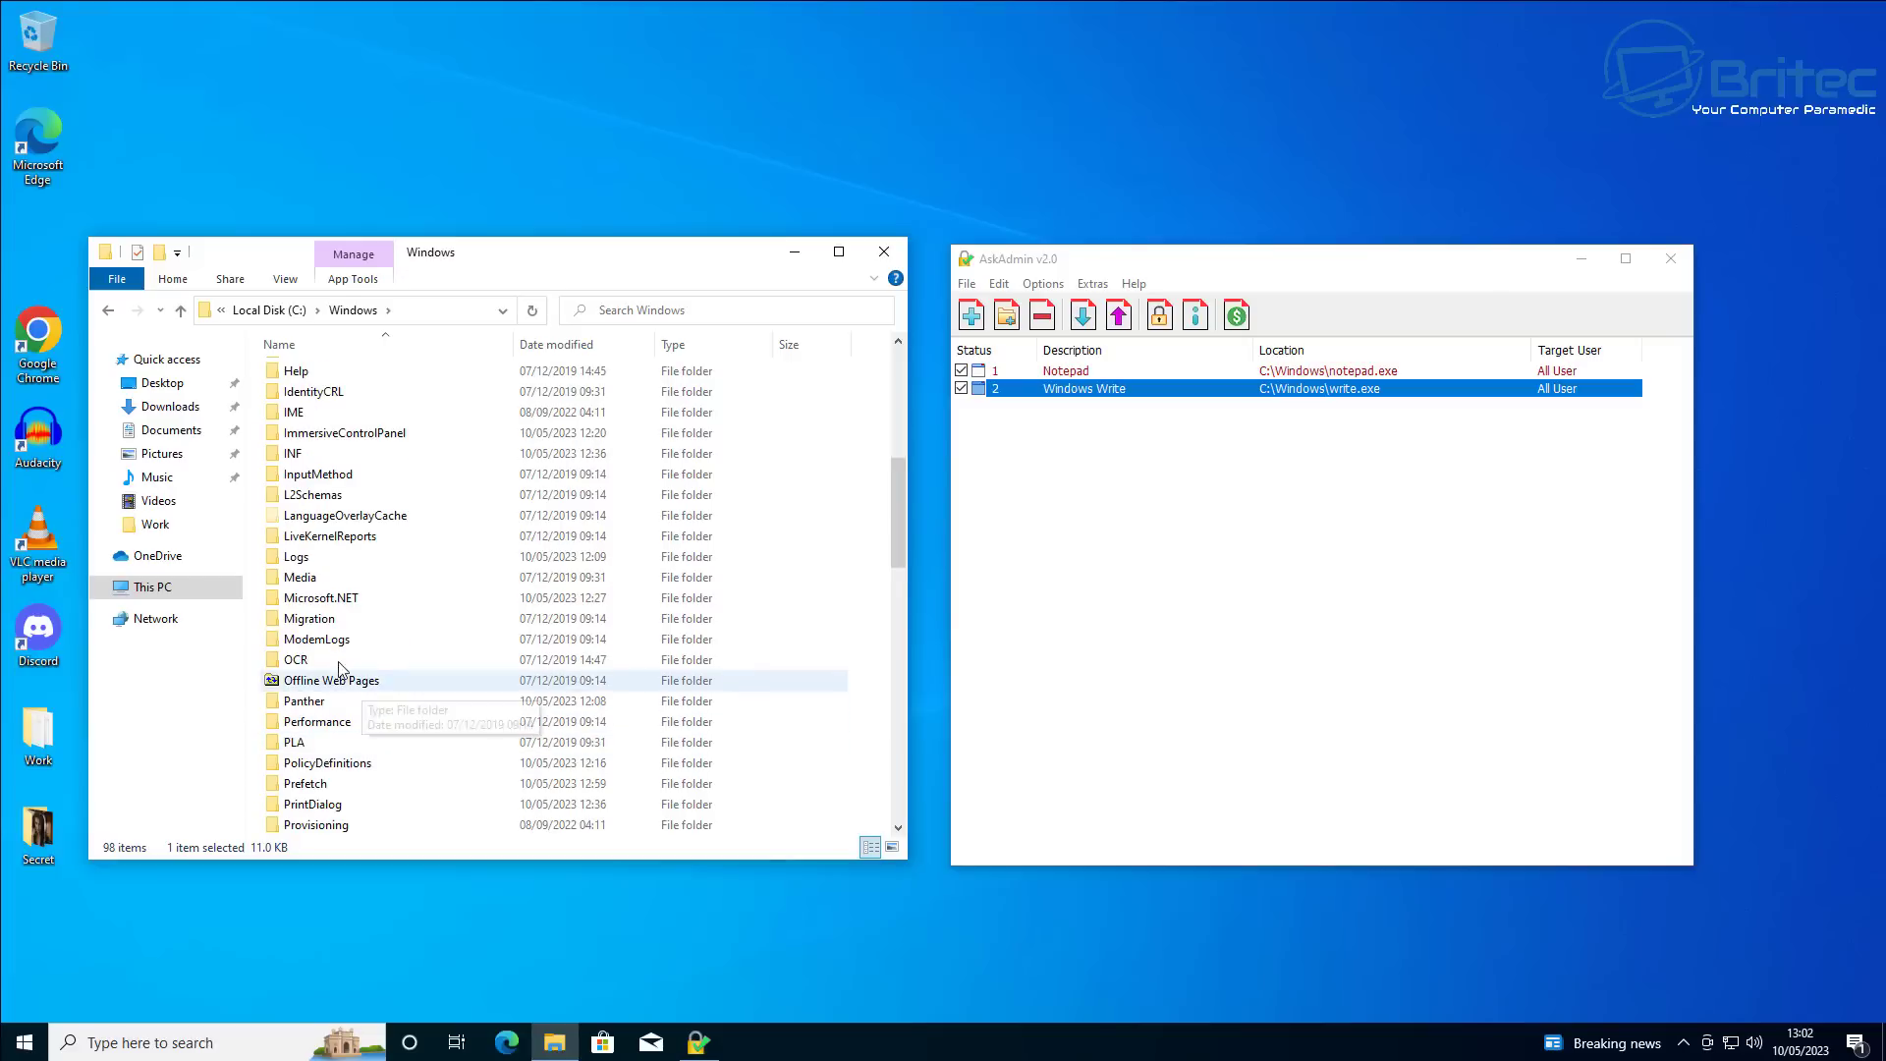
pyautogui.doubleClick(310, 578)
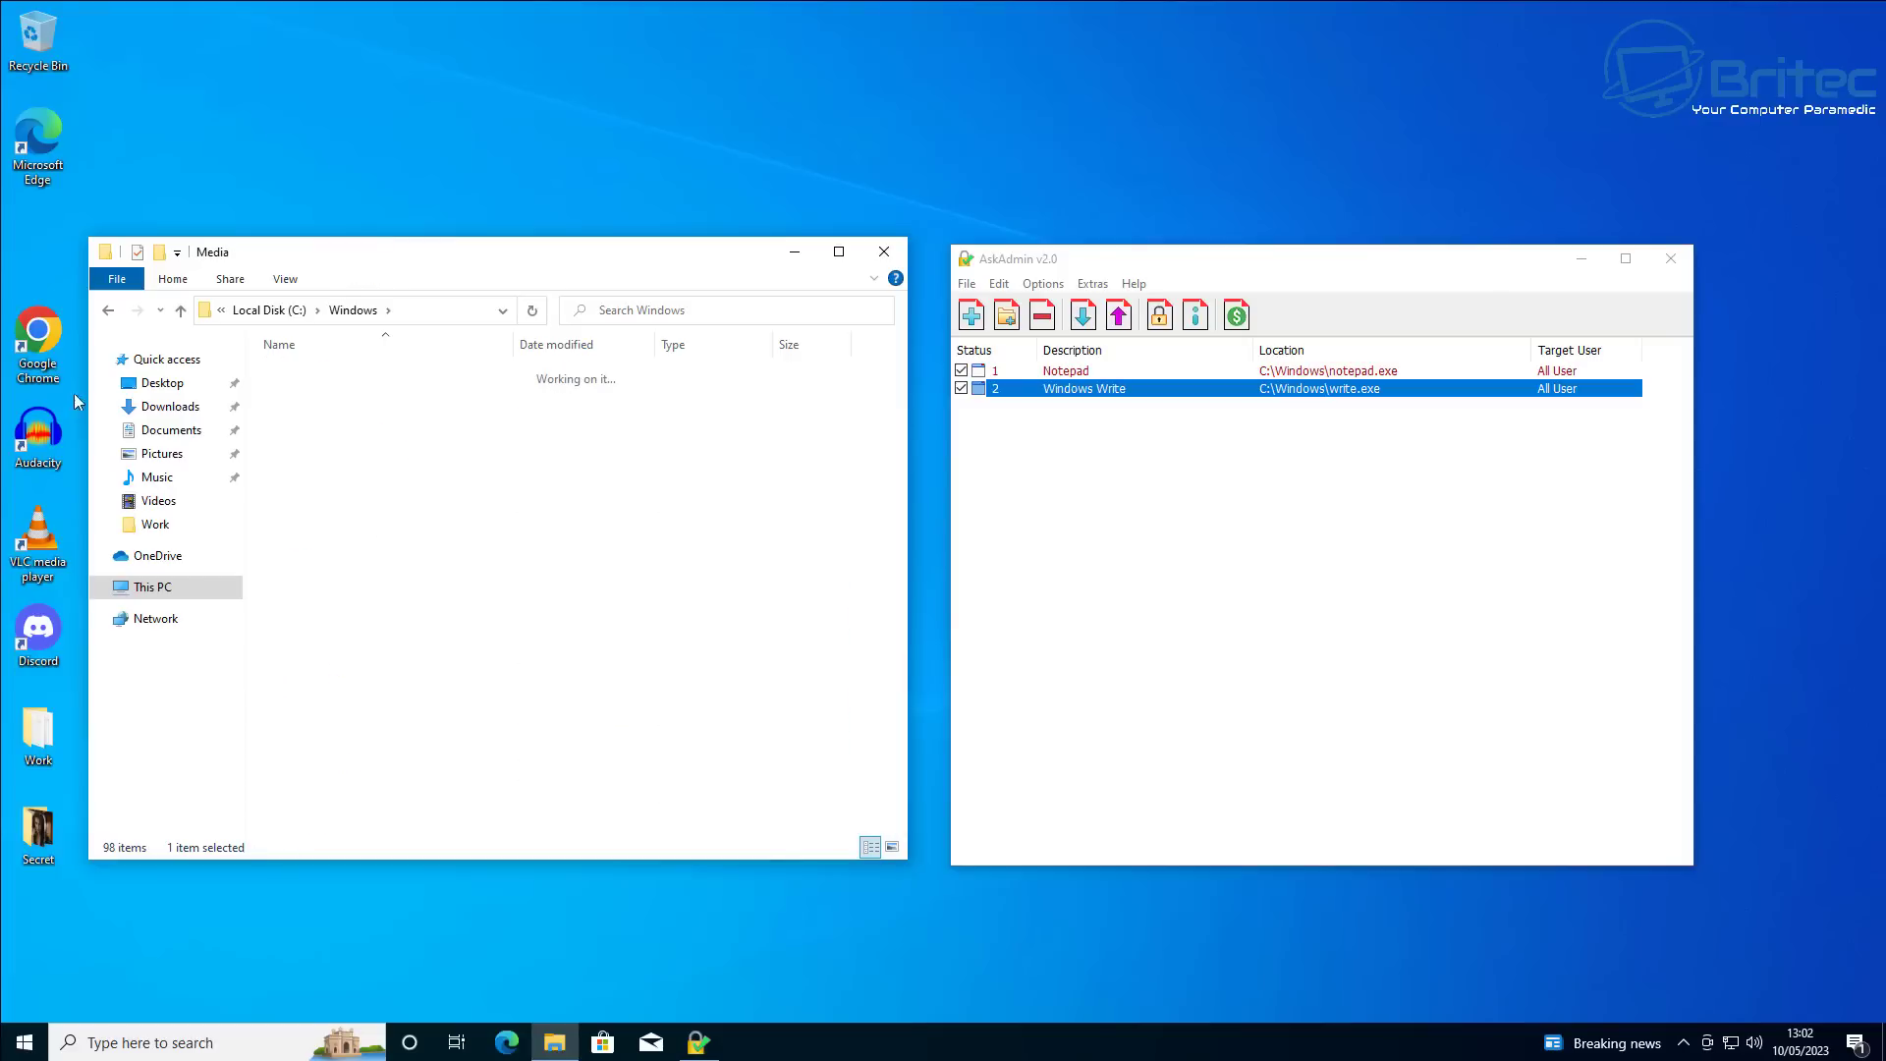
pyautogui.click(108, 313)
pyautogui.click(141, 312)
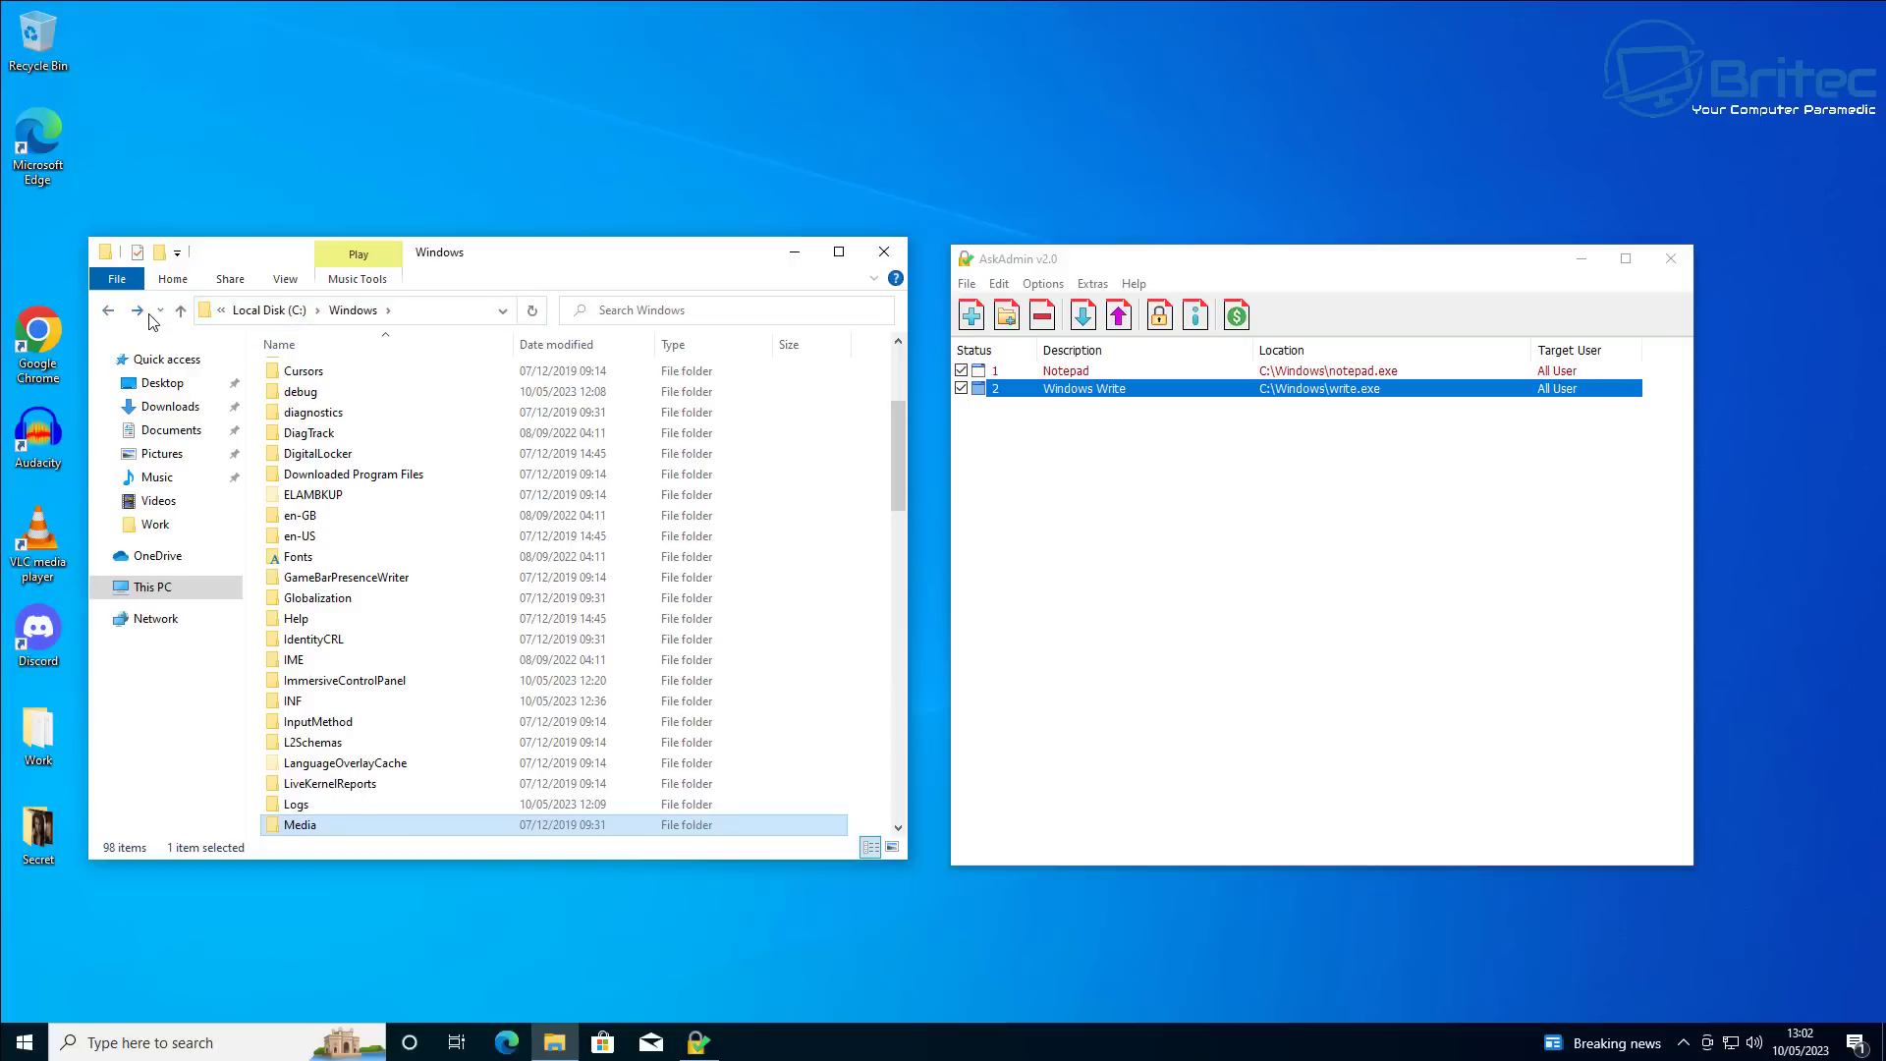
pyautogui.scroll(-4, 470, 579)
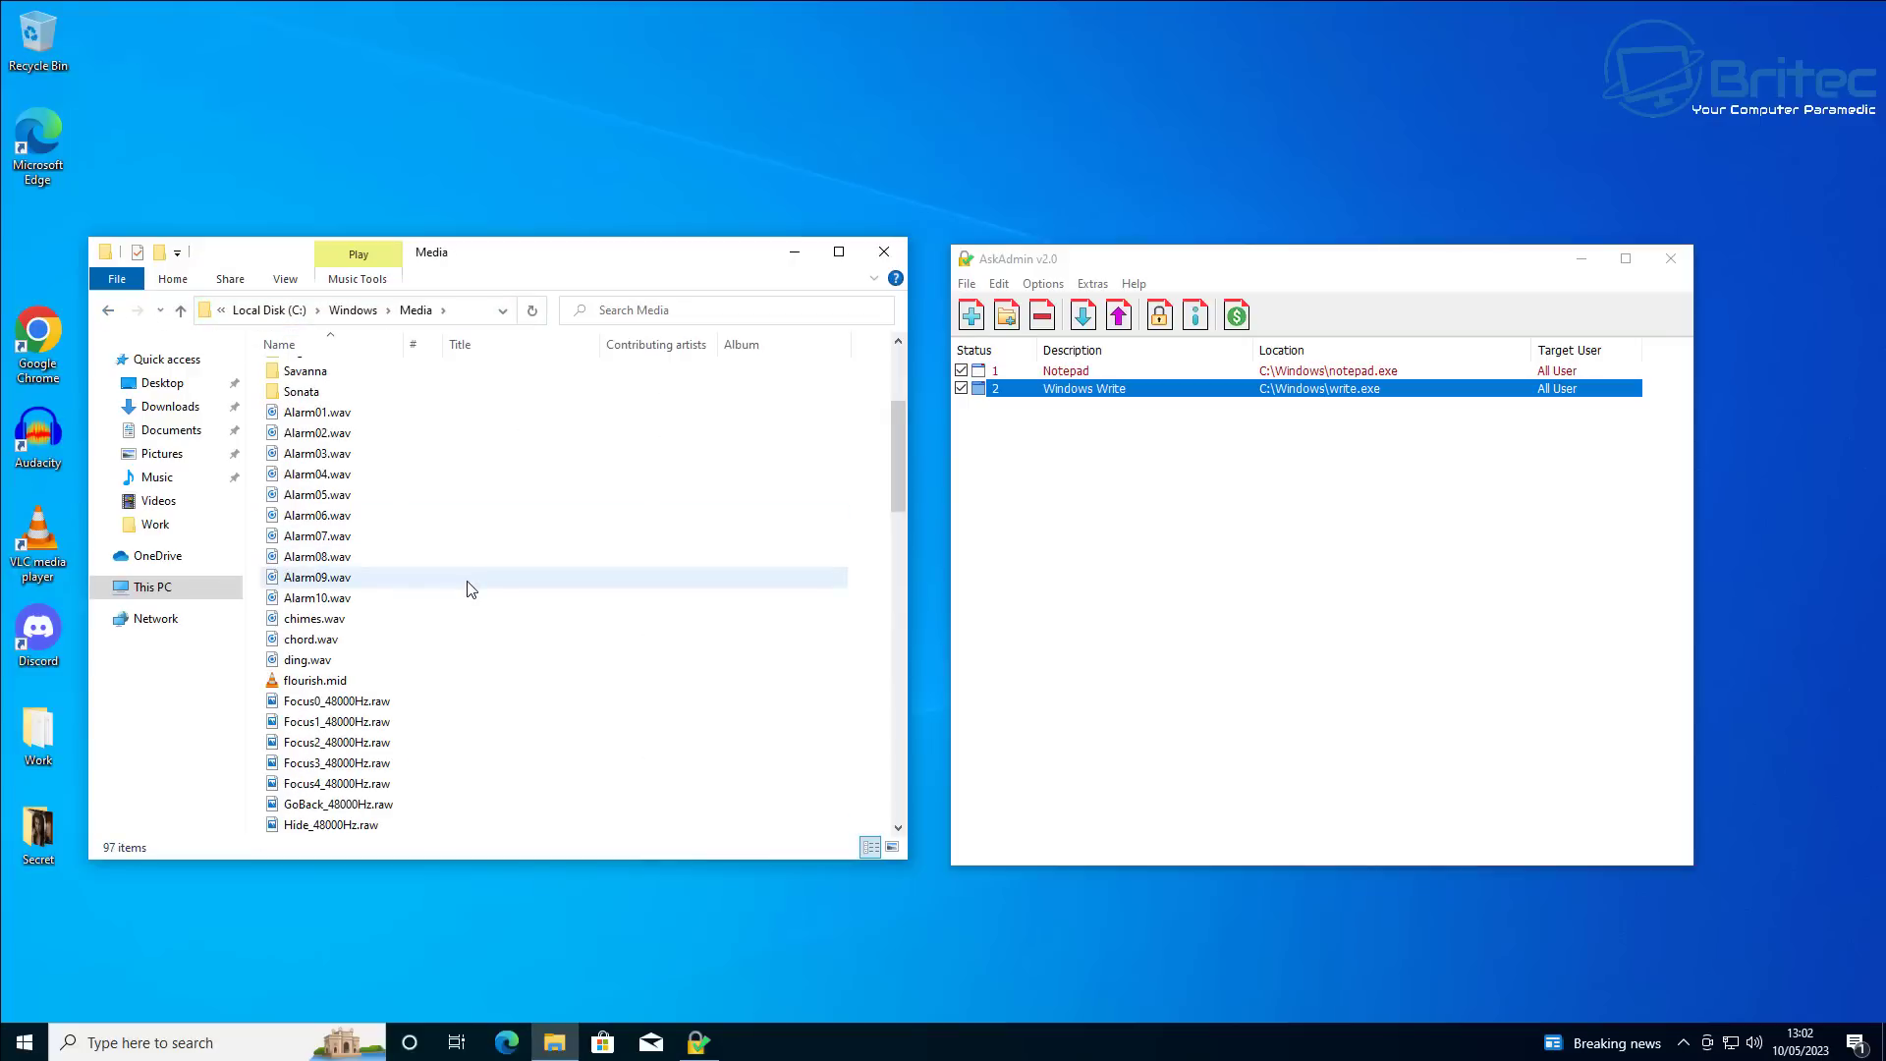
pyautogui.scroll(-5, 469, 588)
pyautogui.moveTo(898, 504); pyautogui.dragTo(897, 373)
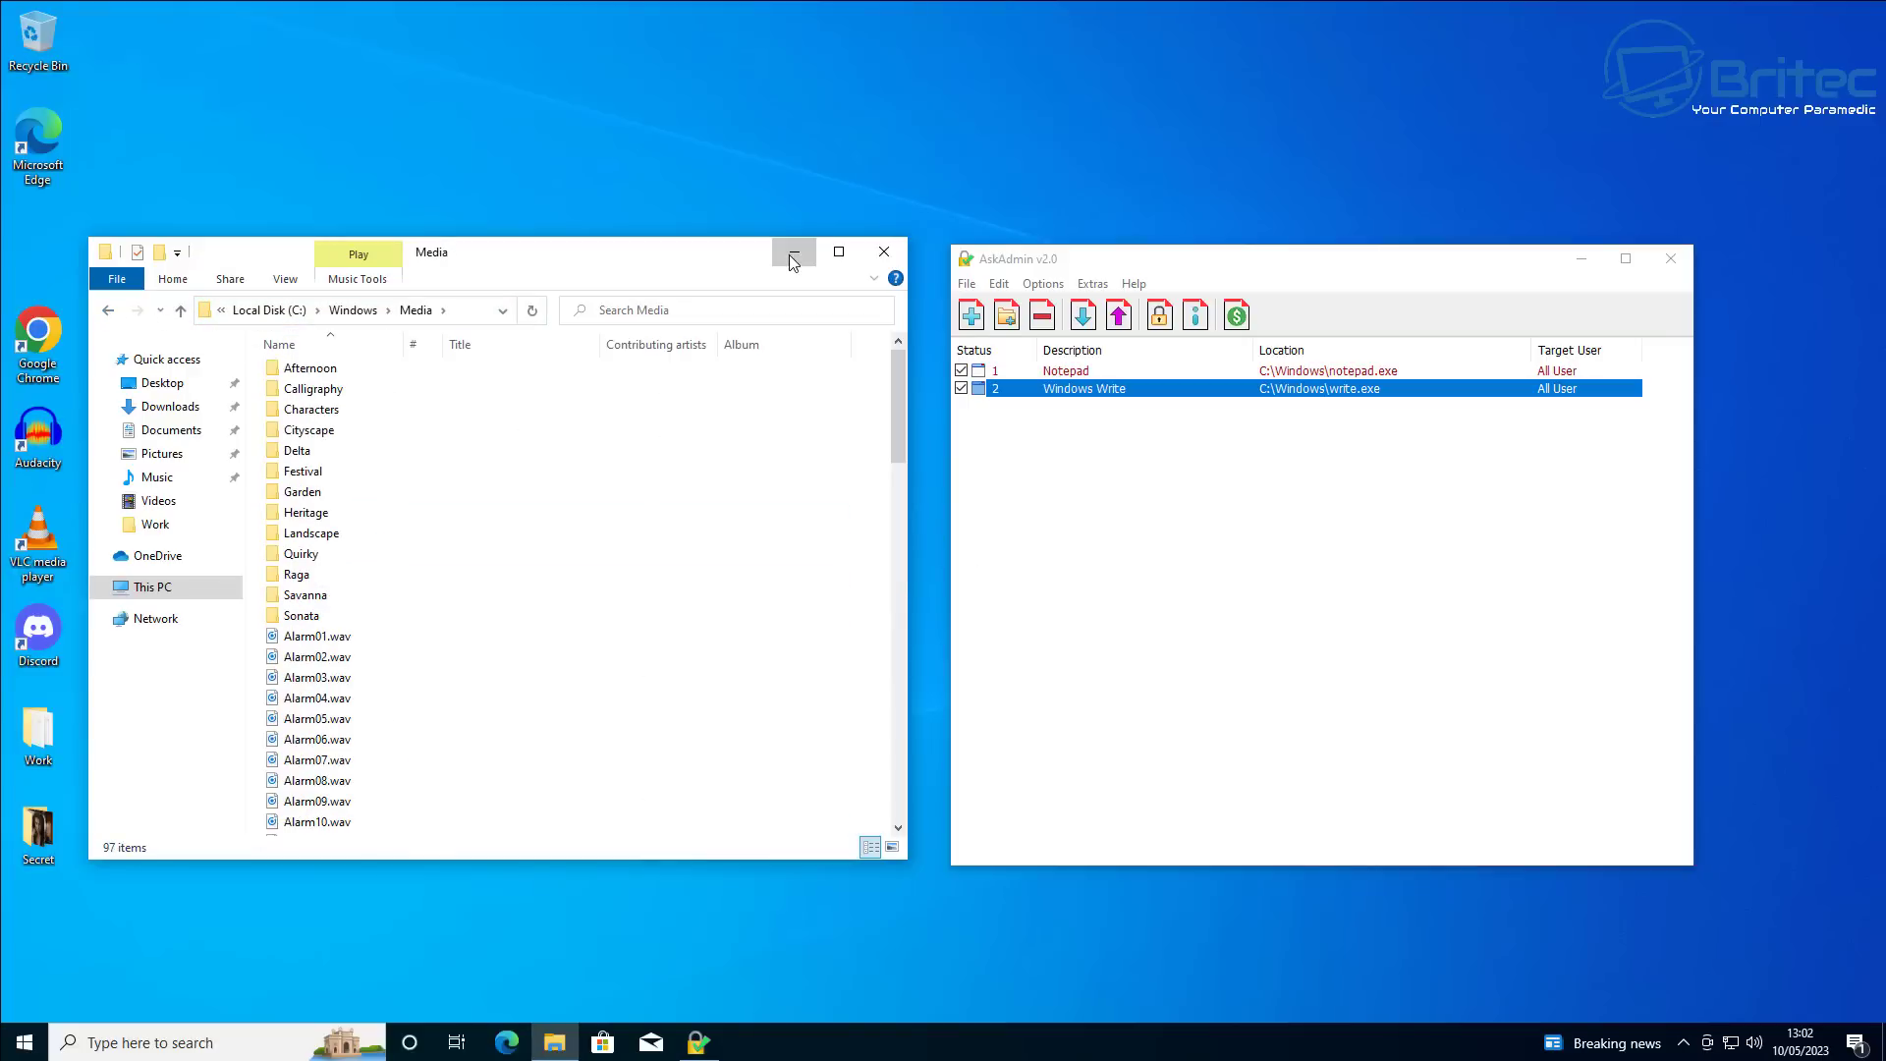
# Block VLC media player from its desktop shortcut and confirm it refuses to launch
pyautogui.click(794, 252)
pyautogui.moveTo(40, 545); pyautogui.dragTo(1030, 629)
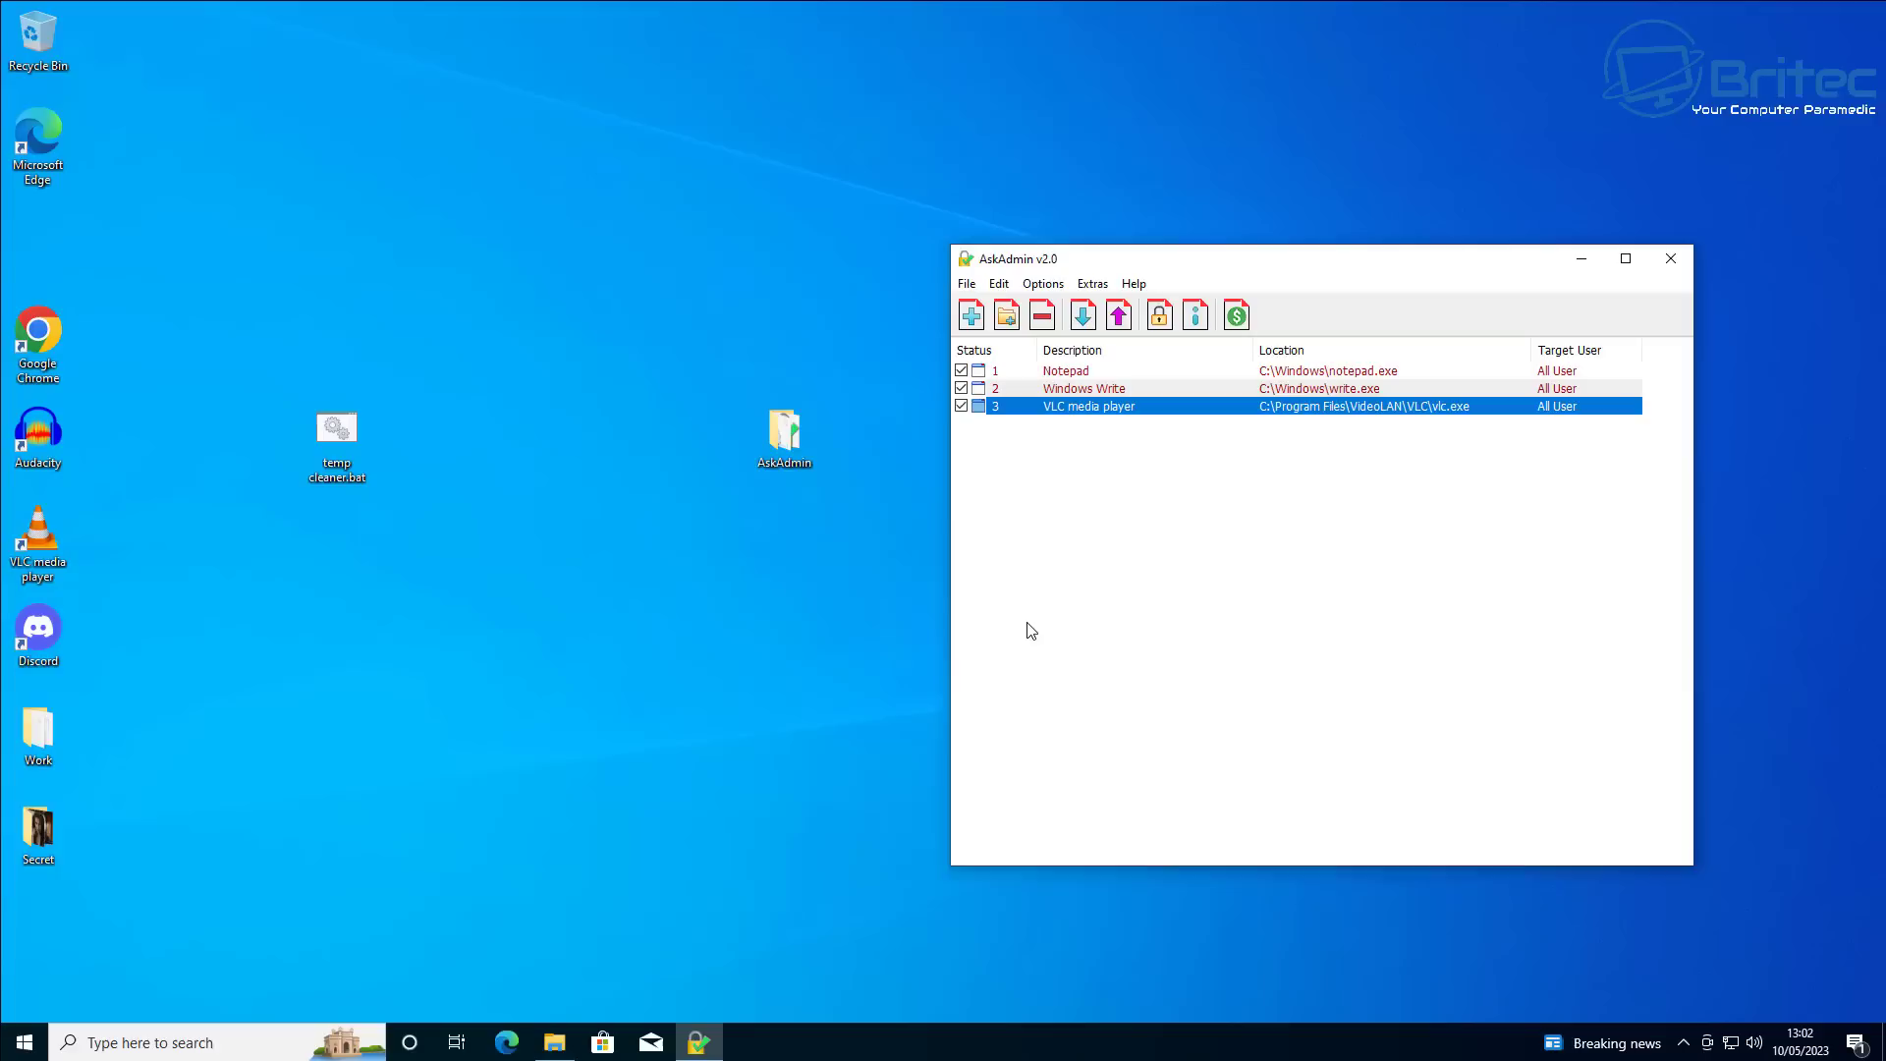
pyautogui.doubleClick(30, 546)
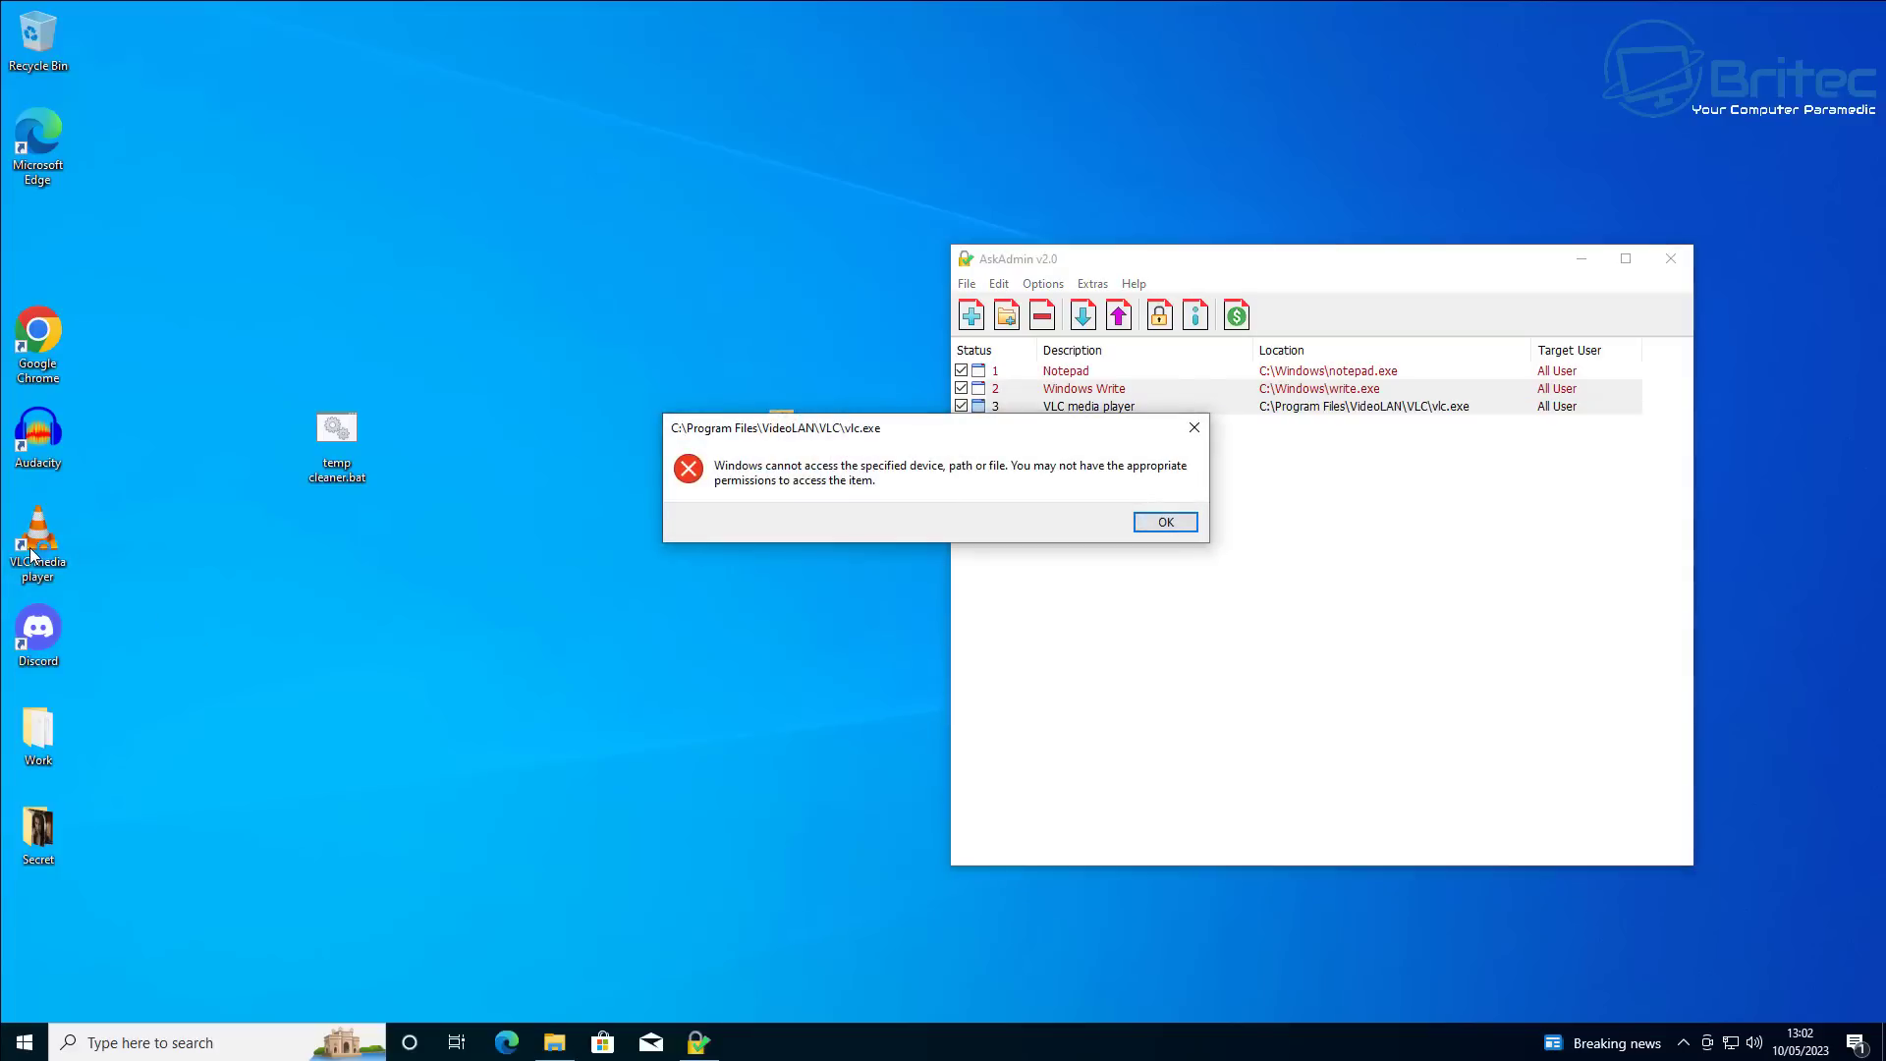
pyautogui.click(1164, 523)
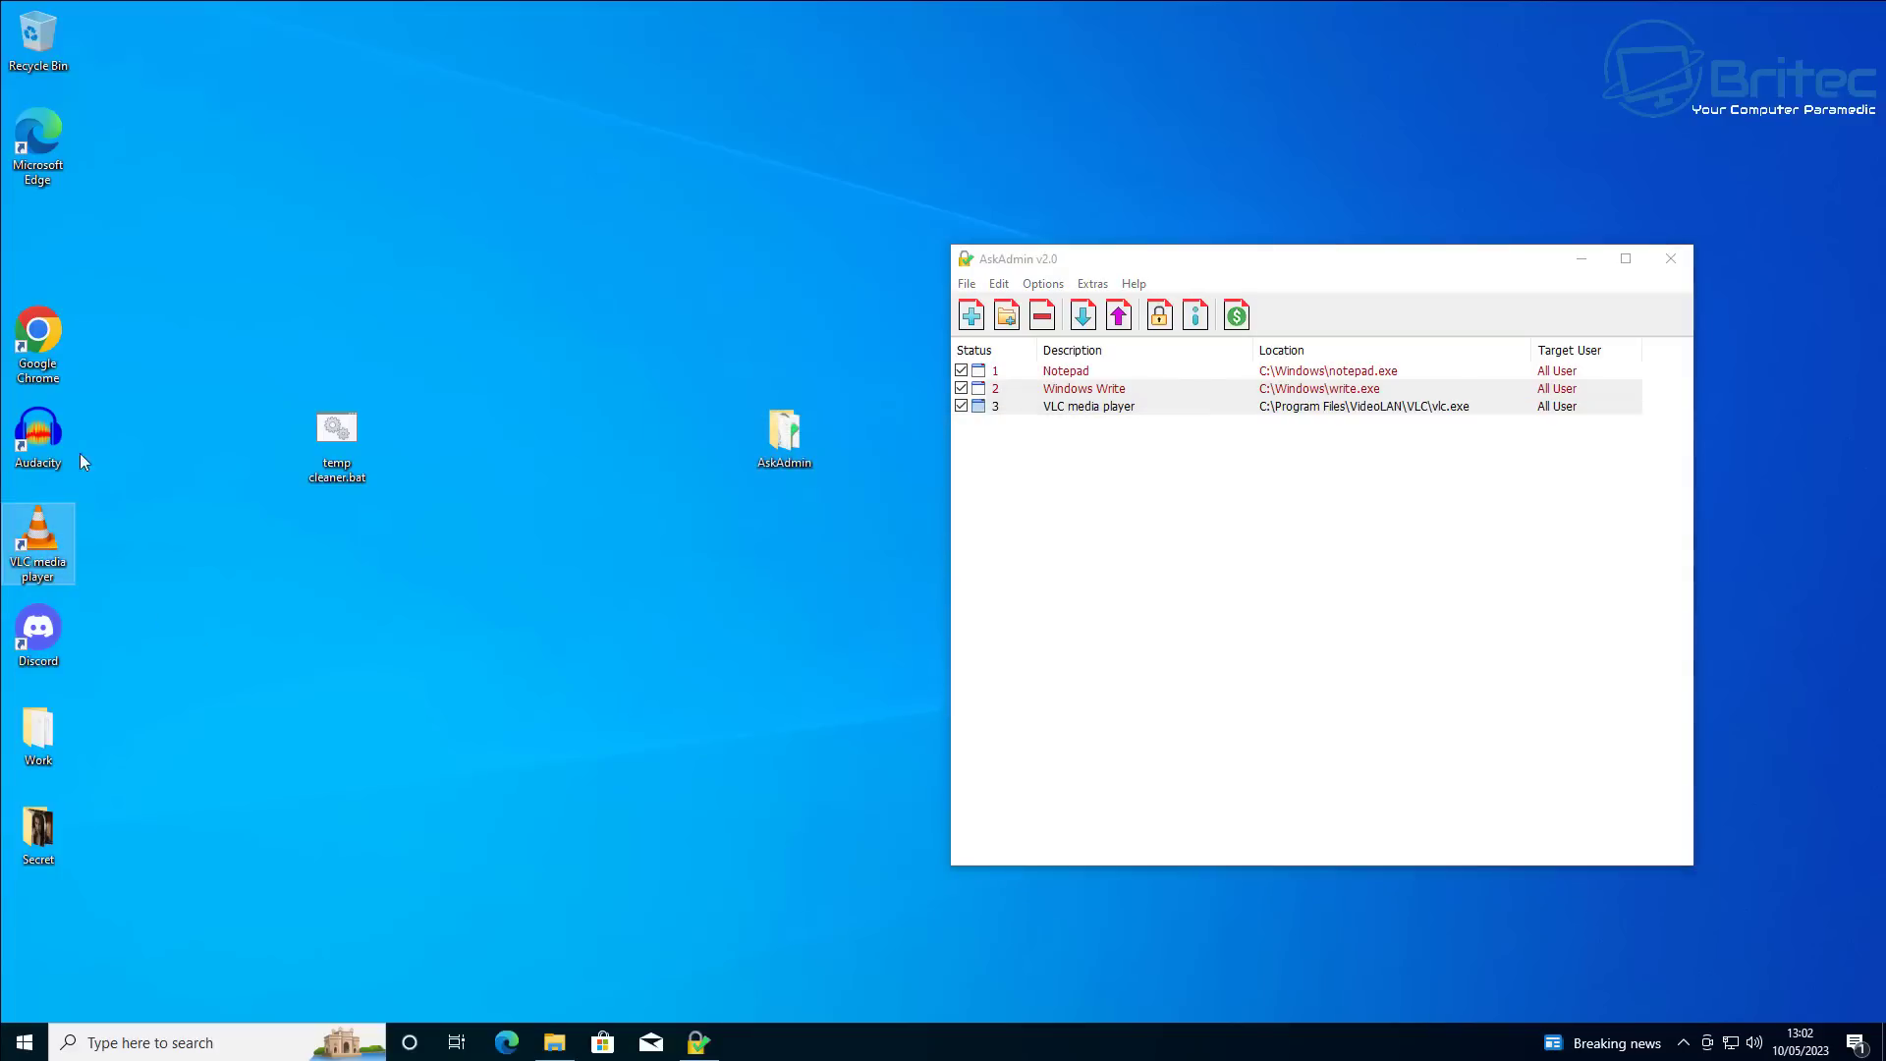
# Block the Chrome and Audacity shortcuts together and confirm each shows an access error
pyautogui.moveTo(99, 290); pyautogui.dragTo(33, 447)
pyautogui.moveTo(37, 433); pyautogui.dragTo(1069, 644)
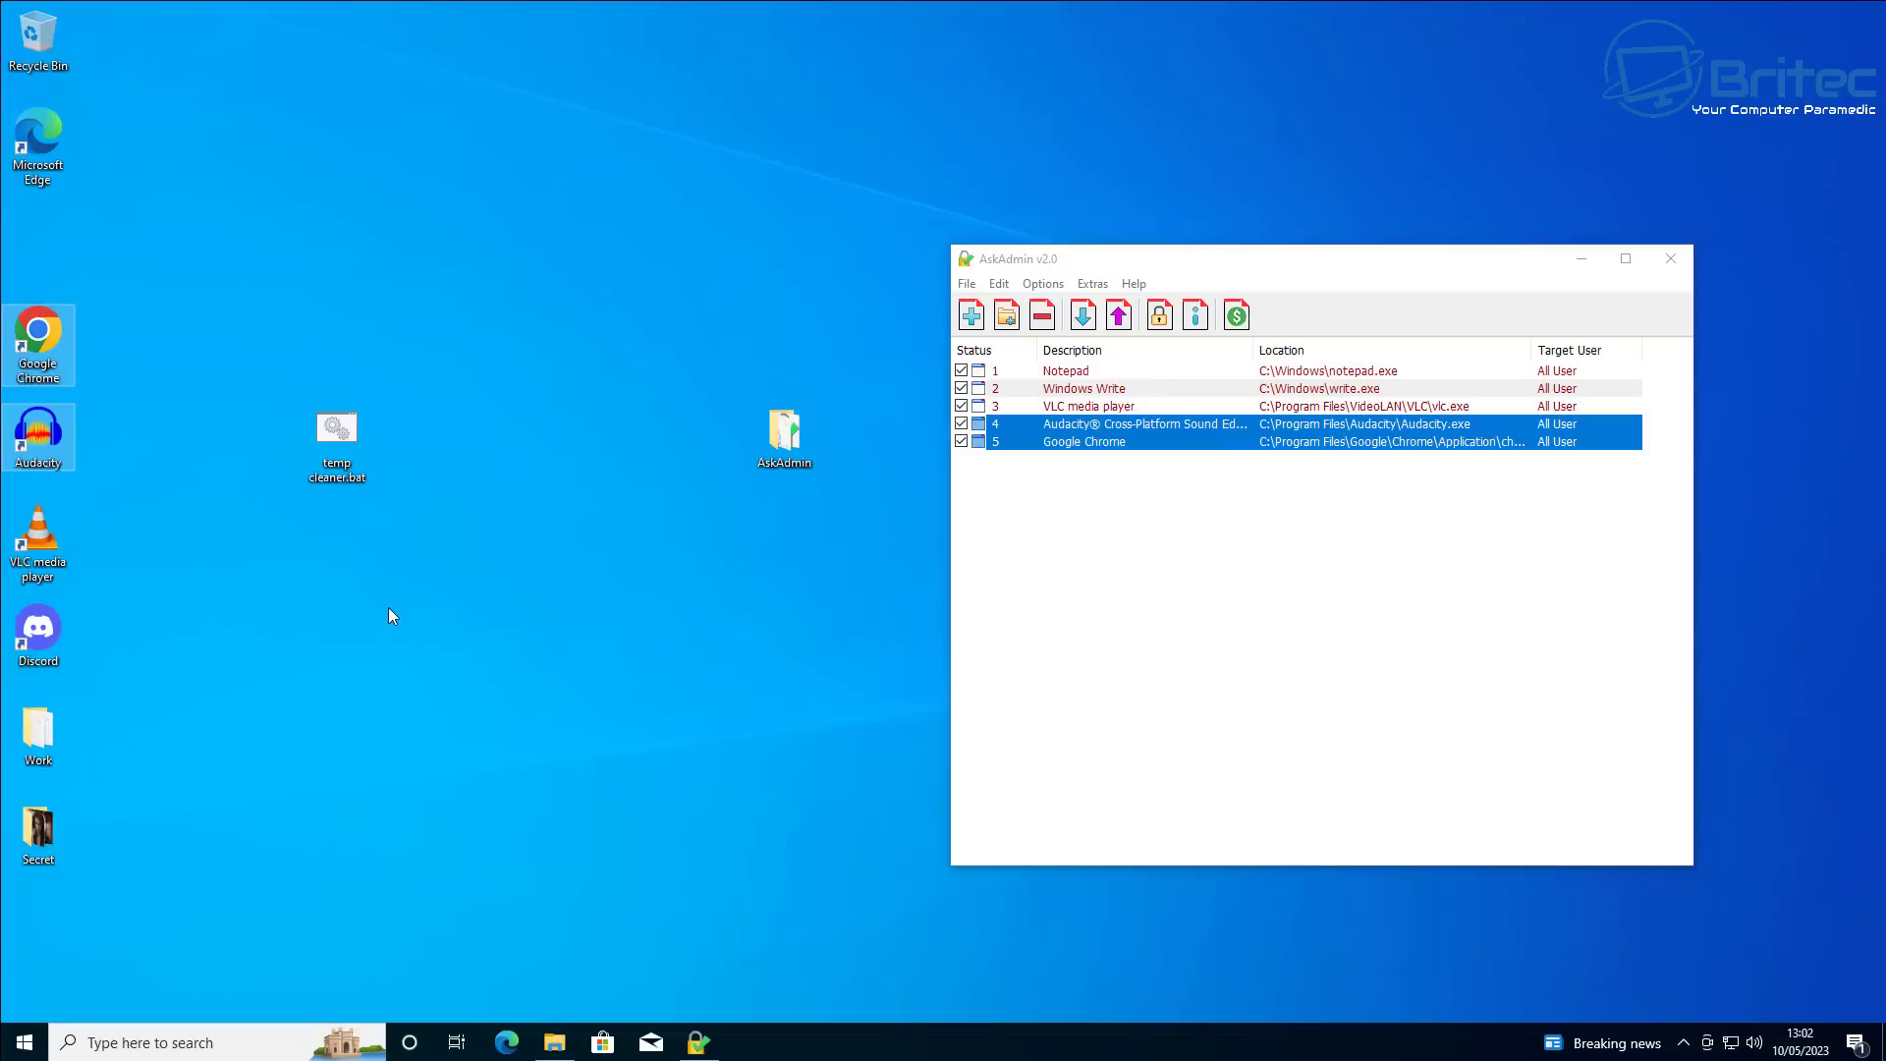
pyautogui.doubleClick(37, 432)
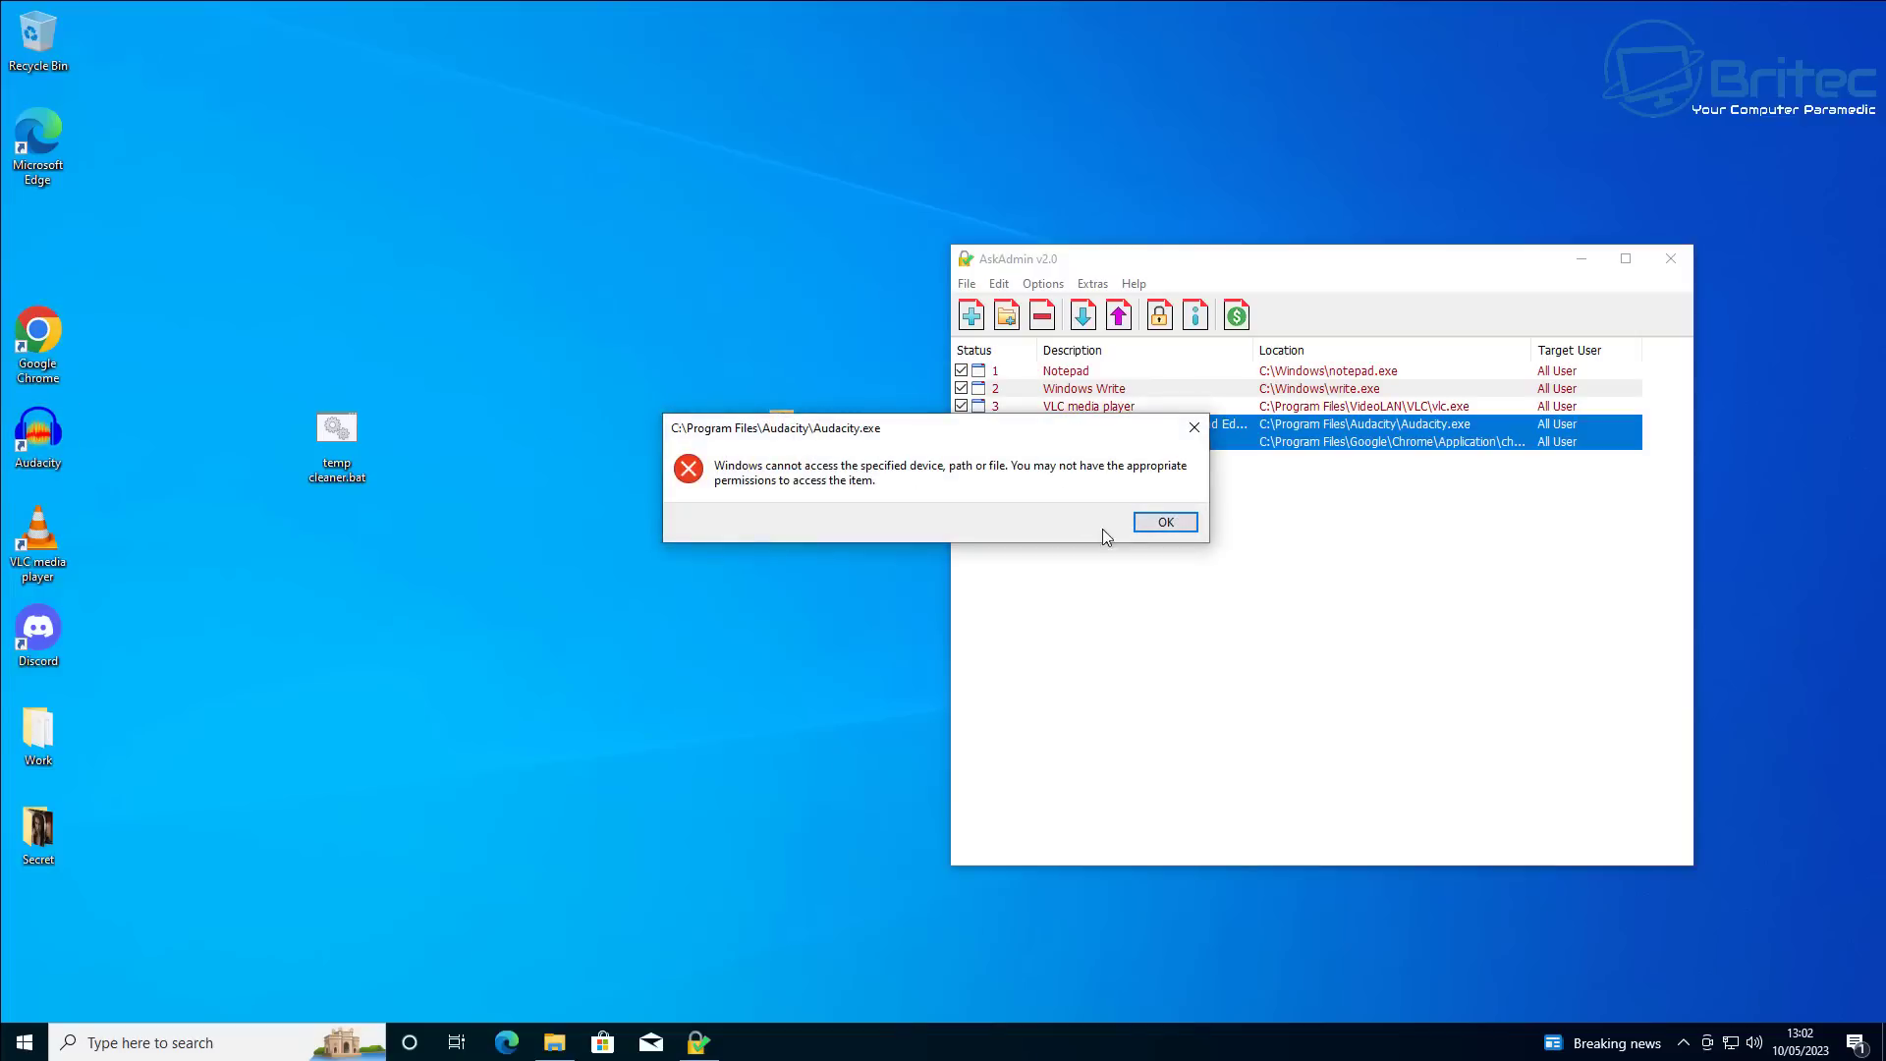
pyautogui.click(1164, 522)
pyautogui.doubleClick(37, 334)
pyautogui.click(1166, 522)
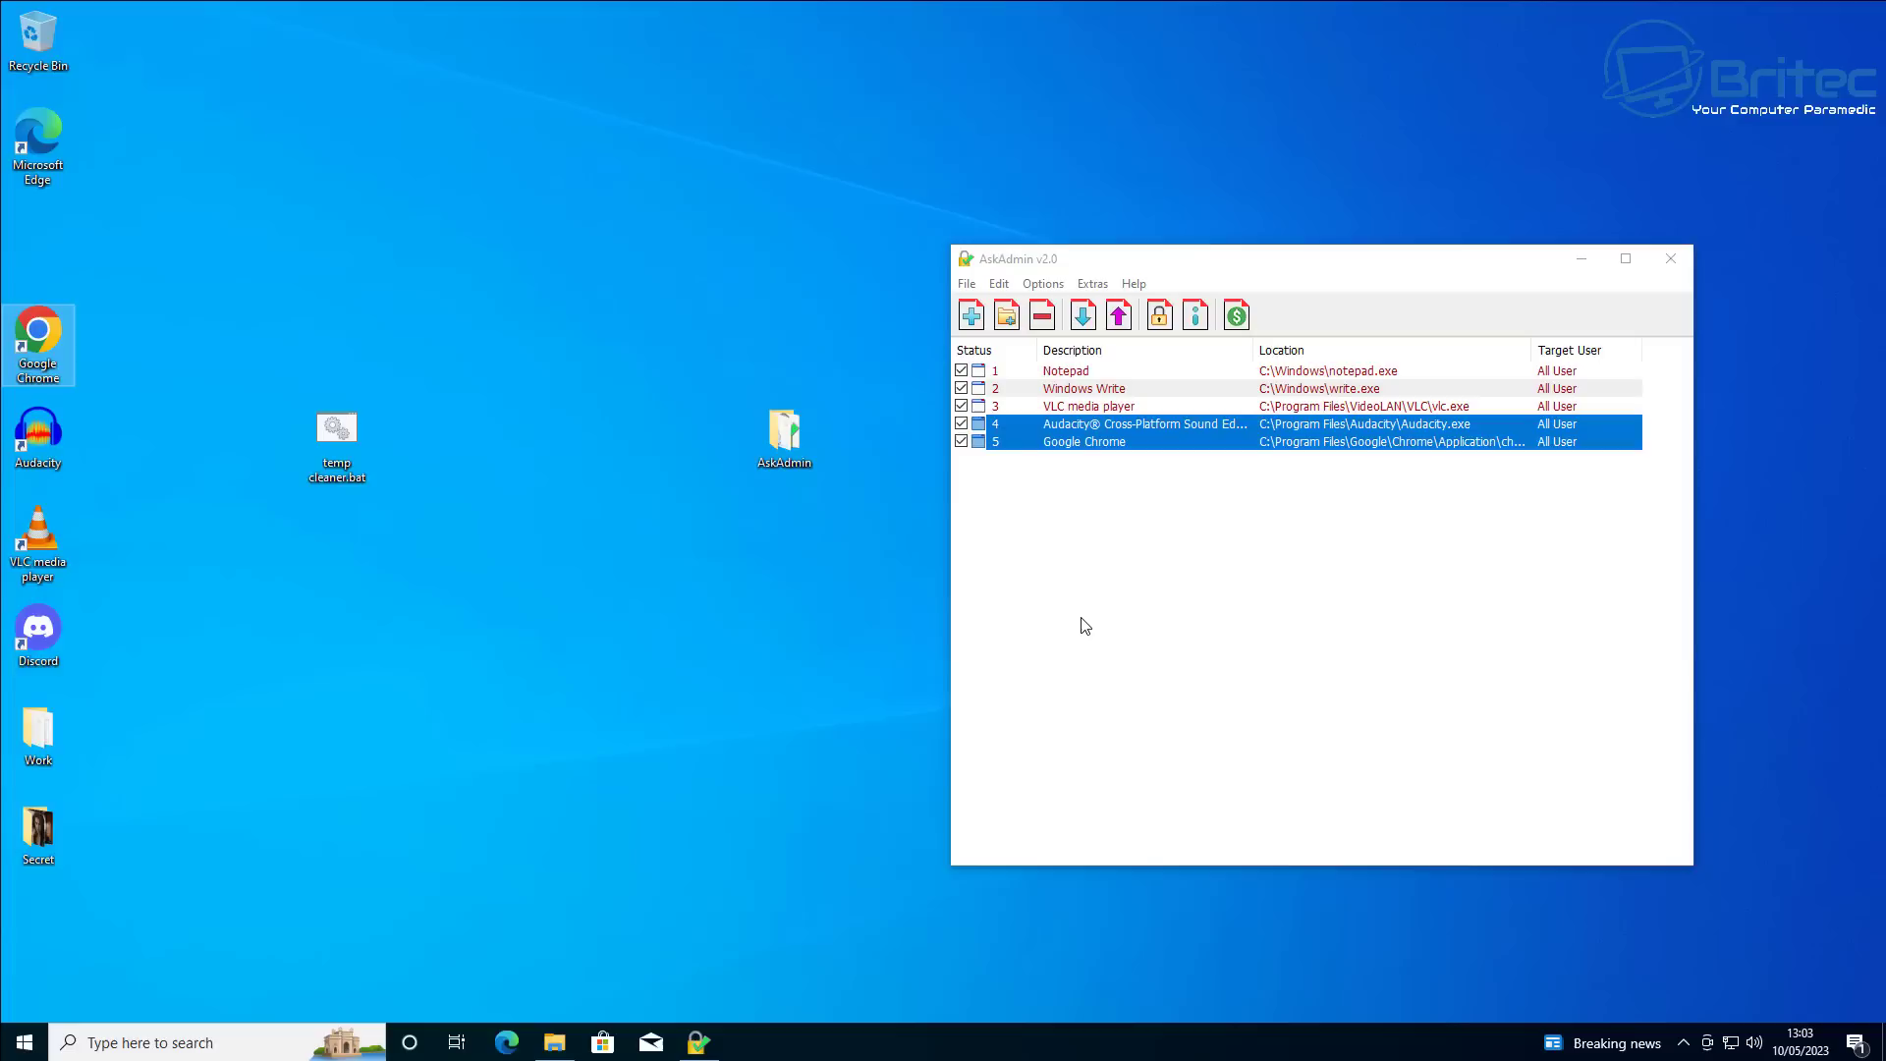
pyautogui.click(1028, 579)
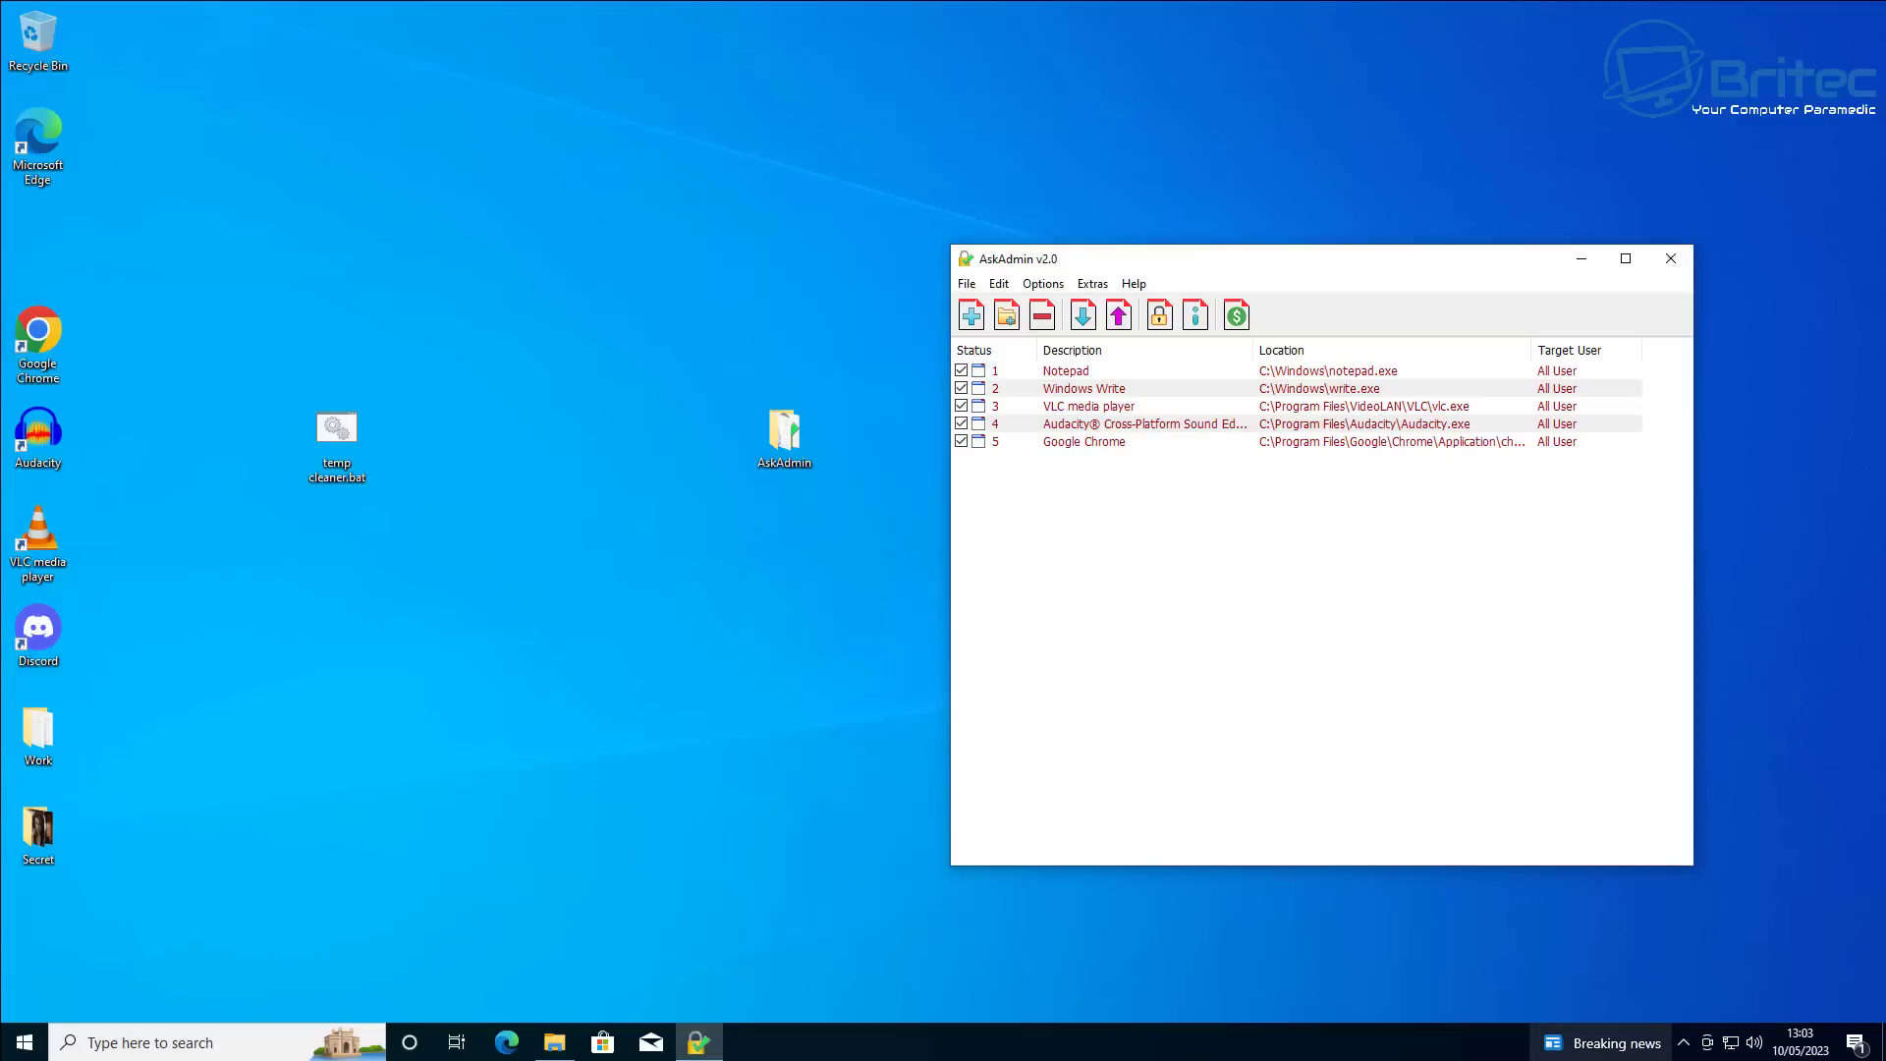
# Block Discord's shortcut and confirm it now fails to launch
pyautogui.click(54, 663)
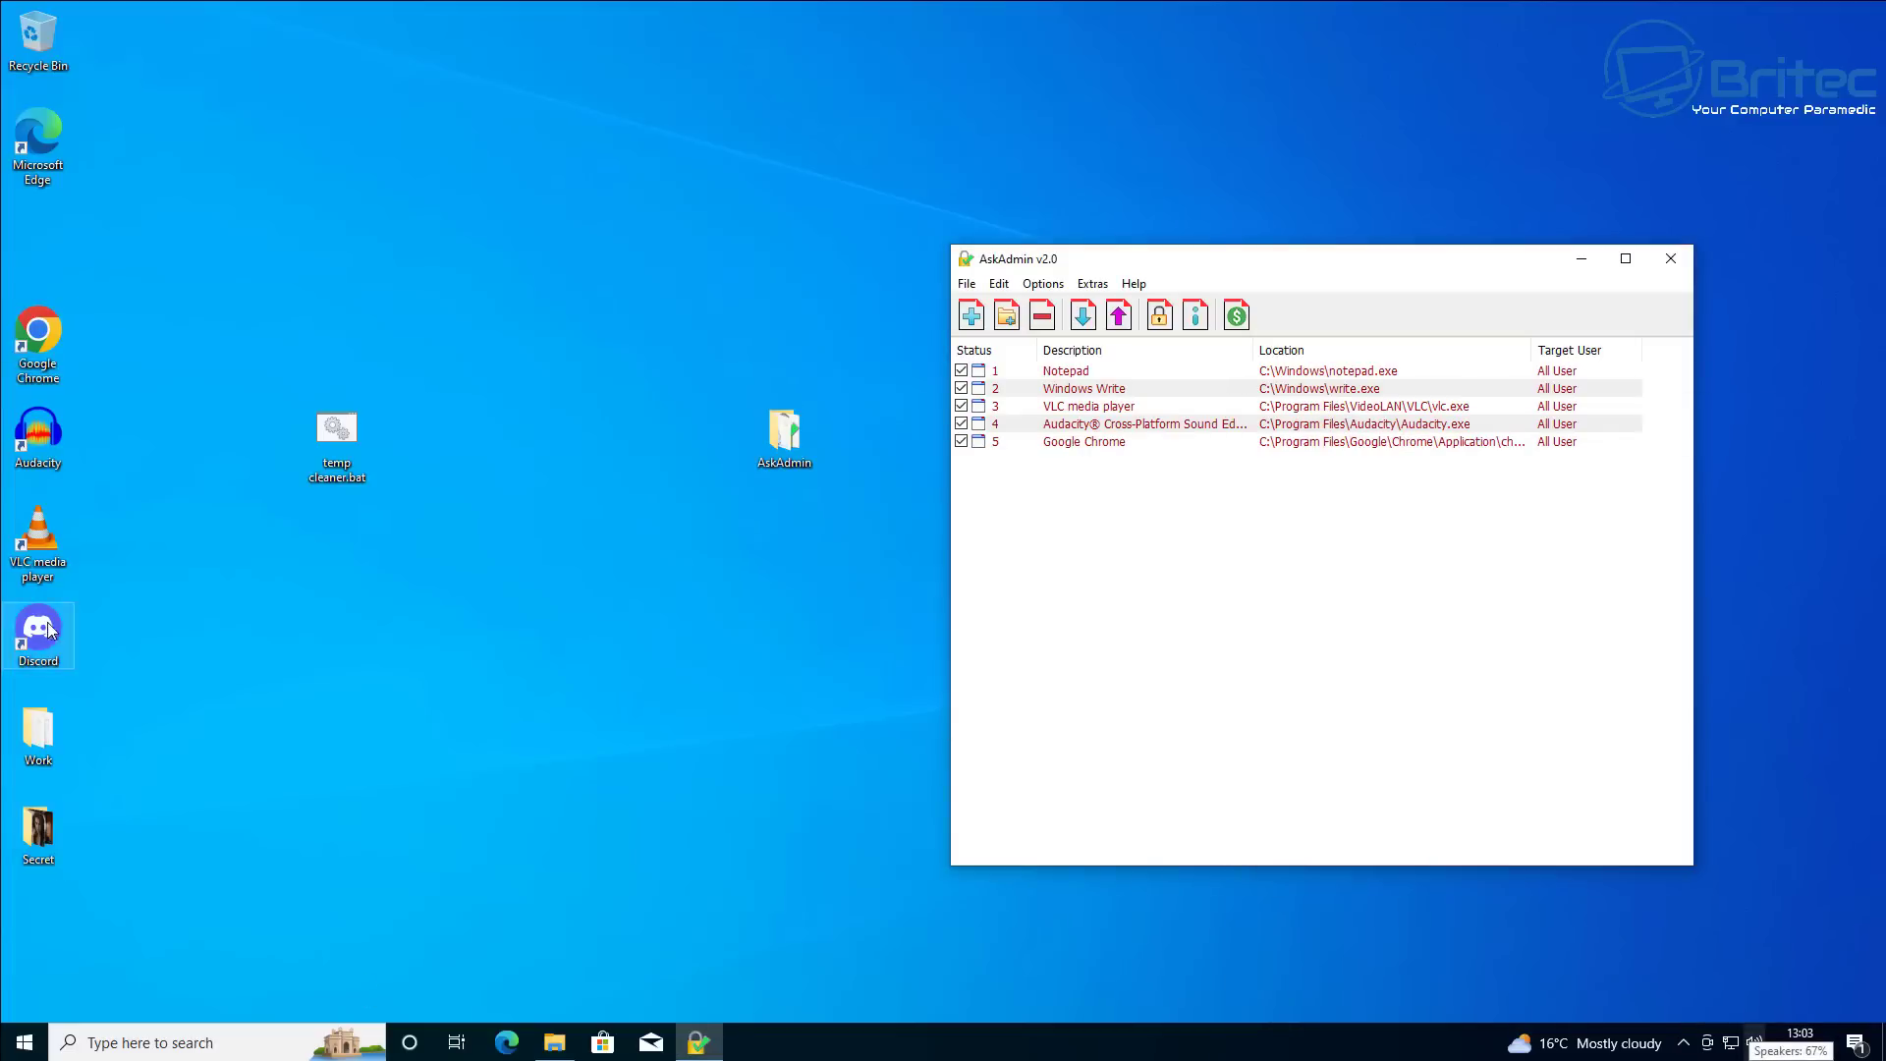
pyautogui.moveTo(70, 644); pyautogui.dragTo(1070, 589)
pyautogui.doubleClick(44, 628)
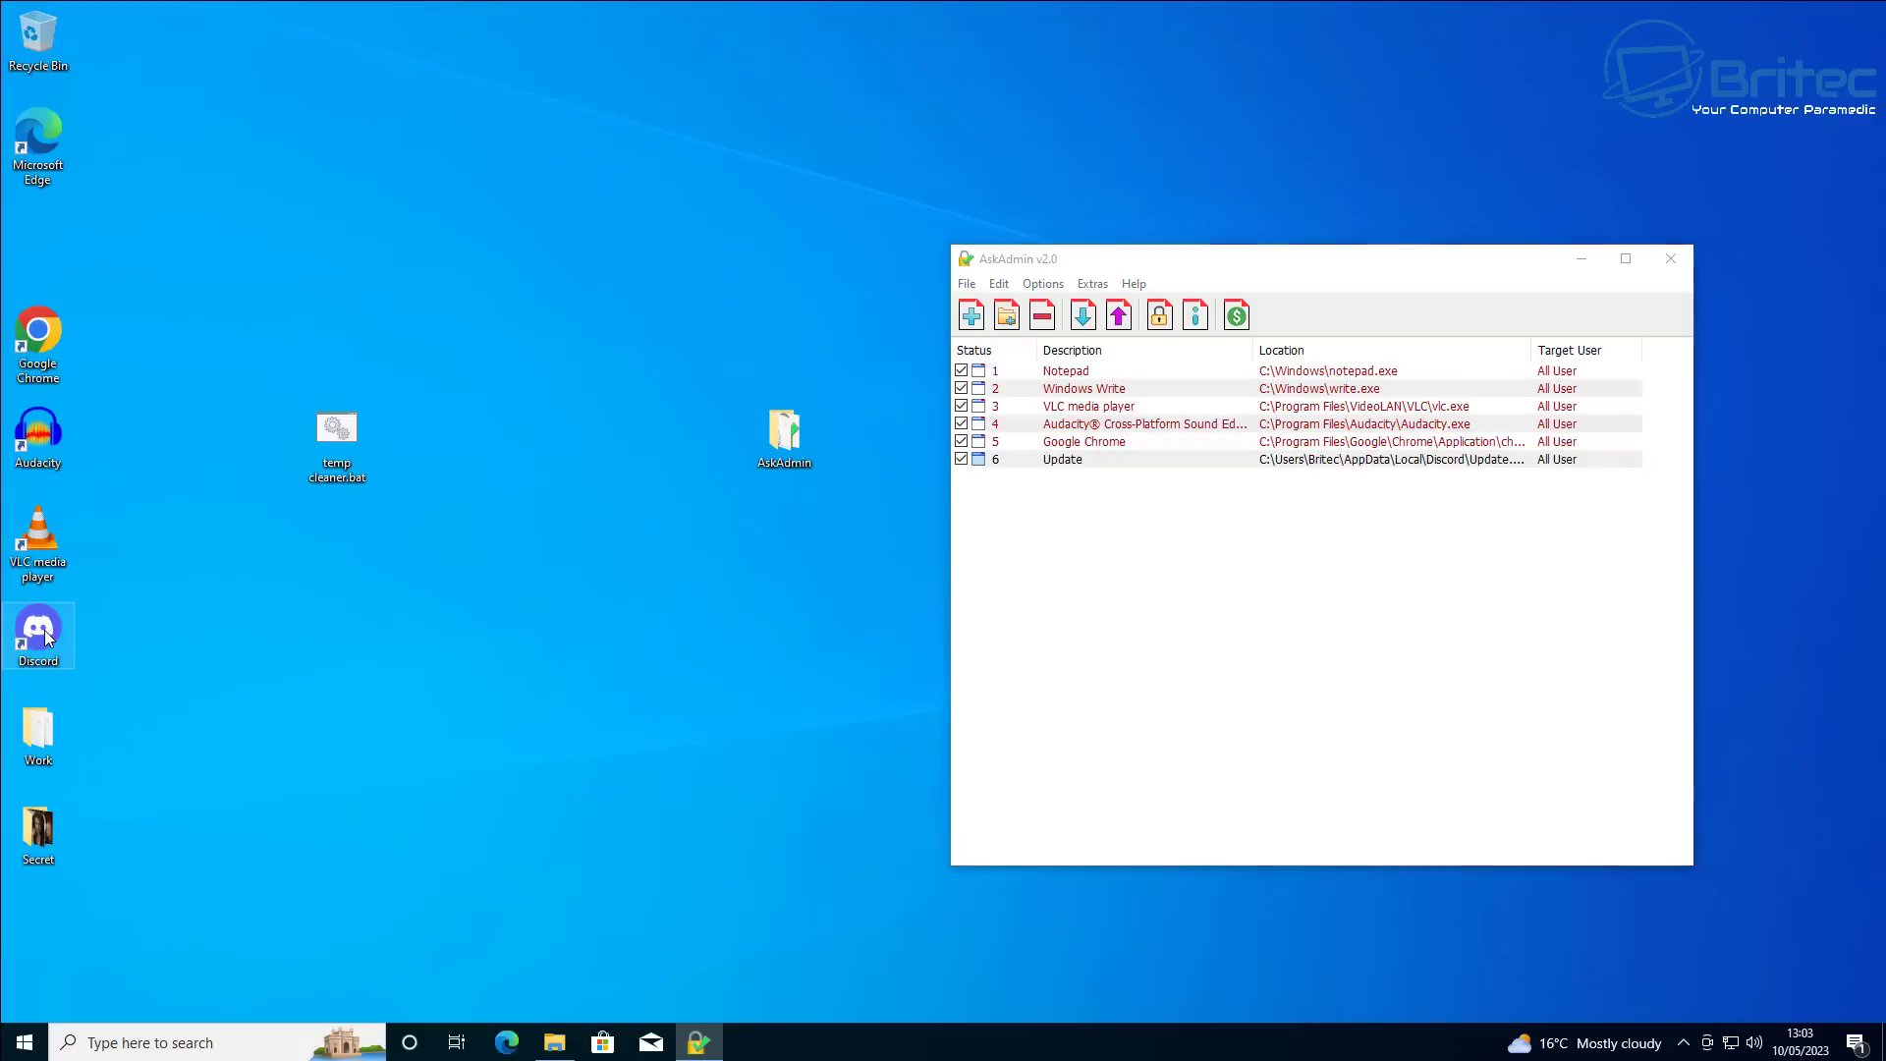
pyautogui.click(1194, 427)
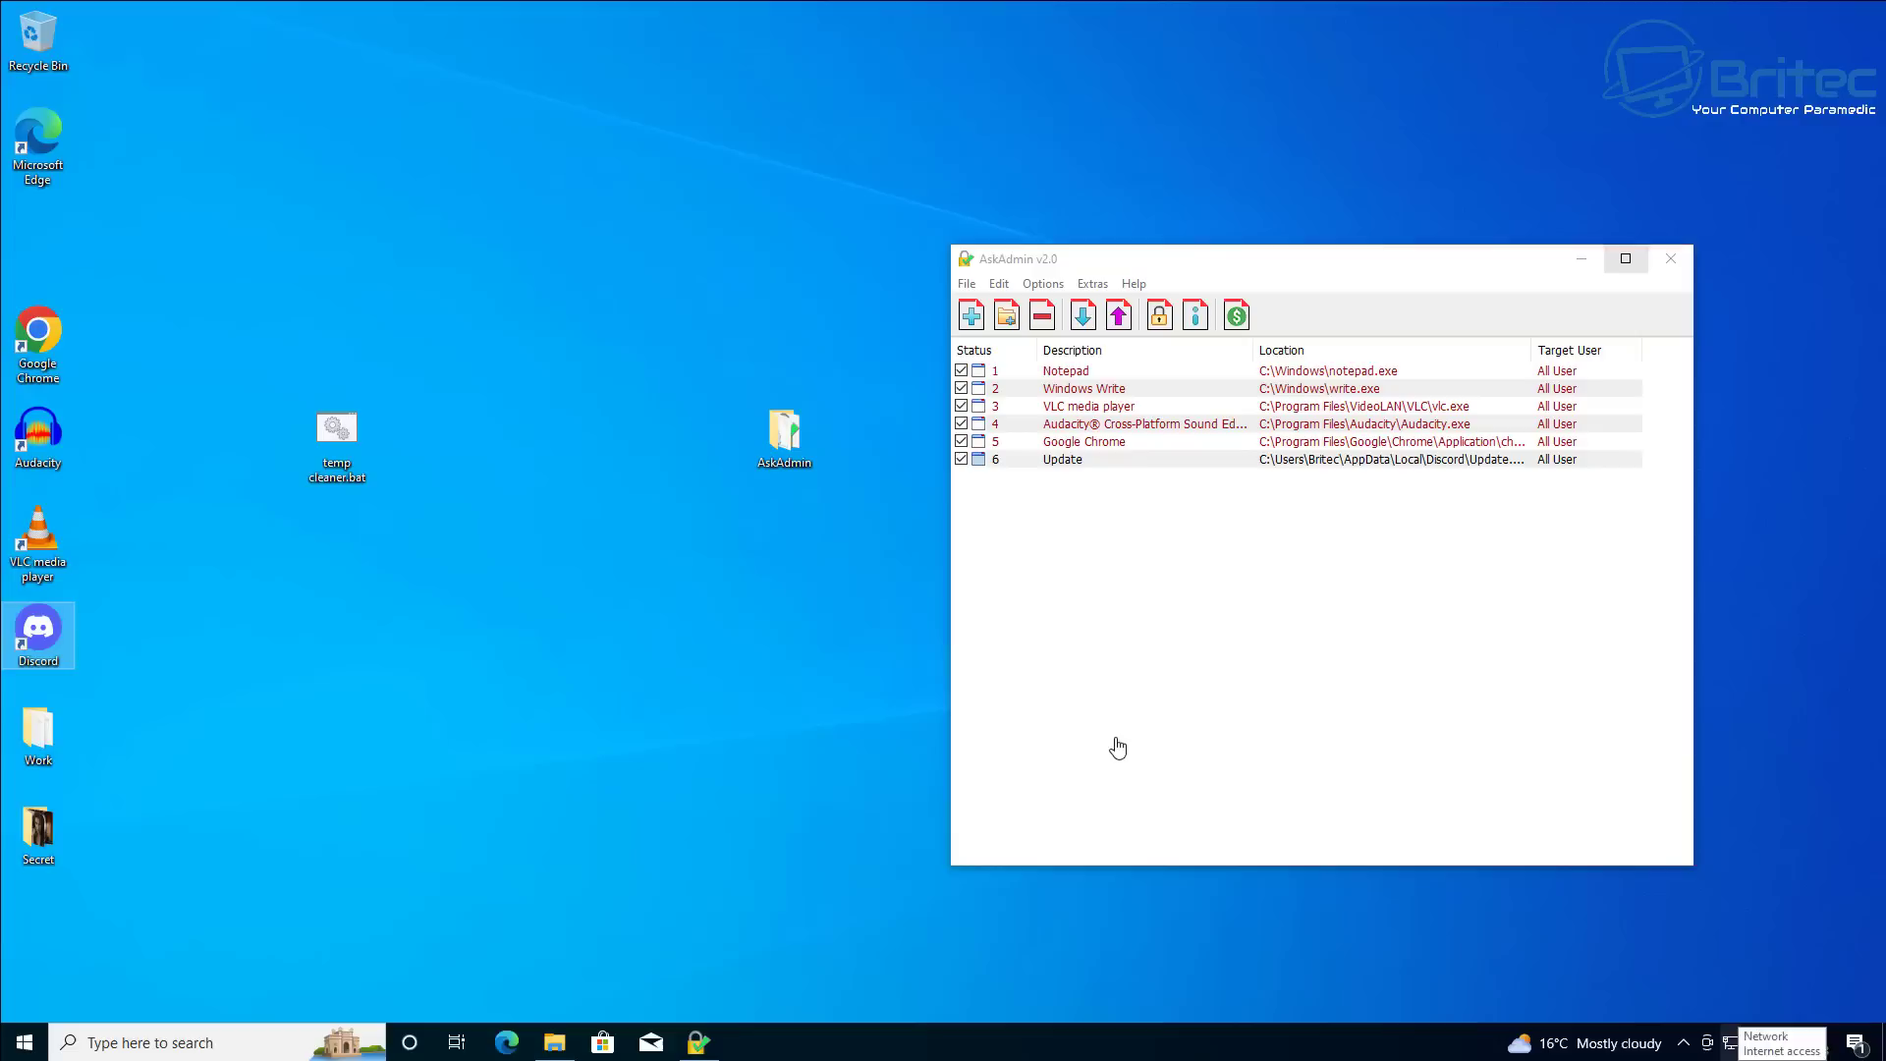
# In Extras > Block Built-in (UWP) Apps, select Films & TV and block it
pyautogui.moveTo(1218, 267); pyautogui.dragTo(848, 167)
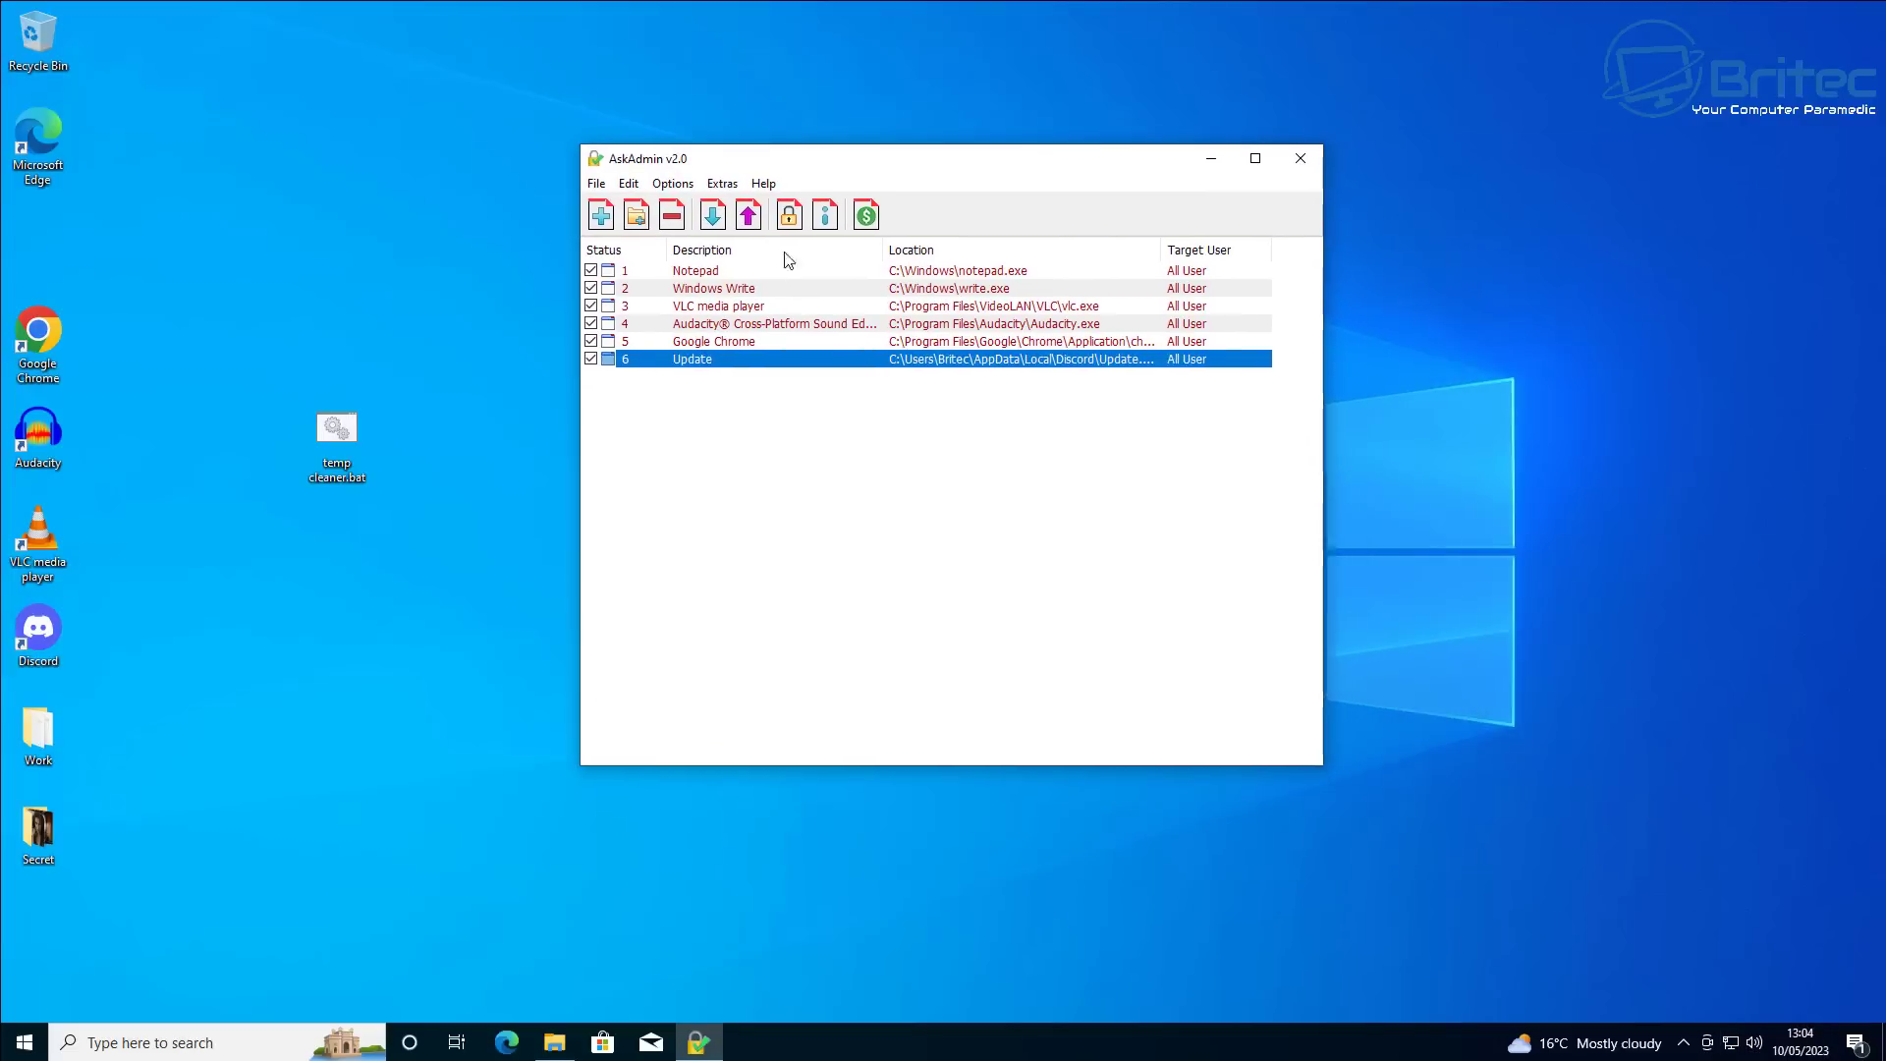
pyautogui.click(722, 186)
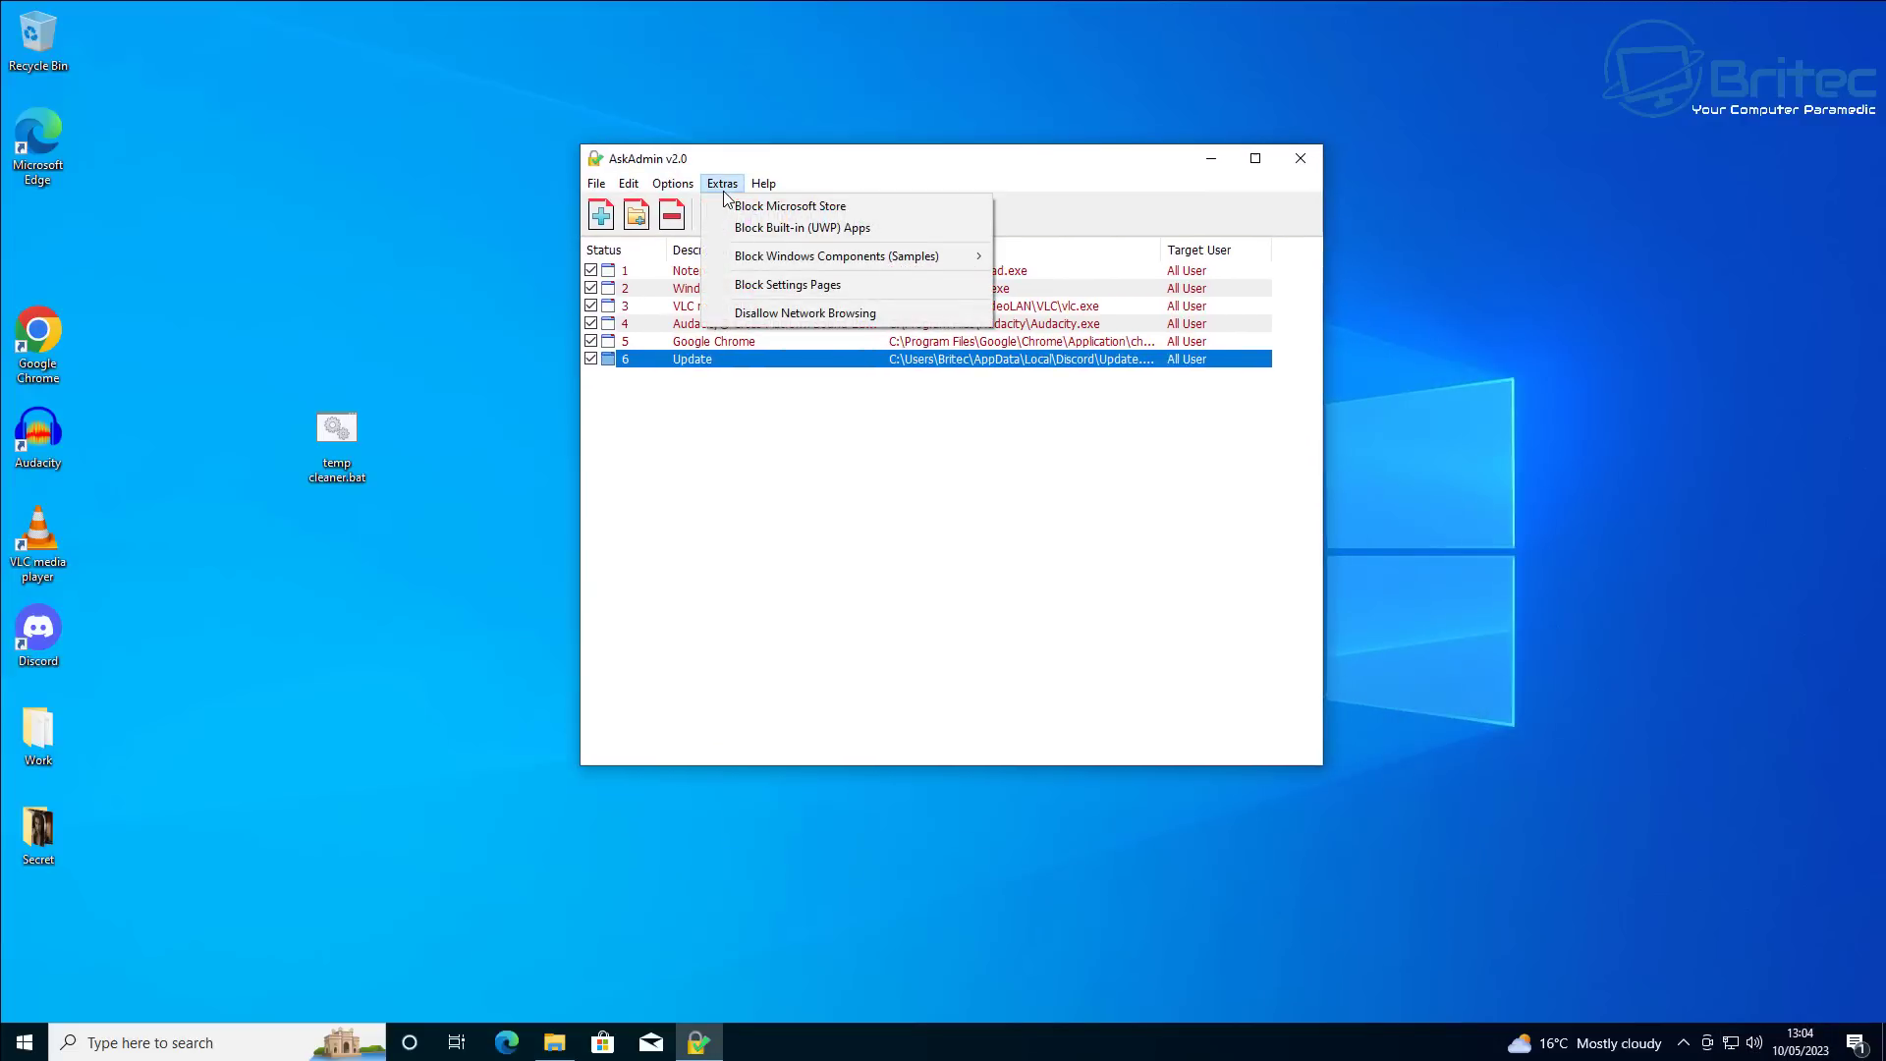
pyautogui.click(785, 228)
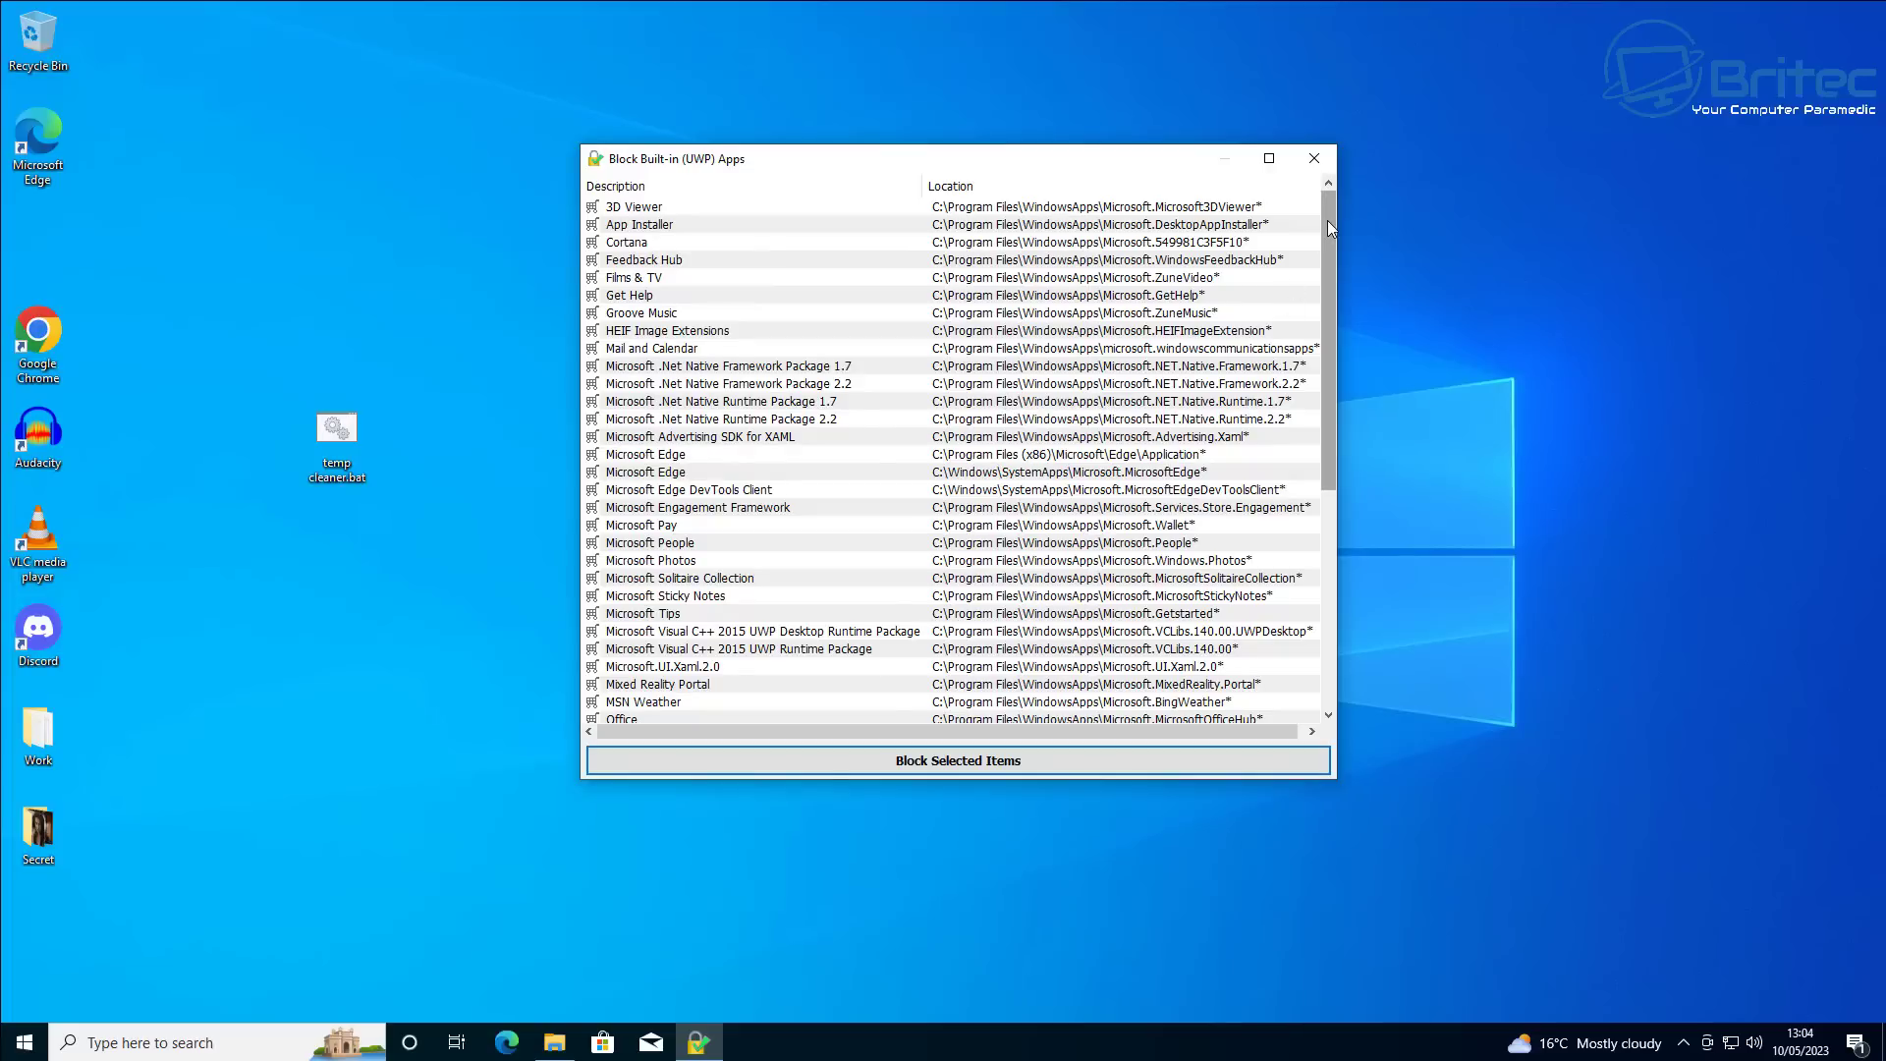
pyautogui.moveTo(1328, 220); pyautogui.dragTo(1302, 482)
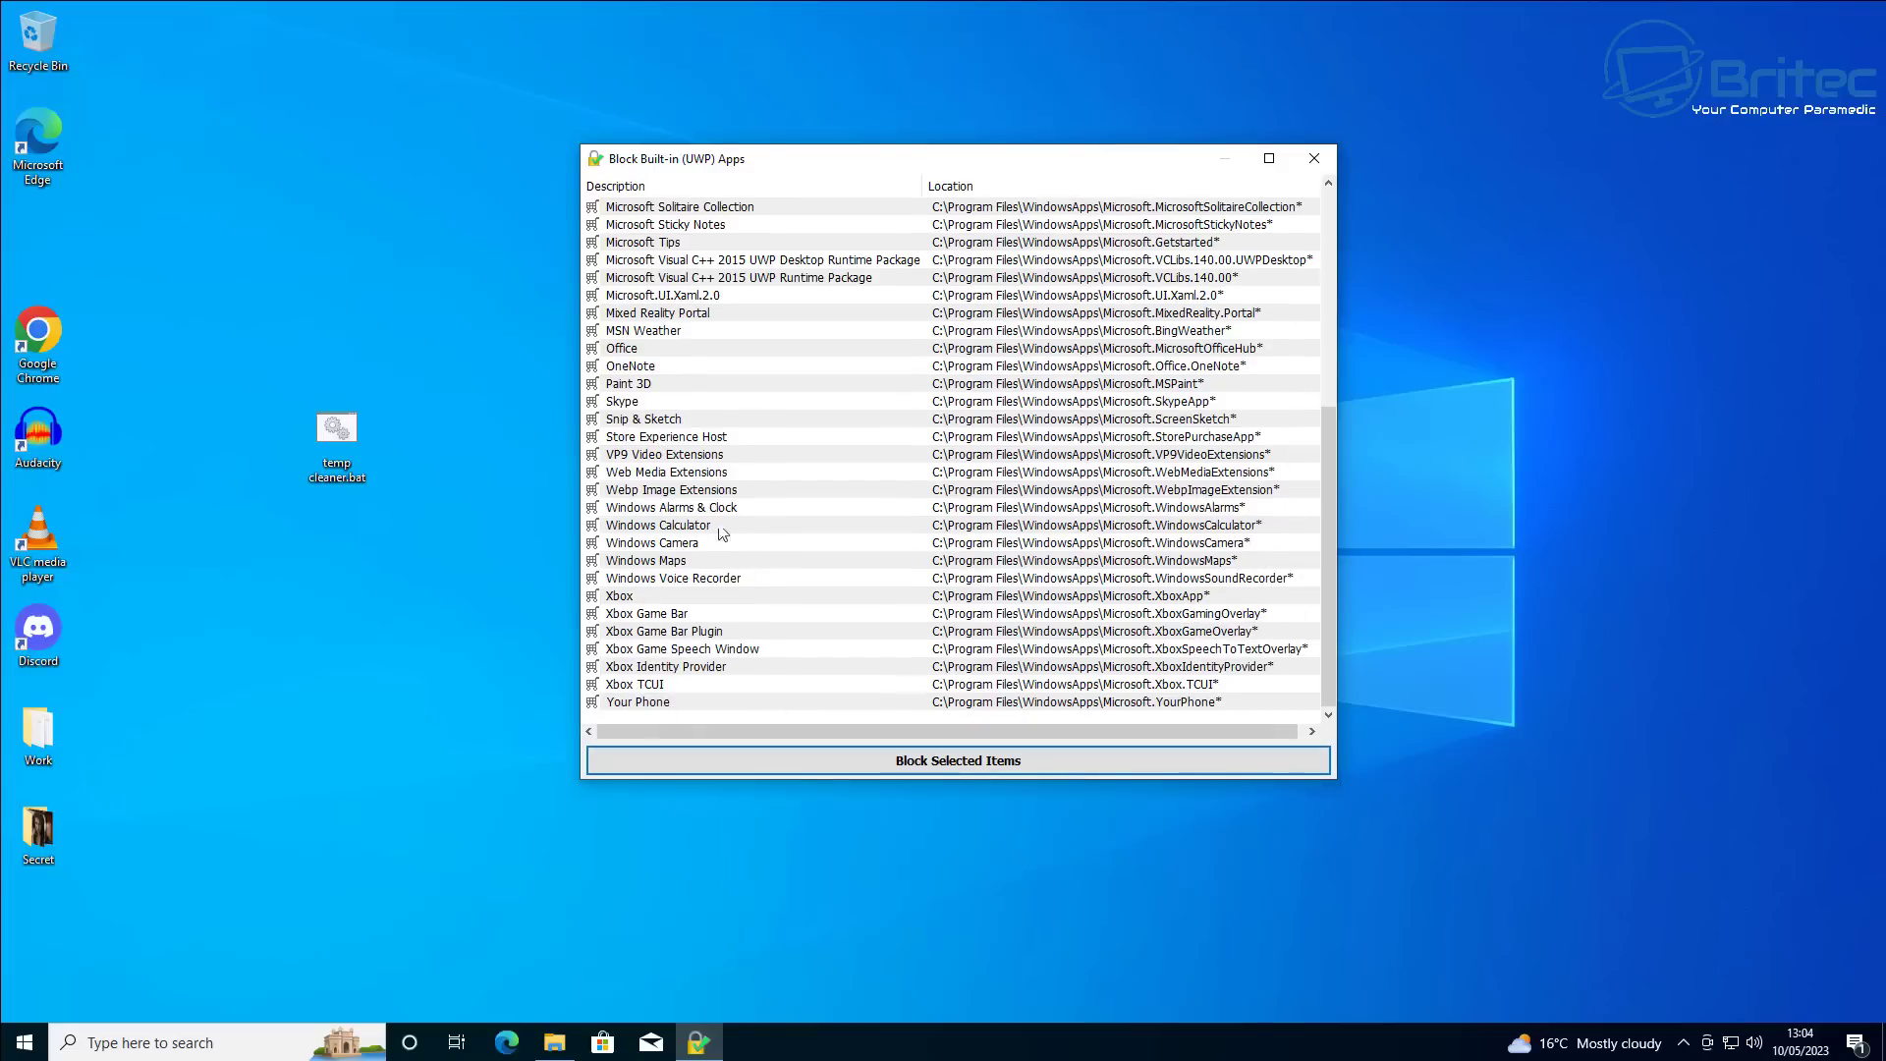
pyautogui.scroll(2, 629, 383)
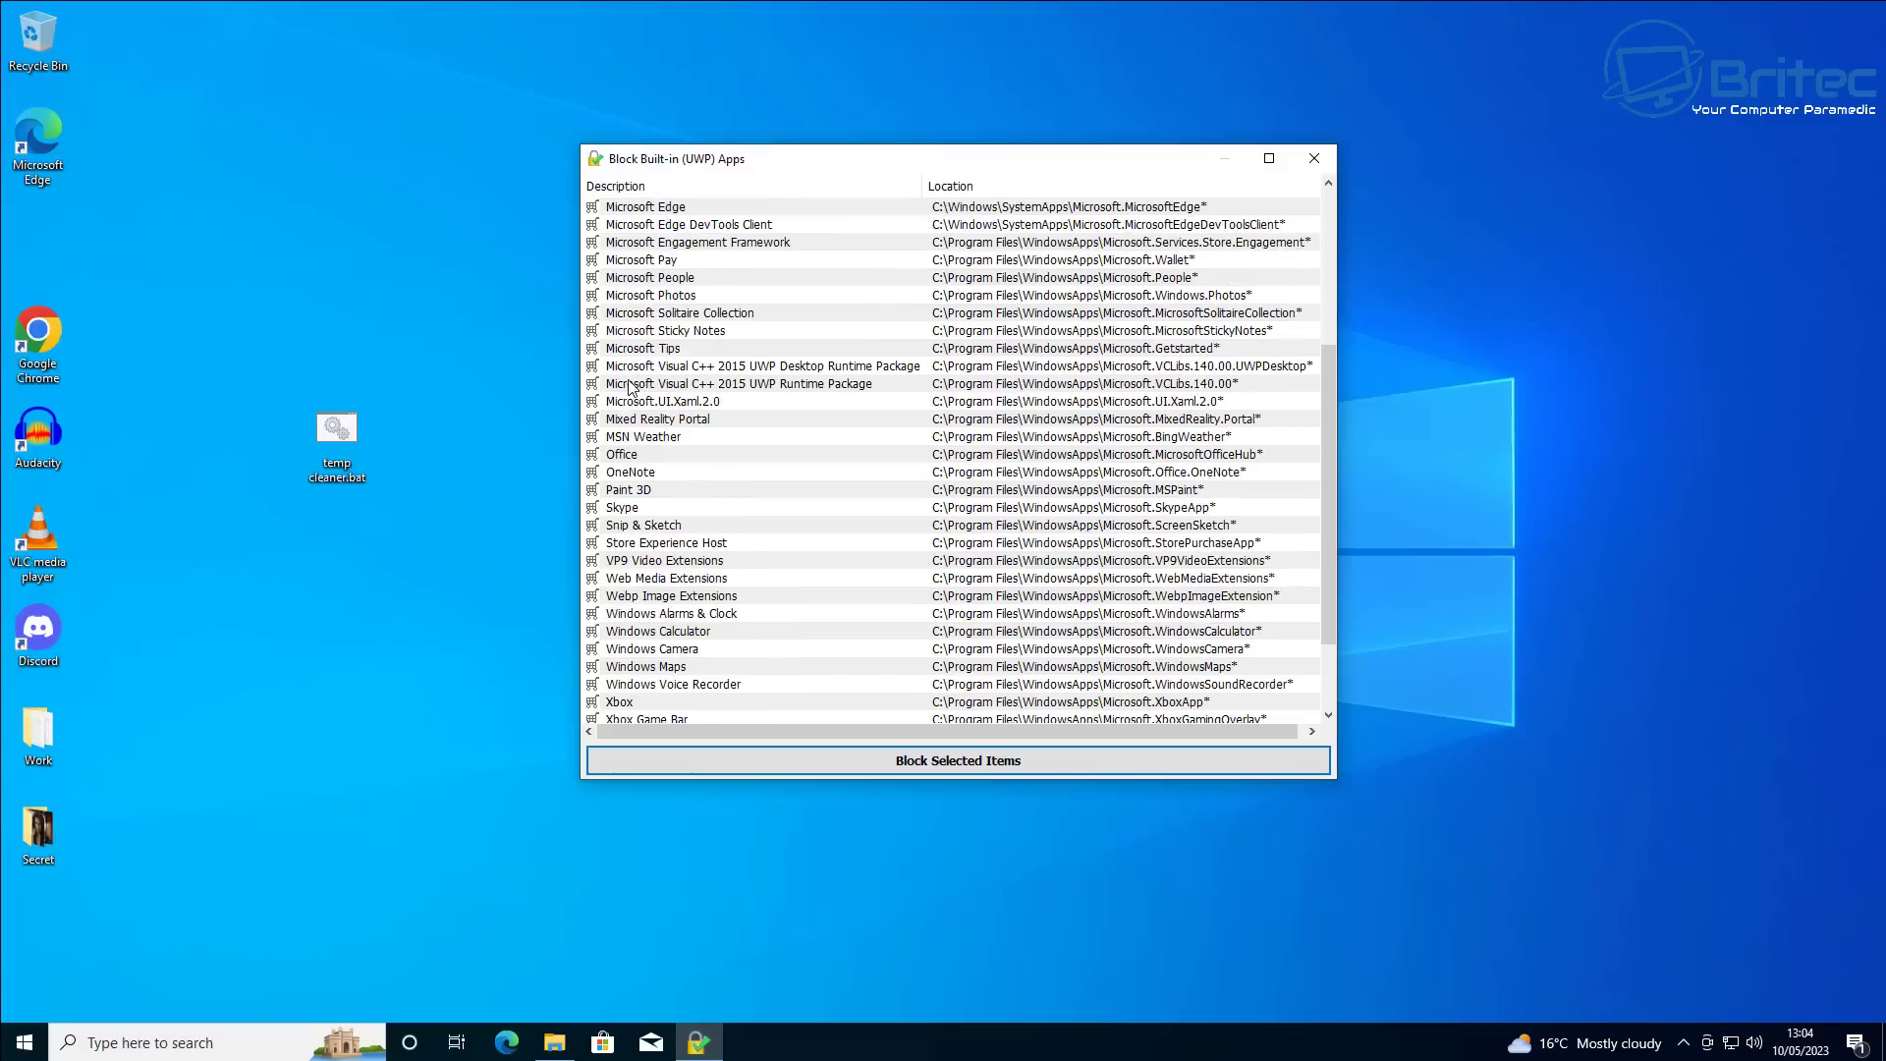
pyautogui.scroll(3, 628, 386)
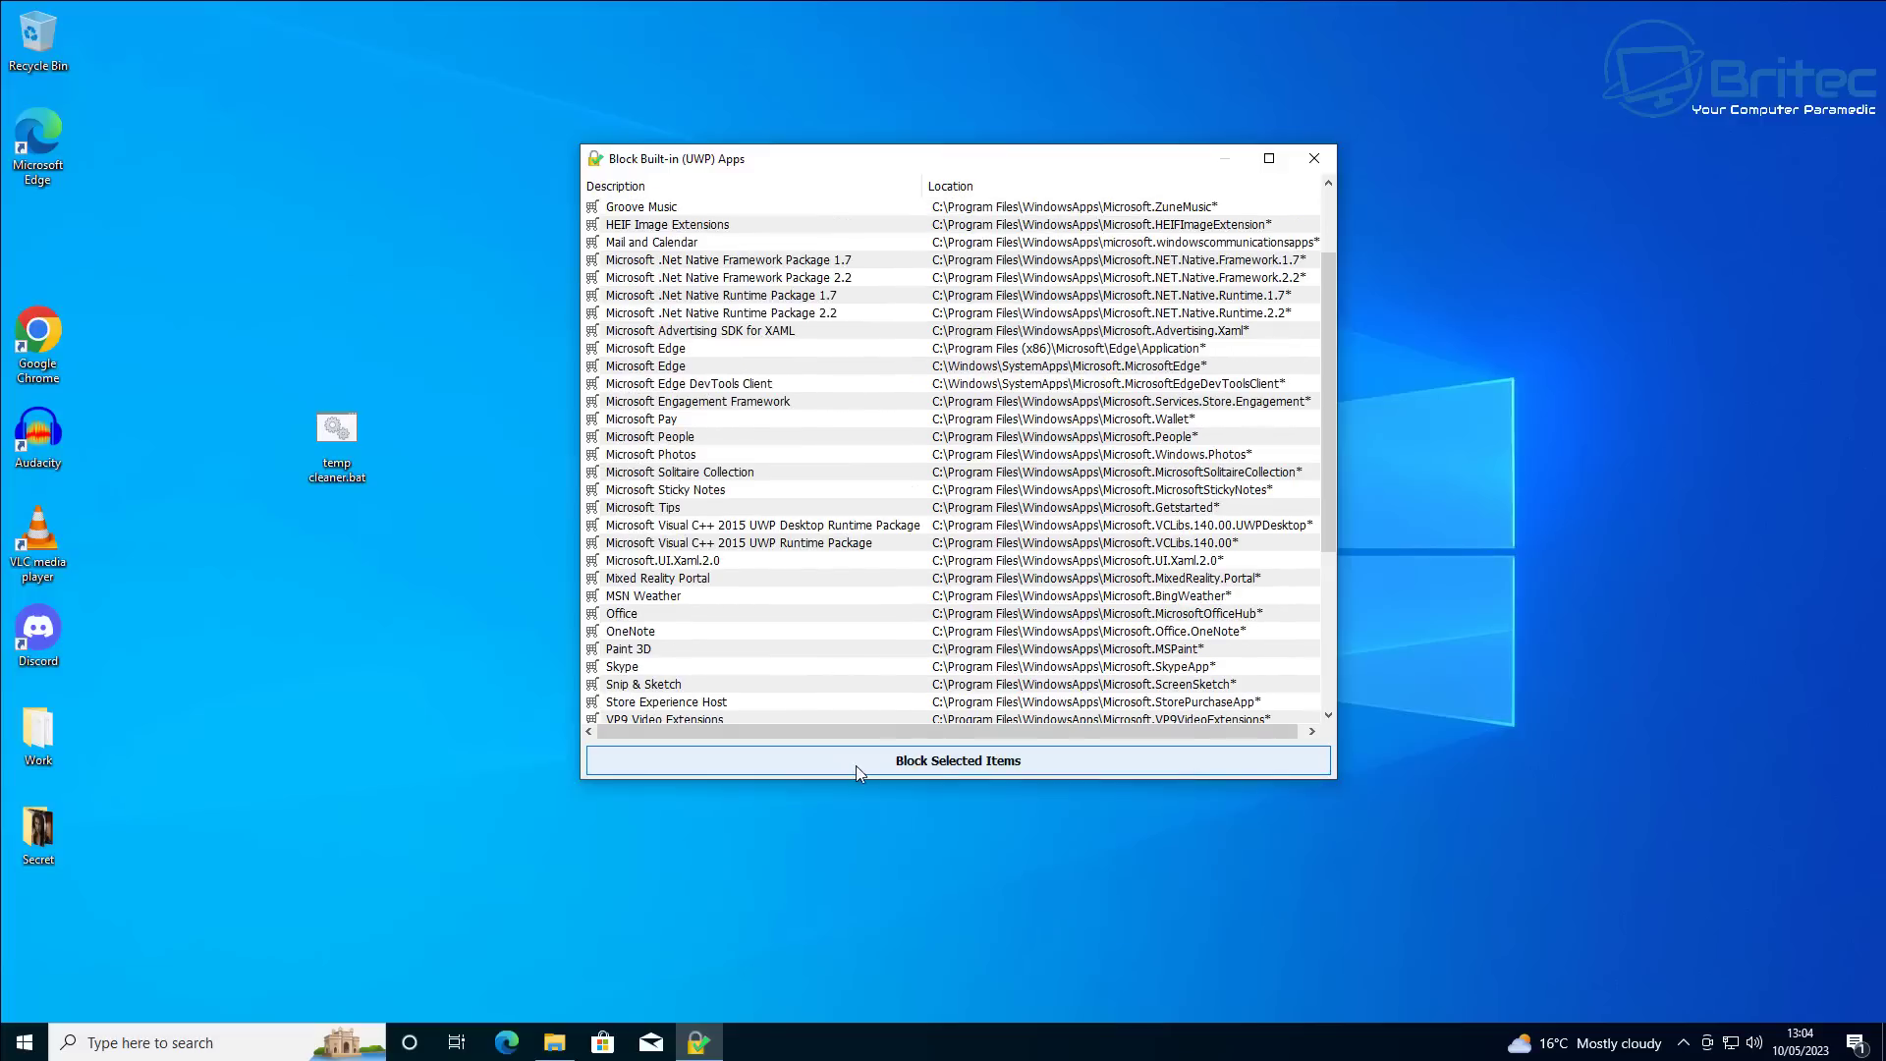
pyautogui.scroll(2, 878, 676)
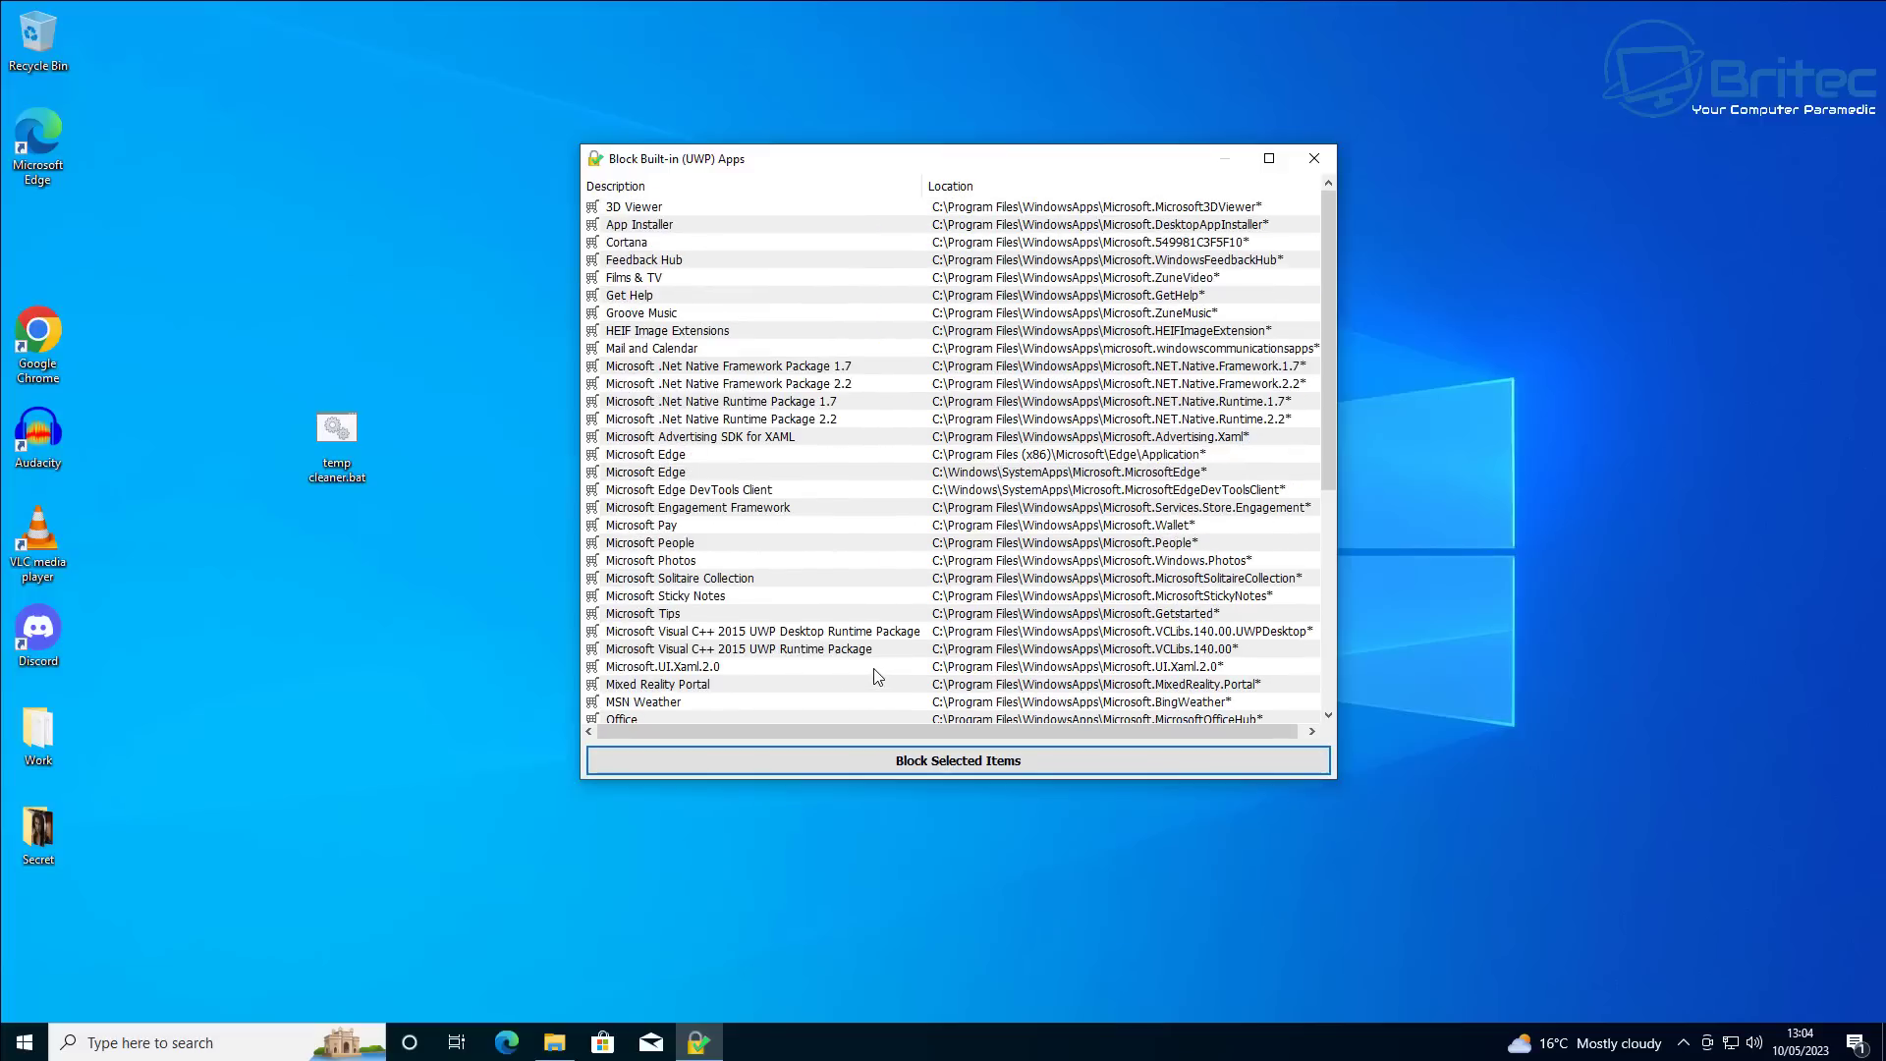
pyautogui.click(666, 281)
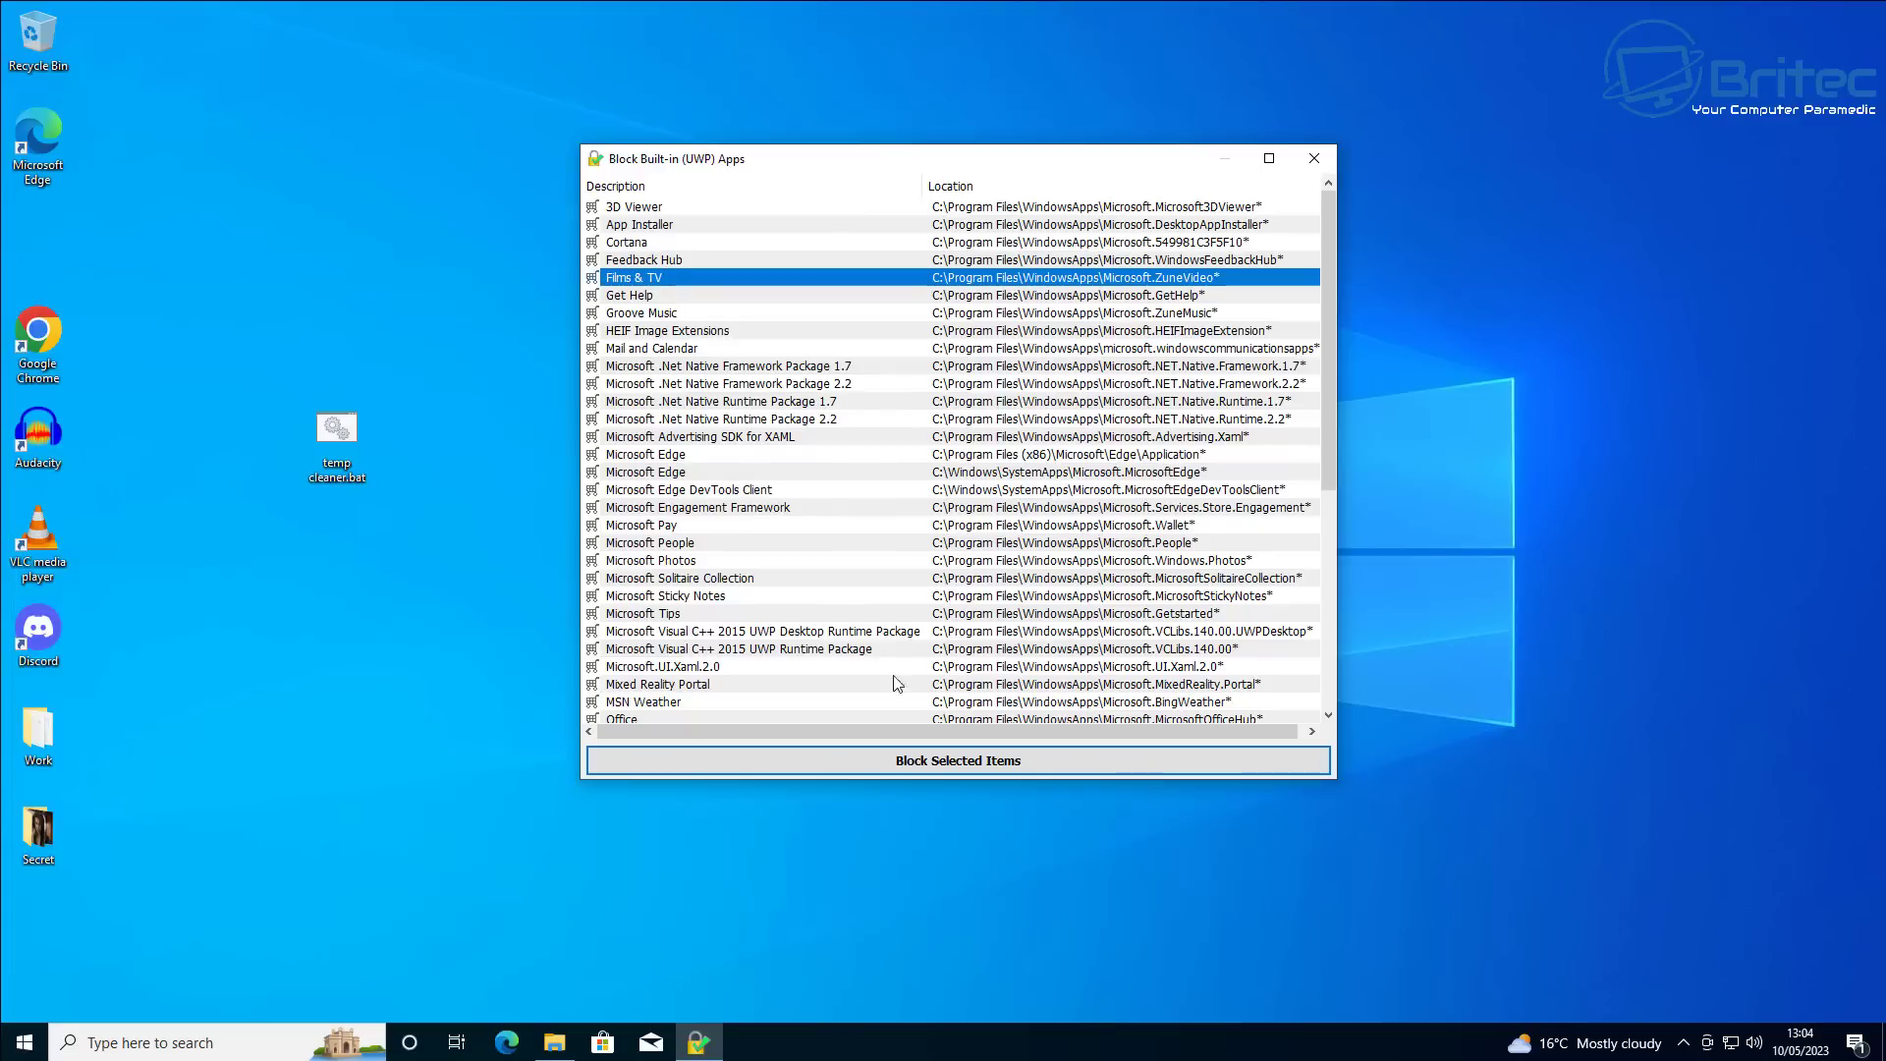
pyautogui.click(935, 763)
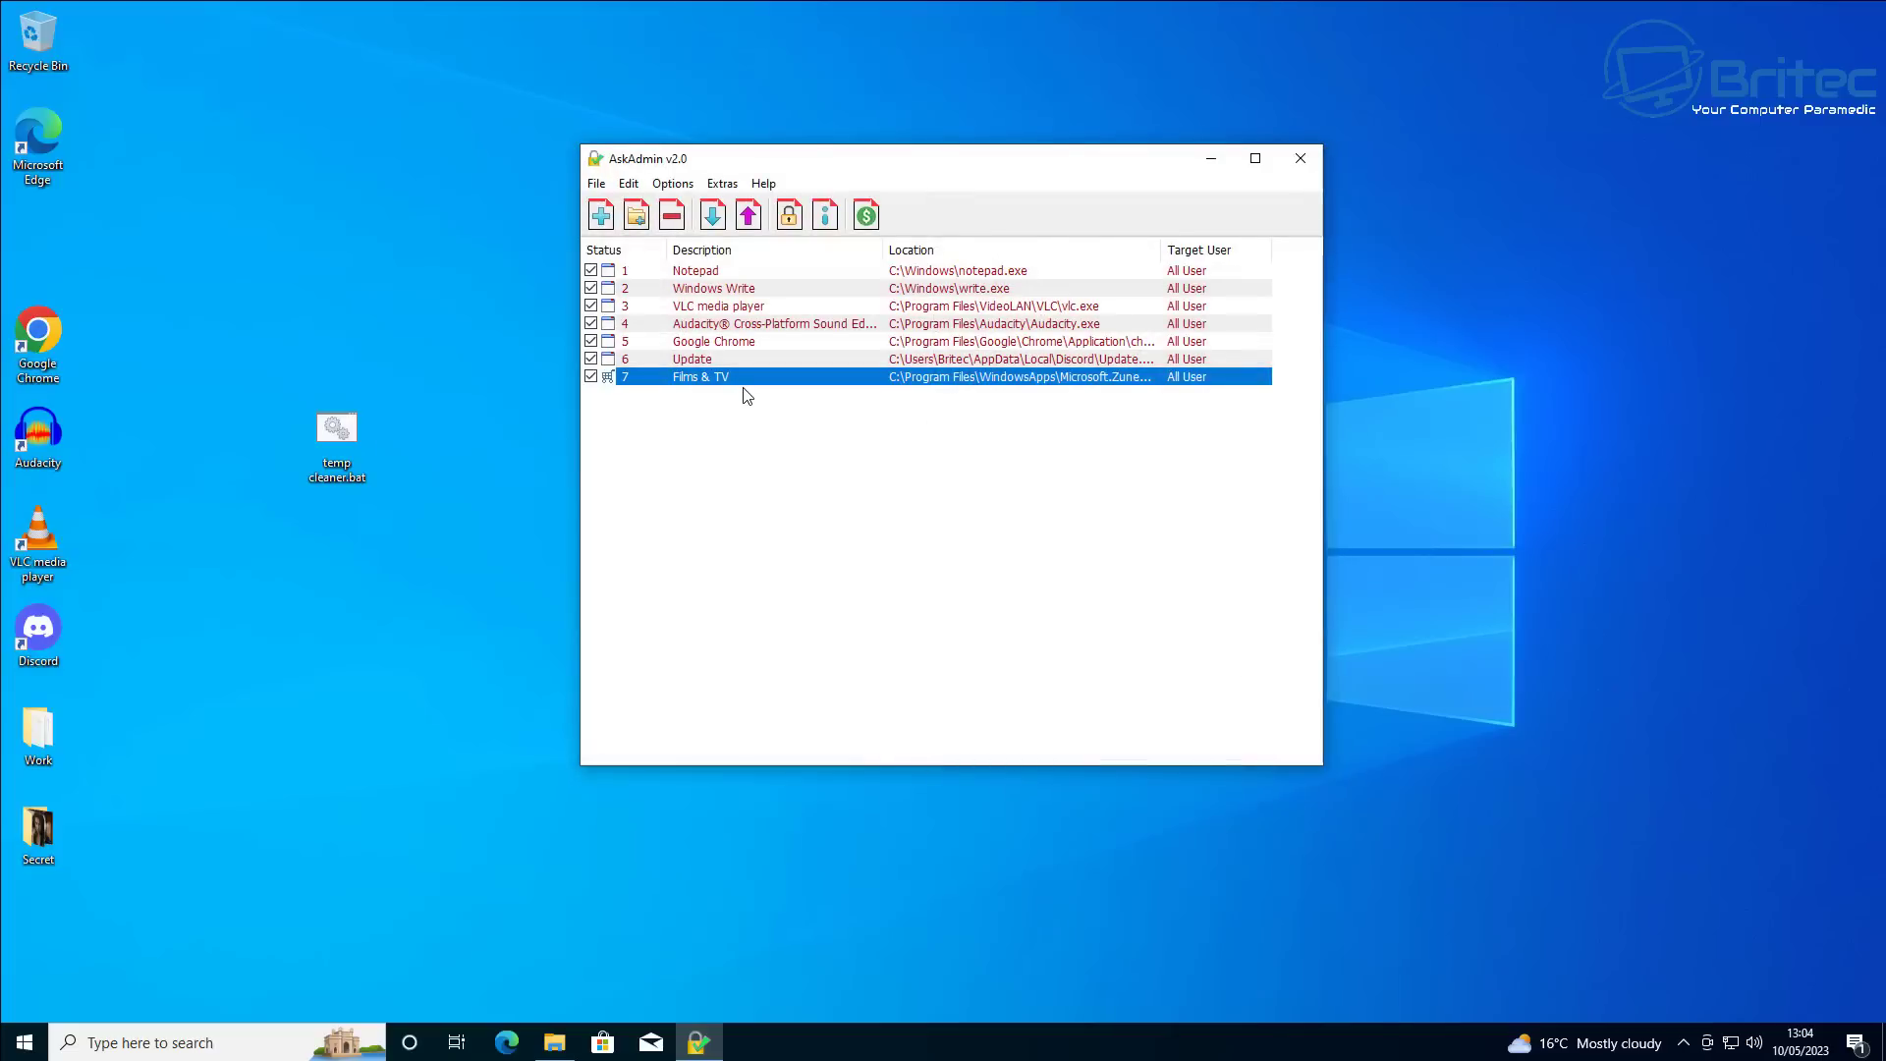
pyautogui.click(245, 1042)
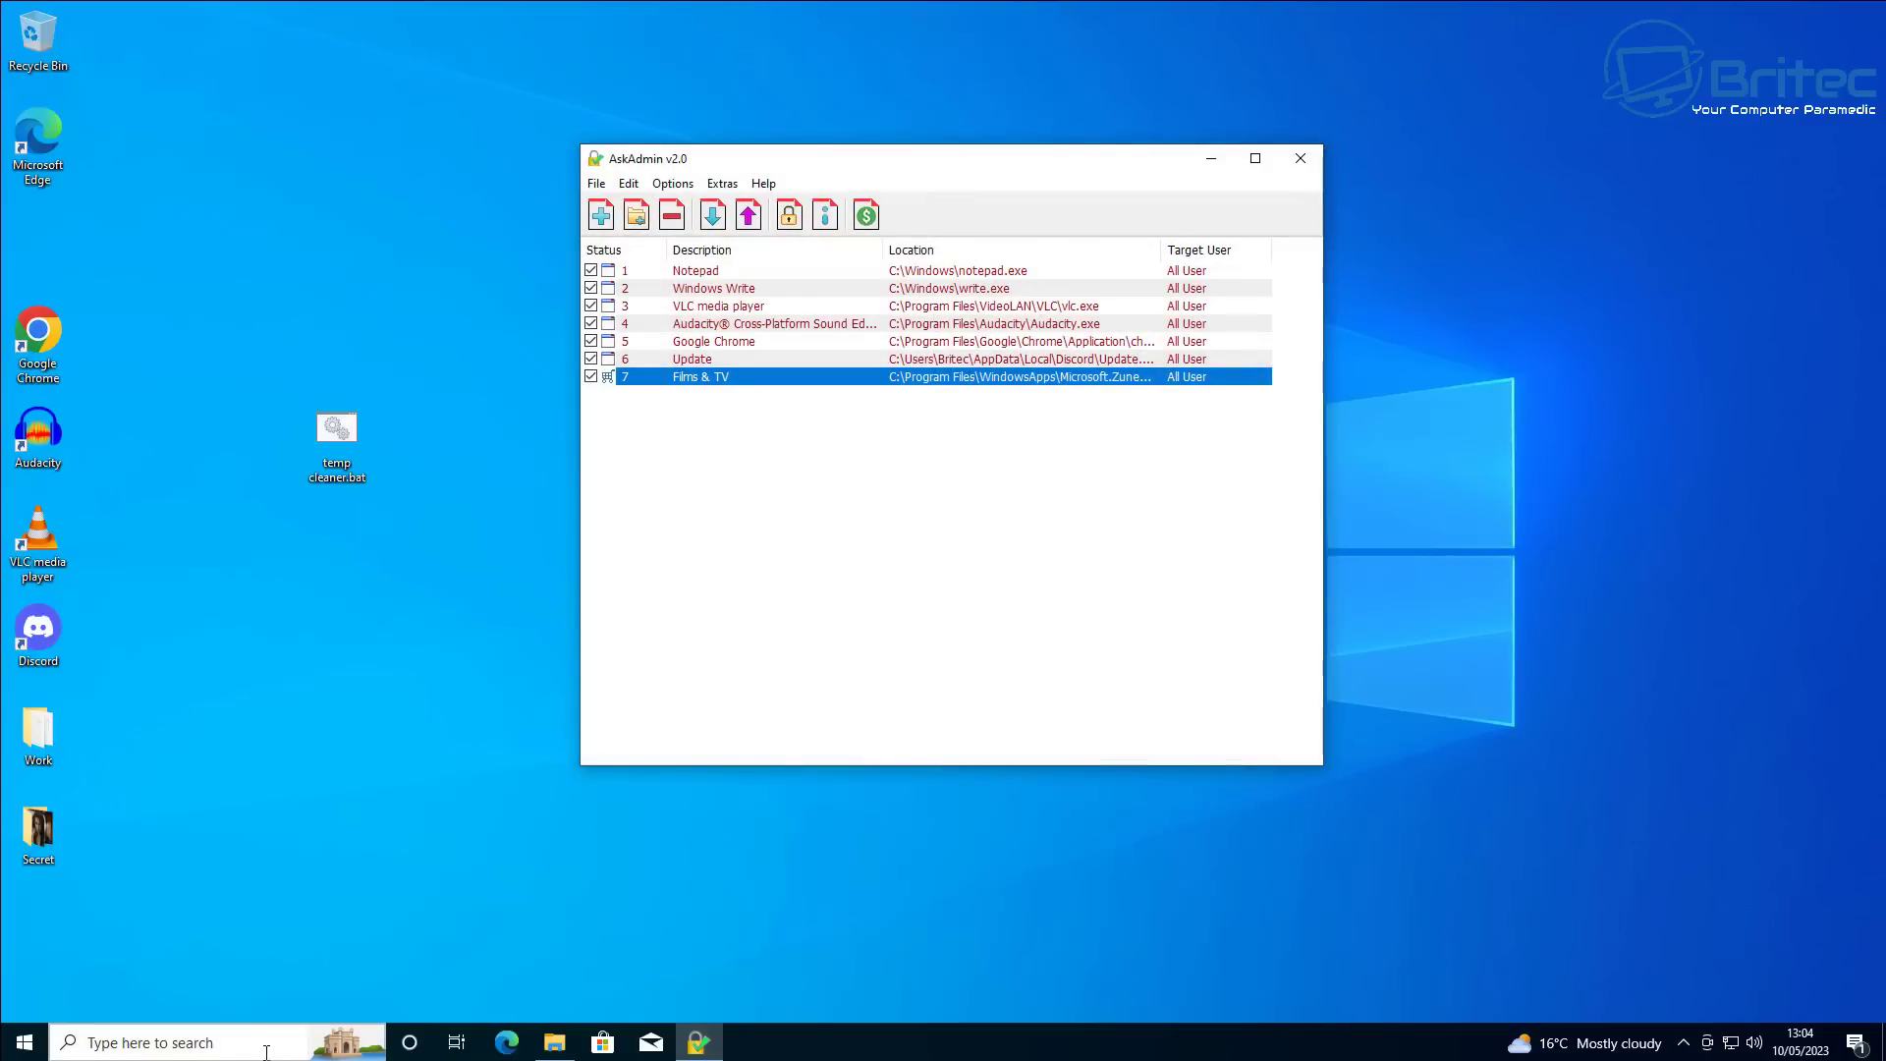
pyautogui.write('filn')
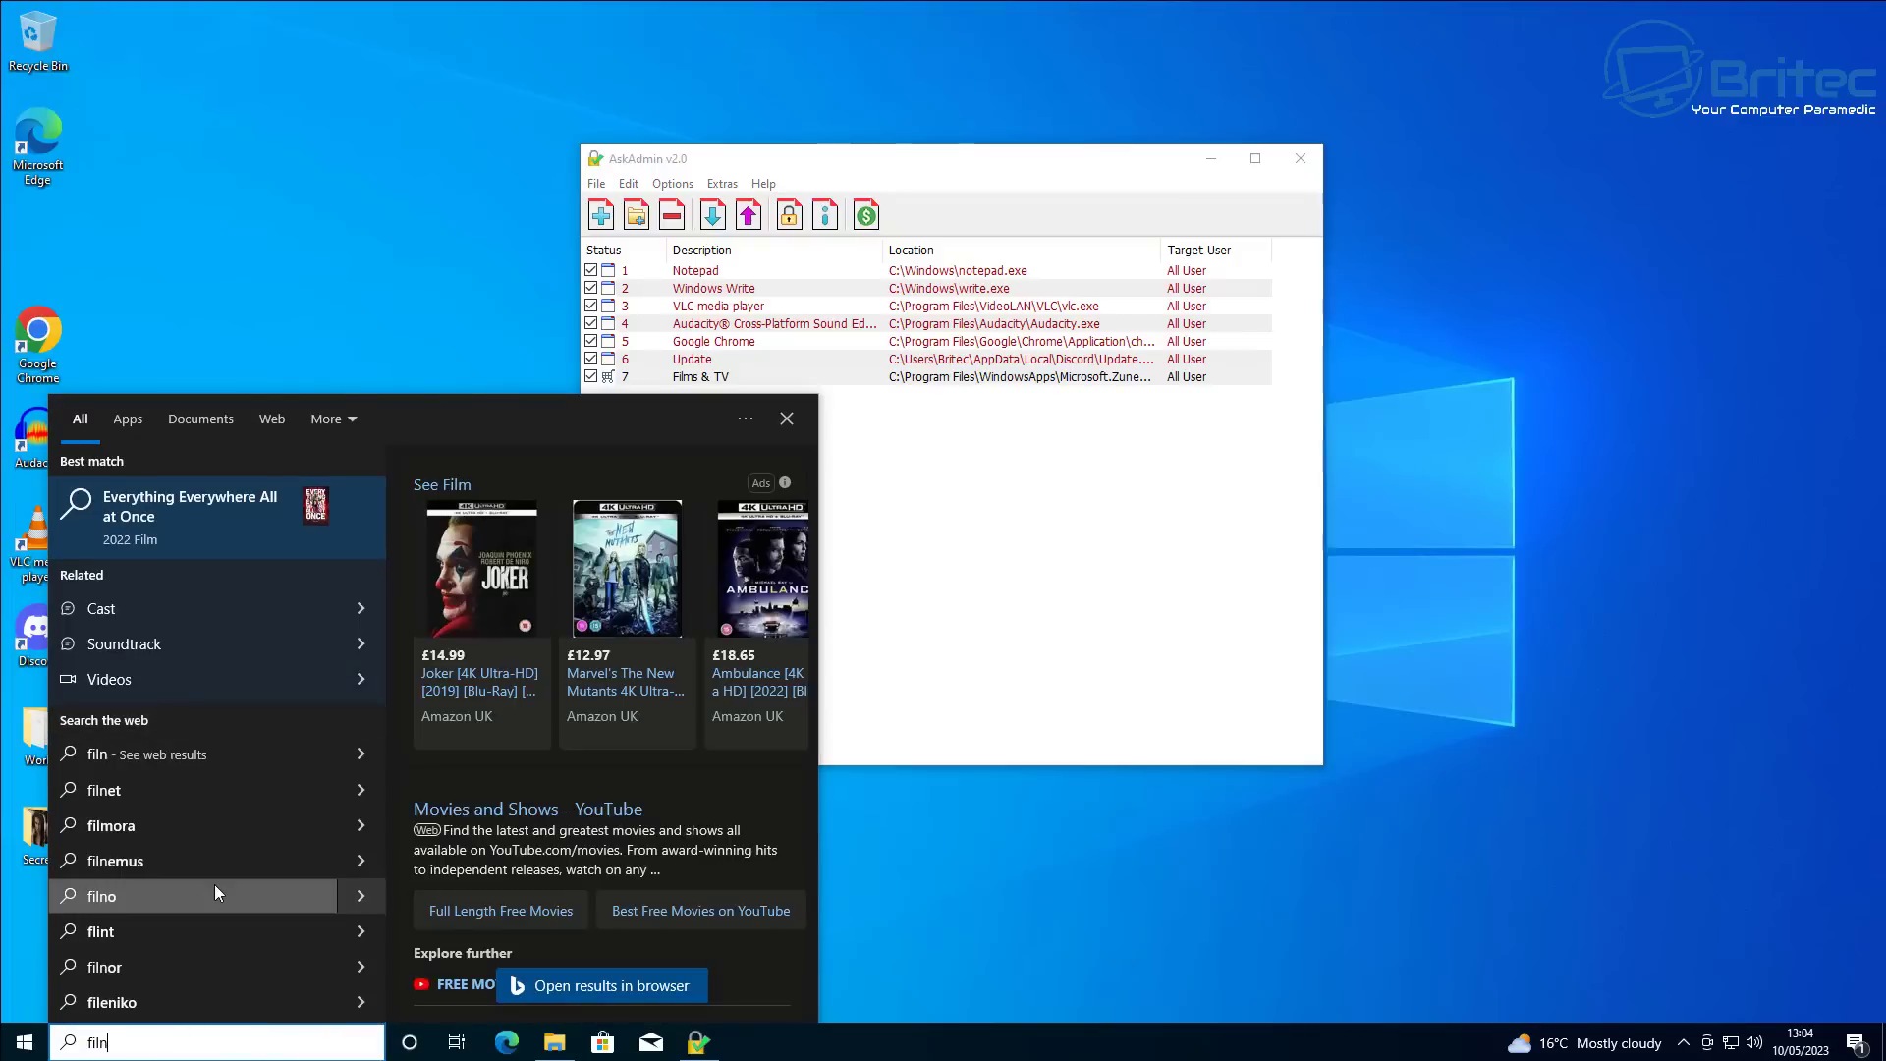
pyautogui.press('BackSpace')
pyautogui.write('ms')
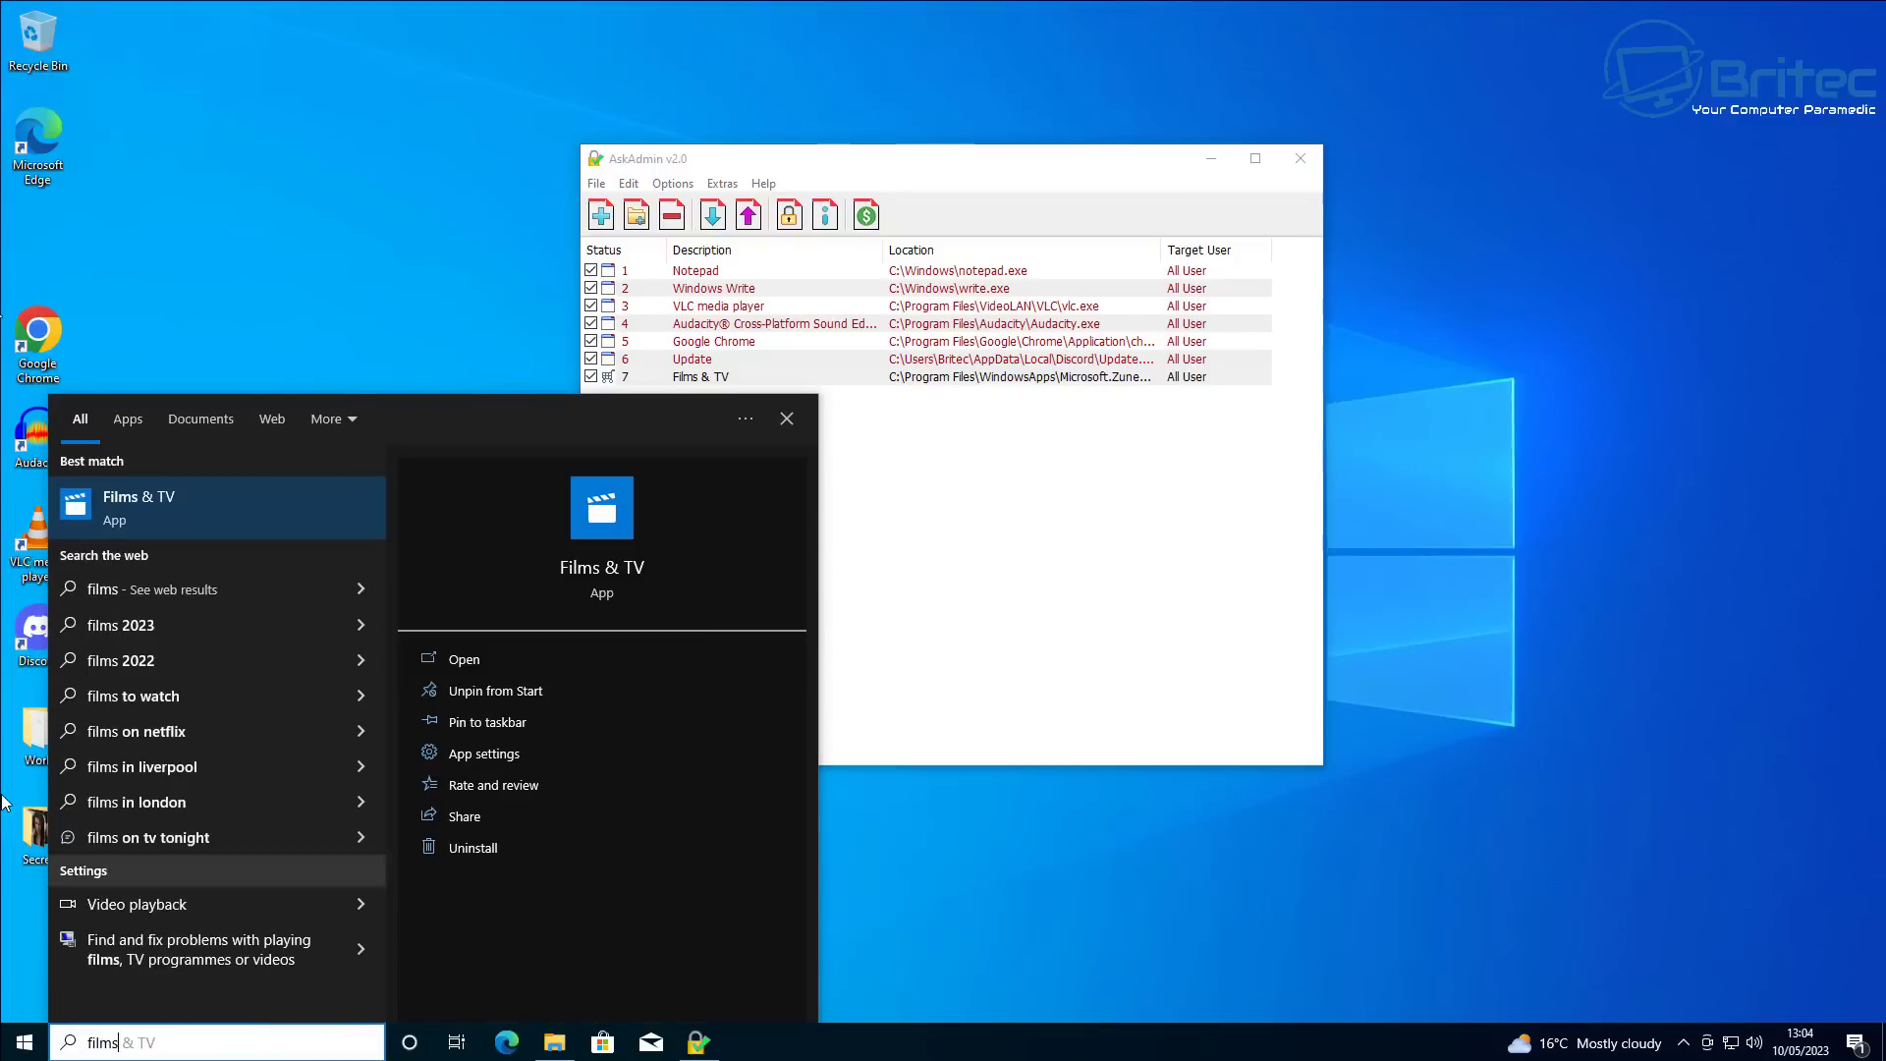
pyautogui.click(142, 509)
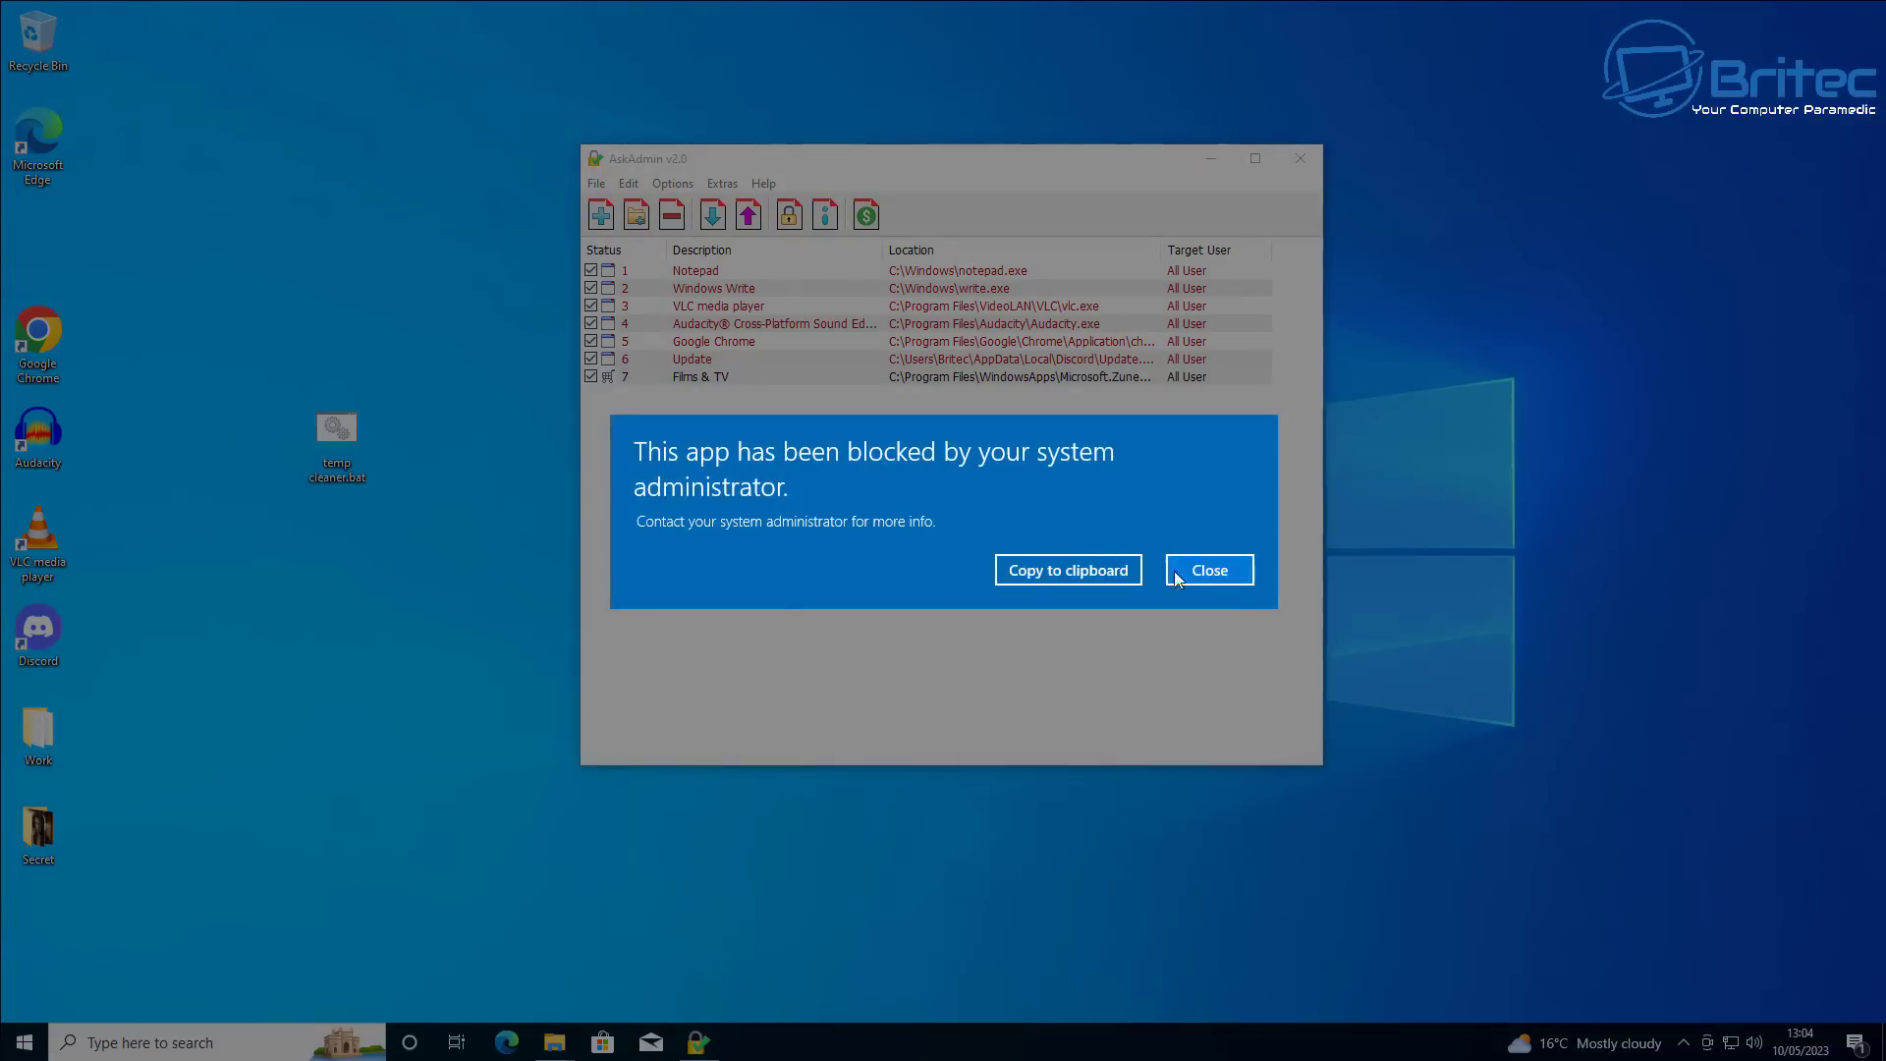
pyautogui.click(1235, 577)
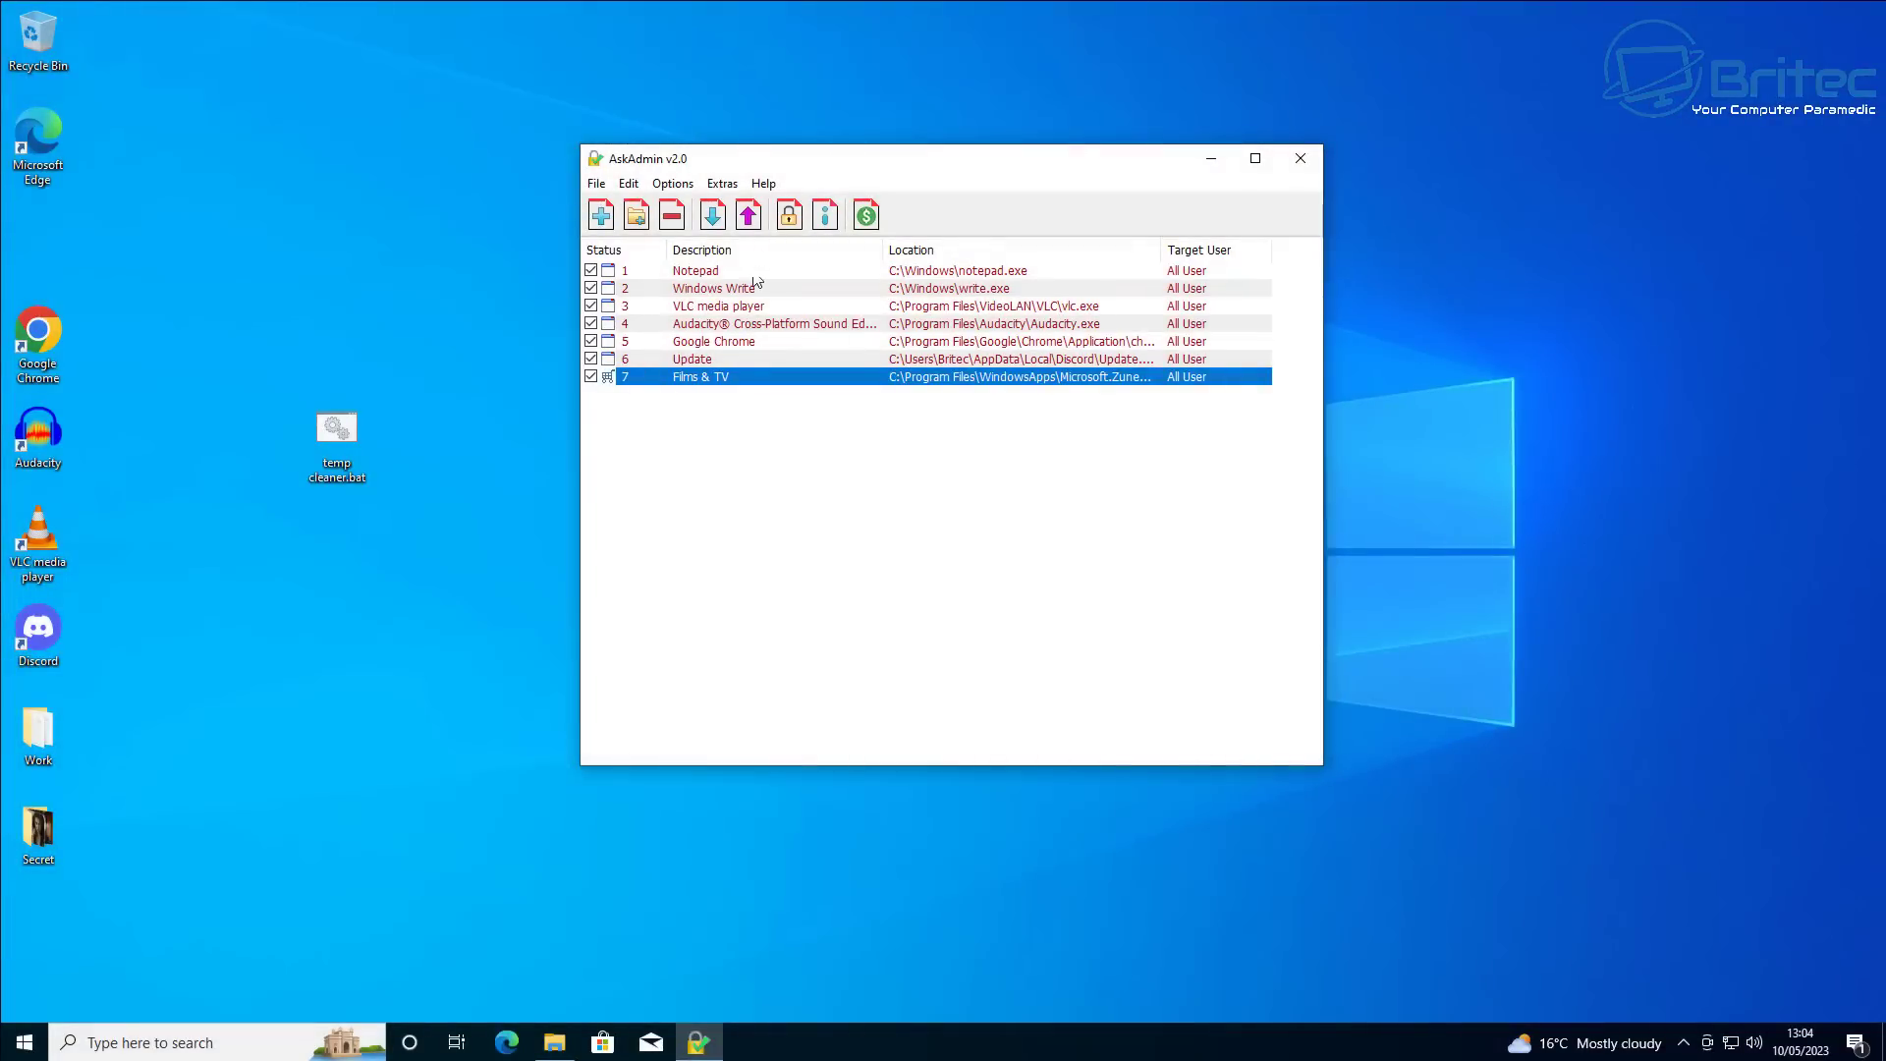
# Browse the Block Built-in (UWP) Apps list, reopen it, and select Groove Music
pyautogui.click(719, 184)
pyautogui.click(744, 230)
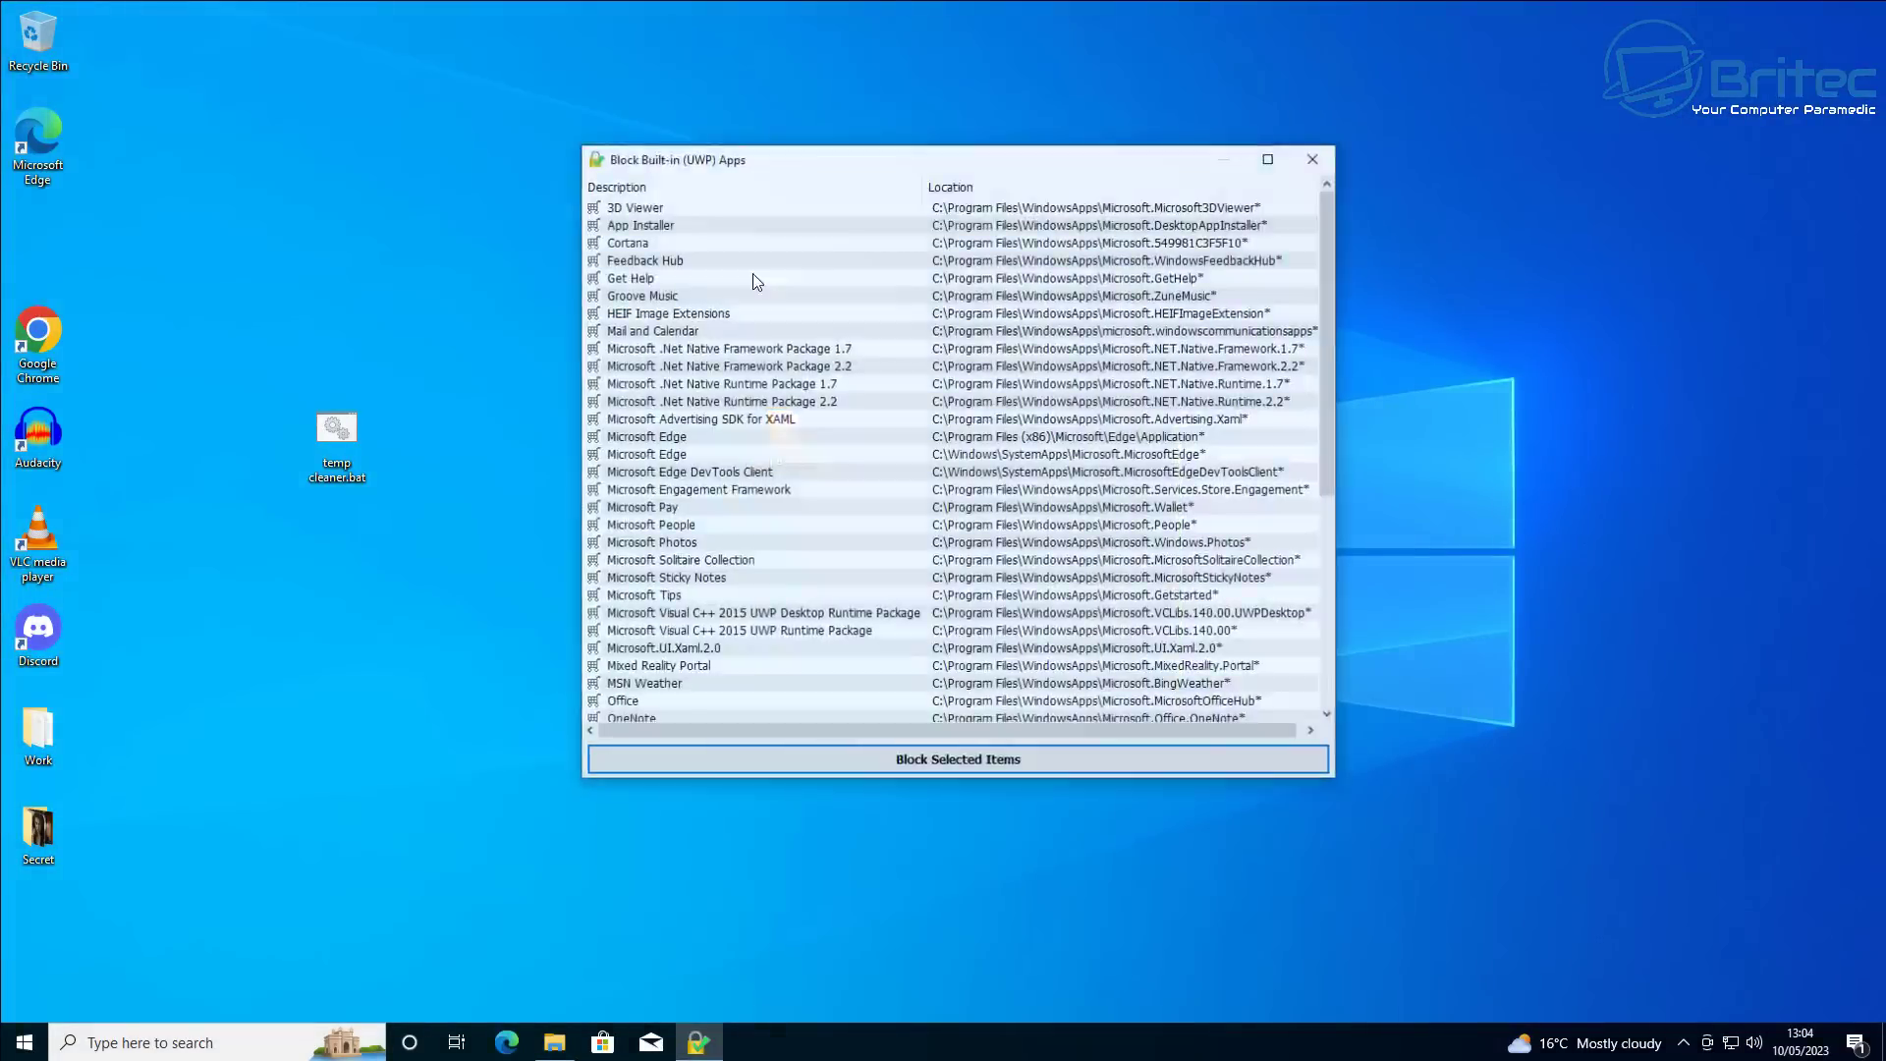
pyautogui.scroll(-3, 719, 651)
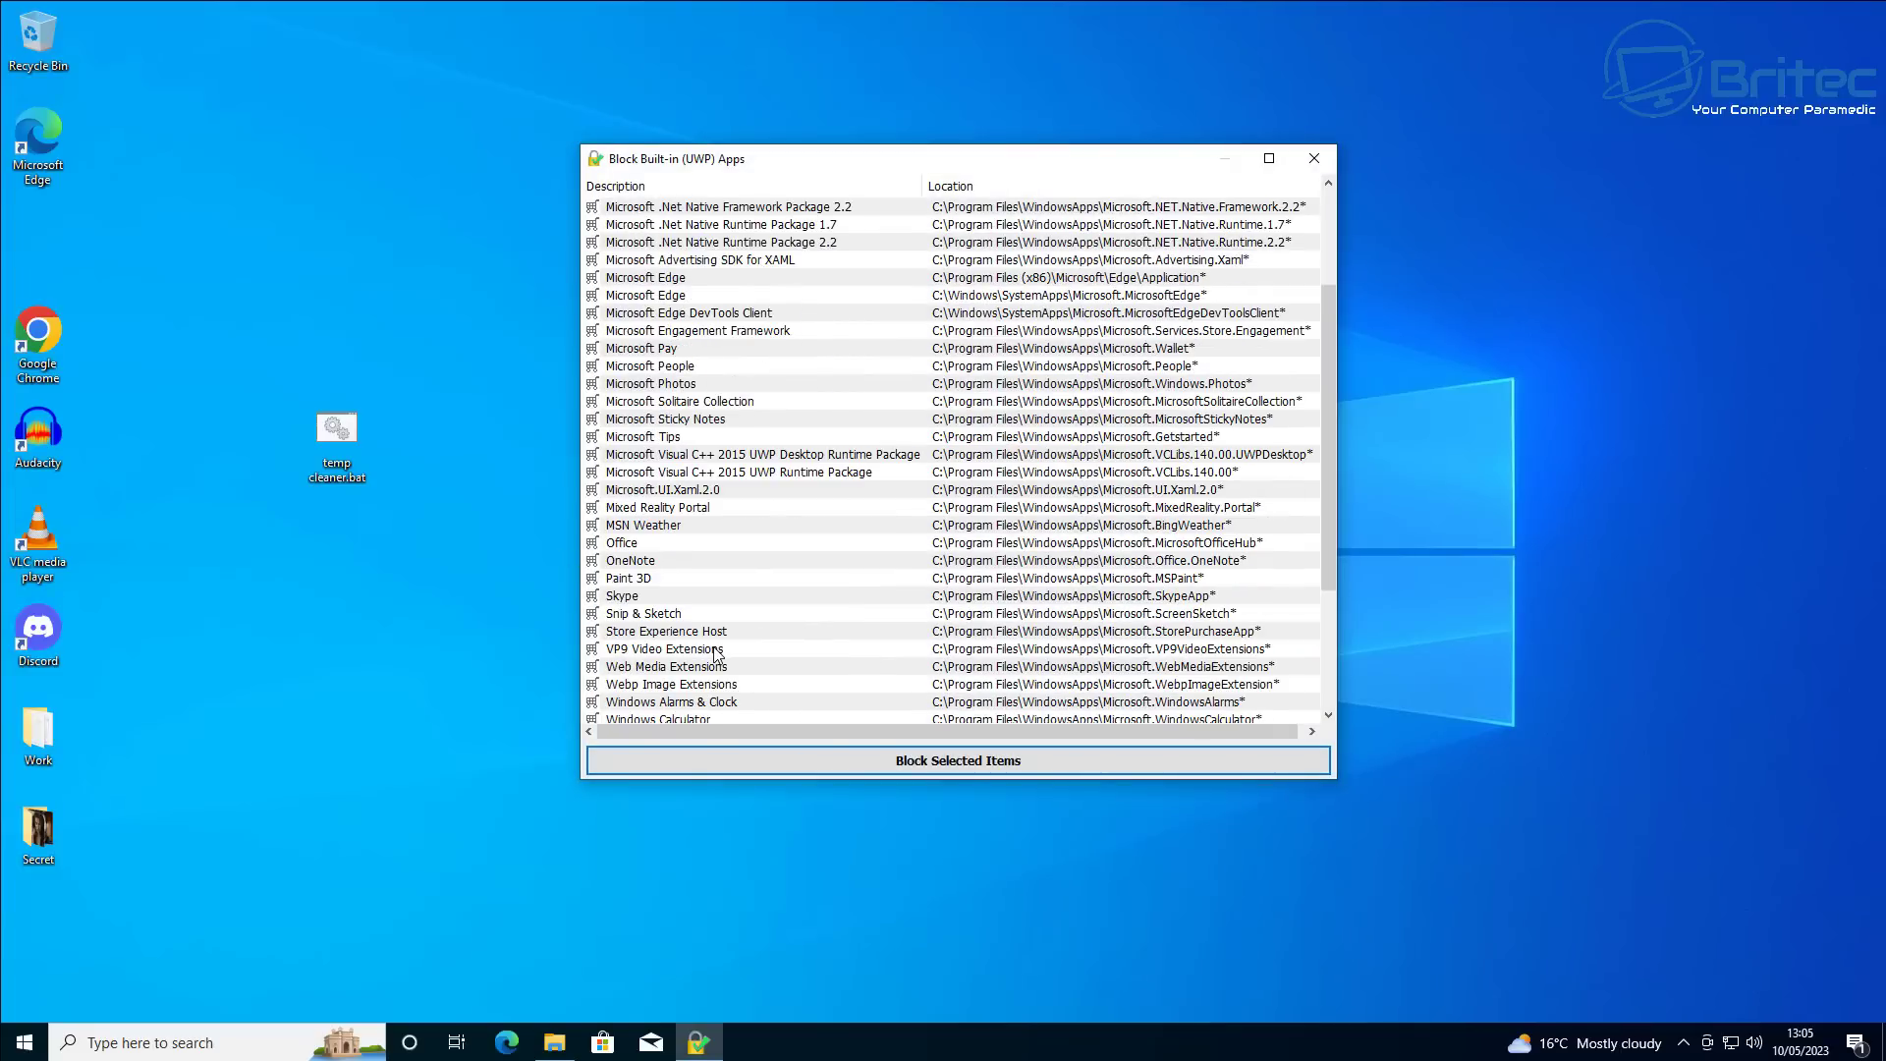
pyautogui.scroll(-2, 714, 654)
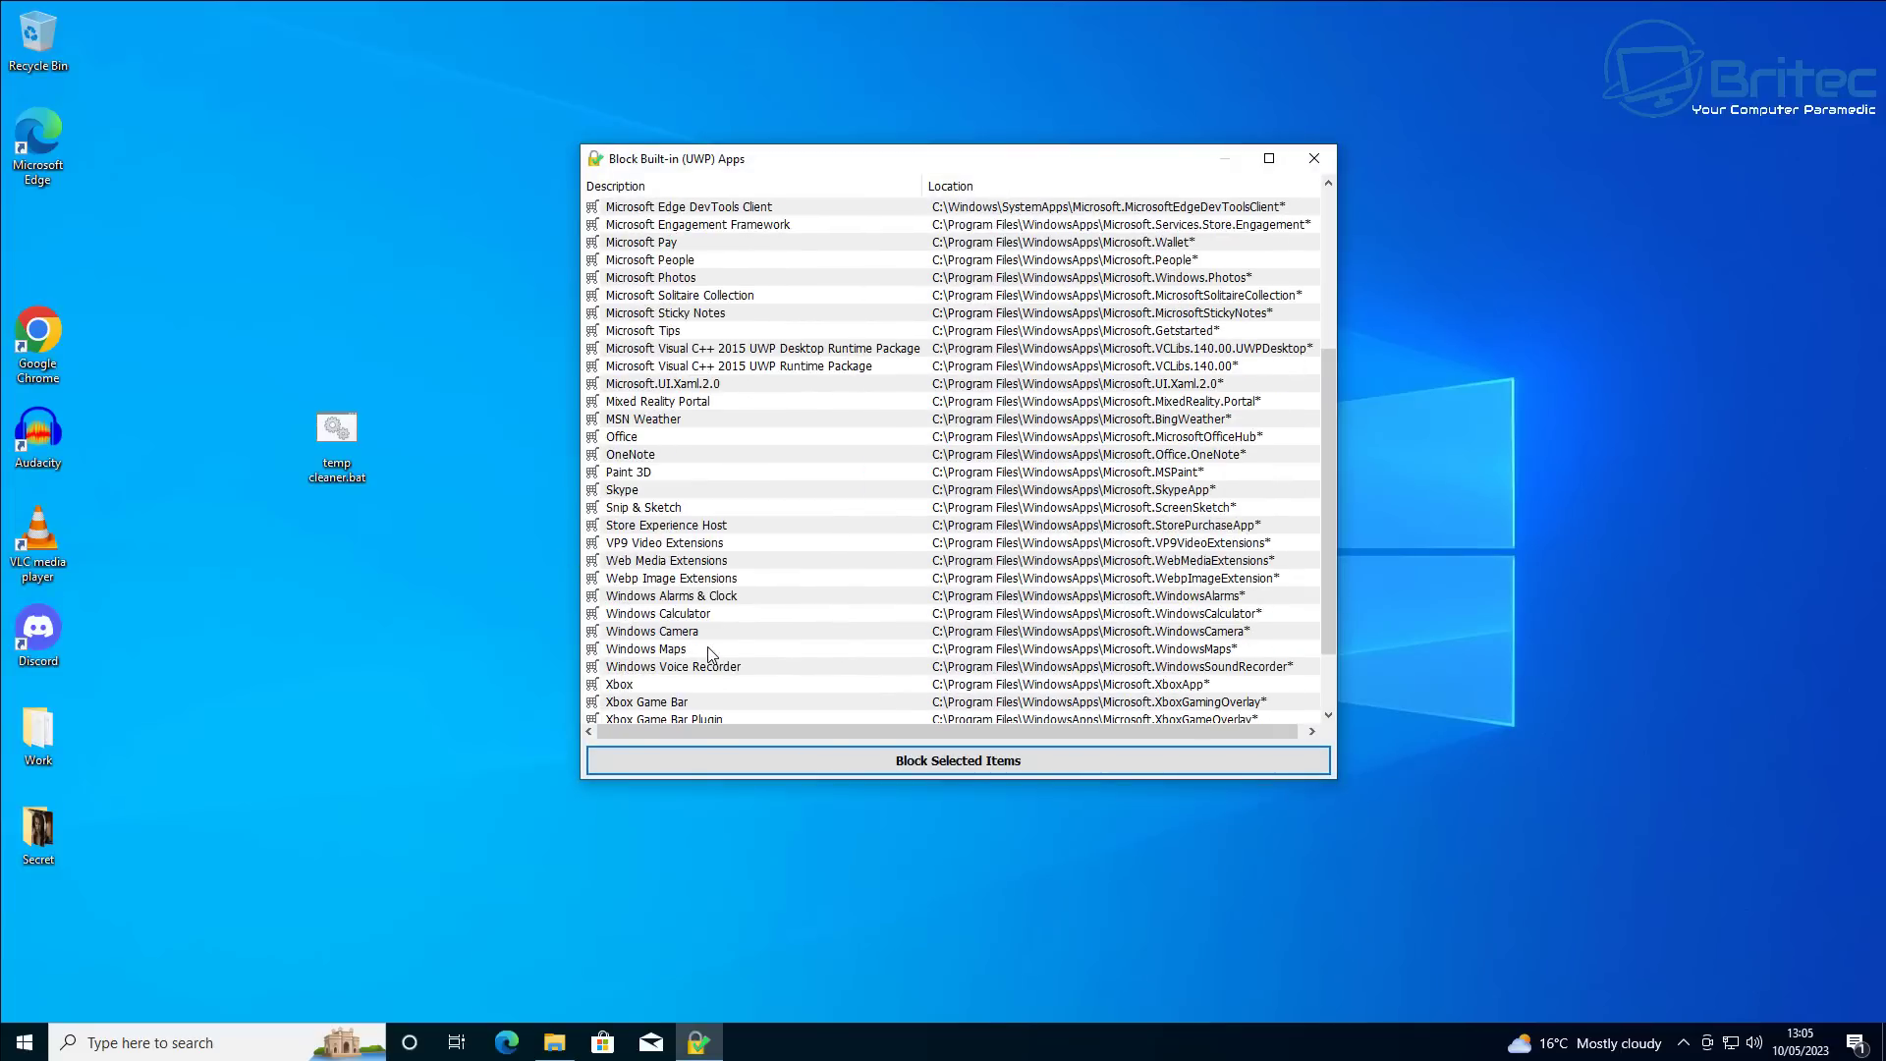
pyautogui.scroll(5, 711, 655)
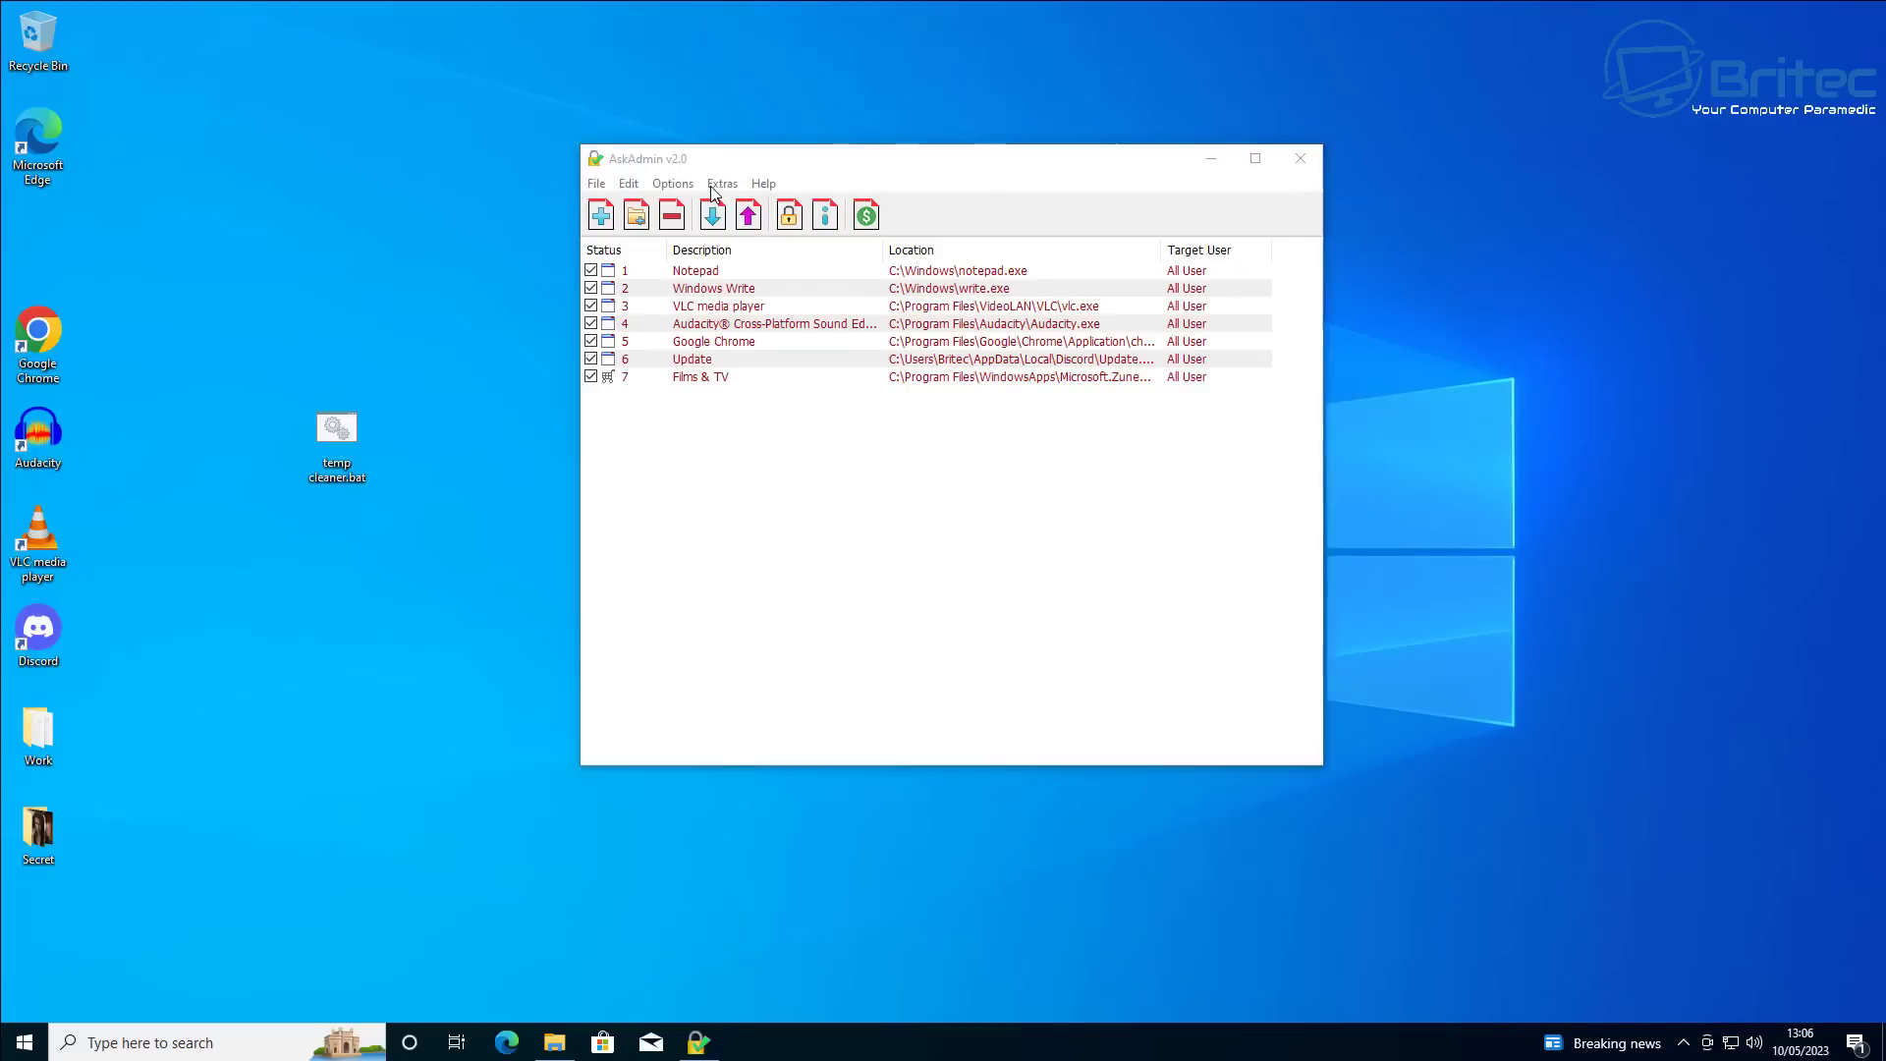
pyautogui.click(721, 184)
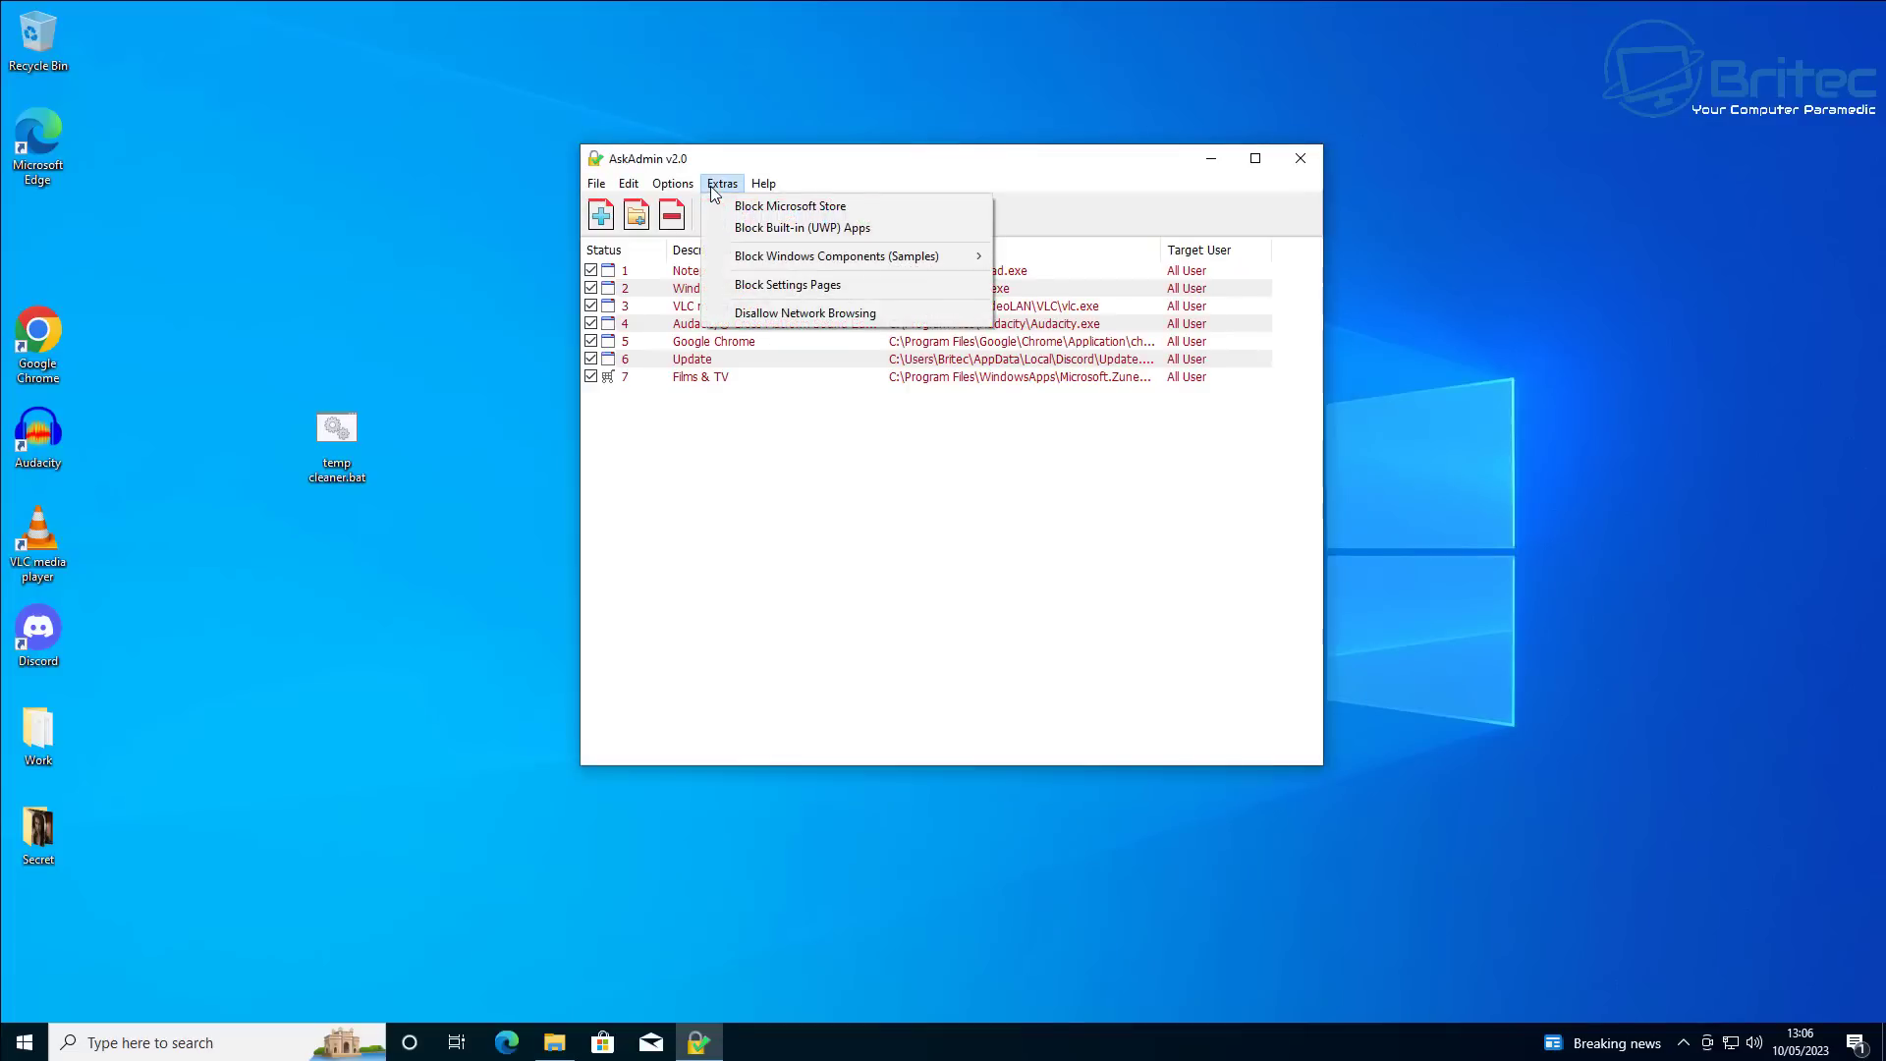
pyautogui.click(764, 234)
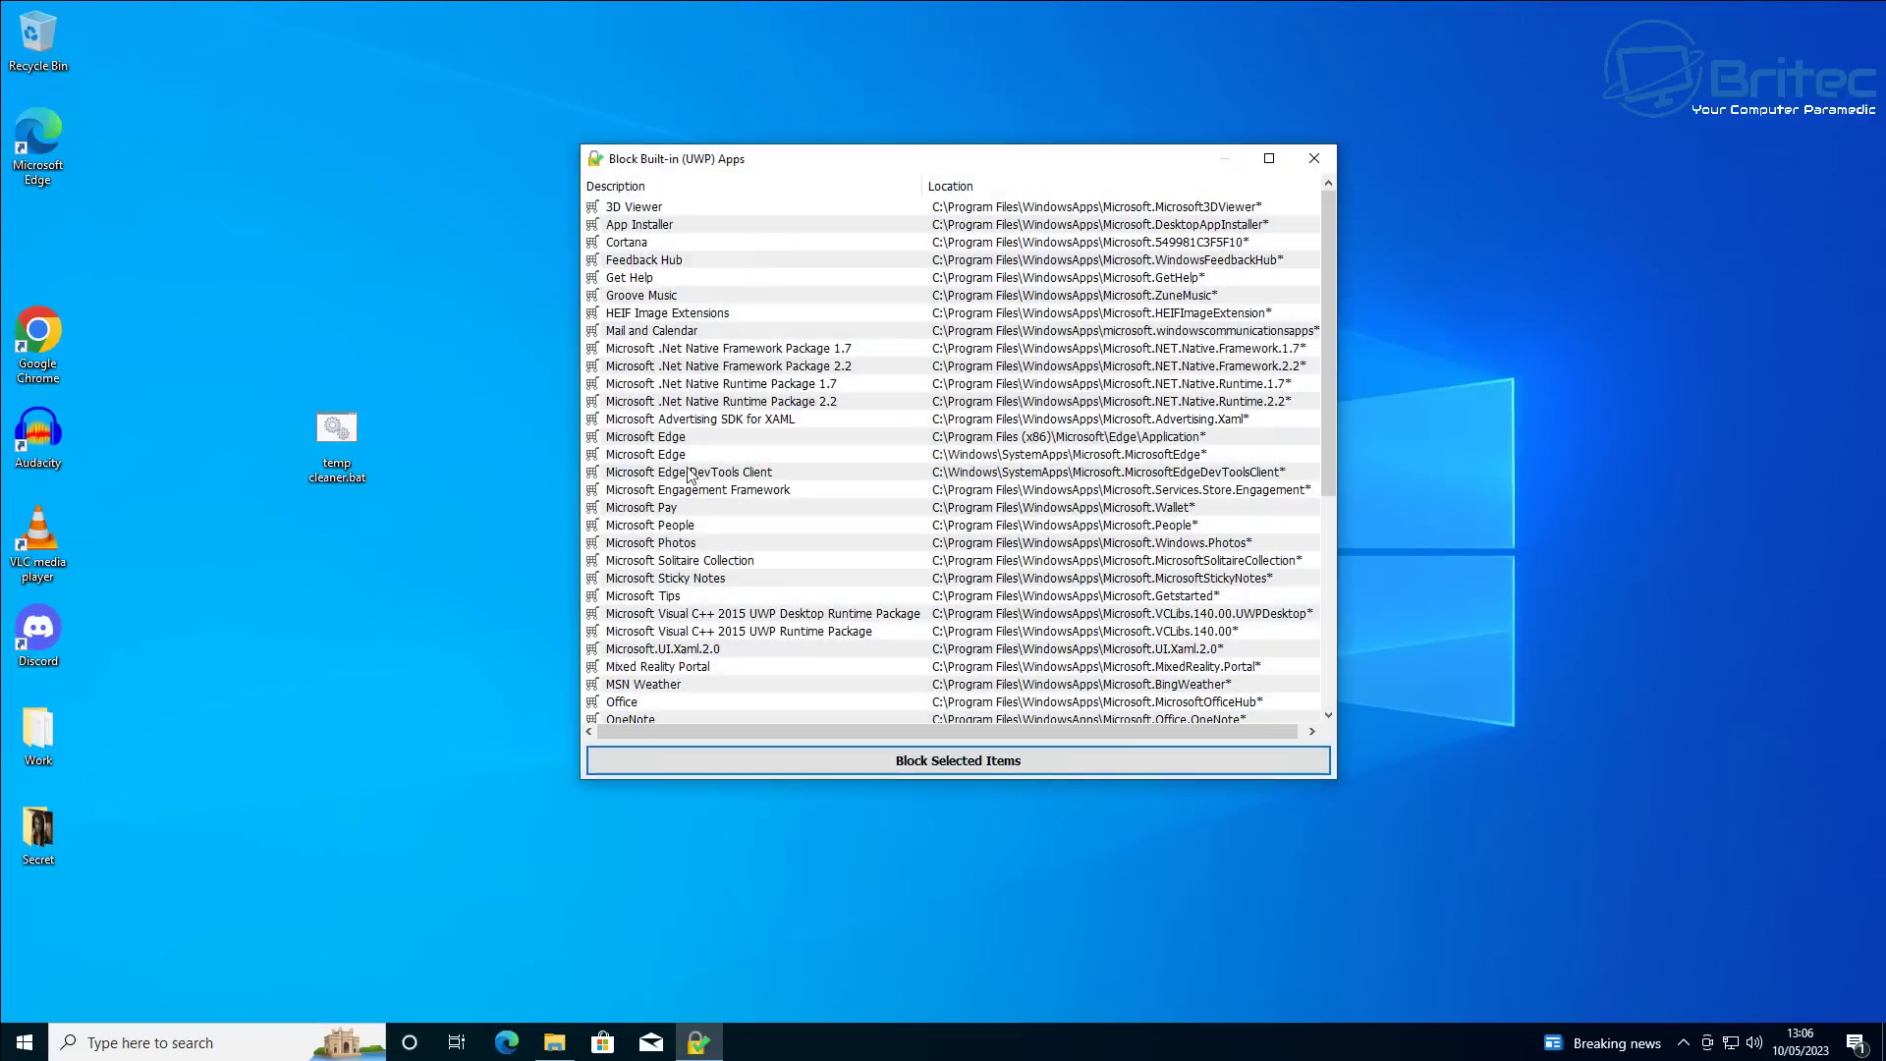
pyautogui.click(640, 297)
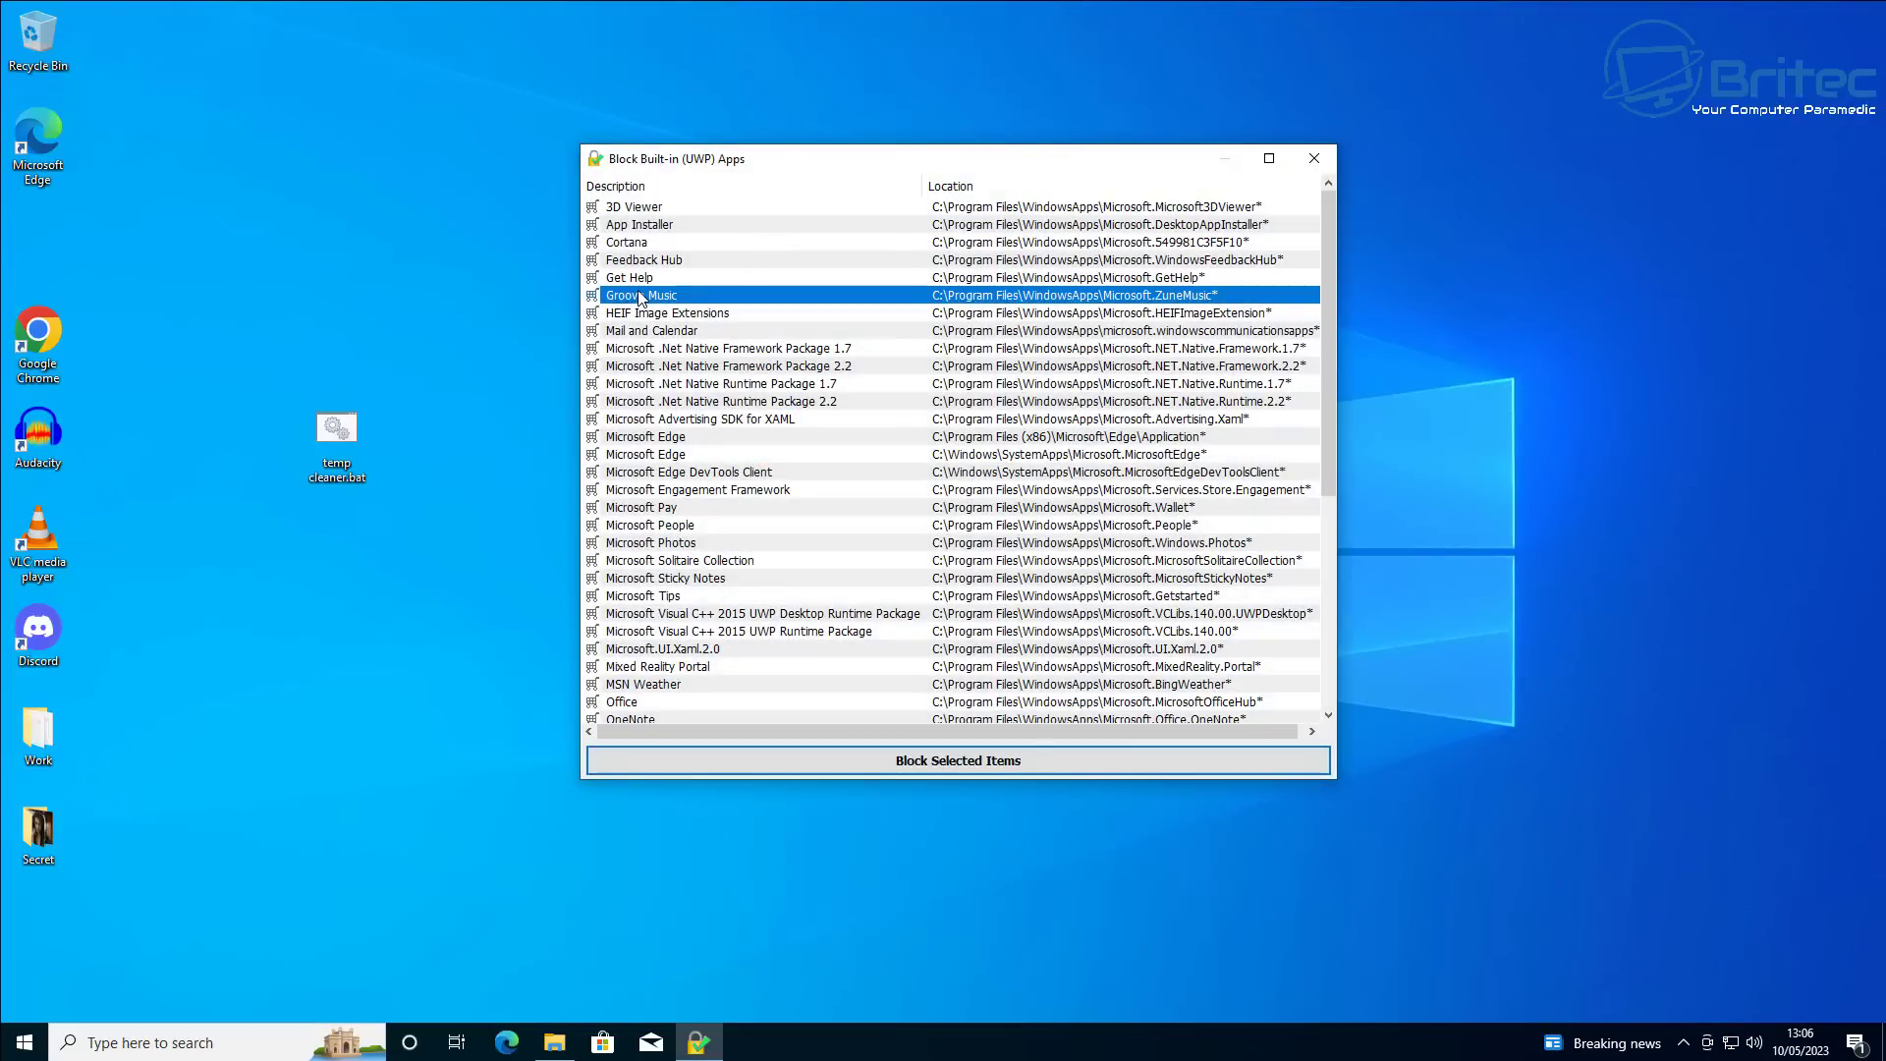
# Select Get Help, then open Password Properties and accept the registration prompt
pyautogui.click(629, 278)
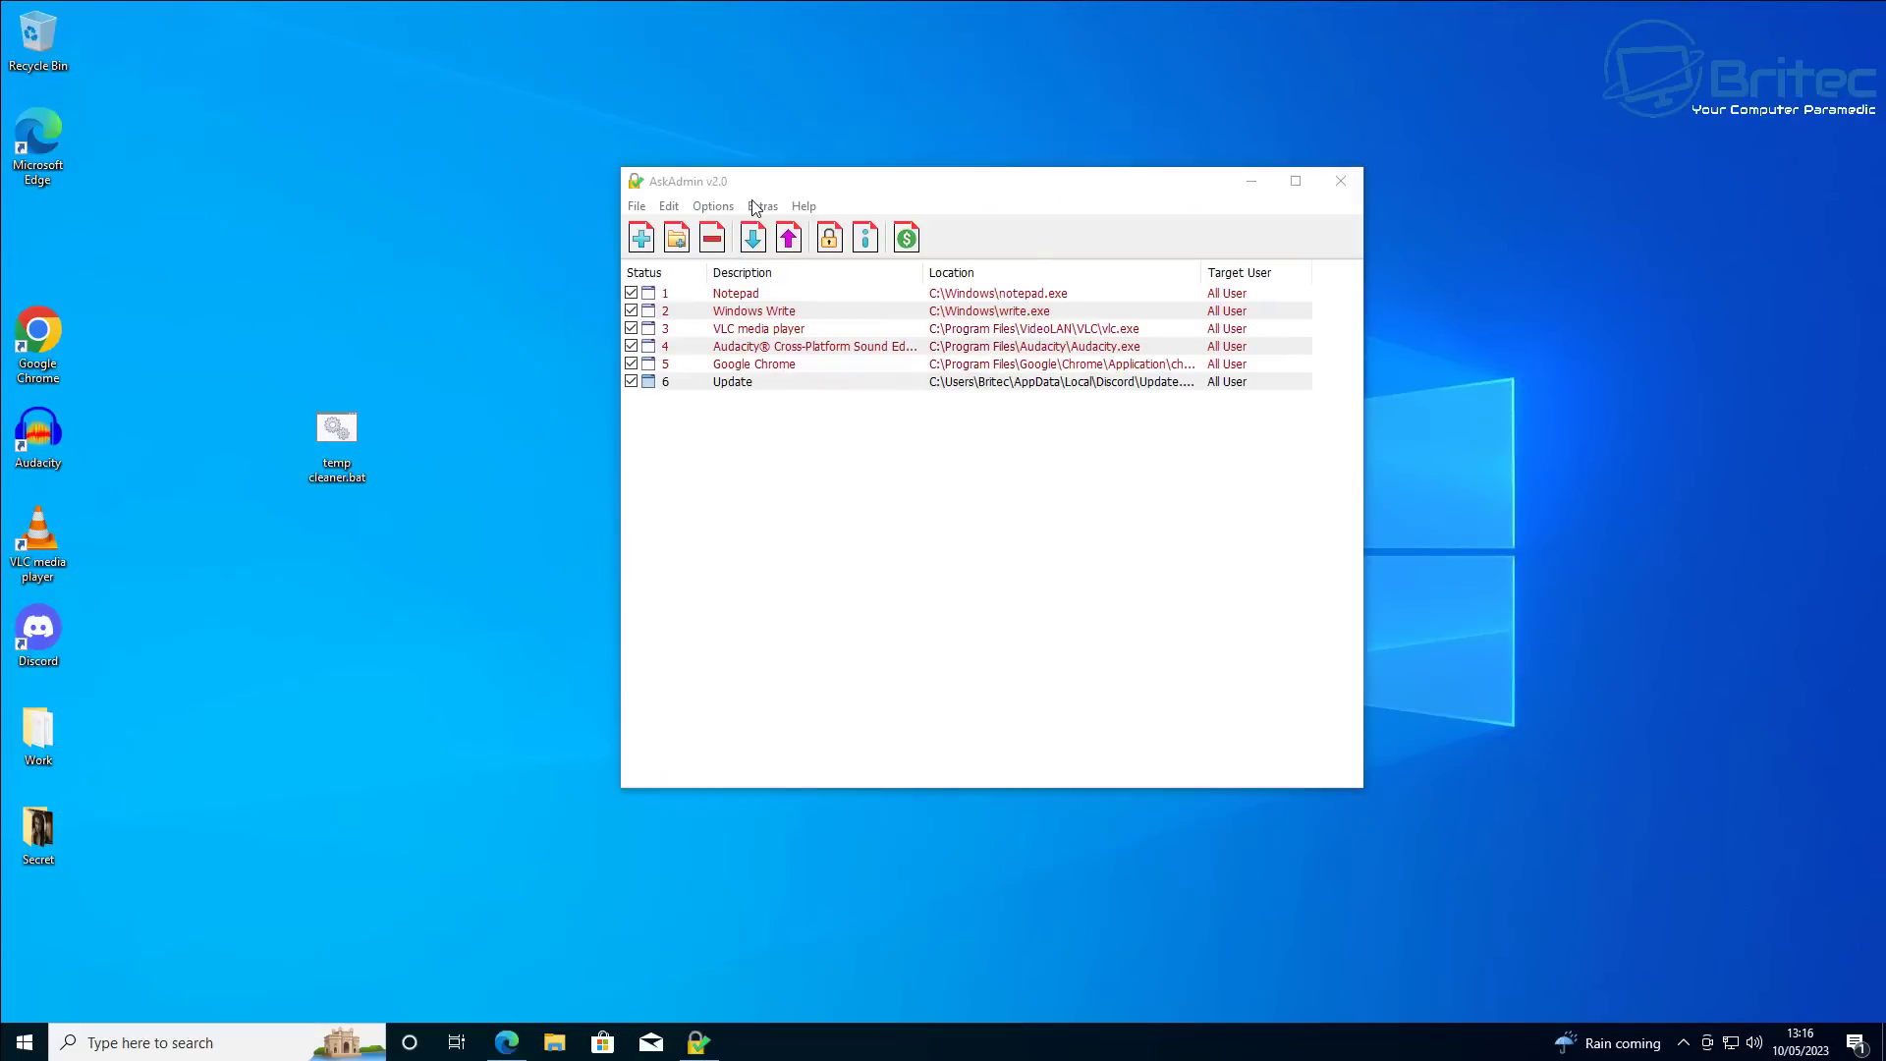
pyautogui.click(755, 207)
pyautogui.moveTo(713, 207)
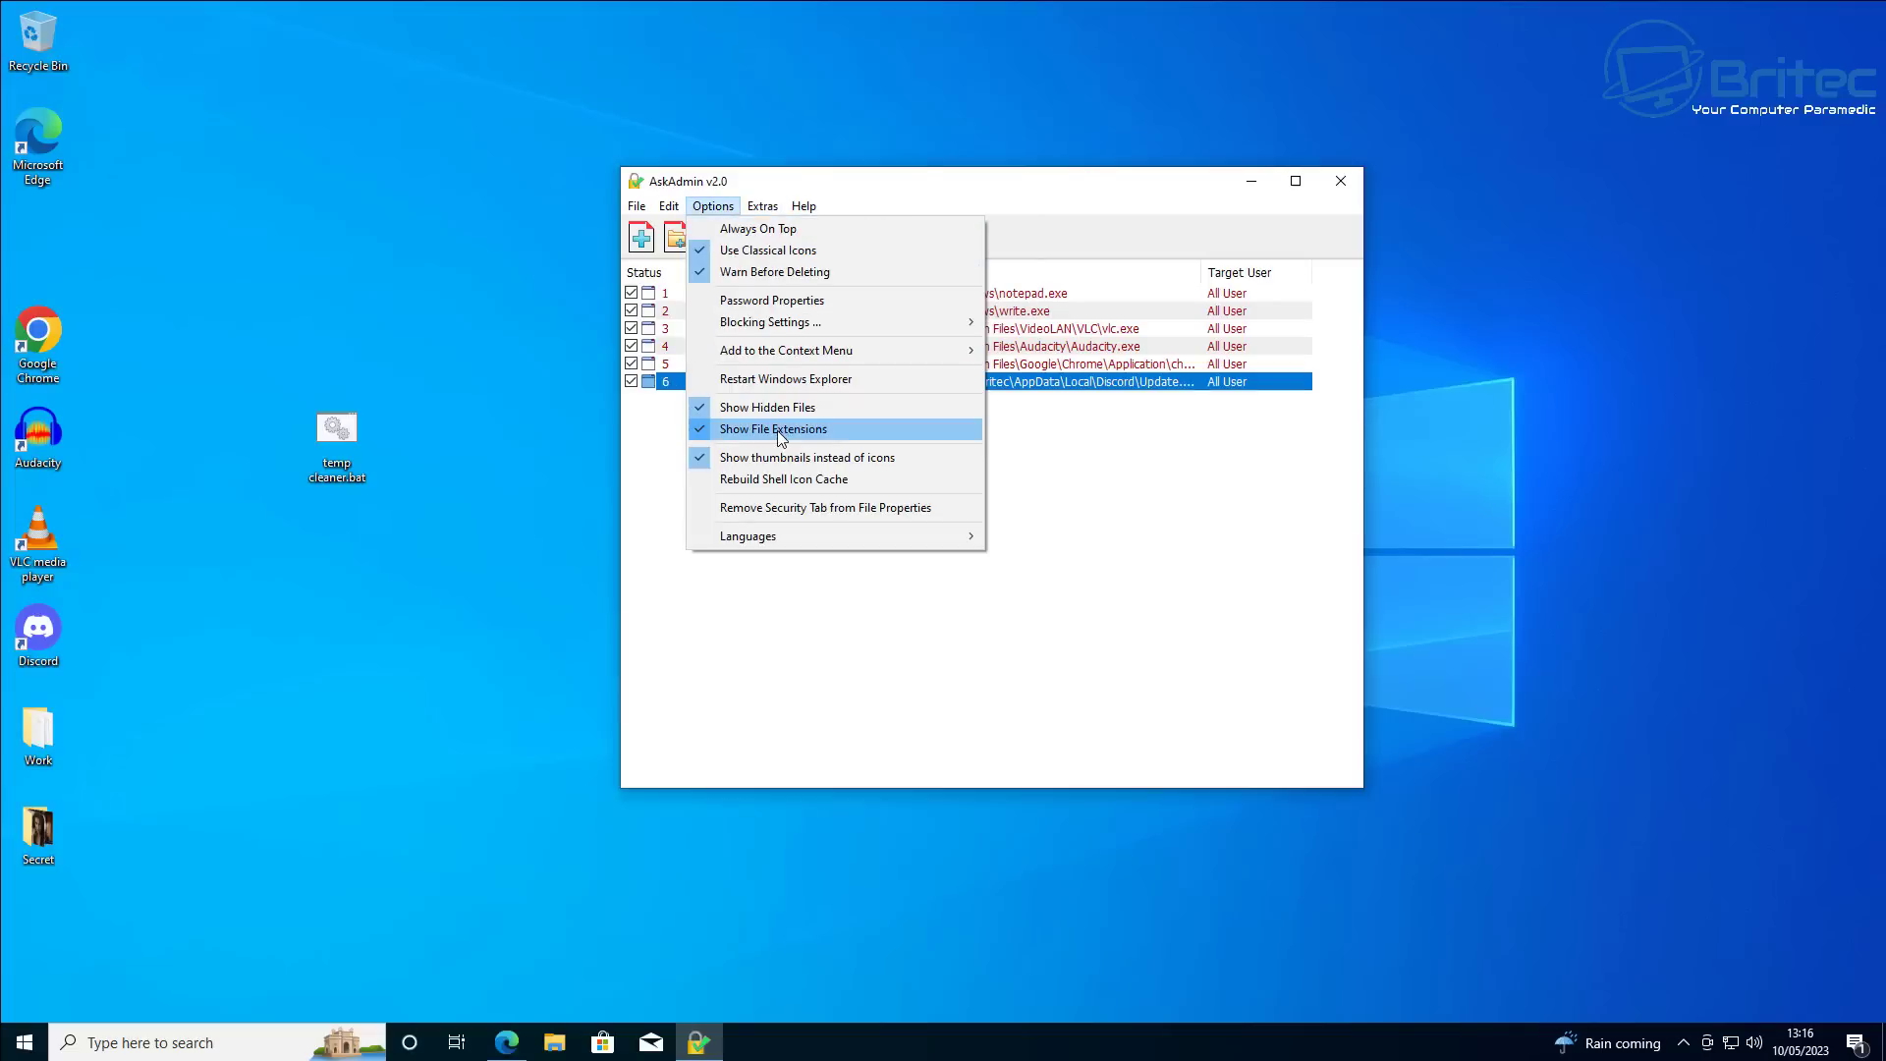
pyautogui.click(792, 300)
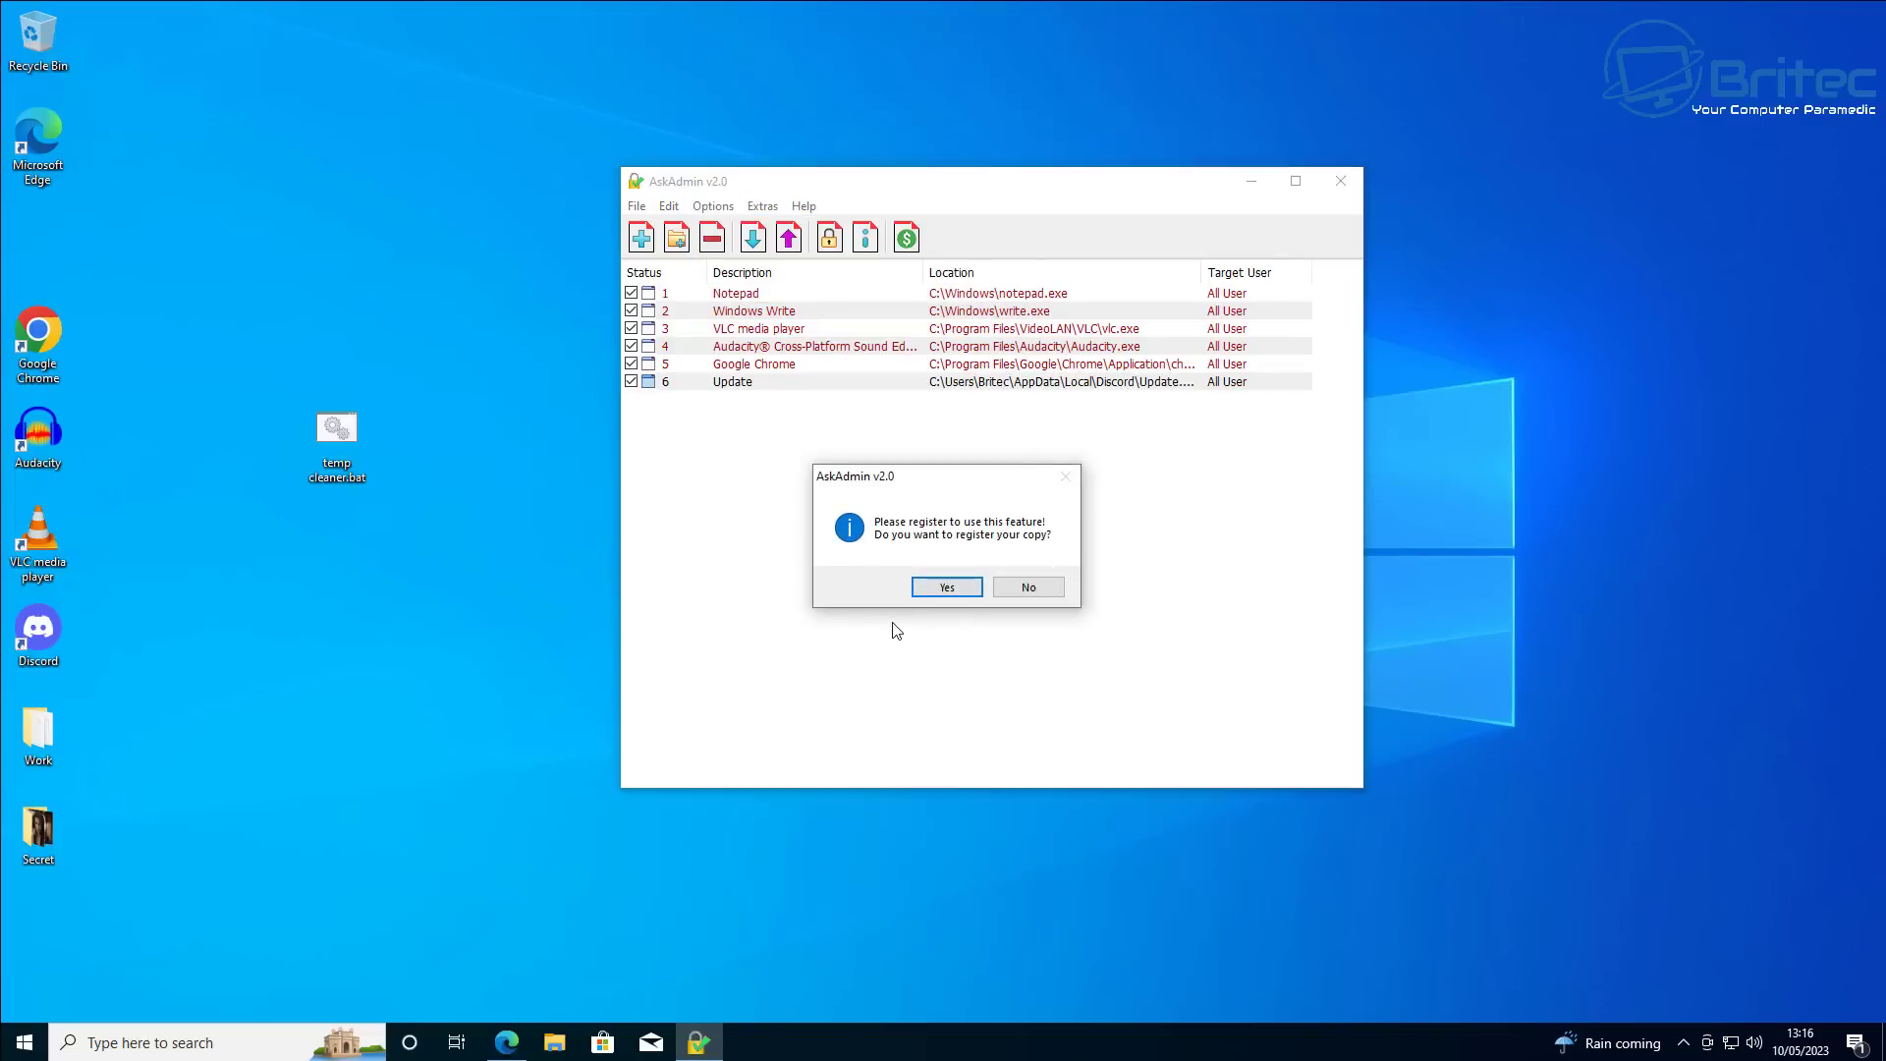
pyautogui.click(940, 580)
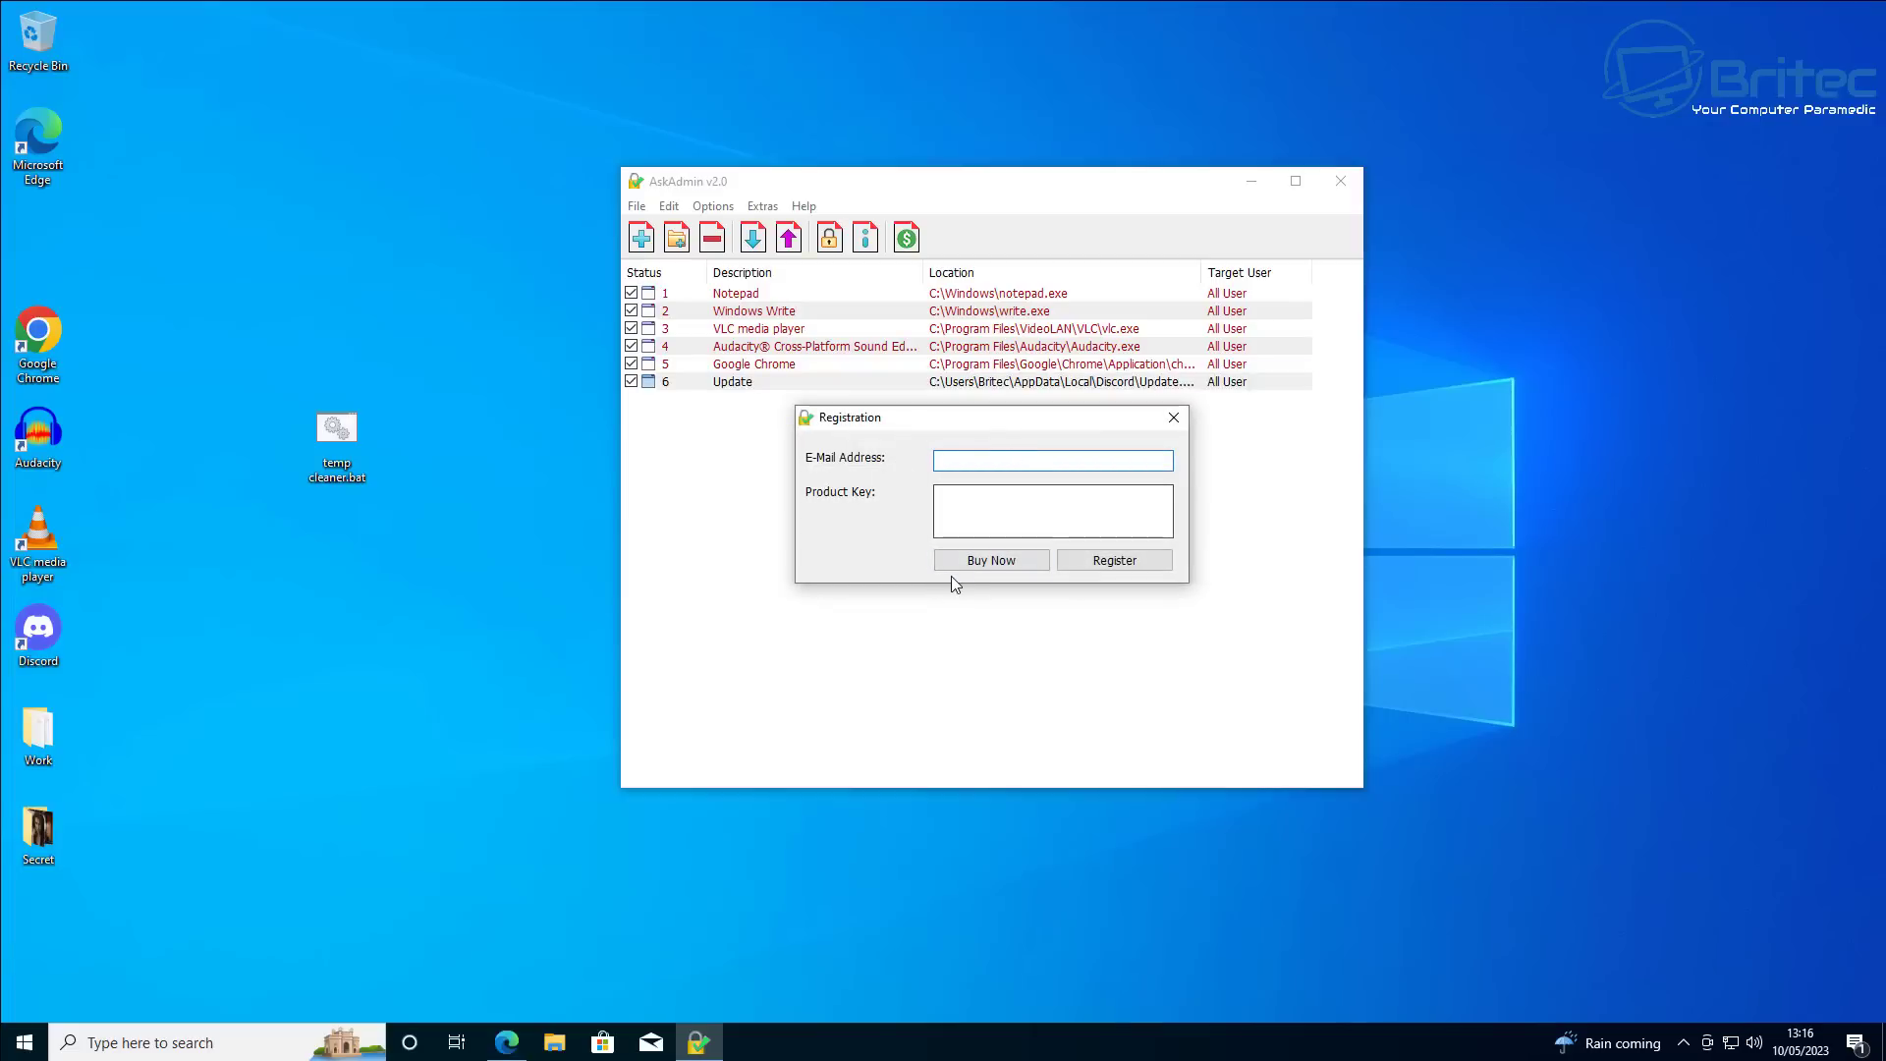
# View the Purchase AskAdmin price table, from 9,99 $ per PC, then close Edge
pyautogui.click(1027, 560)
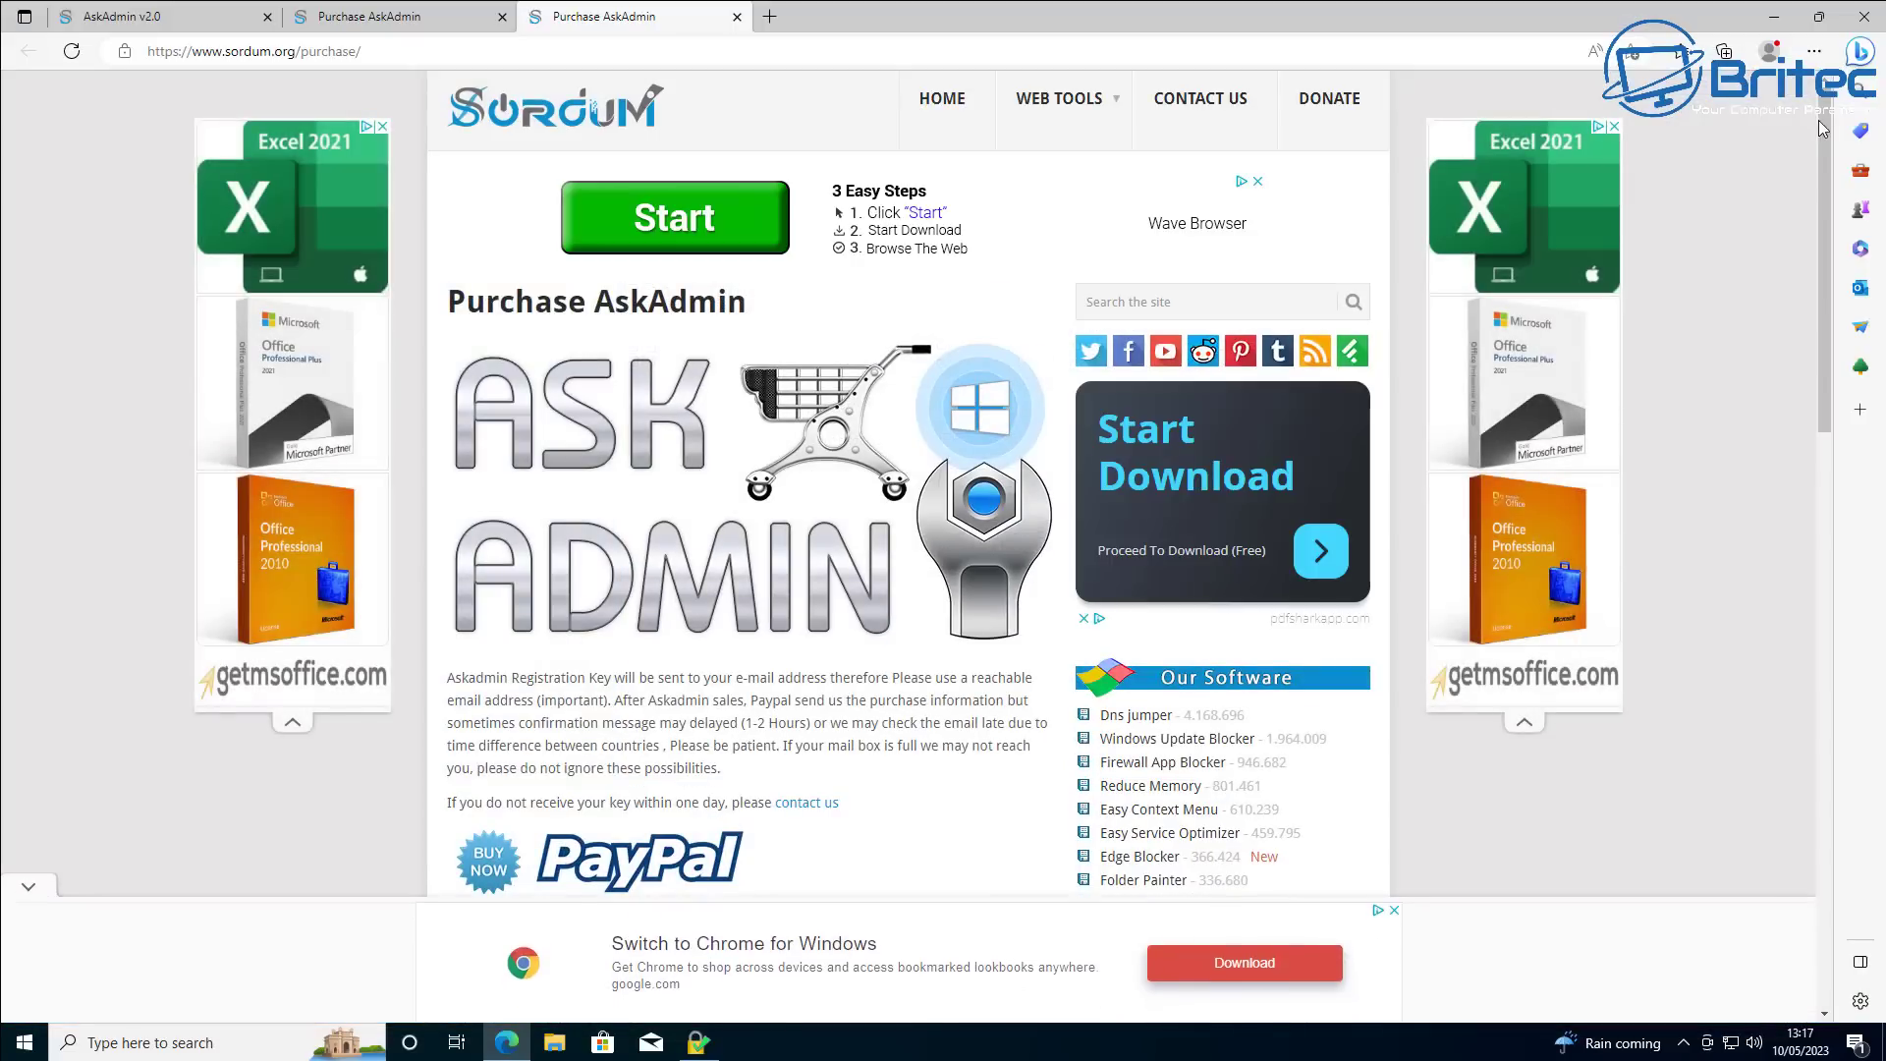
pyautogui.scroll(-5, 1811, 272)
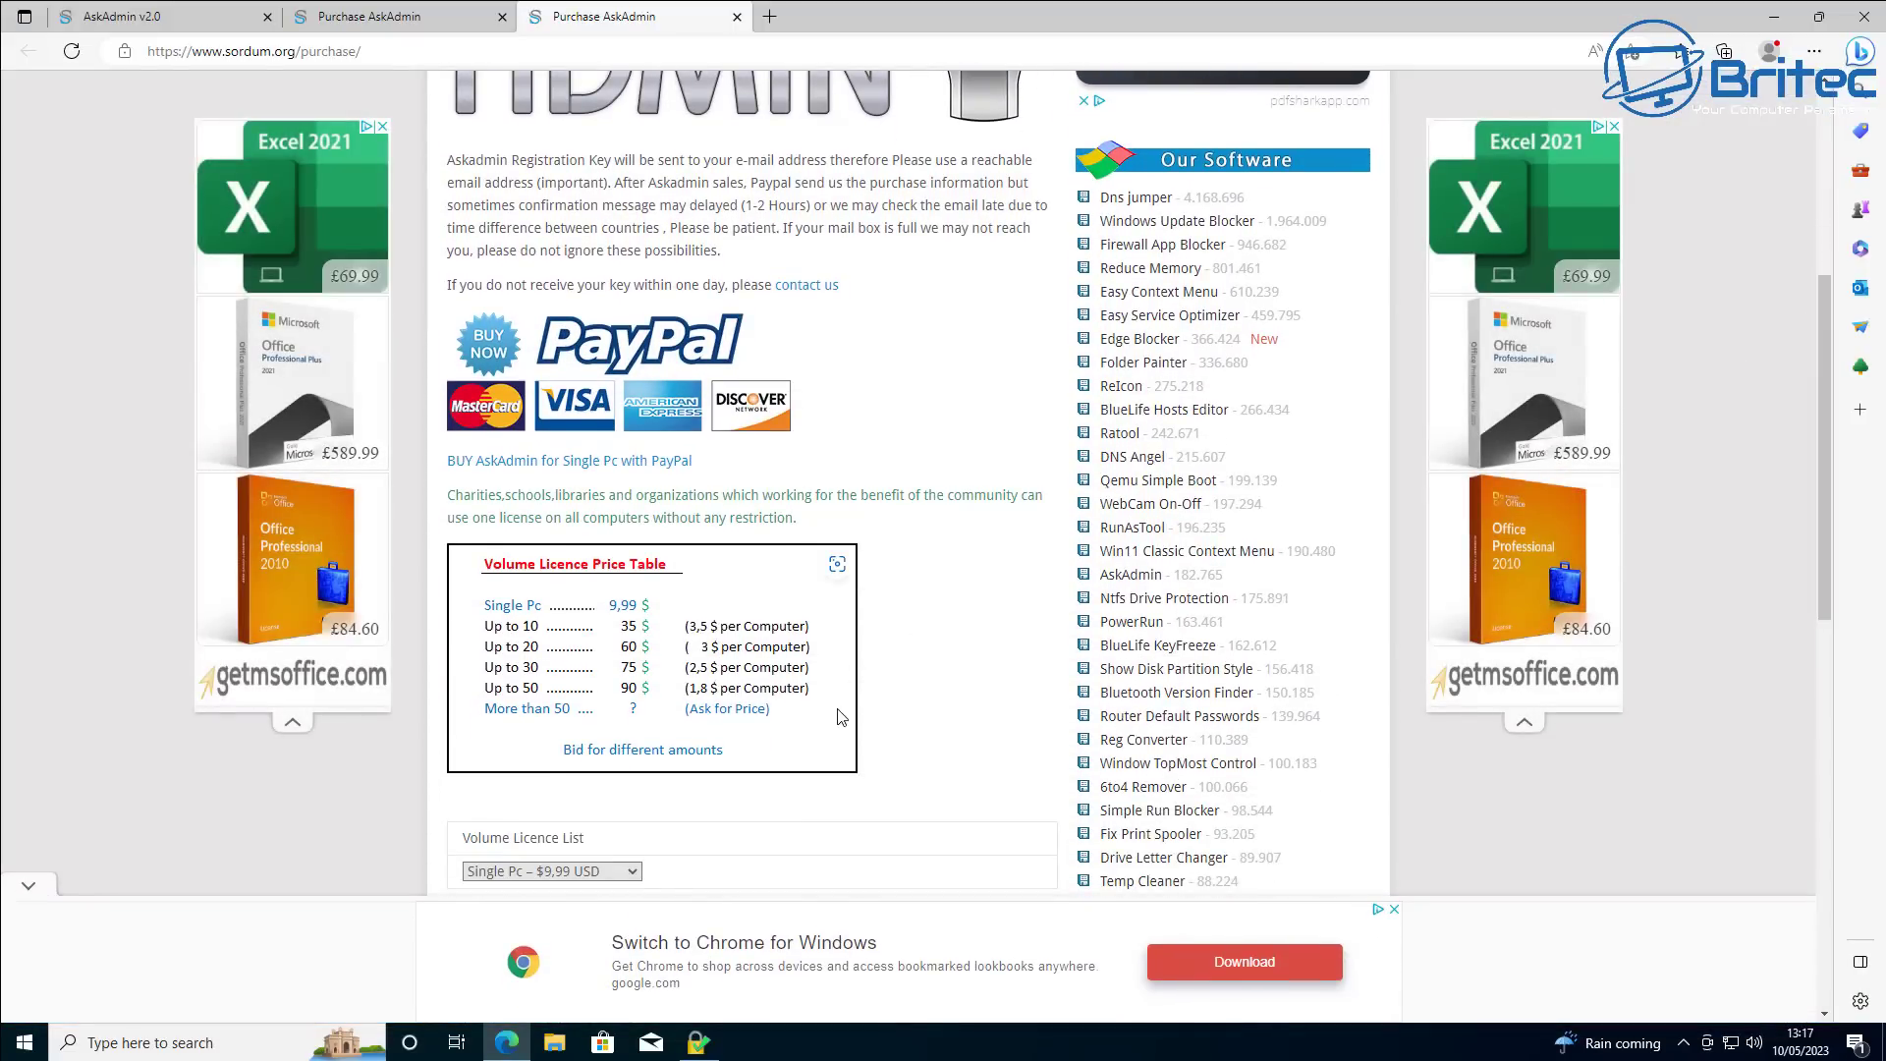
pyautogui.scroll(-1, 840, 722)
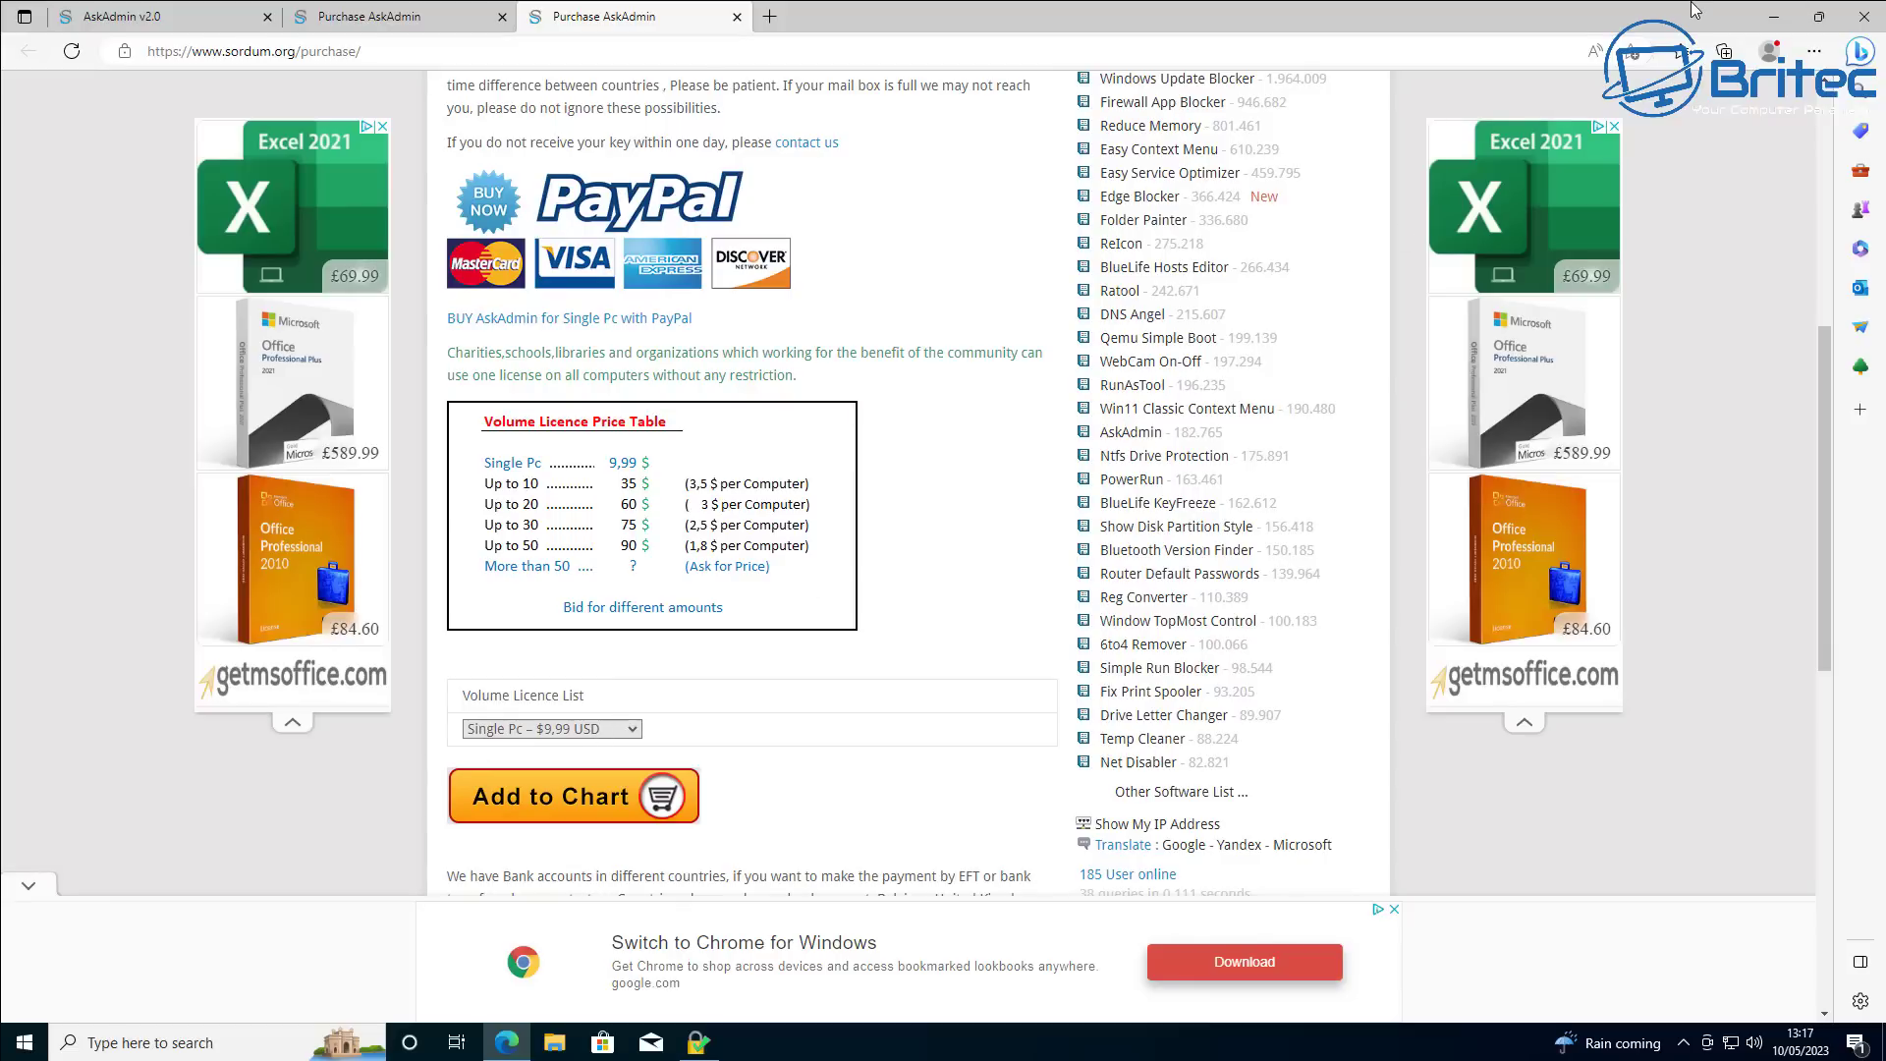
pyautogui.click(1860, 24)
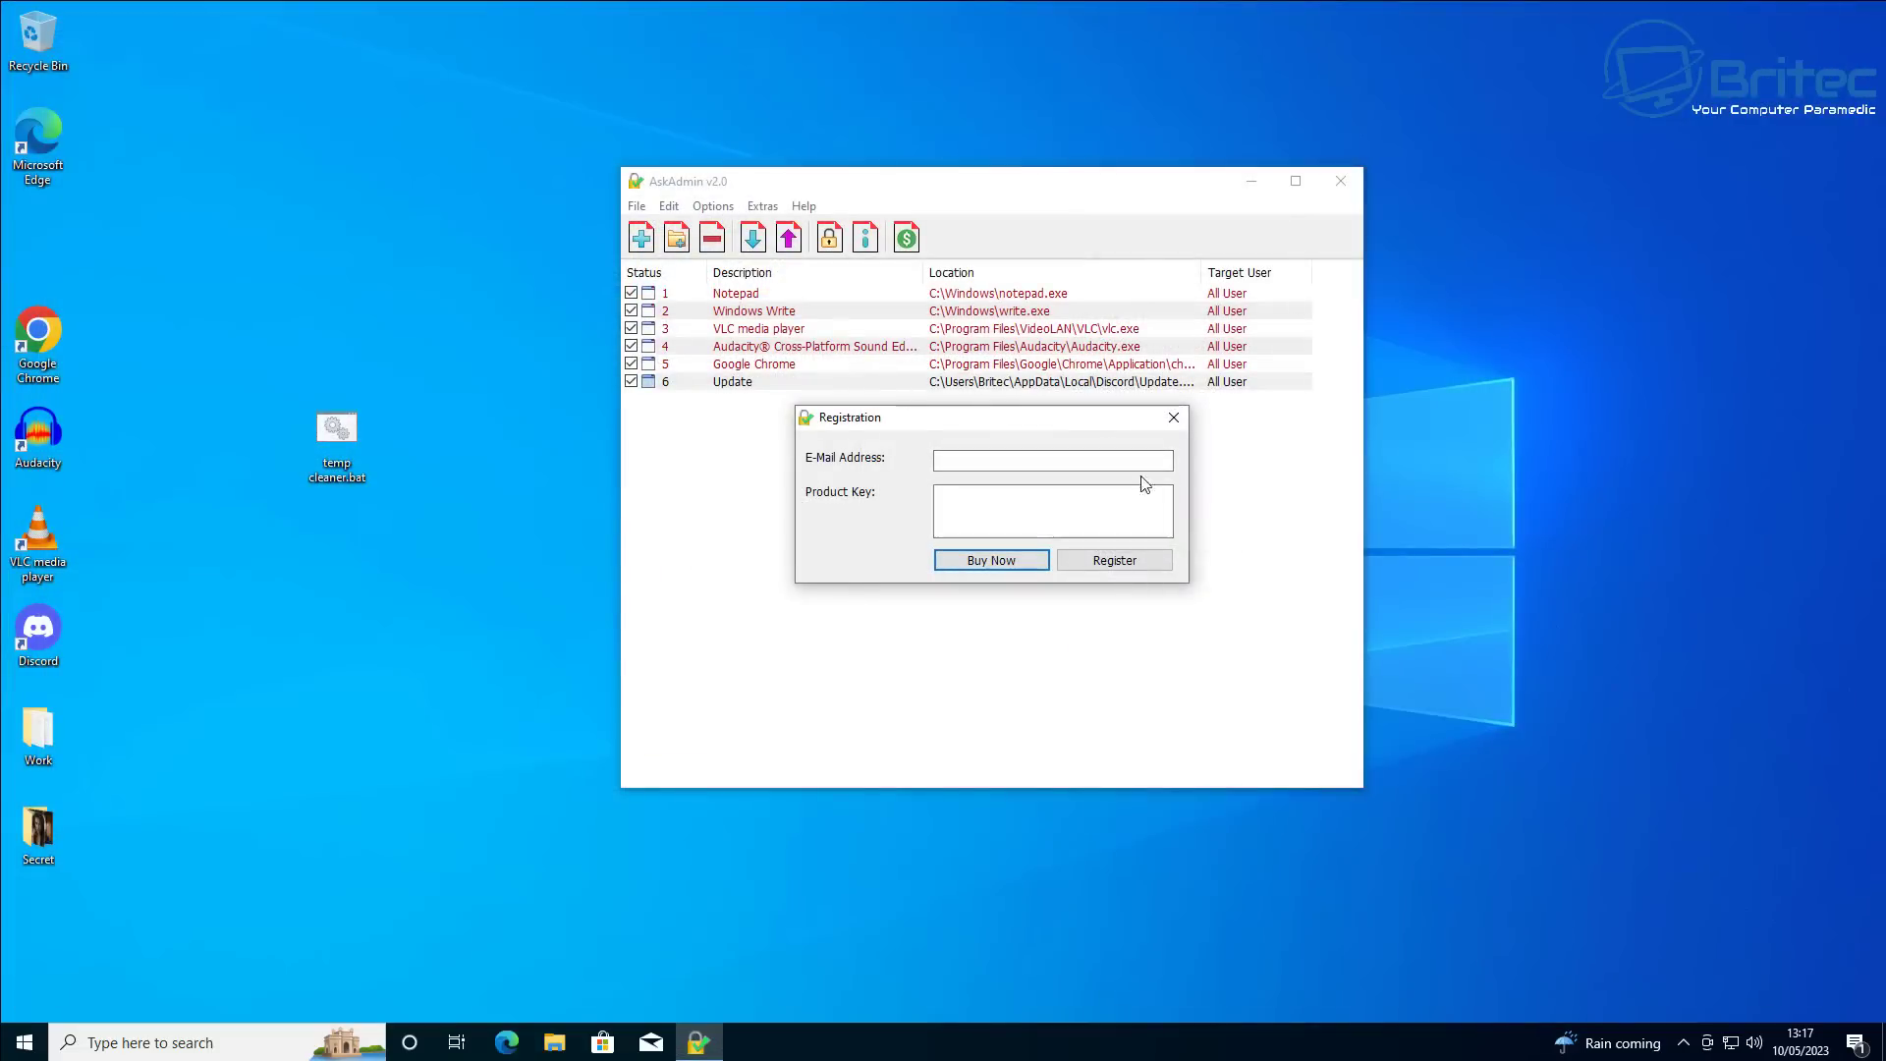
# Close the Registration dialog and exit AskAdmin
pyautogui.click(1182, 412)
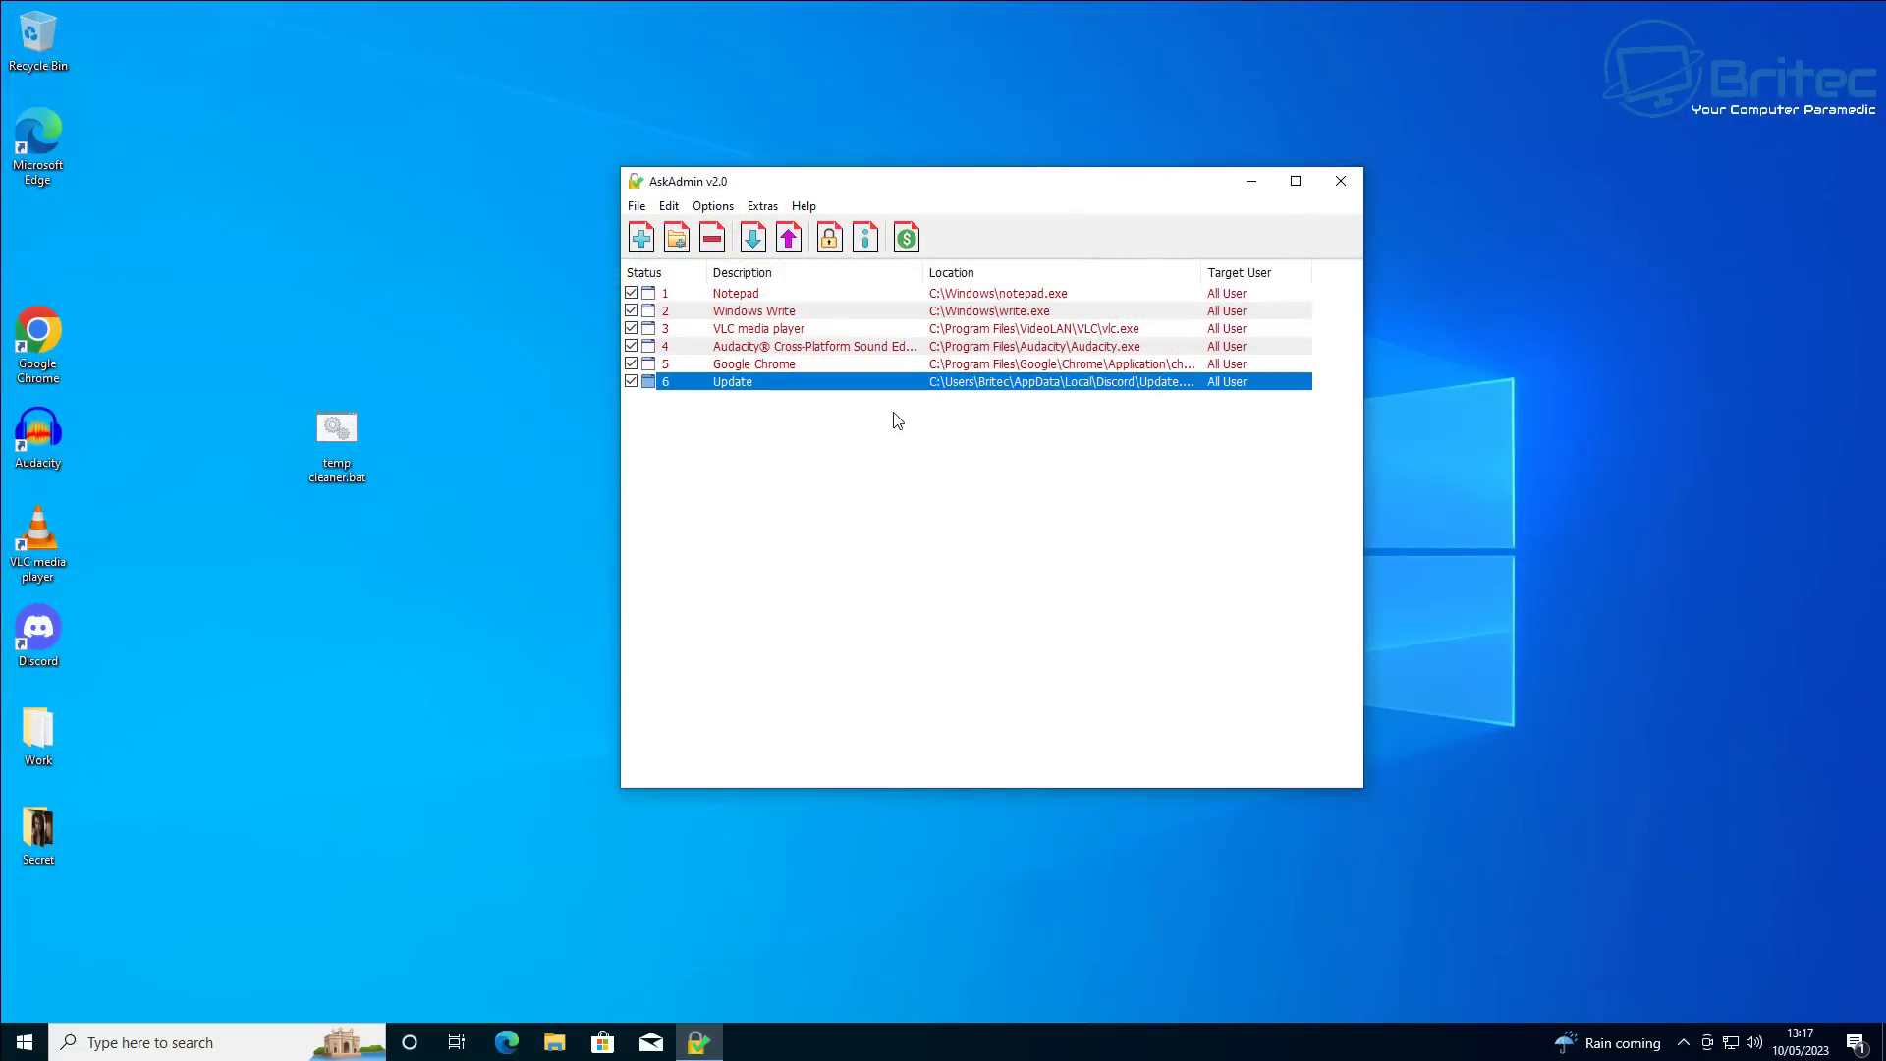
pyautogui.click(1339, 180)
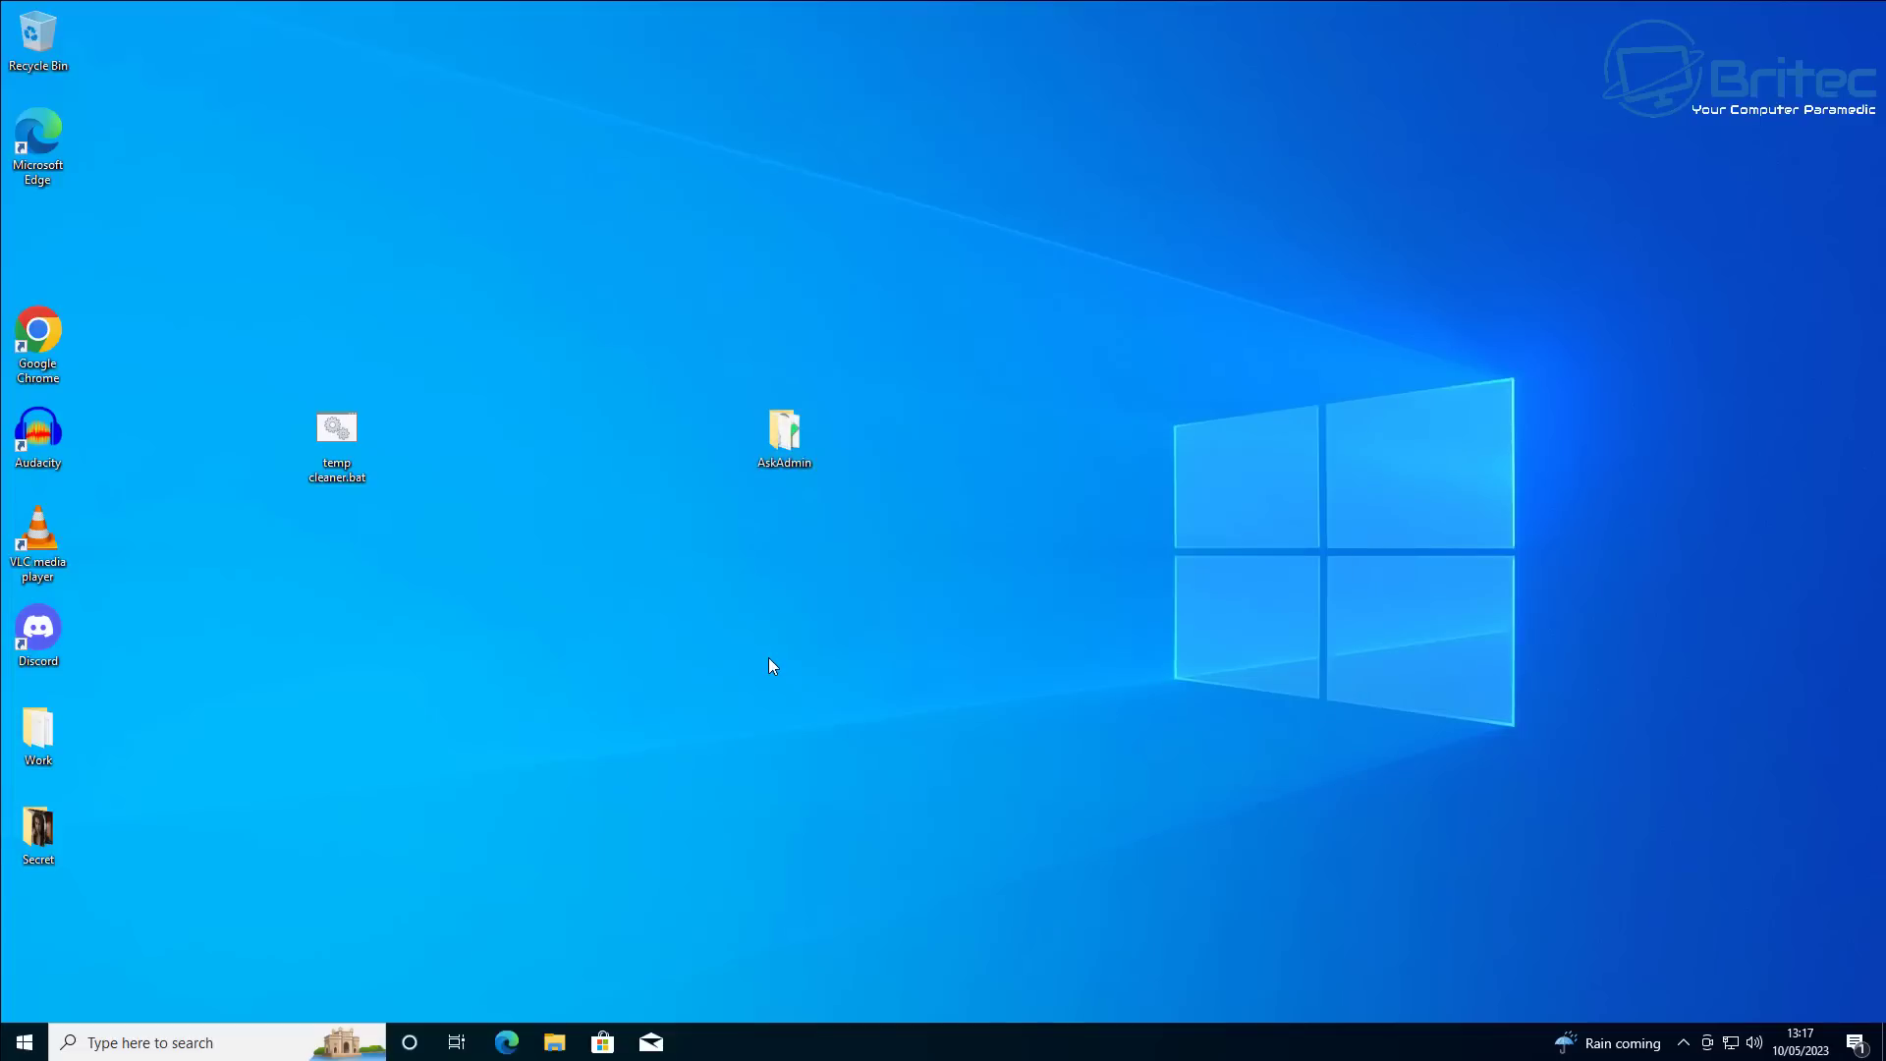